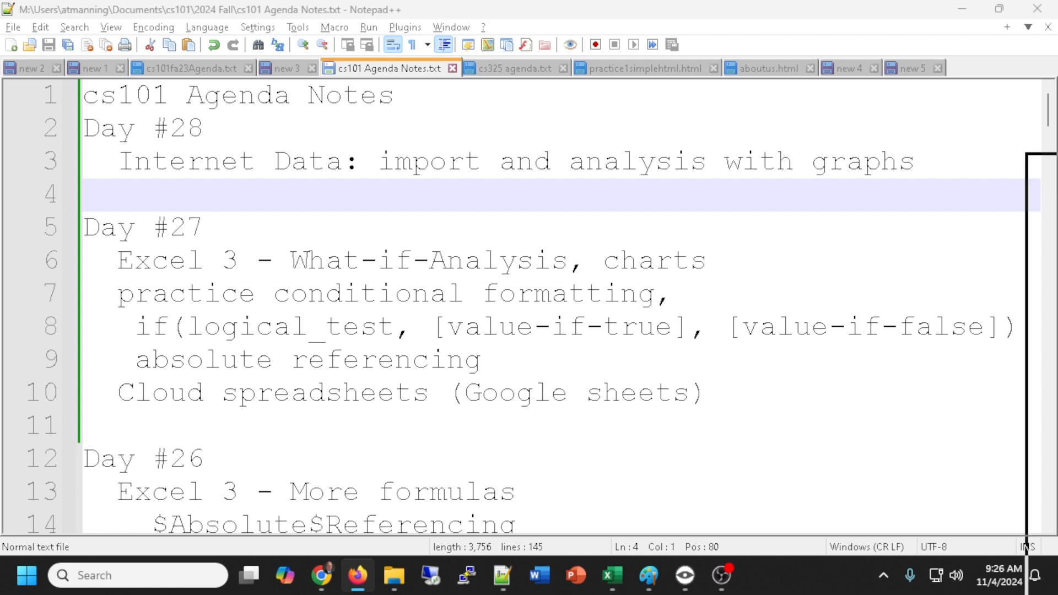
Switch to Firefox and open the Assignments folder of the Fundamental Computer Literacy: 2 course in Schoology.
{"action": "key", "text": "alt+Tab"}
{"action": "scroll", "coordinate": [512, 281], "scroll_direction": "down", "scroll_amount": 15}
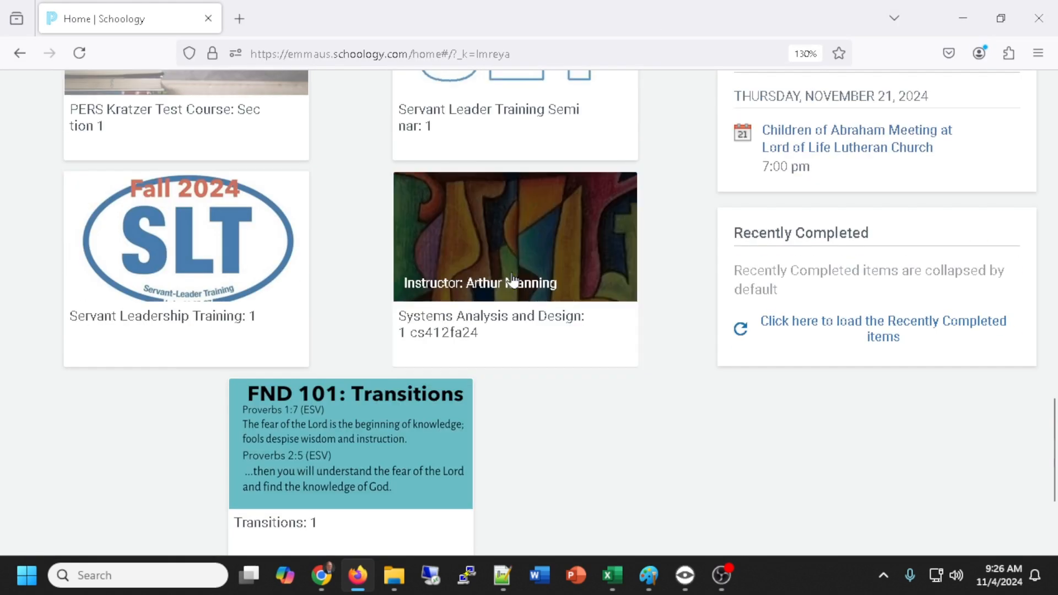
{"action": "scroll", "coordinate": [513, 281], "scroll_direction": "up", "scroll_amount": 8}
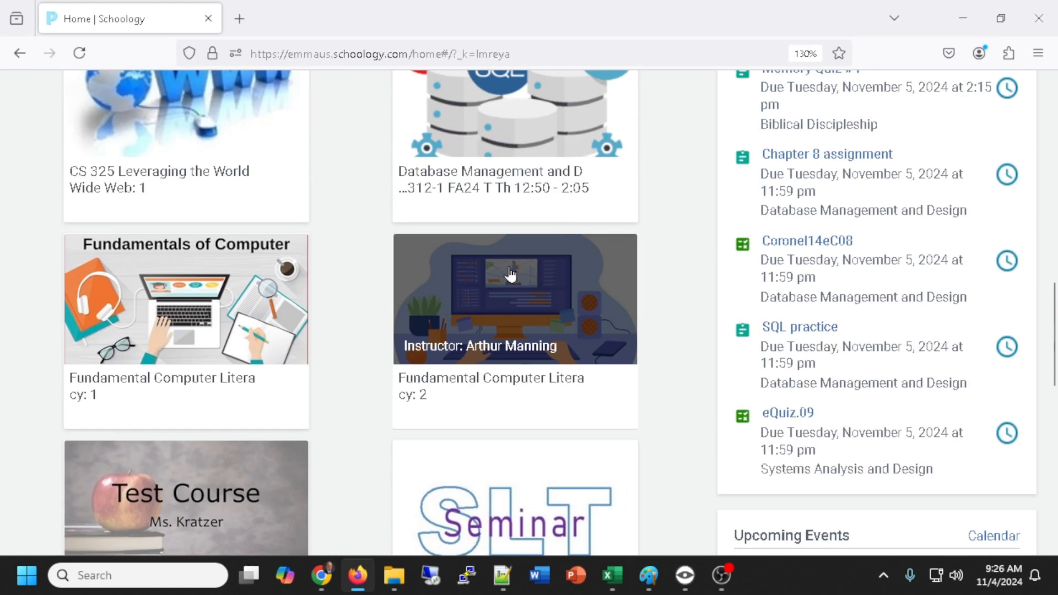
{"action": "left_click", "coordinate": [511, 274]}
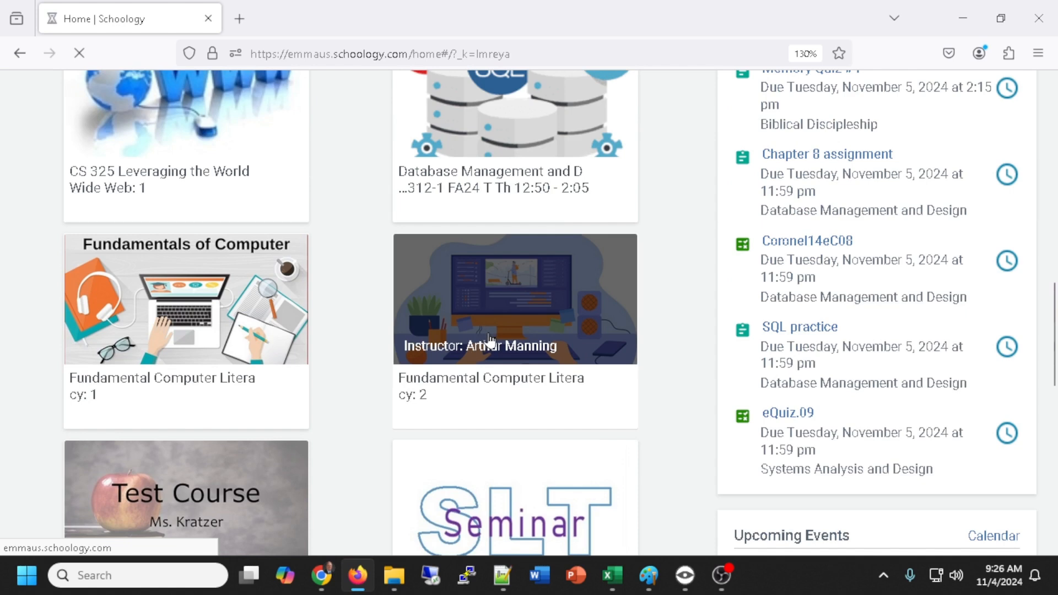
{"action": "scroll", "coordinate": [466, 348], "scroll_direction": "down", "scroll_amount": 6}
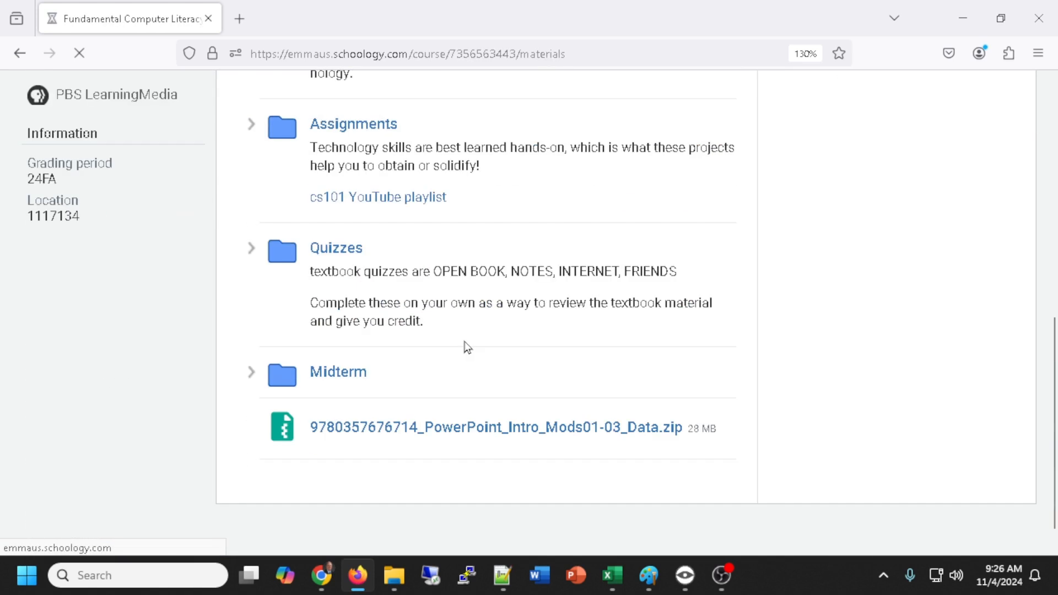
{"action": "left_click", "coordinate": [357, 133]}
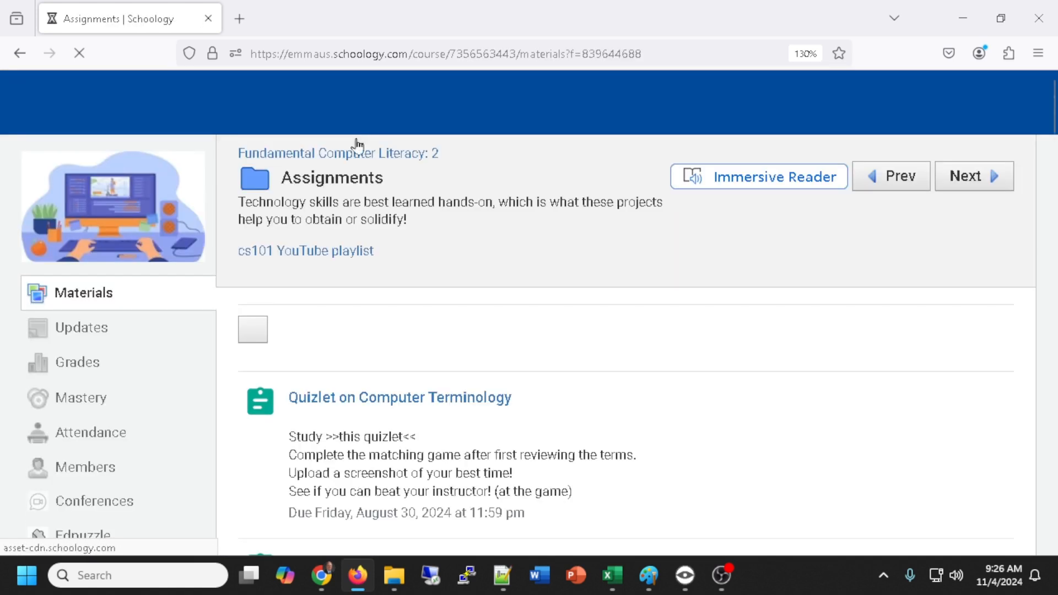
Open the "Internet data import and Excel River Data Analysis HOMEWORK" assignment and enlarge the page to 150% to read its instructions.
{"action": "scroll", "coordinate": [467, 282], "scroll_direction": "down", "scroll_amount": 20}
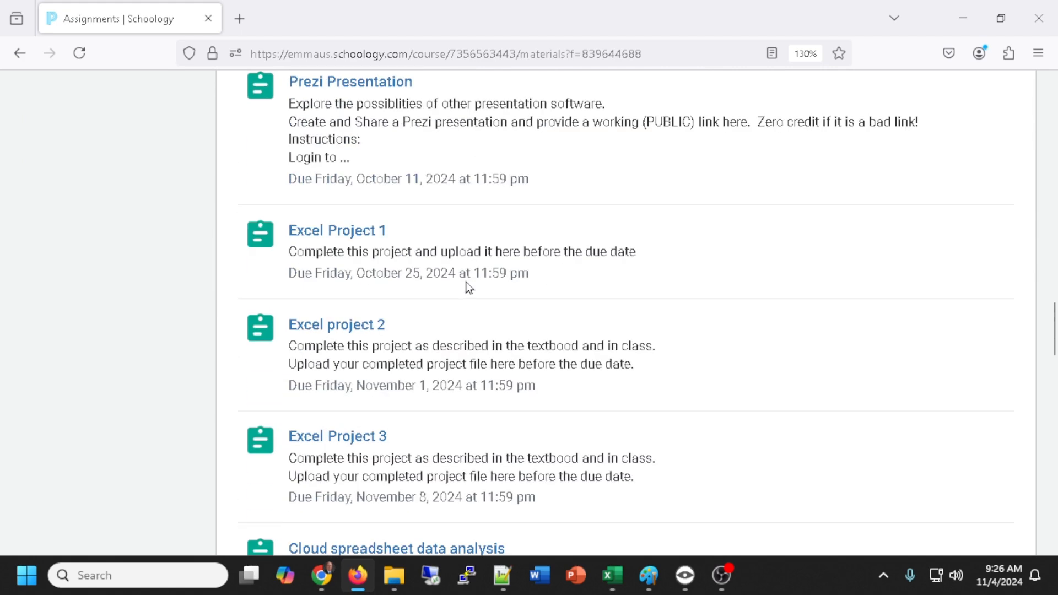
{"action": "scroll", "coordinate": [468, 287], "scroll_direction": "down", "scroll_amount": 3}
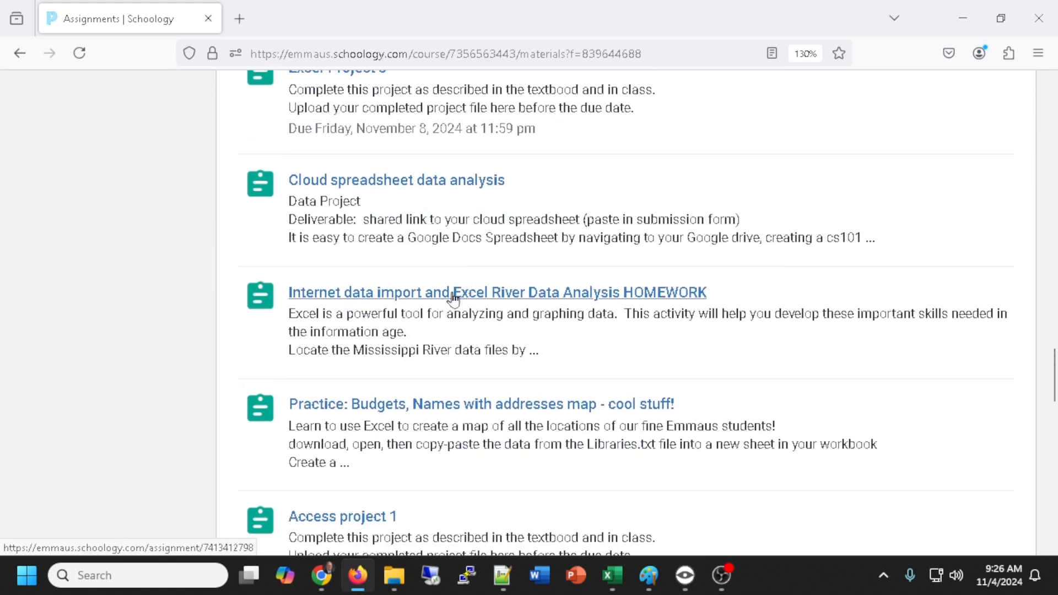
{"action": "left_click", "coordinate": [493, 299]}
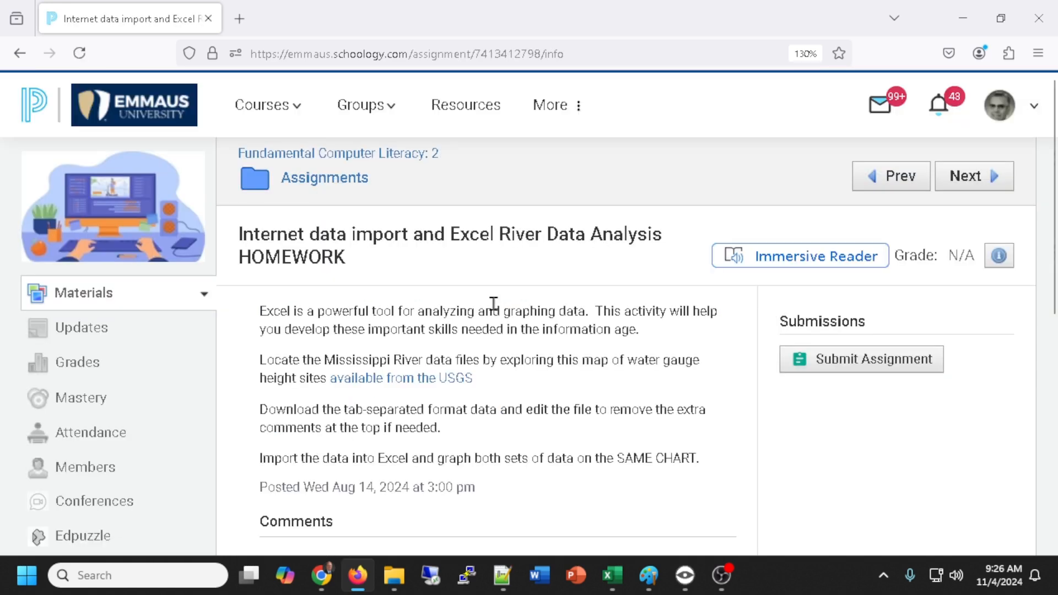
{"action": "key", "text": "ctrl+plus"}
{"action": "scroll", "coordinate": [539, 312], "scroll_direction": "down", "scroll_amount": 5}
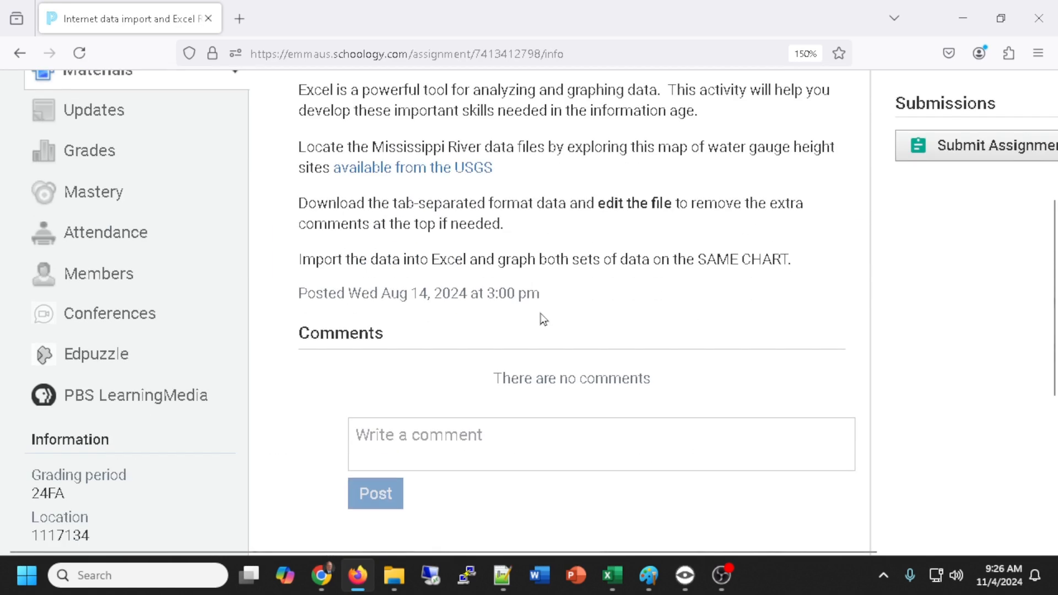
{"action": "scroll", "coordinate": [543, 320], "scroll_direction": "up", "scroll_amount": 2}
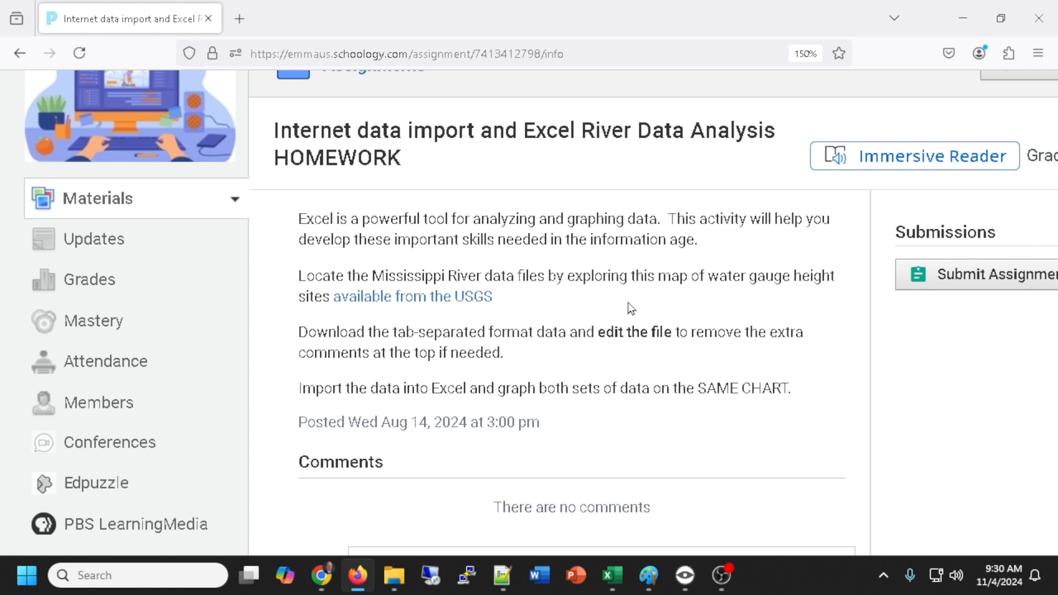
Open the USGS water gauge map linked in the assignment, continuing past the redirect notice.
{"action": "left_click", "coordinate": [408, 298]}
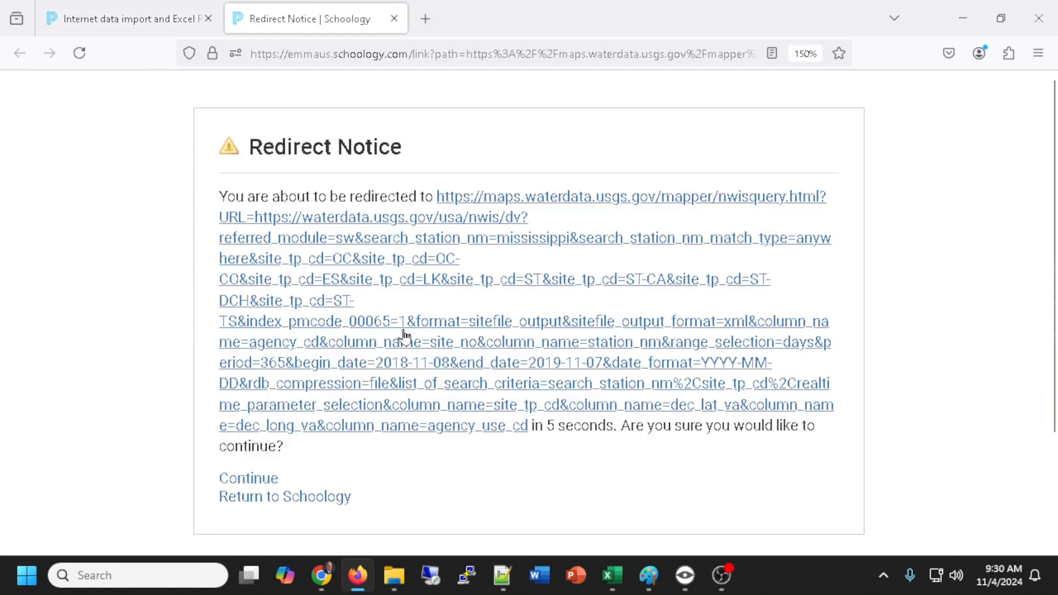
{"action": "left_click", "coordinate": [408, 330]}
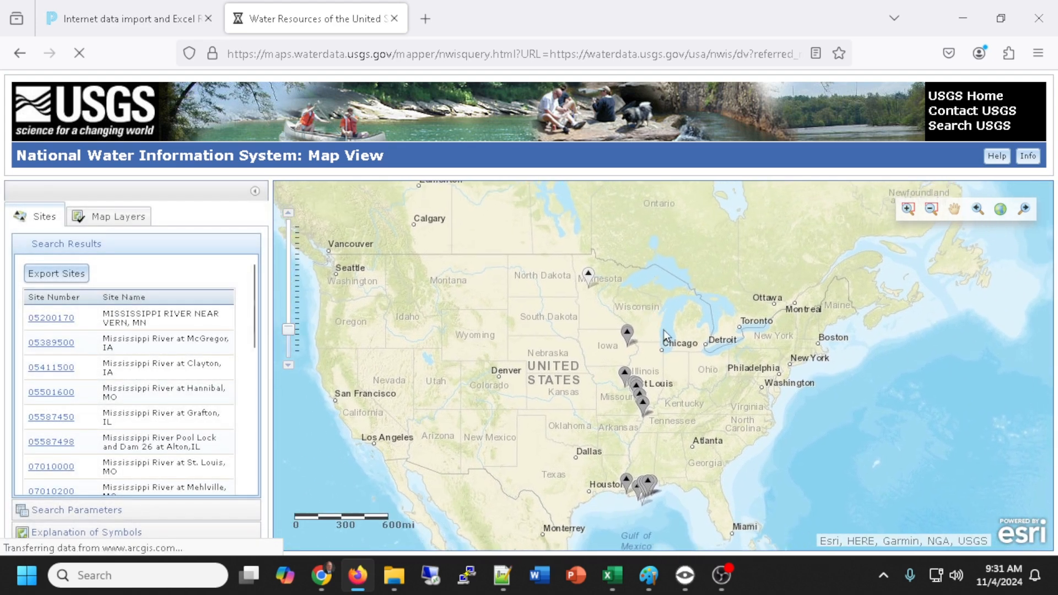
Examine the Mississippi River gauge sites on the map from the St. Louis area up to Minneapolis.
{"action": "scroll", "coordinate": [670, 365], "scroll_direction": "up", "scroll_amount": 3}
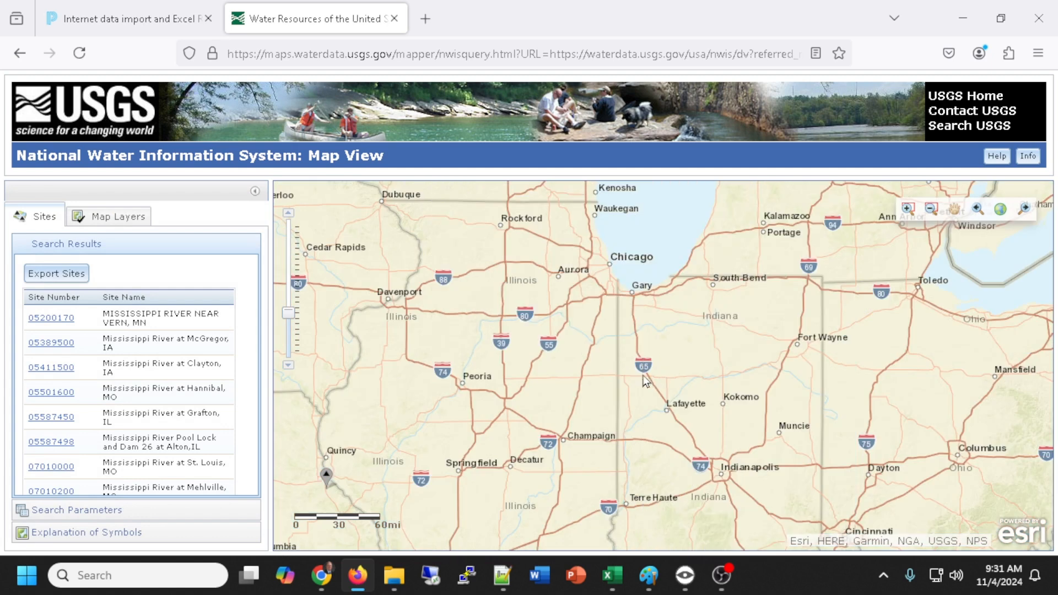
{"action": "scroll", "coordinate": [607, 349], "scroll_direction": "down", "scroll_amount": 1}
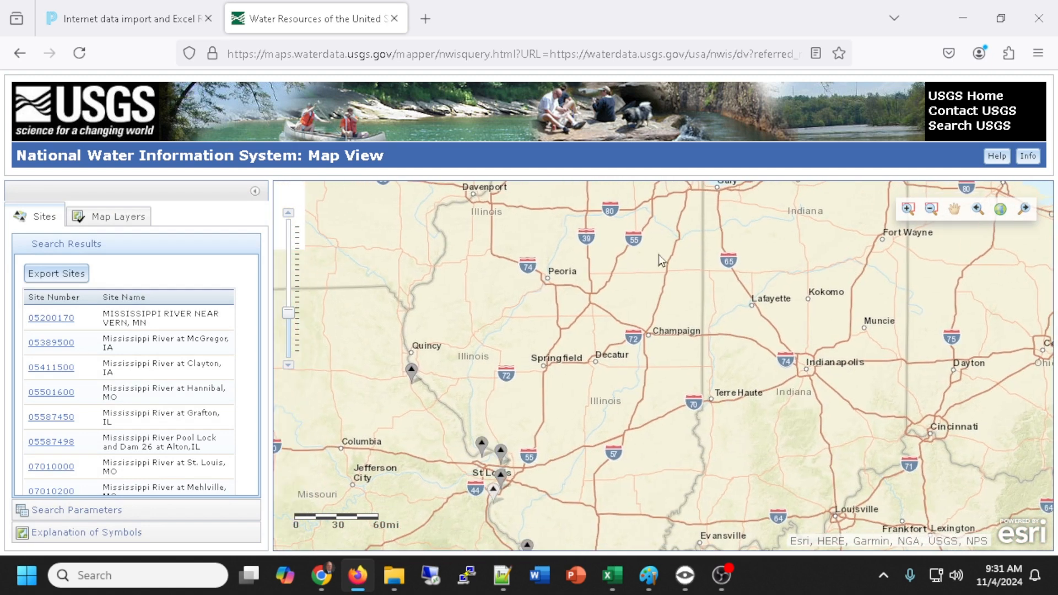
{"action": "left_click_drag", "start_coordinate": [660, 263], "coordinate": [561, 376]}
{"action": "scroll", "coordinate": [666, 282], "scroll_direction": "down", "scroll_amount": 1}
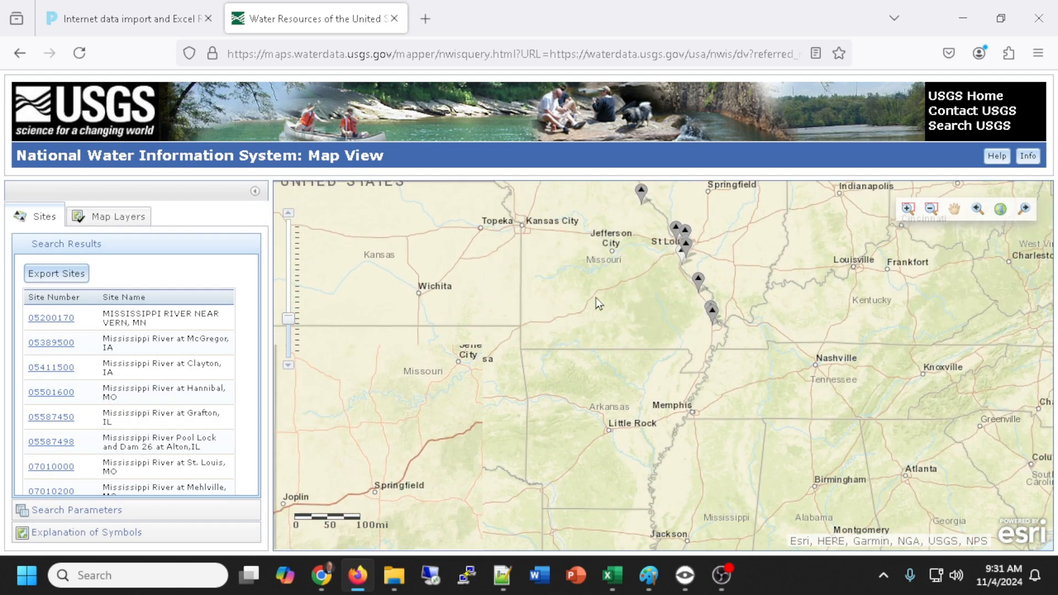
{"action": "left_click_drag", "start_coordinate": [610, 271], "coordinate": [607, 398]}
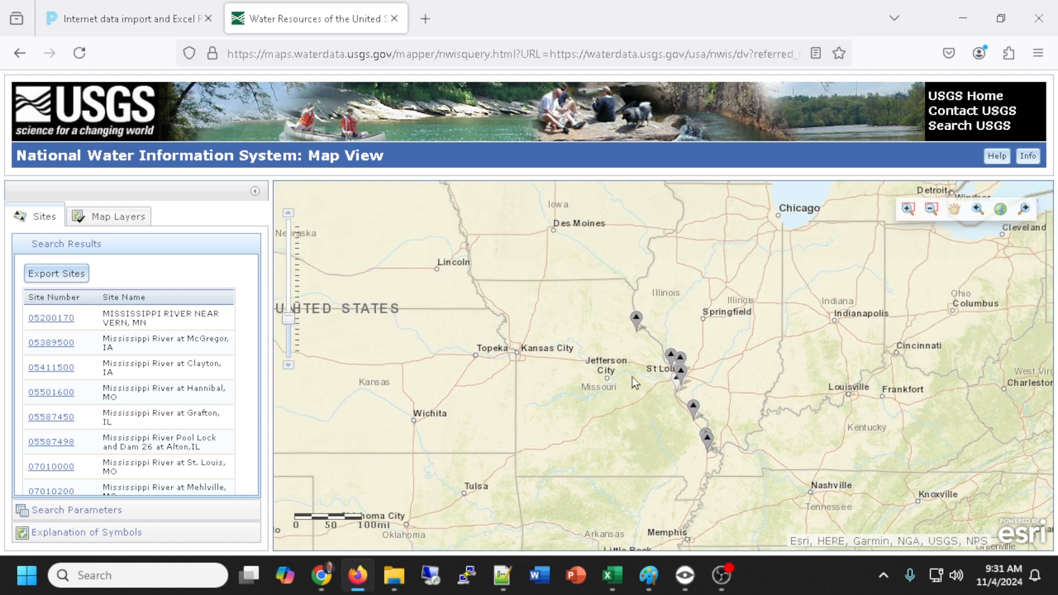
{"action": "left_click_drag", "start_coordinate": [612, 232], "coordinate": [628, 385]}
{"action": "scroll", "coordinate": [598, 334], "scroll_direction": "up", "scroll_amount": 1}
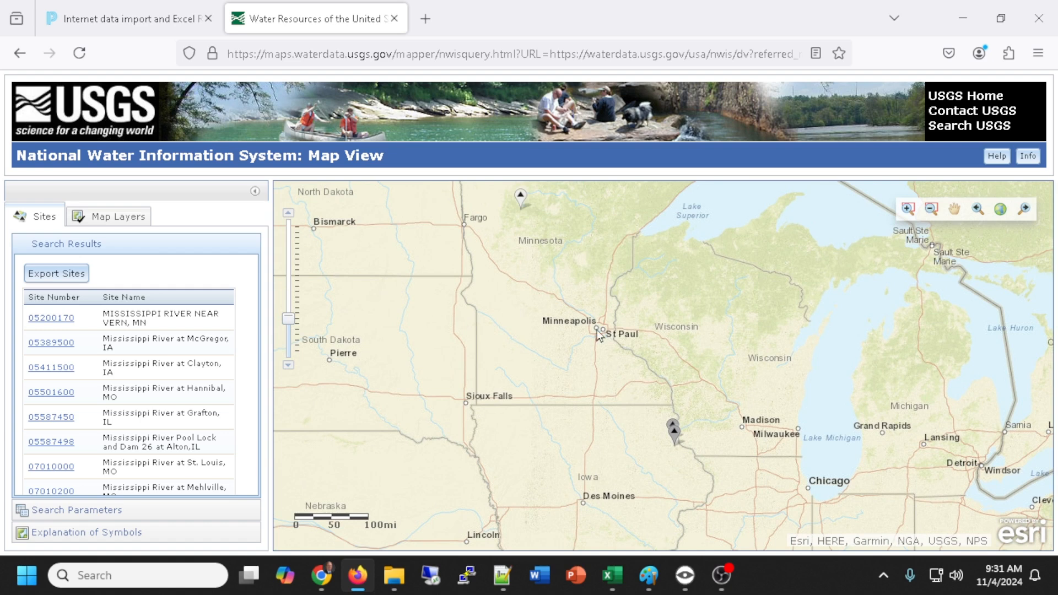
{"action": "scroll", "coordinate": [598, 333], "scroll_direction": "up", "scroll_amount": 1}
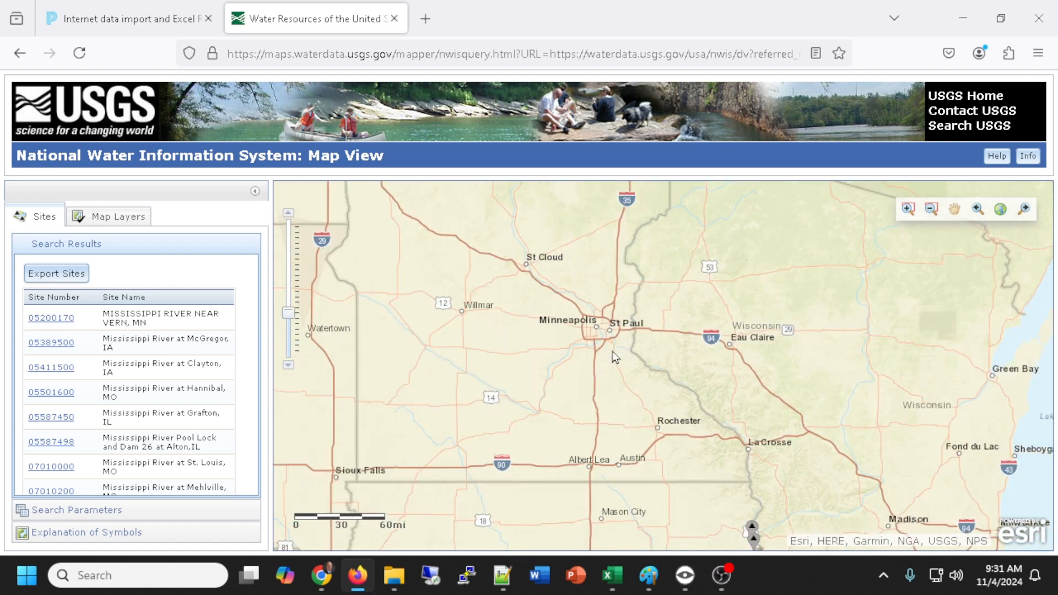
{"action": "scroll", "coordinate": [613, 352], "scroll_direction": "up", "scroll_amount": 1}
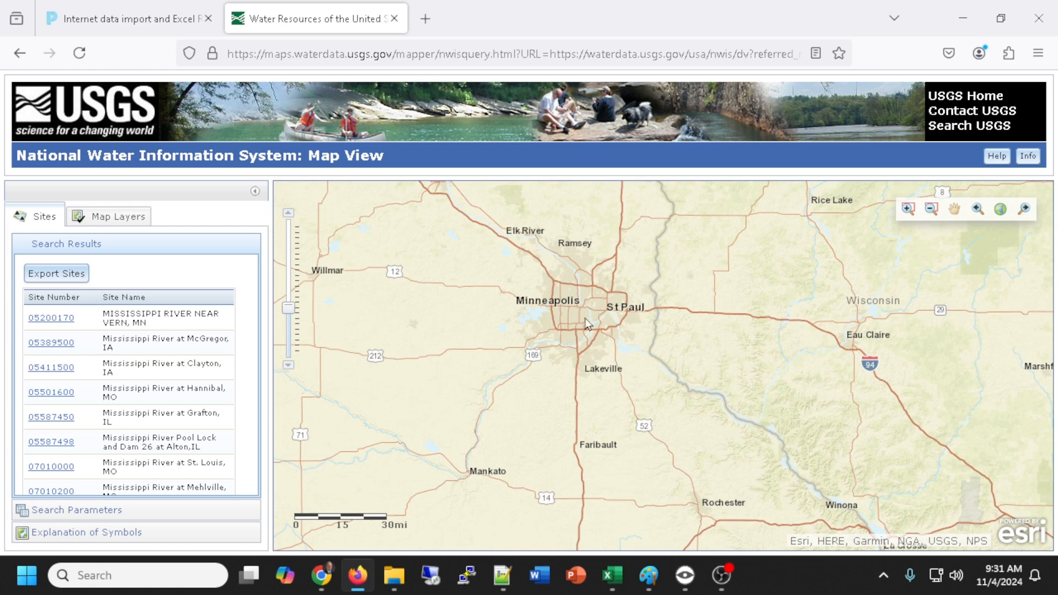
{"action": "scroll", "coordinate": [587, 325], "scroll_direction": "down", "scroll_amount": 2}
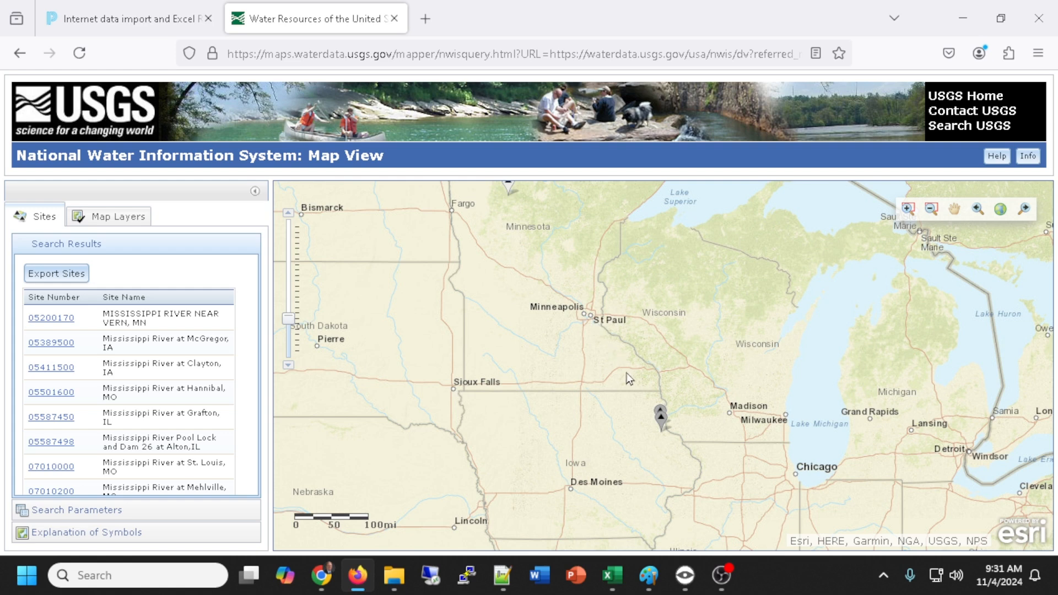
Follow the Mississippi River downstream on the map from Iowa to Baton Rouge and the Gulf coast, examining its gauge sites.
{"action": "left_click_drag", "start_coordinate": [640, 395], "coordinate": [633, 325]}
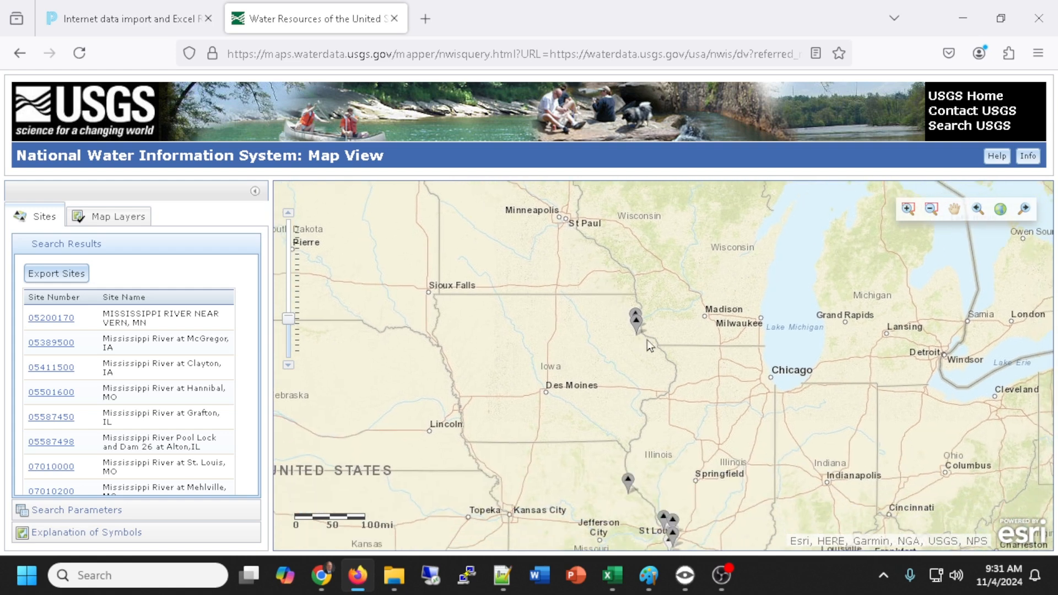
{"action": "left_click_drag", "start_coordinate": [653, 421], "coordinate": [646, 328]}
{"action": "left_click_drag", "start_coordinate": [679, 410], "coordinate": [660, 322]}
{"action": "left_click_drag", "start_coordinate": [679, 466], "coordinate": [722, 401]}
{"action": "left_click_drag", "start_coordinate": [700, 483], "coordinate": [712, 386]}
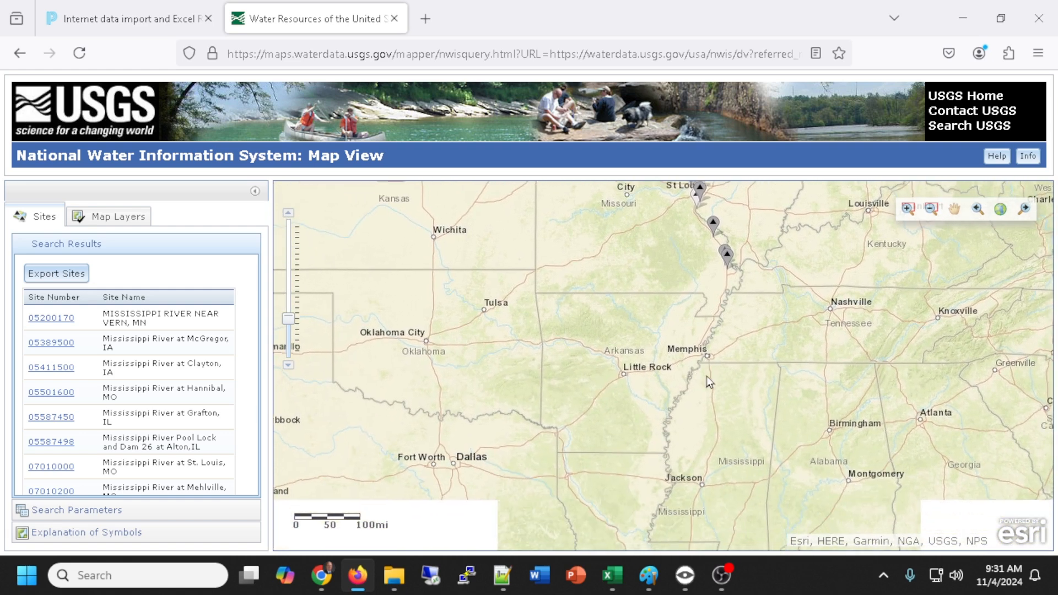
{"action": "left_click_drag", "start_coordinate": [701, 478], "coordinate": [690, 385]}
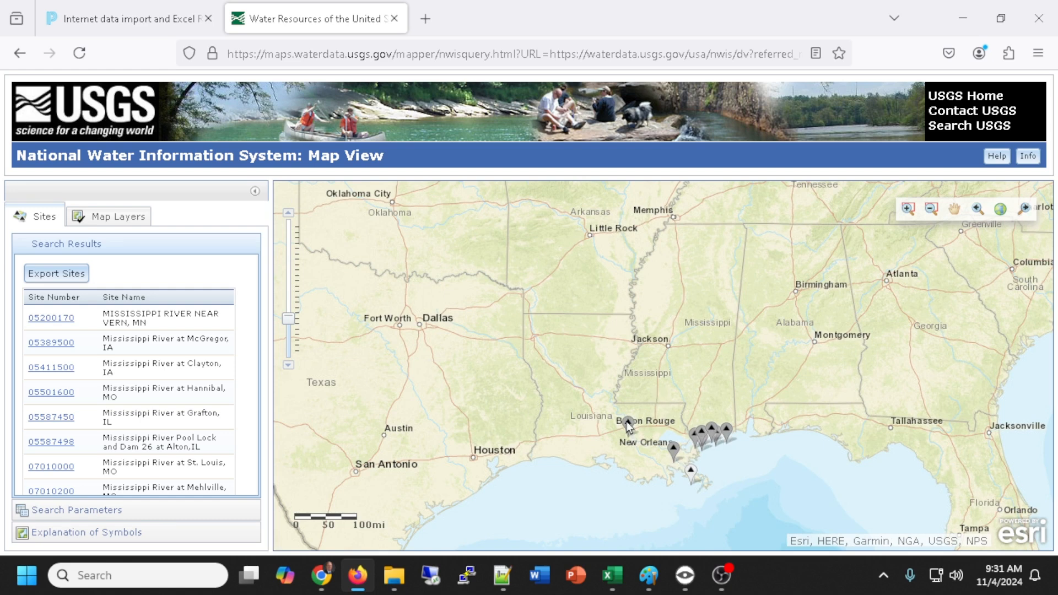
{"action": "scroll", "coordinate": [726, 441], "scroll_direction": "up", "scroll_amount": 1}
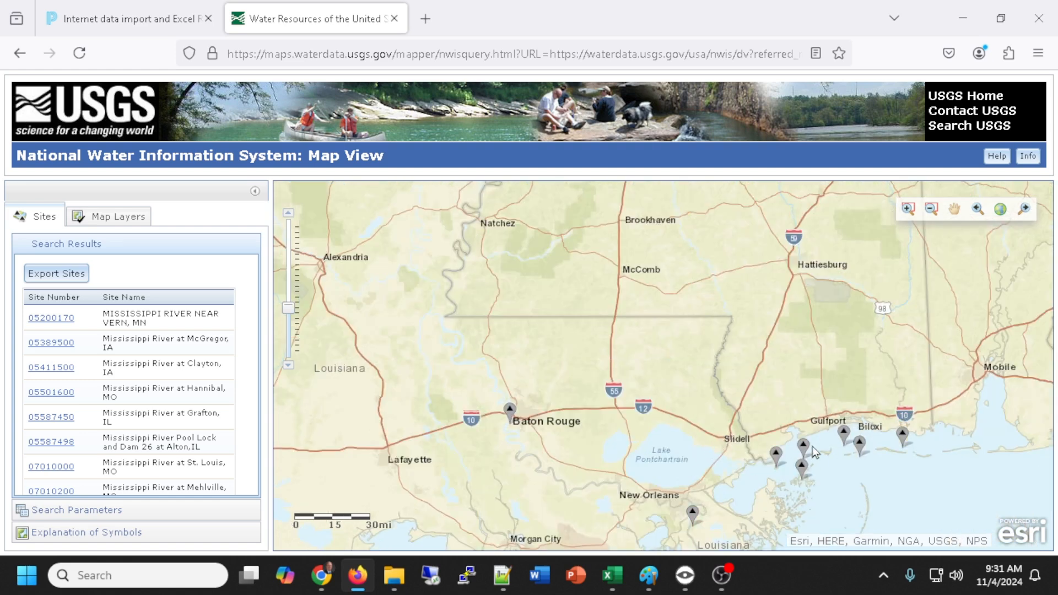
{"action": "scroll", "coordinate": [627, 346], "scroll_direction": "down", "scroll_amount": 2}
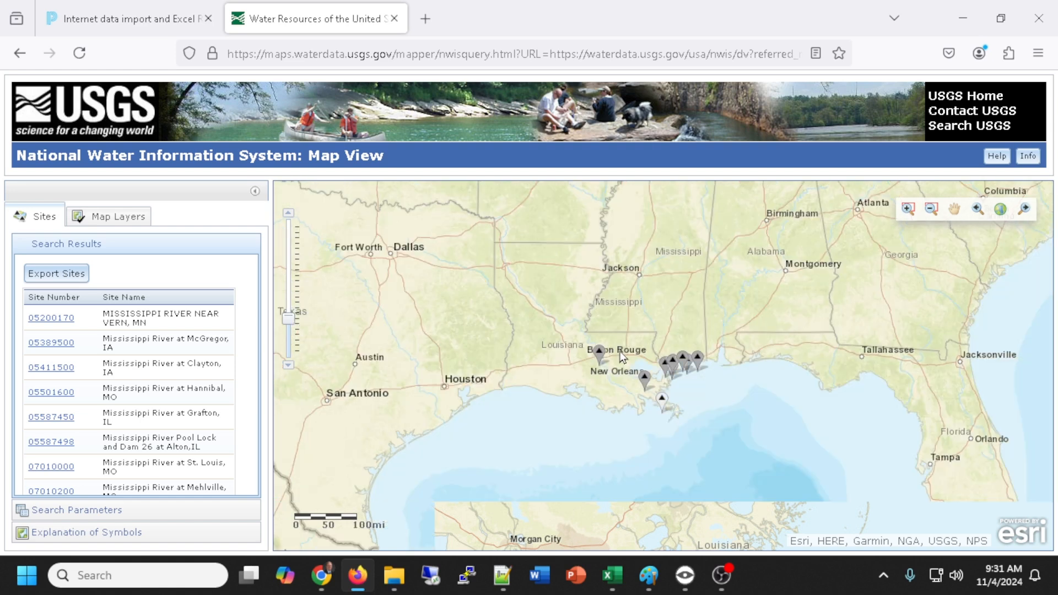
Return upriver to northeastern Iowa and view the site information of the Mississippi River at Clayton, IA gauge, closing it when finished.
{"action": "left_click_drag", "start_coordinate": [571, 258], "coordinate": [607, 434]}
{"action": "left_click_drag", "start_coordinate": [603, 277], "coordinate": [603, 439]}
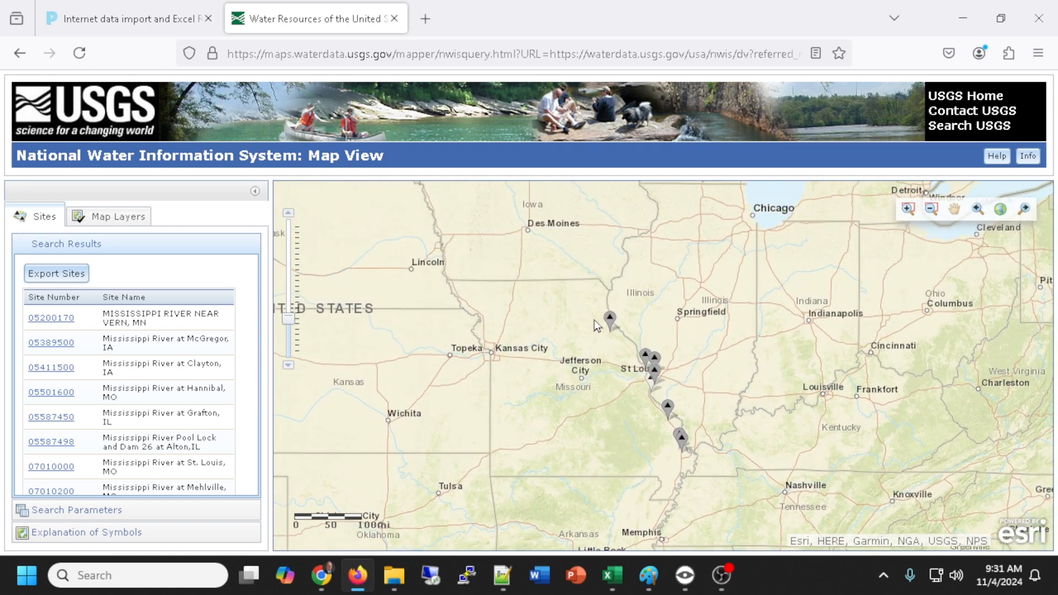
{"action": "left_click_drag", "start_coordinate": [588, 243], "coordinate": [617, 365]}
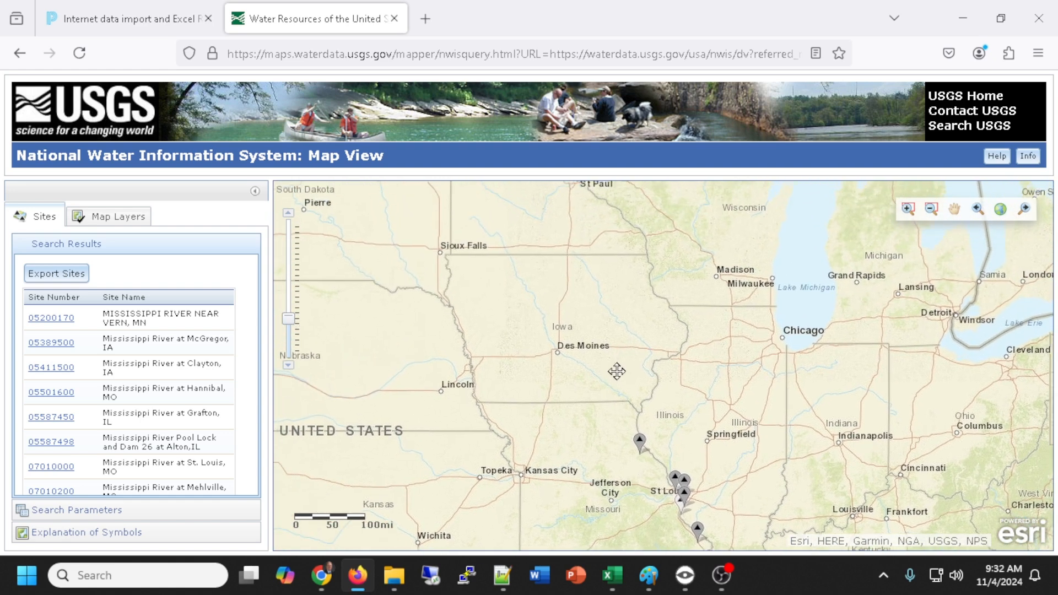
{"action": "left_click_drag", "start_coordinate": [598, 309], "coordinate": [616, 372]}
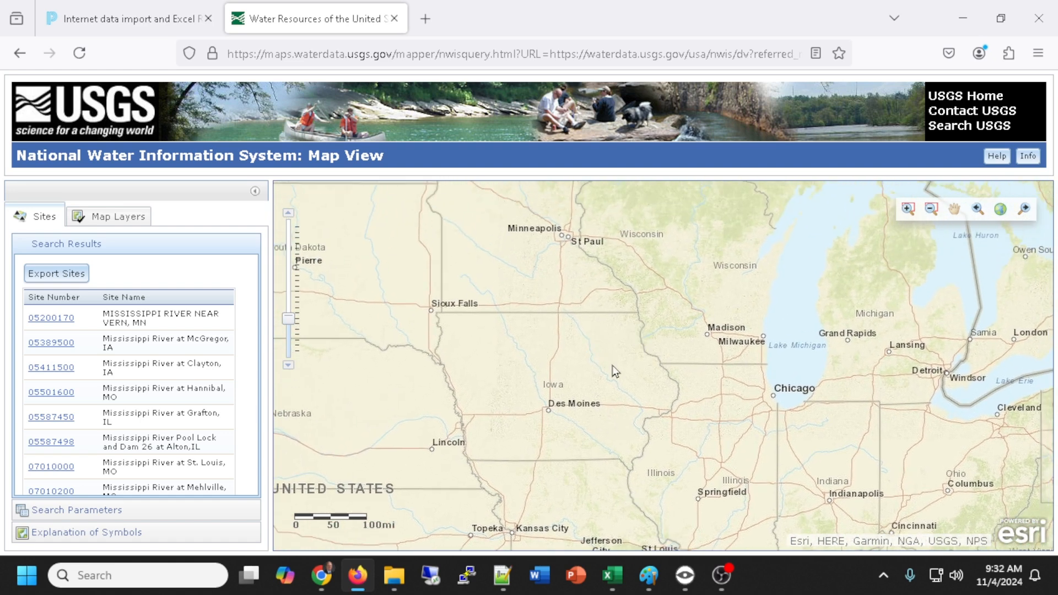
{"action": "scroll", "coordinate": [616, 372], "scroll_direction": "up", "scroll_amount": 3}
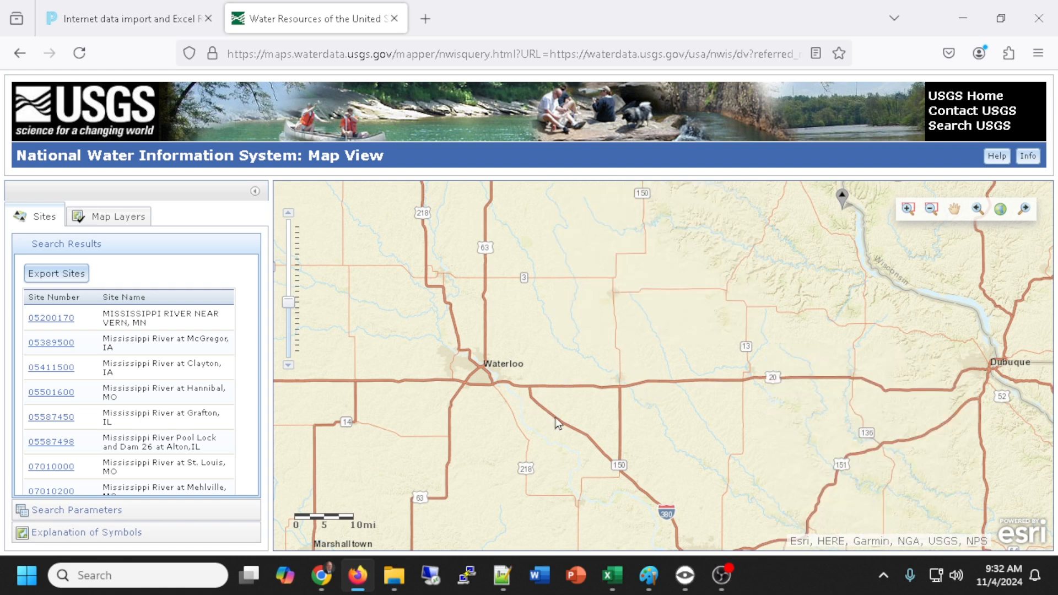
{"action": "left_click_drag", "start_coordinate": [759, 322], "coordinate": [623, 428]}
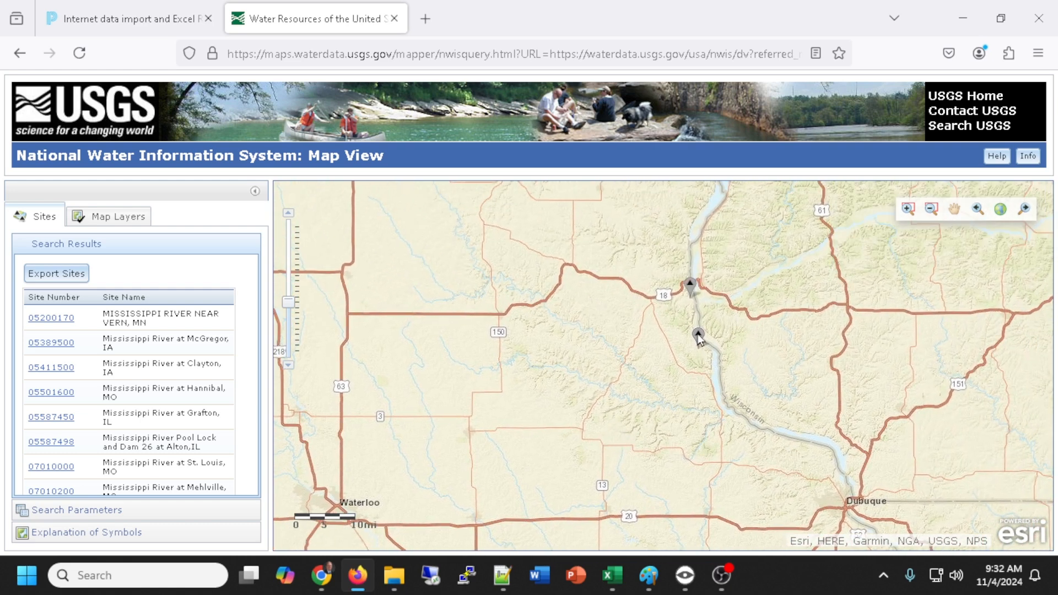
{"action": "left_click", "coordinate": [698, 336]}
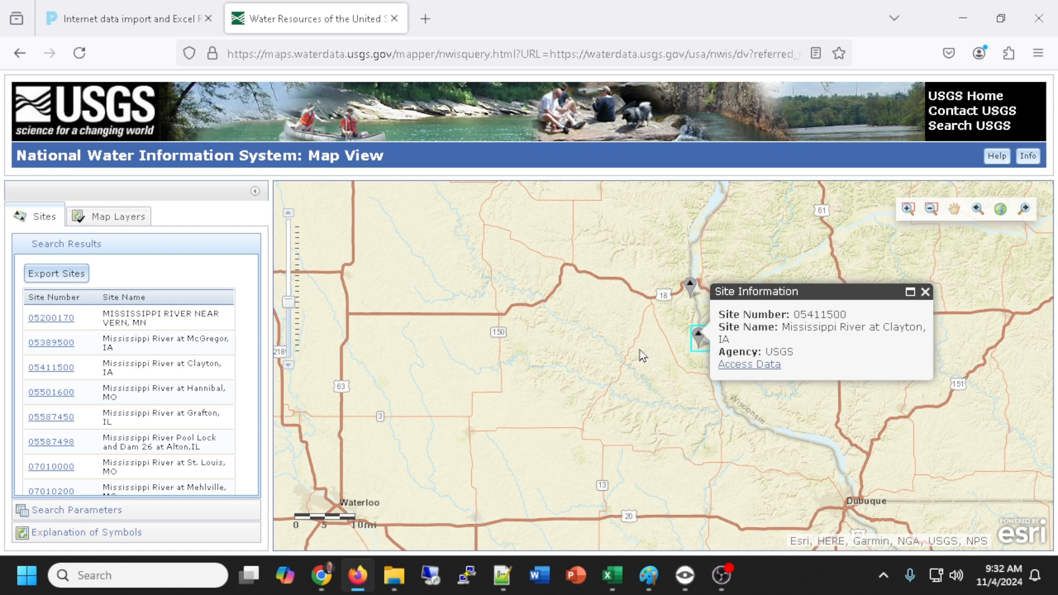
{"action": "left_click_drag", "start_coordinate": [762, 419], "coordinate": [734, 370]}
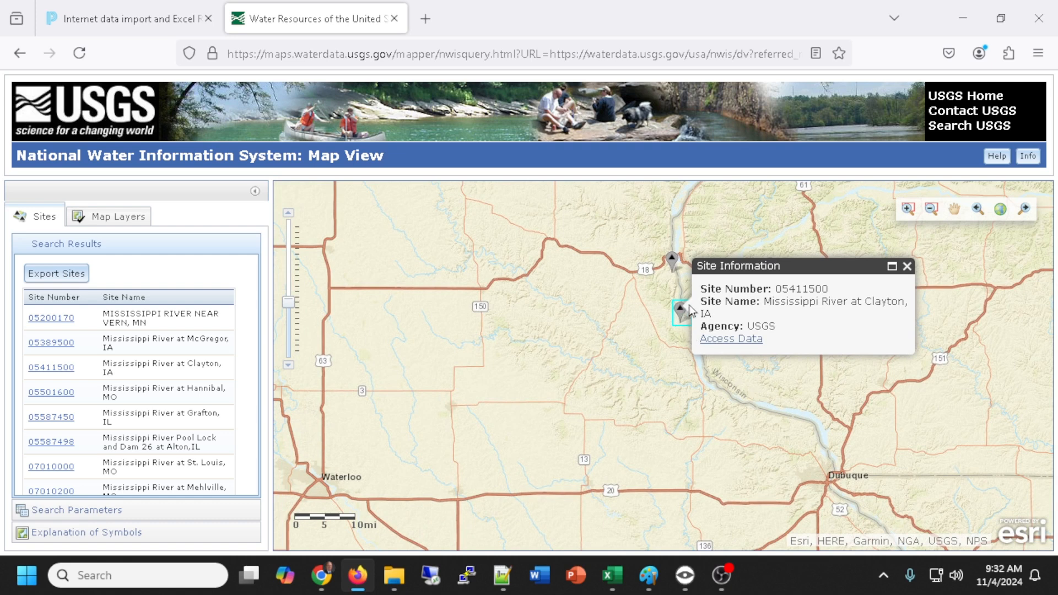
{"action": "left_click", "coordinate": [907, 267]}
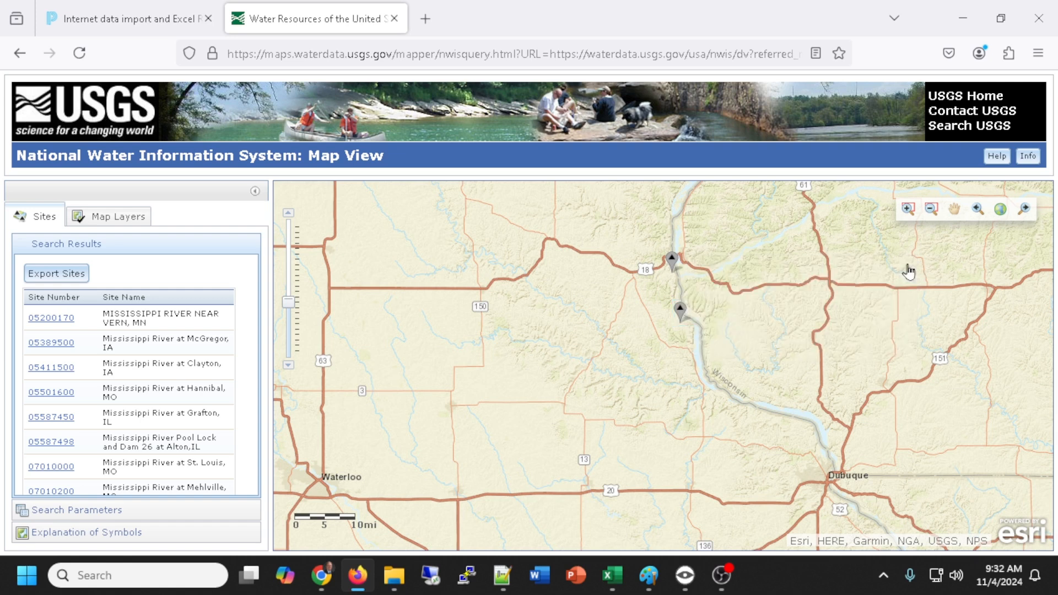
{"action": "left_click", "coordinate": [679, 310]}
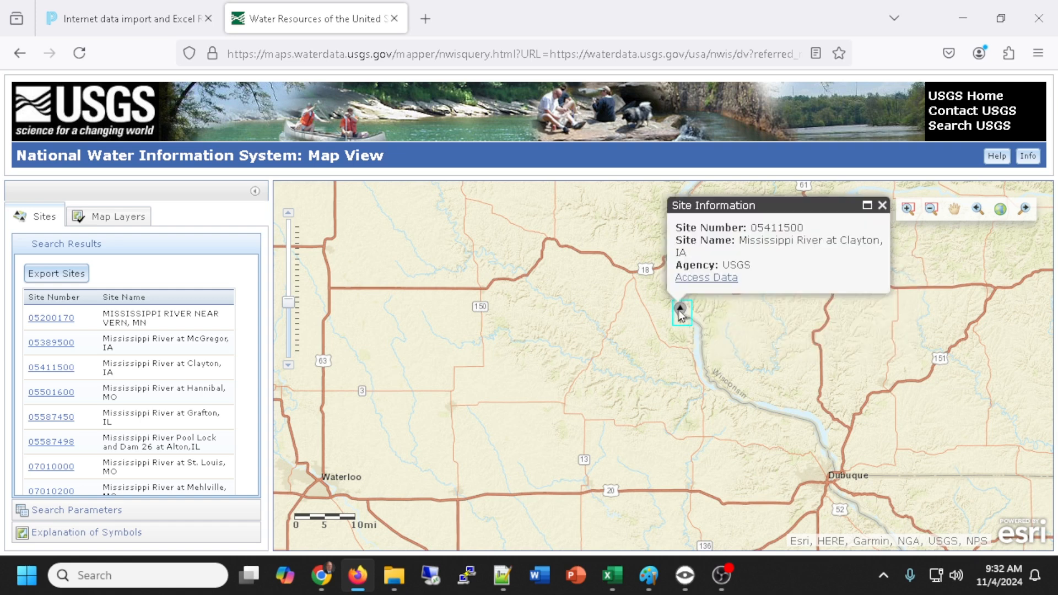
{"action": "left_click", "coordinate": [883, 206]}
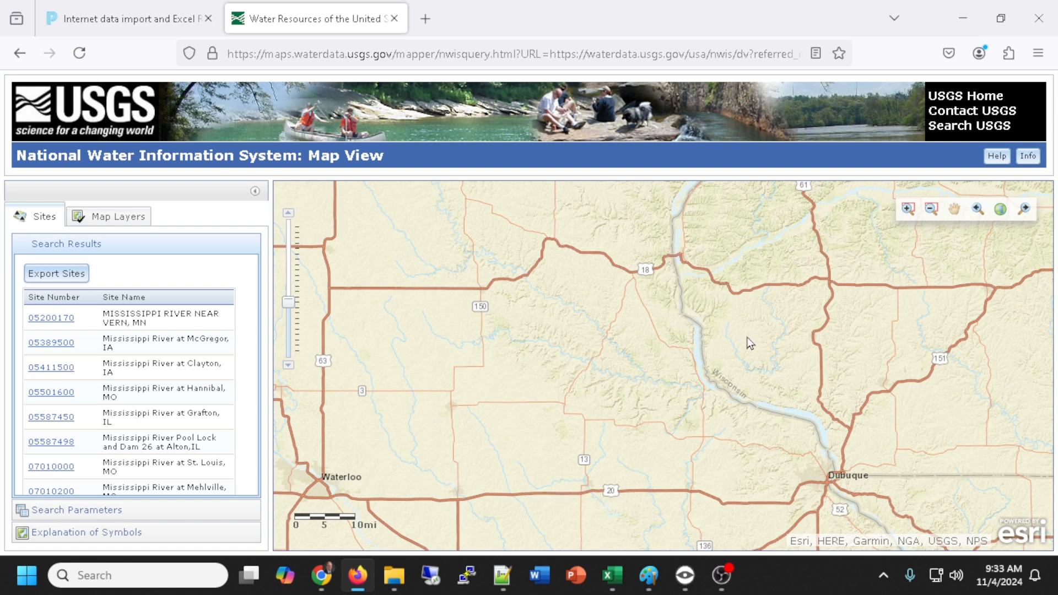
Open the data page of the Mississippi River at Clayton, IA gauge from its marker on the map.
{"action": "scroll", "coordinate": [750, 343], "scroll_direction": "down", "scroll_amount": 1}
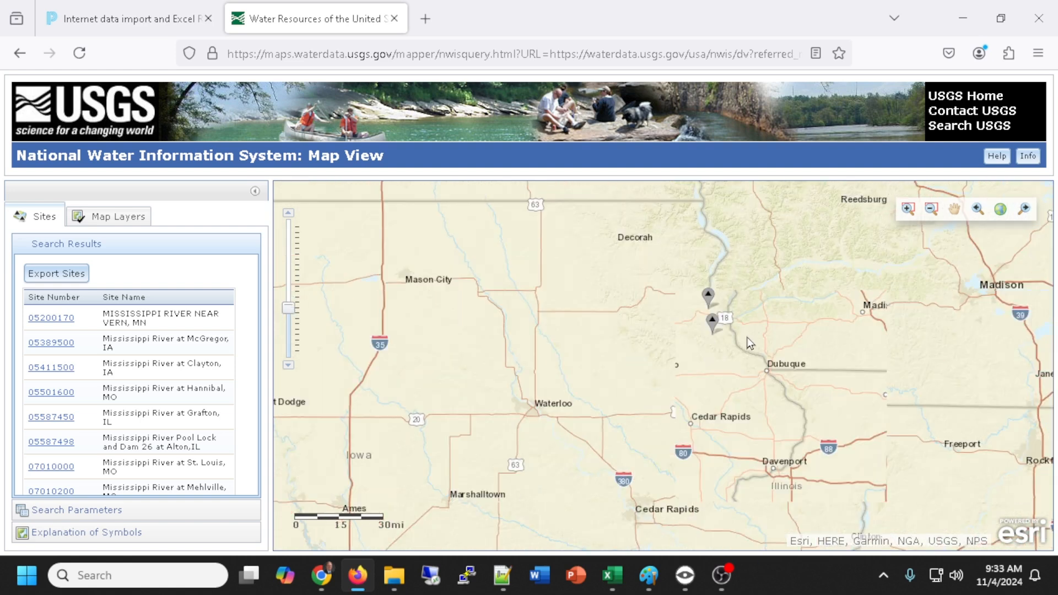
{"action": "left_click_drag", "start_coordinate": [747, 293], "coordinate": [718, 299]}
{"action": "left_click_drag", "start_coordinate": [818, 351], "coordinate": [799, 324]}
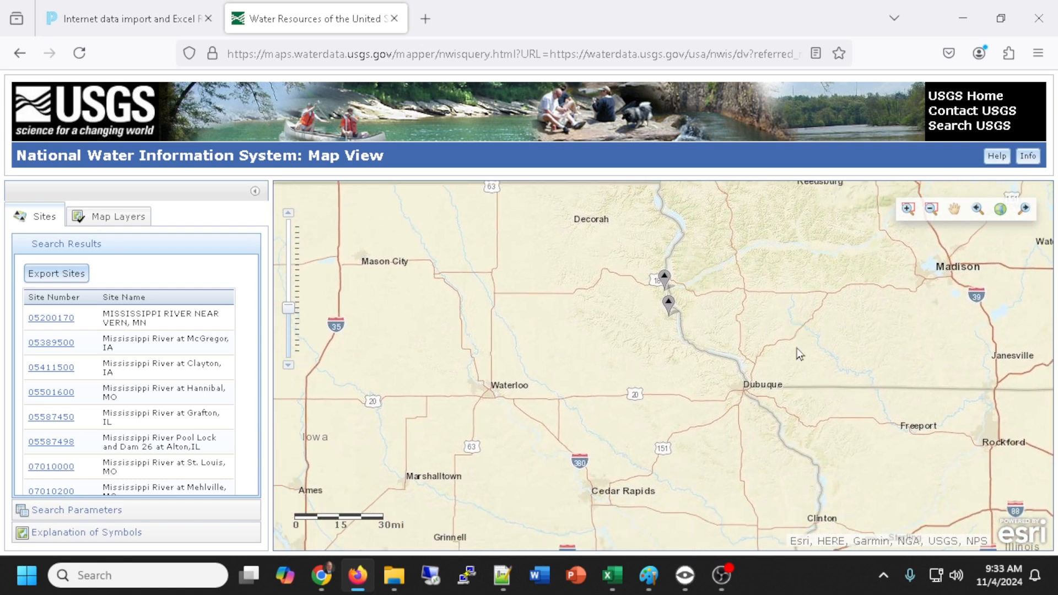
{"action": "left_click", "coordinate": [669, 304]}
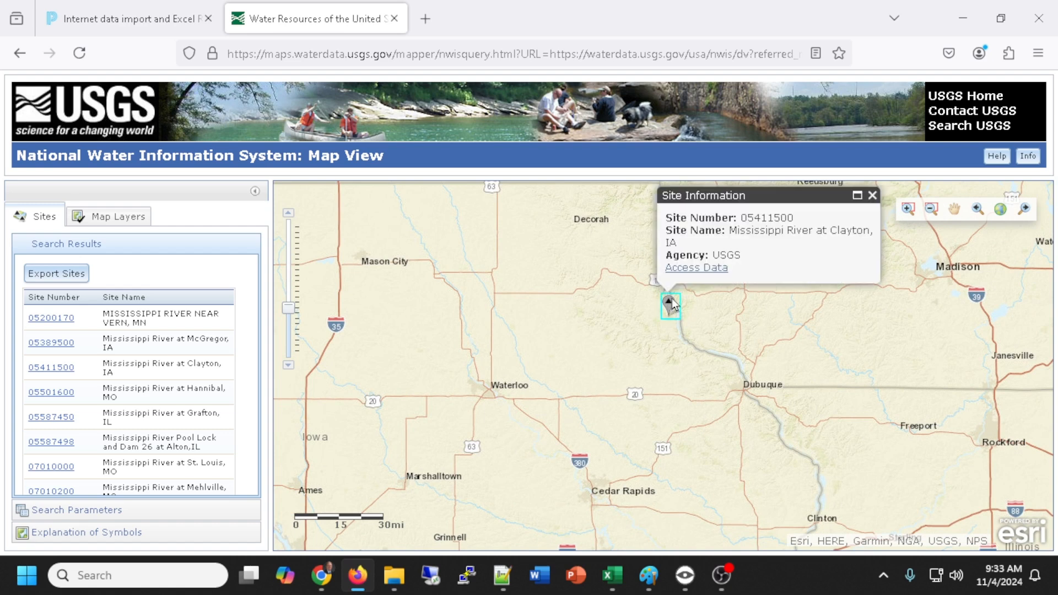
{"action": "left_click", "coordinate": [690, 270]}
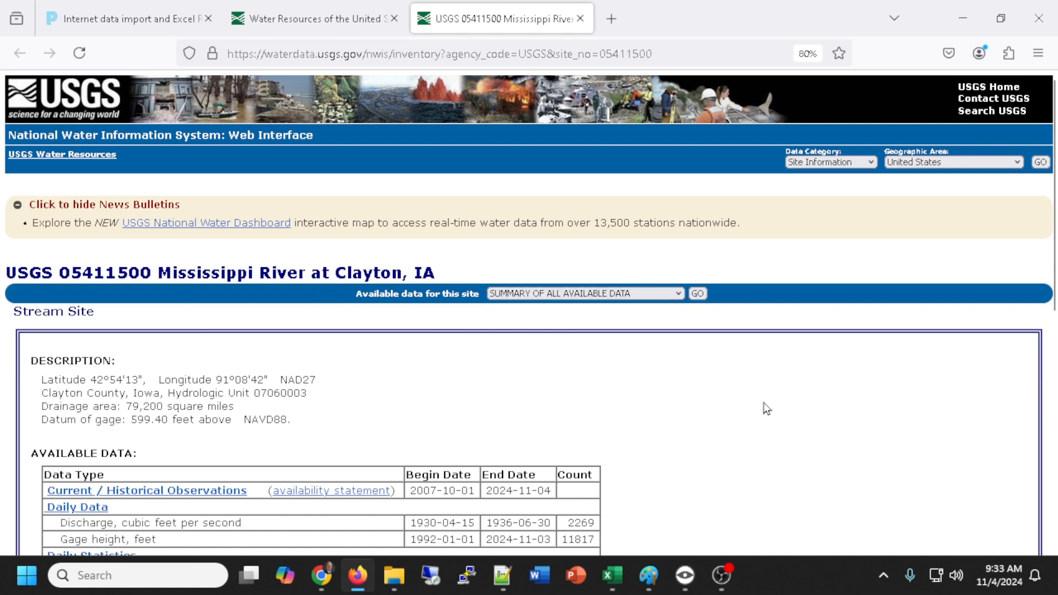
Examine the Clayton site's available data table for the daily gage height record and its end date.
{"action": "scroll", "coordinate": [763, 405], "scroll_direction": "down", "scroll_amount": 2}
{"action": "scroll", "coordinate": [682, 332], "scroll_direction": "down", "scroll_amount": 2}
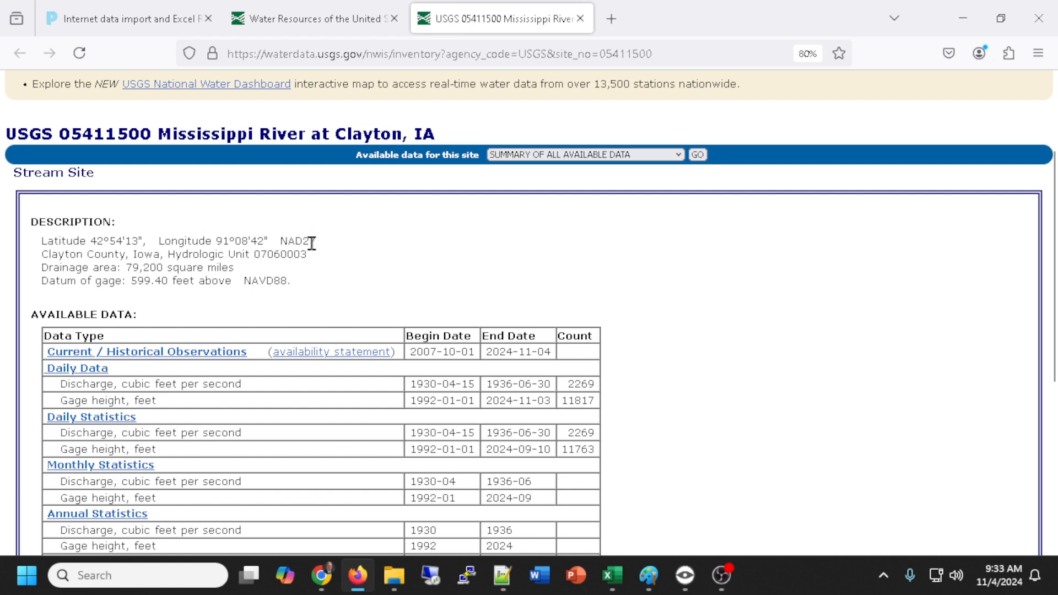
{"action": "scroll", "coordinate": [319, 249], "scroll_direction": "down", "scroll_amount": 2}
{"action": "scroll", "coordinate": [319, 249], "scroll_direction": "down", "scroll_amount": 2}
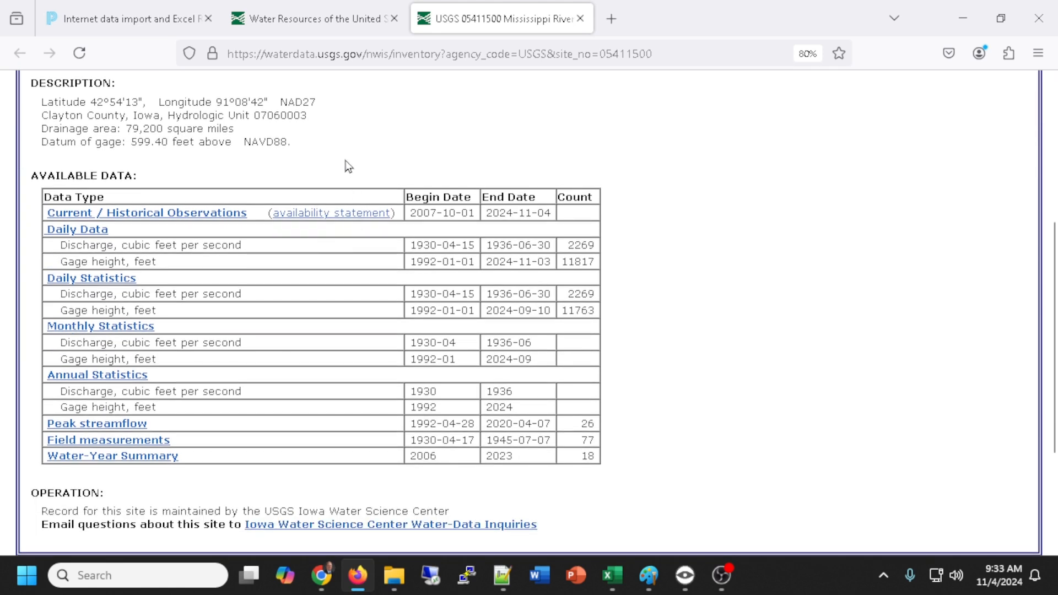
{"action": "scroll", "coordinate": [723, 287], "scroll_direction": "up", "scroll_amount": 2}
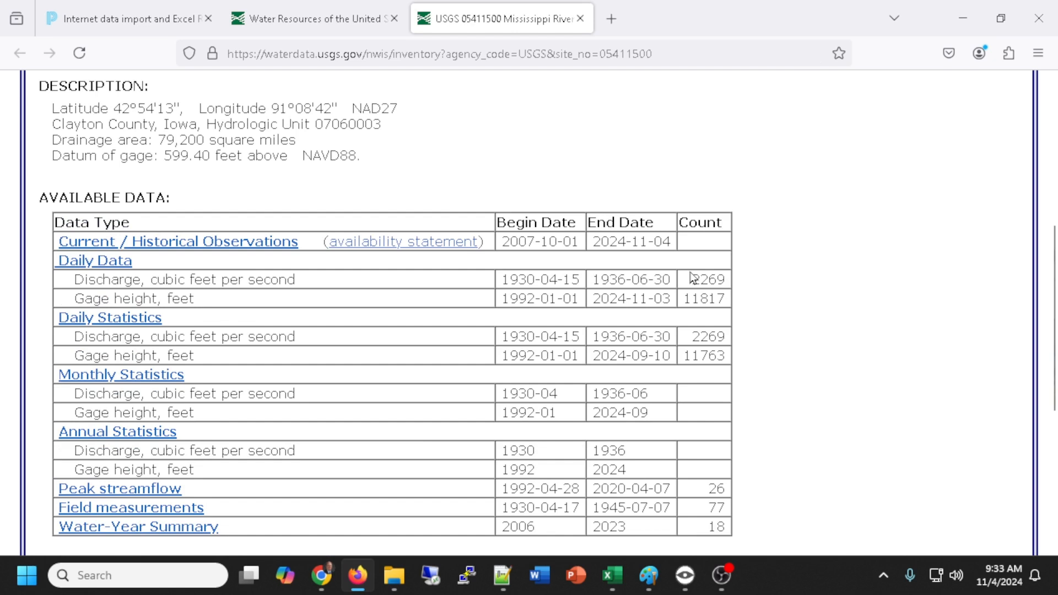
{"action": "scroll", "coordinate": [693, 278], "scroll_direction": "down", "scroll_amount": 2}
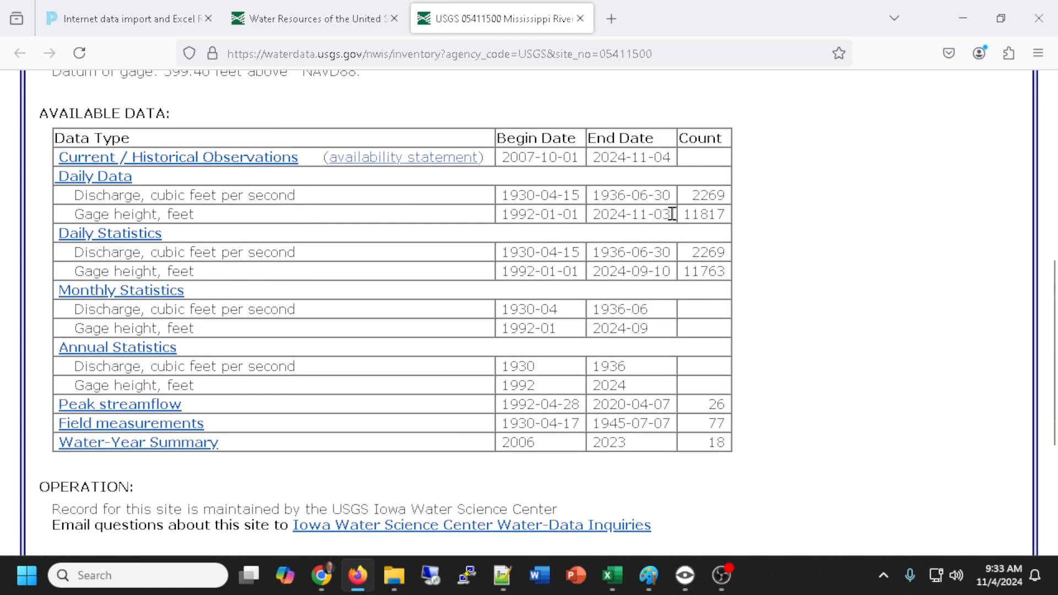
{"action": "left_click_drag", "start_coordinate": [674, 214], "coordinate": [595, 213]}
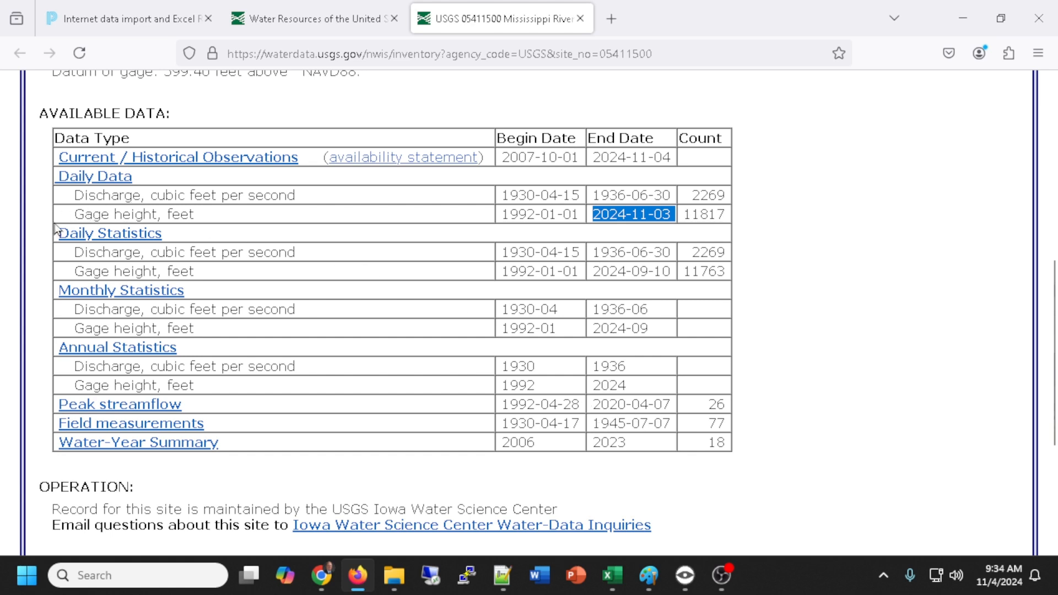
{"action": "left_click_drag", "start_coordinate": [63, 214], "coordinate": [199, 213]}
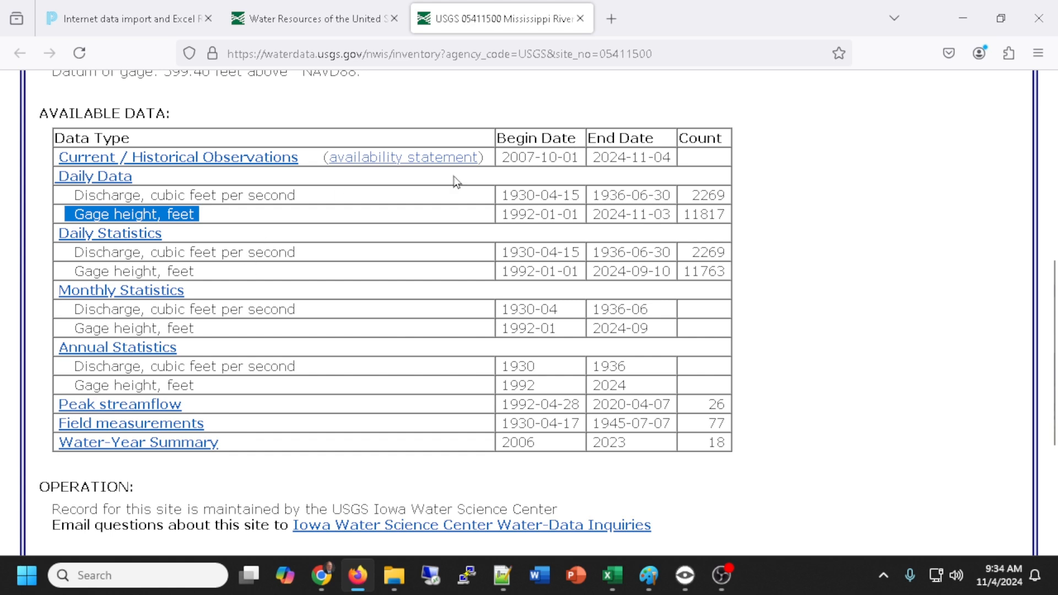
Open the Clayton site's Daily Data and review its parameters, output formats, date range and gage height graph.
{"action": "left_click", "coordinate": [84, 180]}
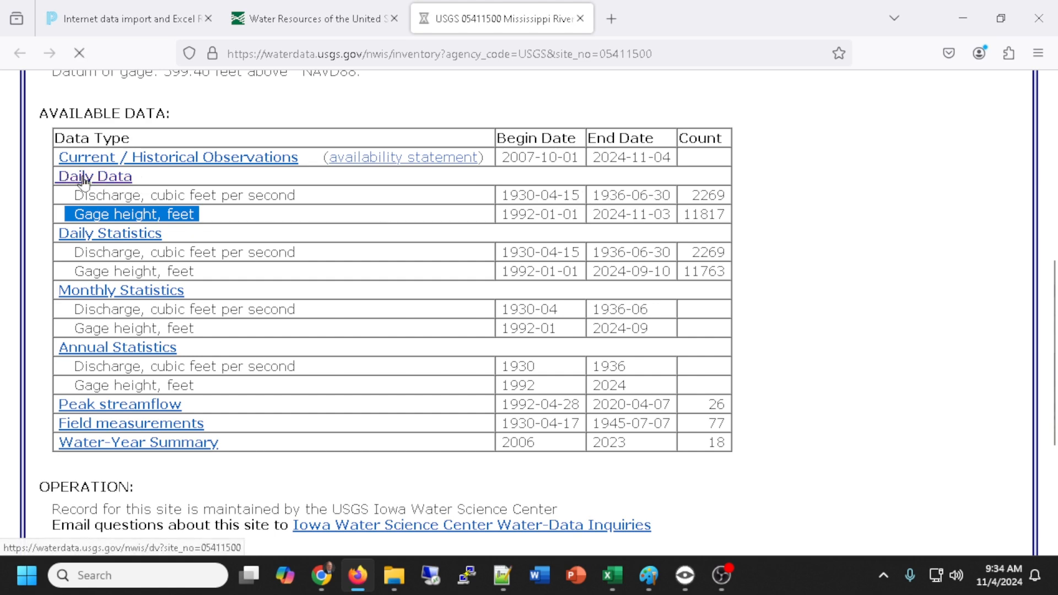
{"action": "scroll", "coordinate": [695, 297], "scroll_direction": "down", "scroll_amount": 10}
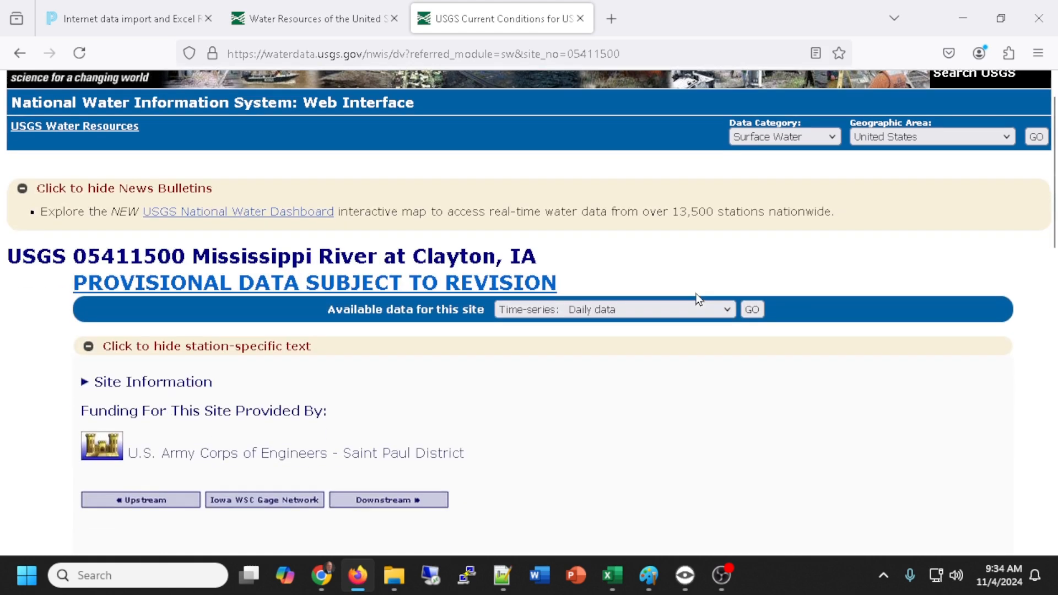
{"action": "scroll", "coordinate": [699, 306], "scroll_direction": "down", "scroll_amount": 2}
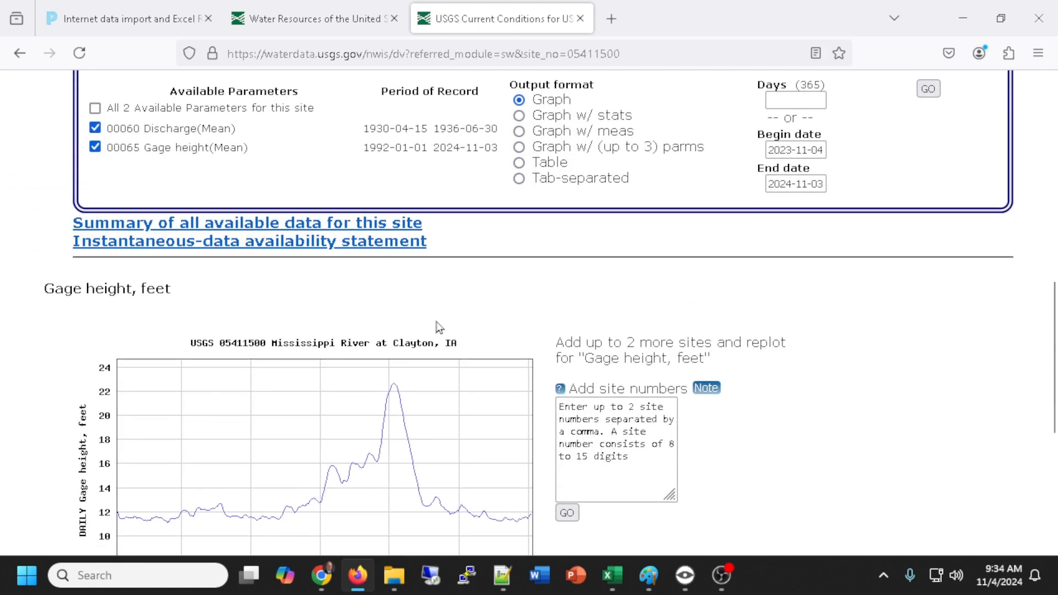
{"action": "scroll", "coordinate": [439, 327], "scroll_direction": "up", "scroll_amount": 2}
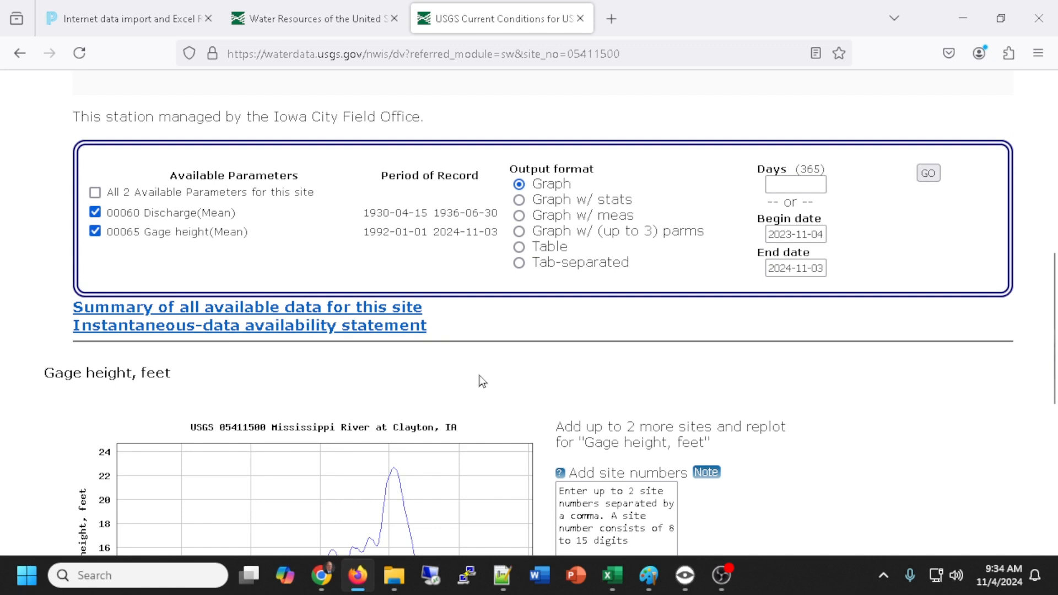
{"action": "scroll", "coordinate": [306, 396], "scroll_direction": "down", "scroll_amount": 2}
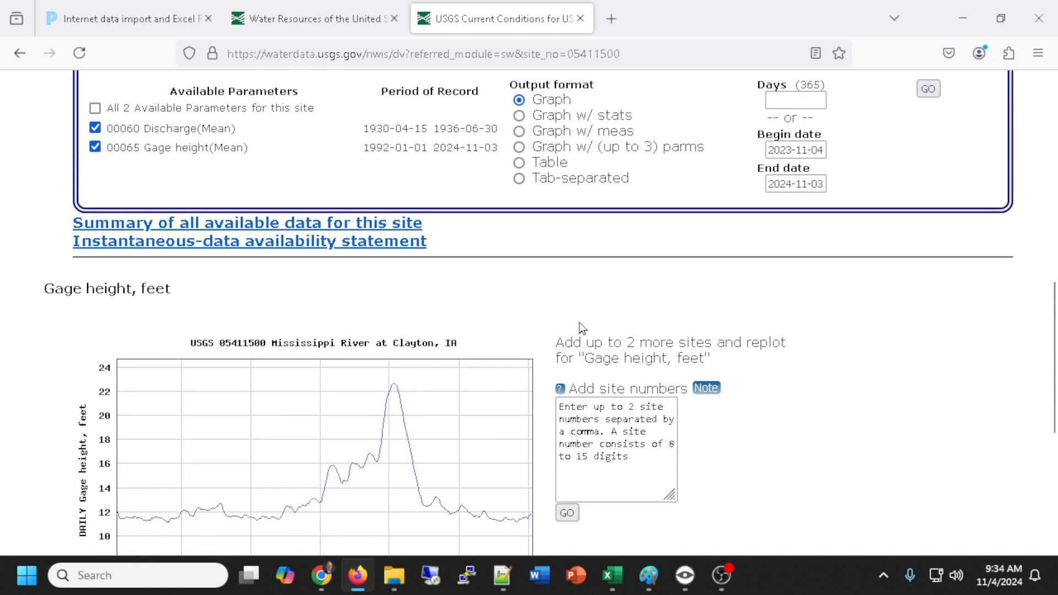
{"action": "scroll", "coordinate": [565, 333], "scroll_direction": "up", "scroll_amount": 2}
{"action": "scroll", "coordinate": [453, 266], "scroll_direction": "up", "scroll_amount": 2}
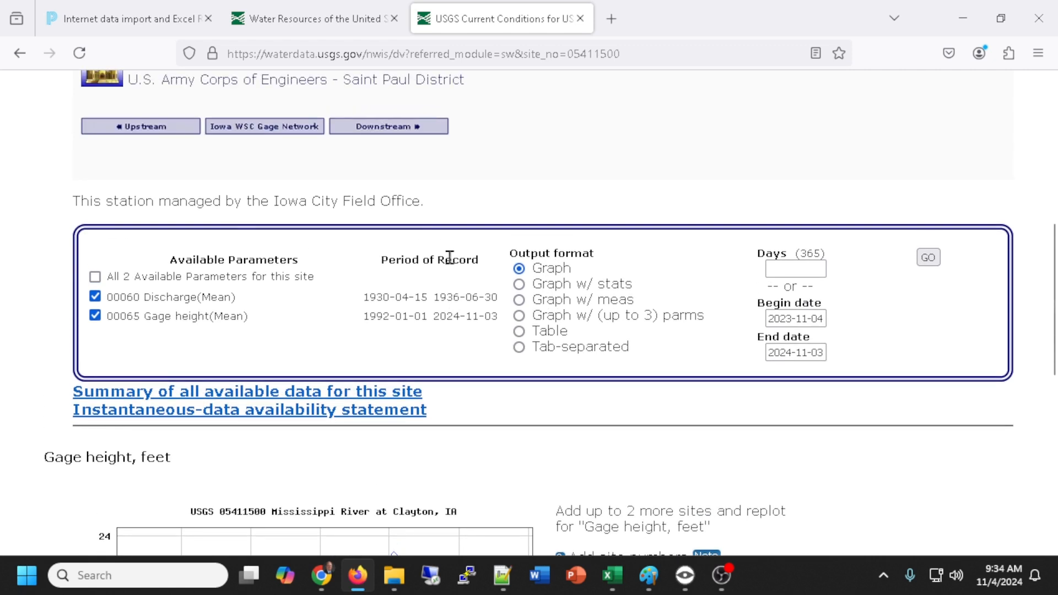
Set the begin date to 2020-11-04, regenerate the daily data and view the gage height graph.
{"action": "left_click", "coordinate": [790, 318]}
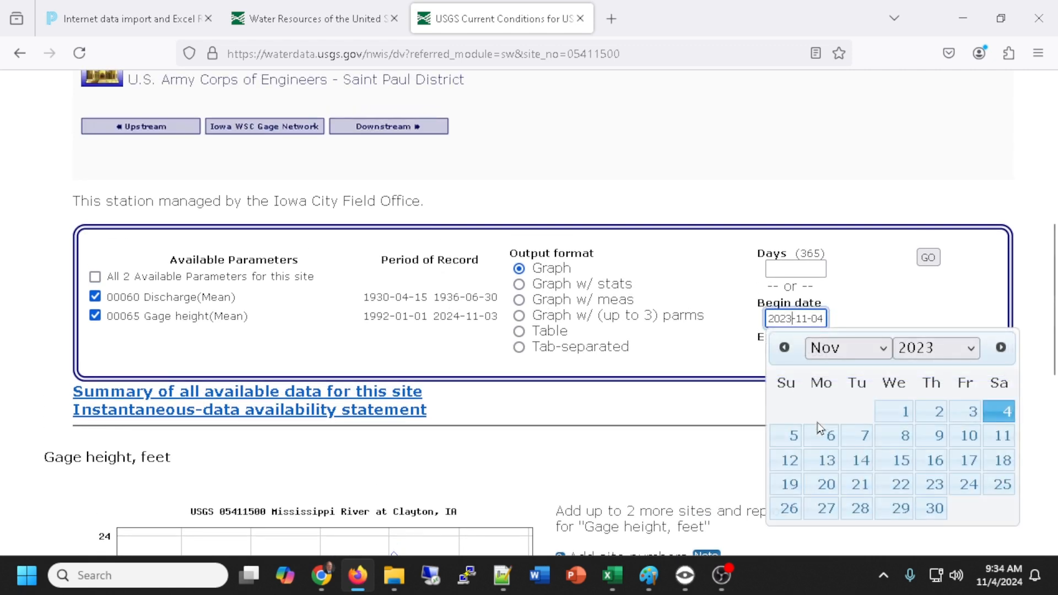
{"action": "key", "text": "BackSpace"}
{"action": "type", "text": "0"}
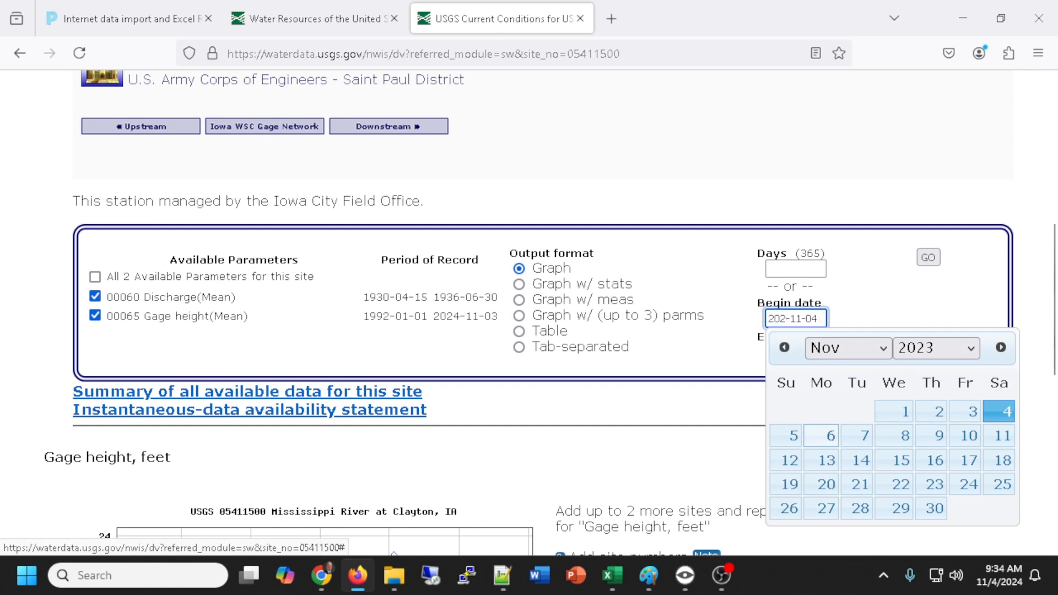
{"action": "left_click", "coordinate": [710, 456]}
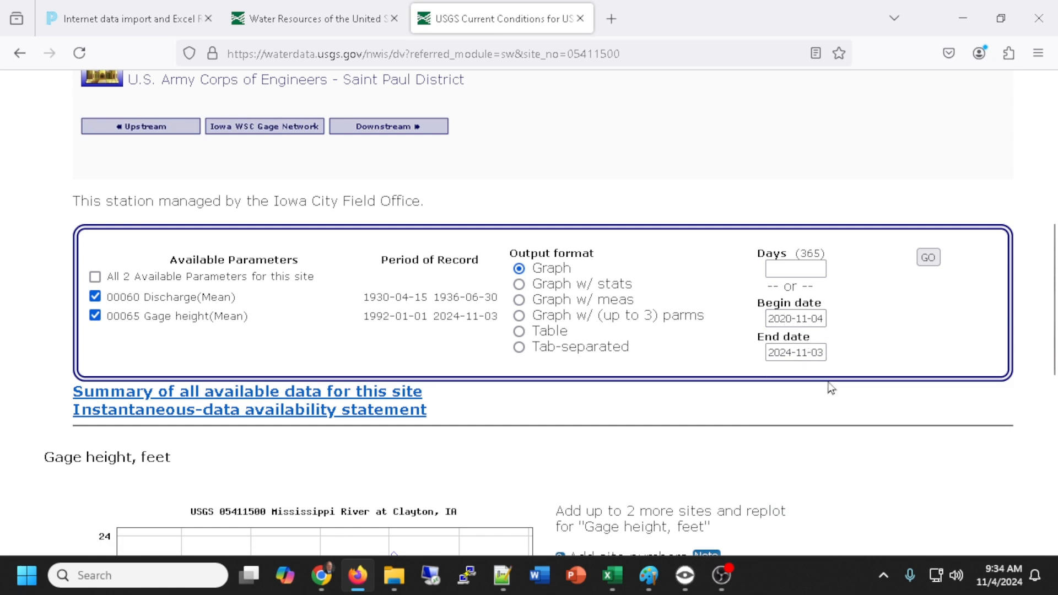
{"action": "scroll", "coordinate": [684, 423], "scroll_direction": "down", "scroll_amount": 3}
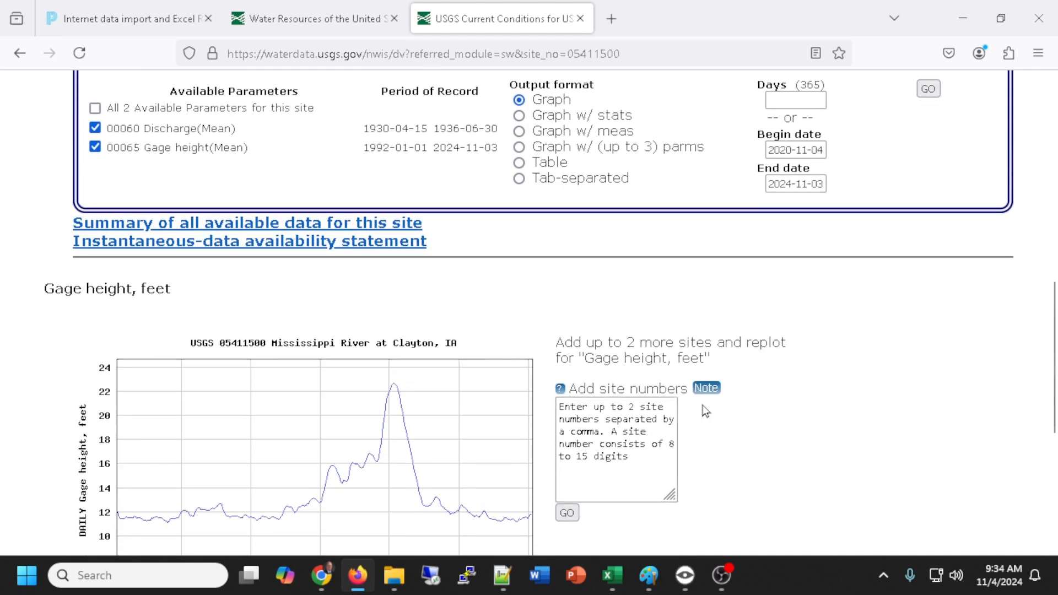
{"action": "scroll", "coordinate": [735, 353], "scroll_direction": "up", "scroll_amount": 3}
{"action": "left_click", "coordinate": [927, 258]}
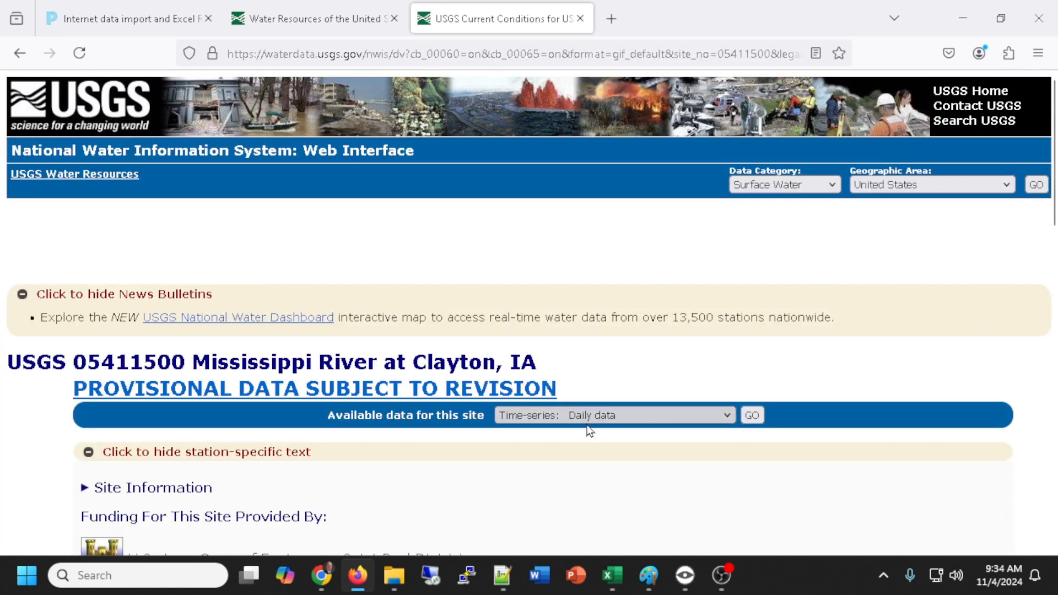
{"action": "scroll", "coordinate": [588, 431], "scroll_direction": "down", "scroll_amount": 10}
{"action": "scroll", "coordinate": [589, 430], "scroll_direction": "down", "scroll_amount": 3}
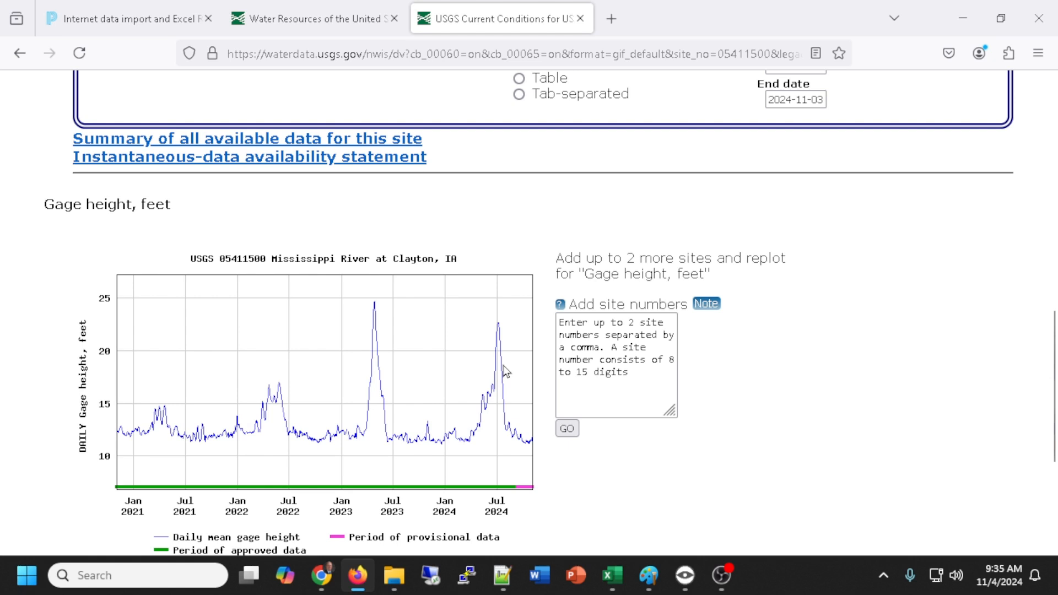
Change the begin date to 2014-11-04, regenerate the daily data and view the gage height graph.
{"action": "scroll", "coordinate": [838, 253], "scroll_direction": "up", "scroll_amount": 3}
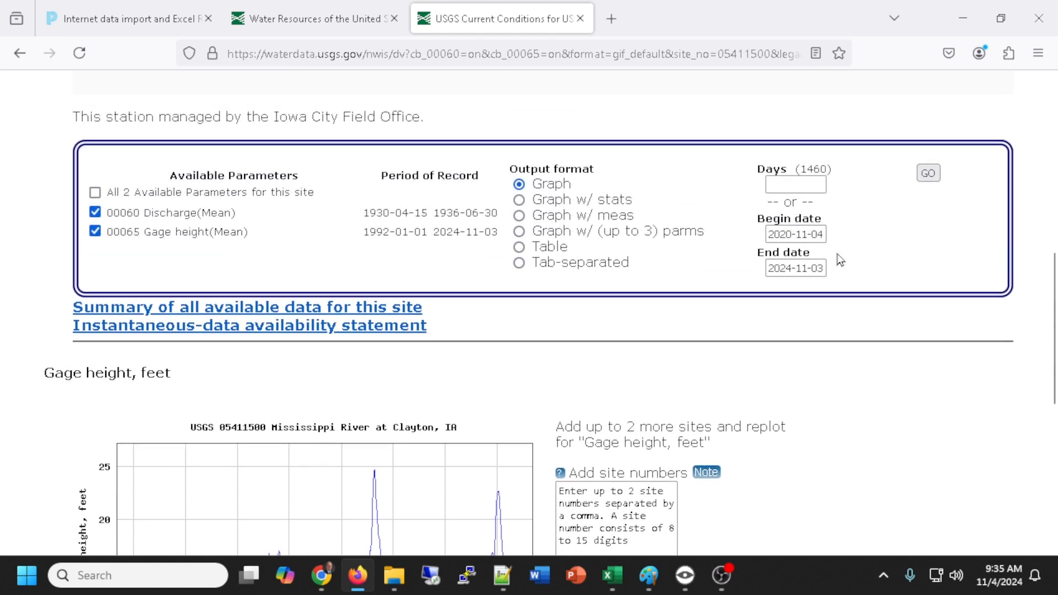
{"action": "left_click", "coordinate": [793, 228]}
{"action": "key", "text": "BackSpace"}
{"action": "key", "text": "BackSpace"}
{"action": "type", "text": "14"}
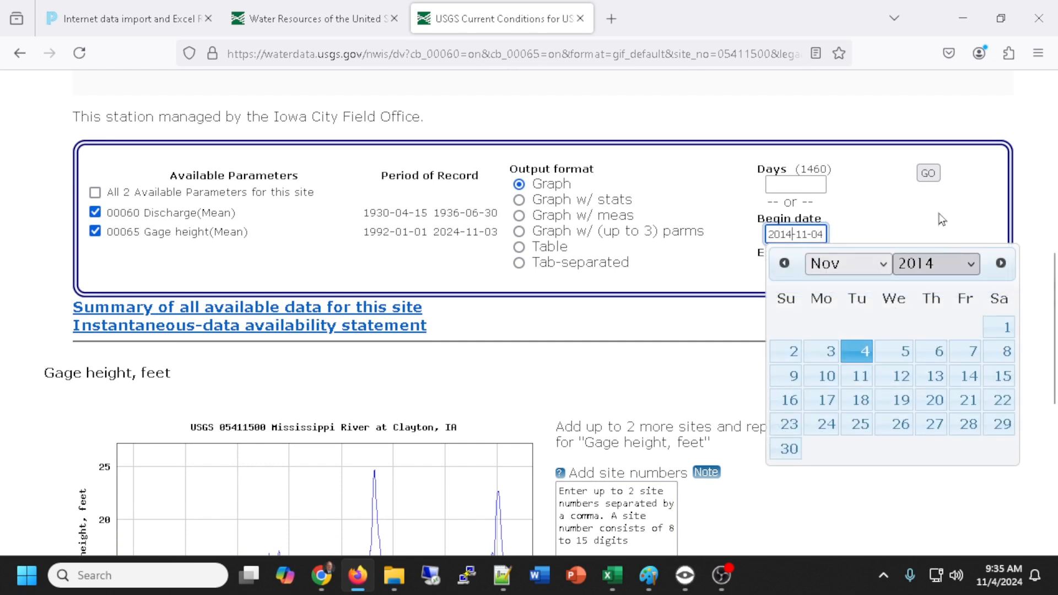
{"action": "left_click", "coordinate": [931, 174]}
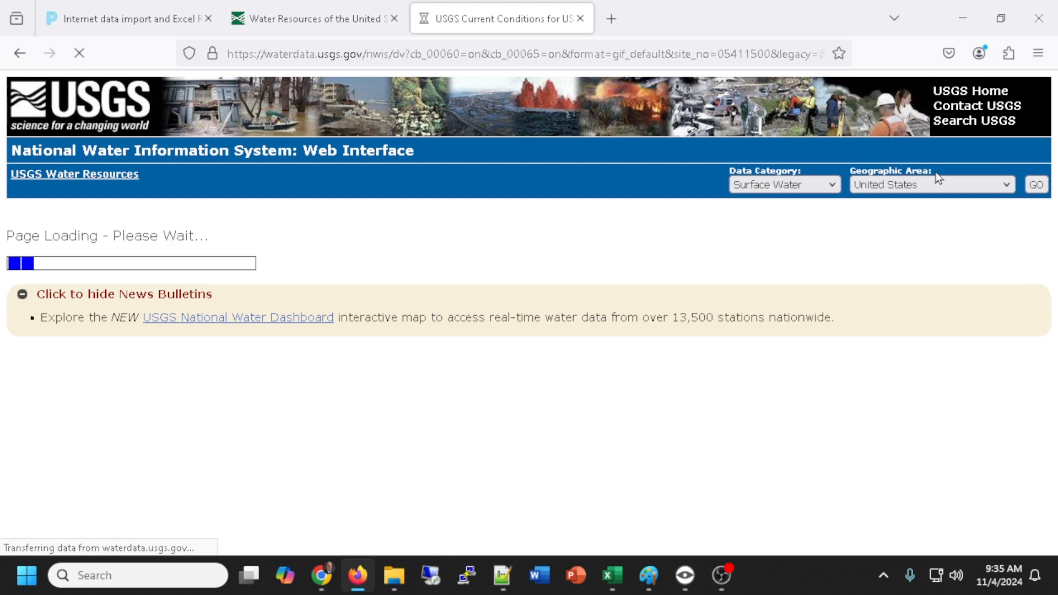
{"action": "scroll", "coordinate": [530, 451], "scroll_direction": "down", "scroll_amount": 4}
{"action": "scroll", "coordinate": [530, 451], "scroll_direction": "down", "scroll_amount": 10}
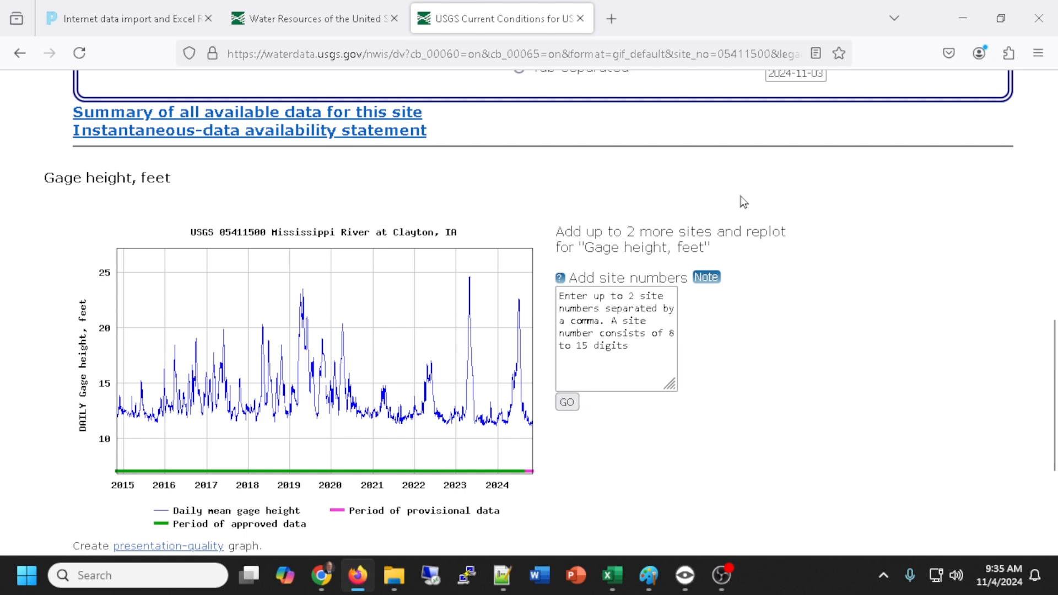
Change the begin date to 2019-11-04, regenerate the daily data and view the gage height graph.
{"action": "scroll", "coordinate": [889, 206], "scroll_direction": "up", "scroll_amount": 2}
{"action": "scroll", "coordinate": [886, 241], "scroll_direction": "up", "scroll_amount": 2}
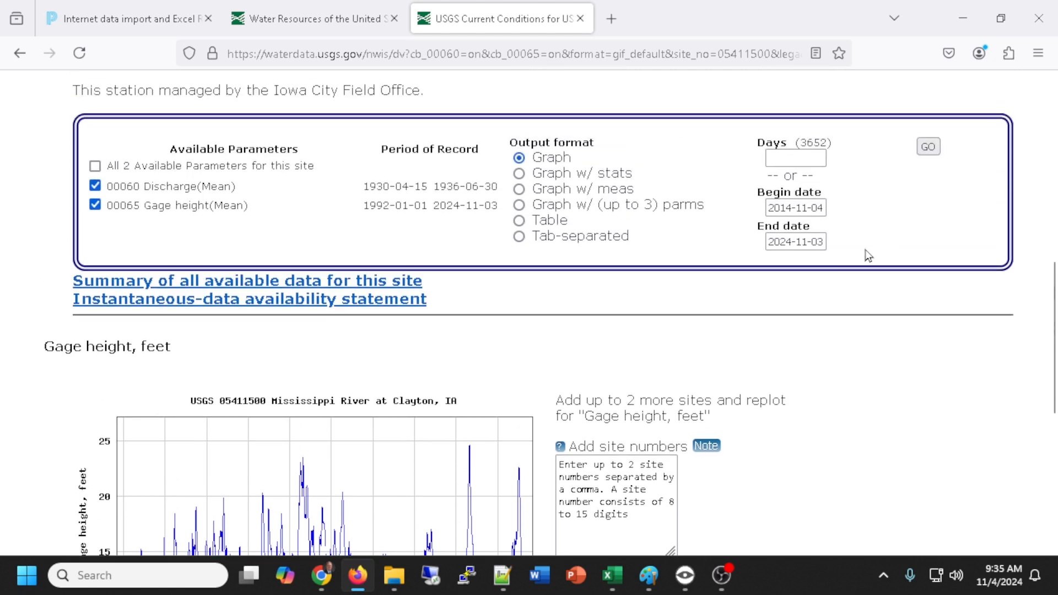
{"action": "left_click", "coordinate": [792, 208]}
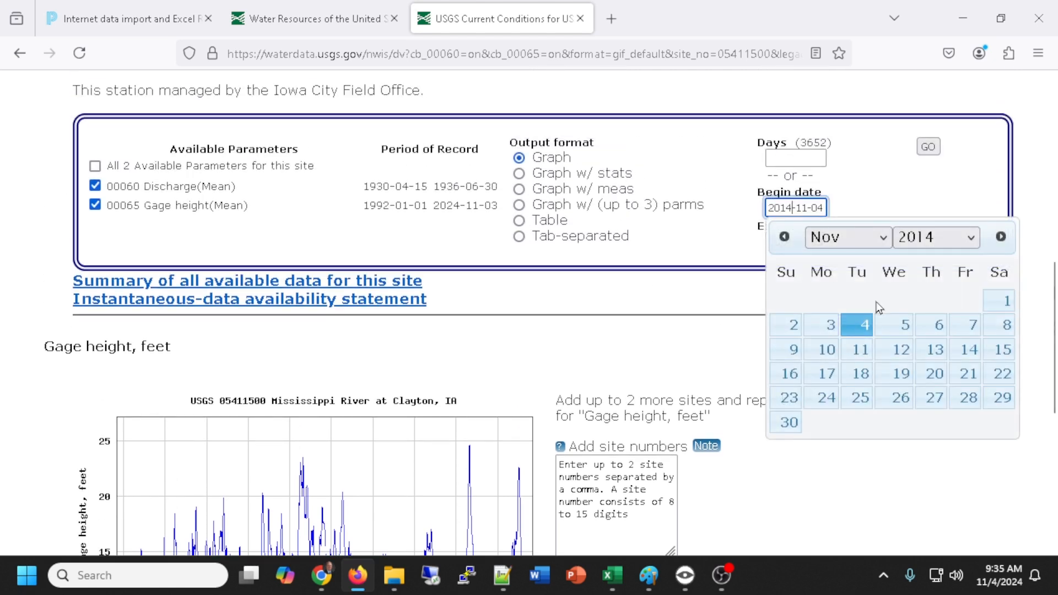
{"action": "key", "text": "BackSpace"}
{"action": "type", "text": "9"}
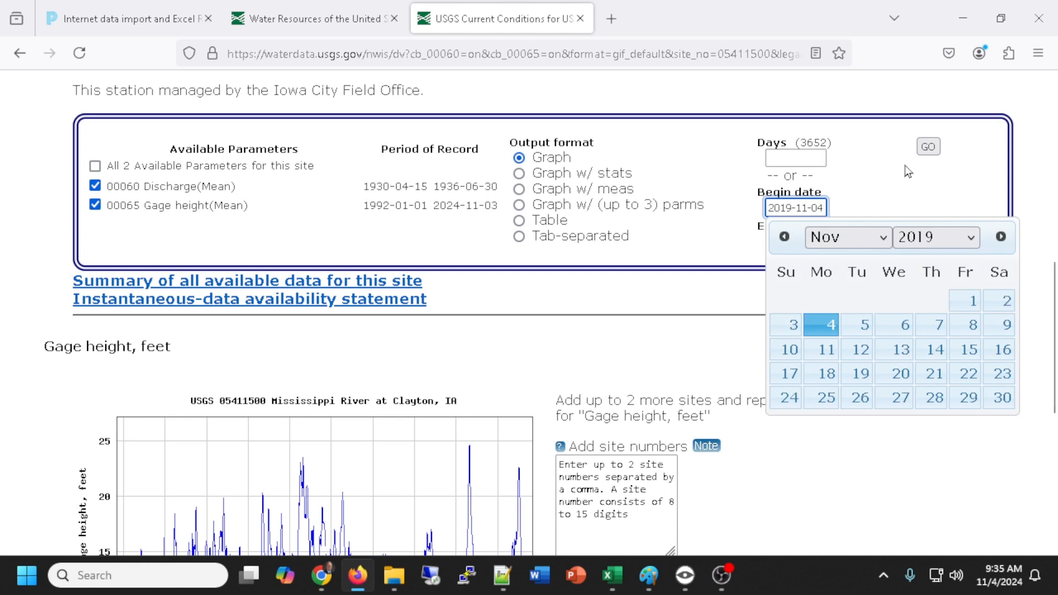
{"action": "left_click", "coordinate": [898, 179]}
{"action": "left_click", "coordinate": [928, 147]}
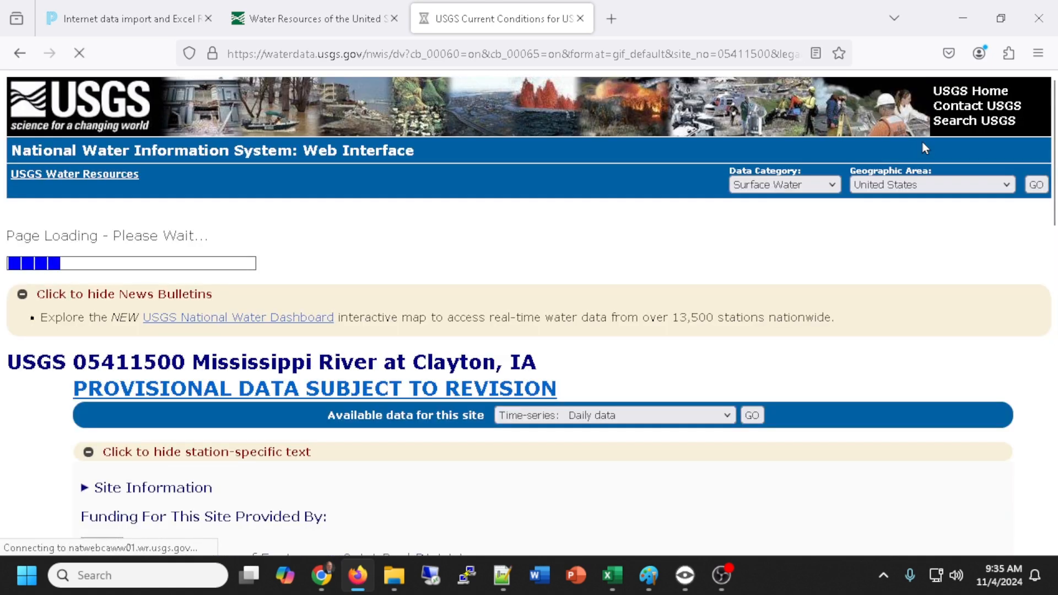
{"action": "scroll", "coordinate": [512, 430], "scroll_direction": "down", "scroll_amount": 9}
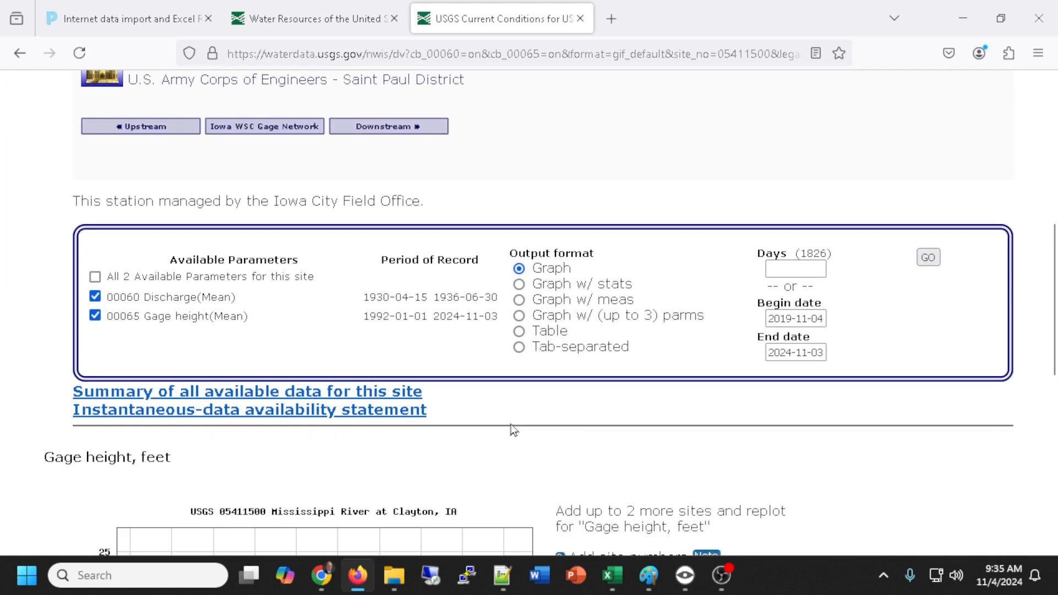
{"action": "scroll", "coordinate": [512, 430], "scroll_direction": "down", "scroll_amount": 5}
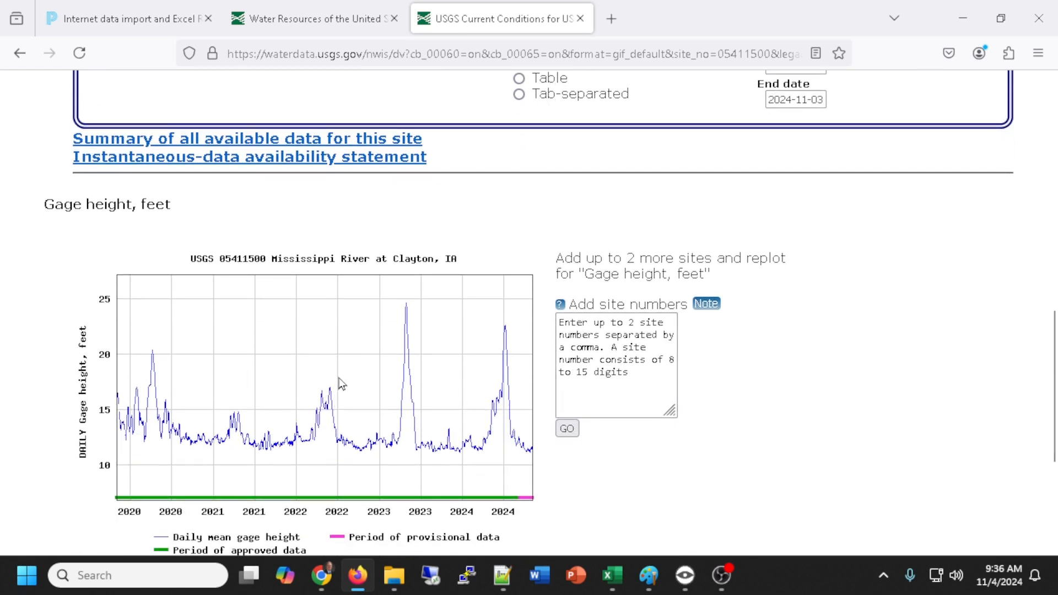
Set the Clayton site's output format to Tab-separated and generate the daily data from 2019-11-04 to 2024-11-03.
{"action": "scroll", "coordinate": [342, 384], "scroll_direction": "up", "scroll_amount": 3}
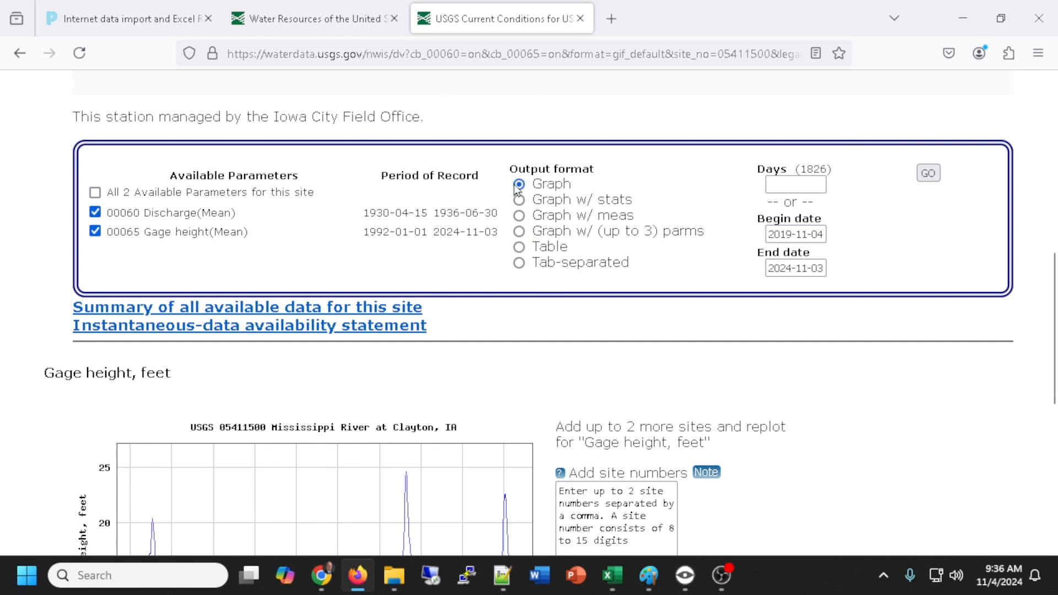
{"action": "left_click", "coordinate": [519, 263]}
{"action": "scroll", "coordinate": [594, 330], "scroll_direction": "down", "scroll_amount": 6}
{"action": "scroll", "coordinate": [589, 333], "scroll_direction": "up", "scroll_amount": 4}
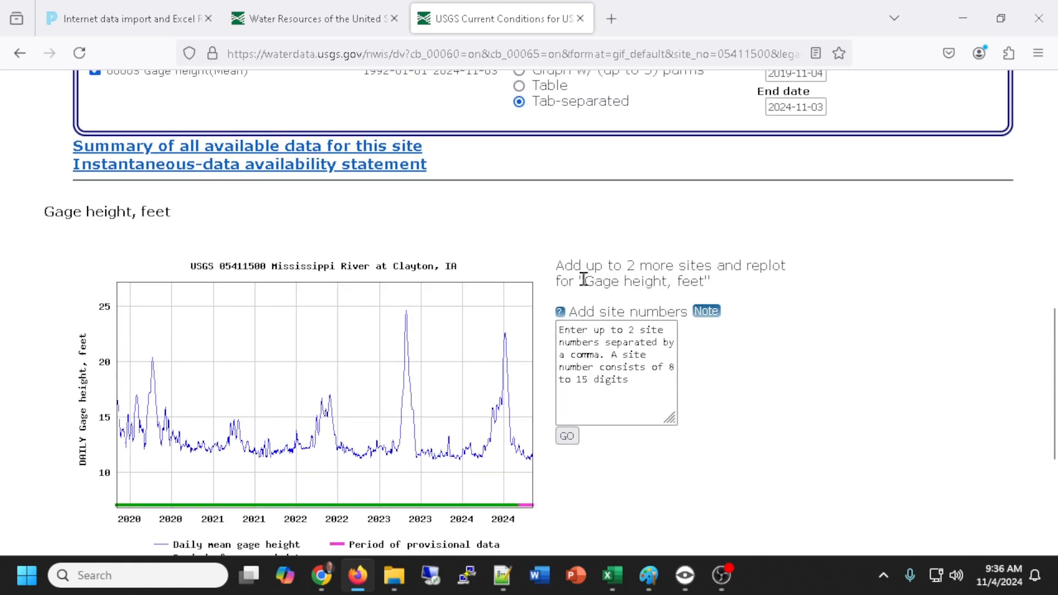
{"action": "scroll", "coordinate": [634, 226], "scroll_direction": "down", "scroll_amount": 1}
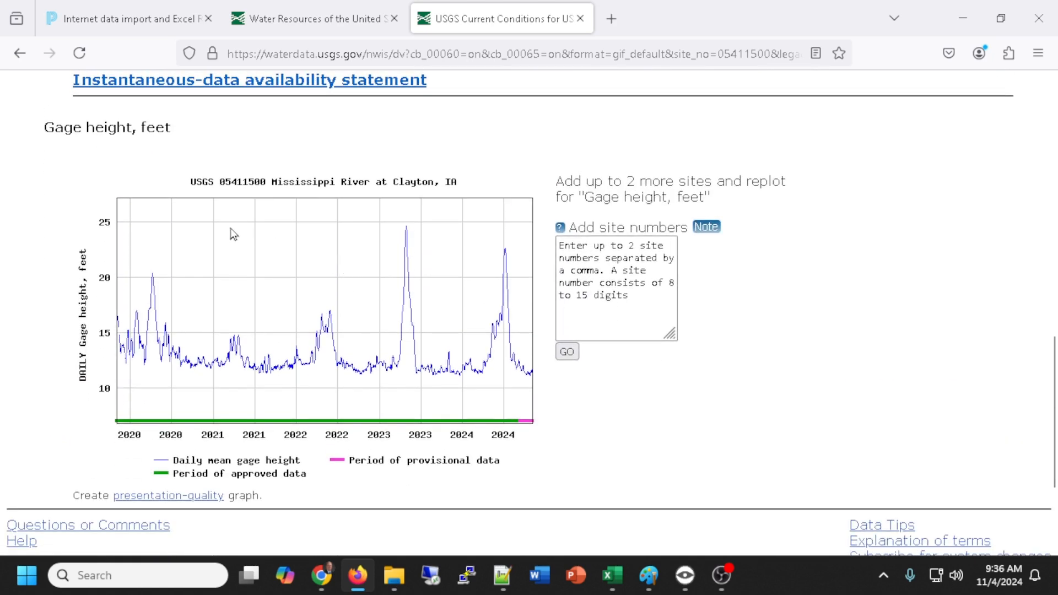
{"action": "scroll", "coordinate": [833, 287], "scroll_direction": "up", "scroll_amount": 3}
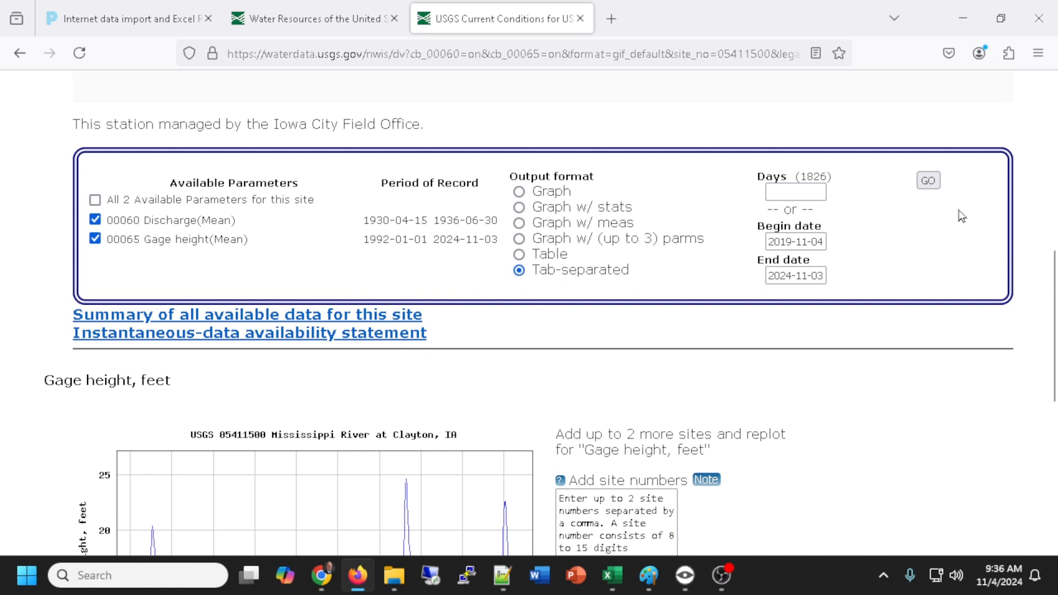
{"action": "left_click", "coordinate": [929, 182]}
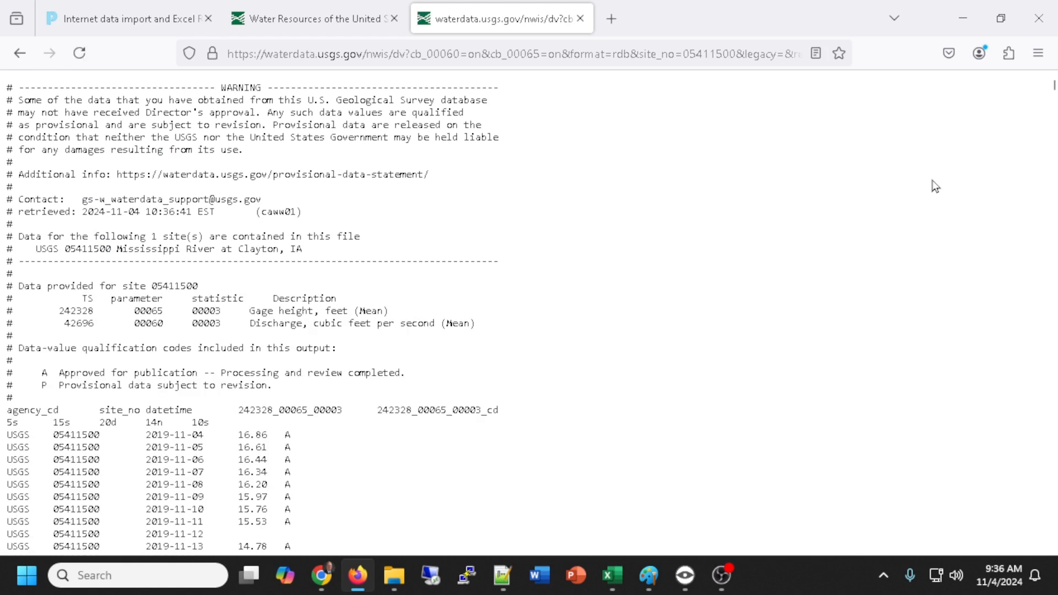
Select all daily data rows below the header, from 2019-11-04 through 2024-11-03.
{"action": "scroll", "coordinate": [652, 308], "scroll_direction": "down", "scroll_amount": 5}
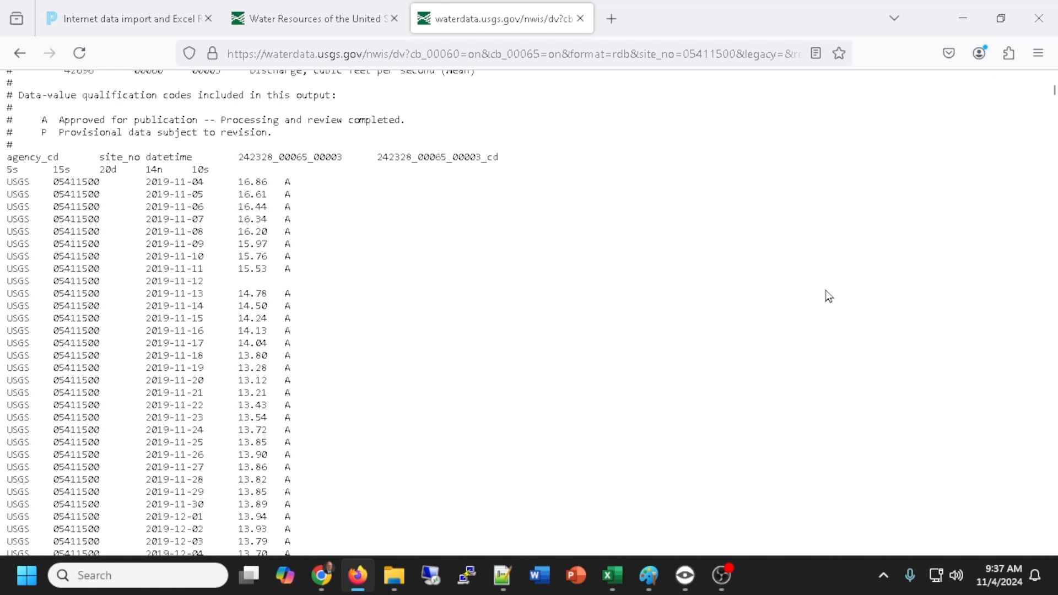
{"action": "left_click_drag", "start_coordinate": [6, 94], "coordinate": [58, 108]}
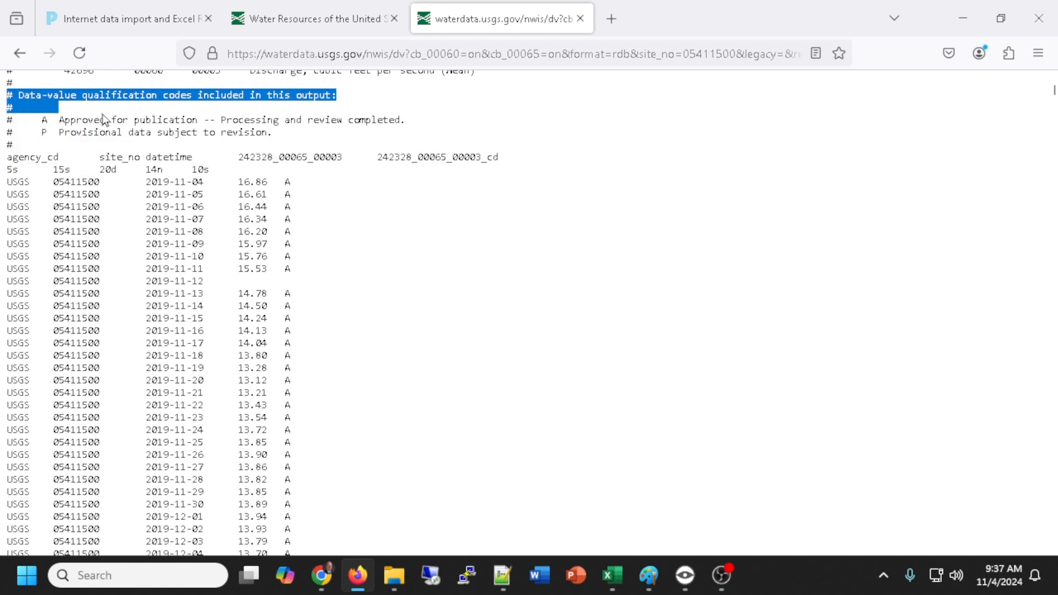
{"action": "left_click", "coordinate": [448, 196]}
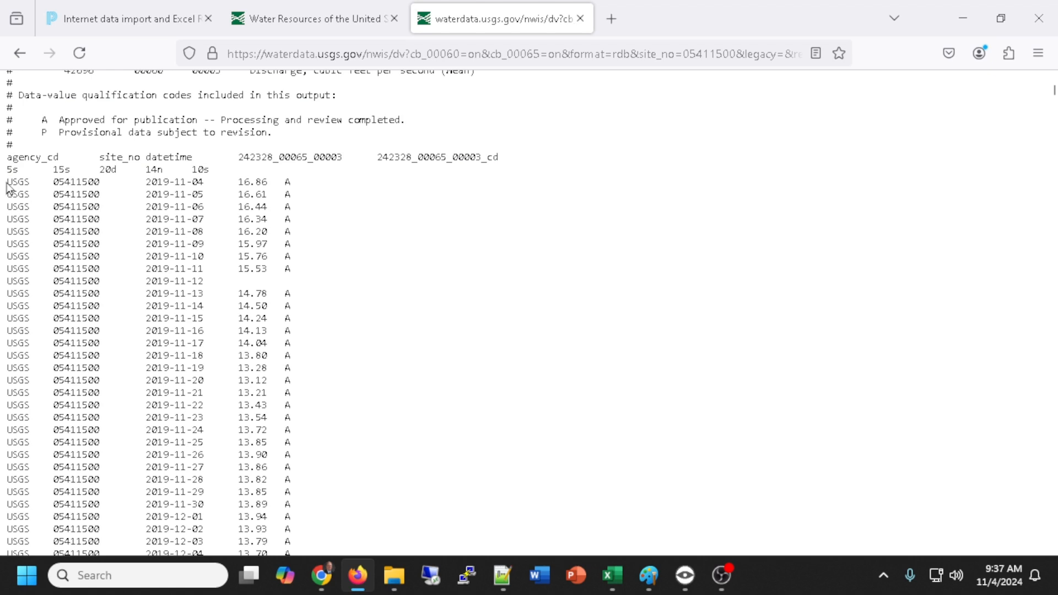
{"action": "left_click_drag", "start_coordinate": [7, 182], "coordinate": [308, 323]}
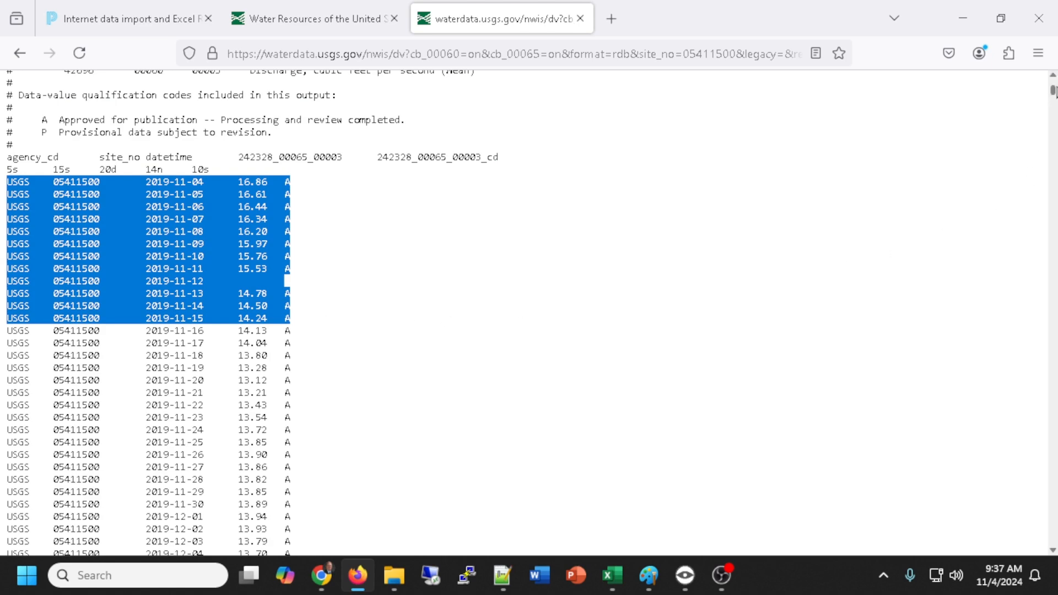
{"action": "left_click_drag", "start_coordinate": [1053, 91], "coordinate": [1052, 541]}
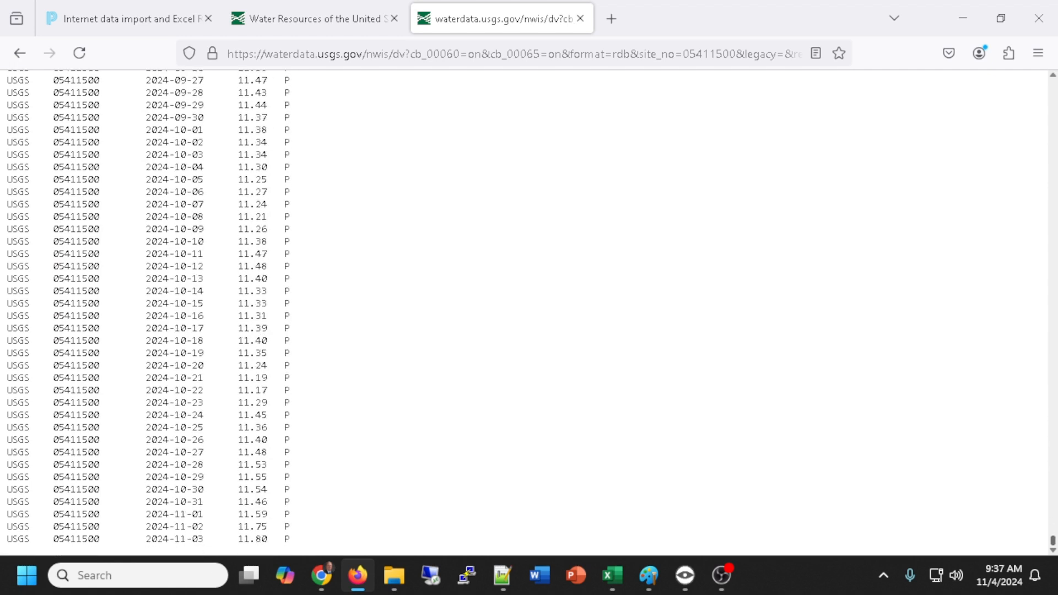
{"action": "left_click", "coordinate": [309, 543], "text": "shift"}
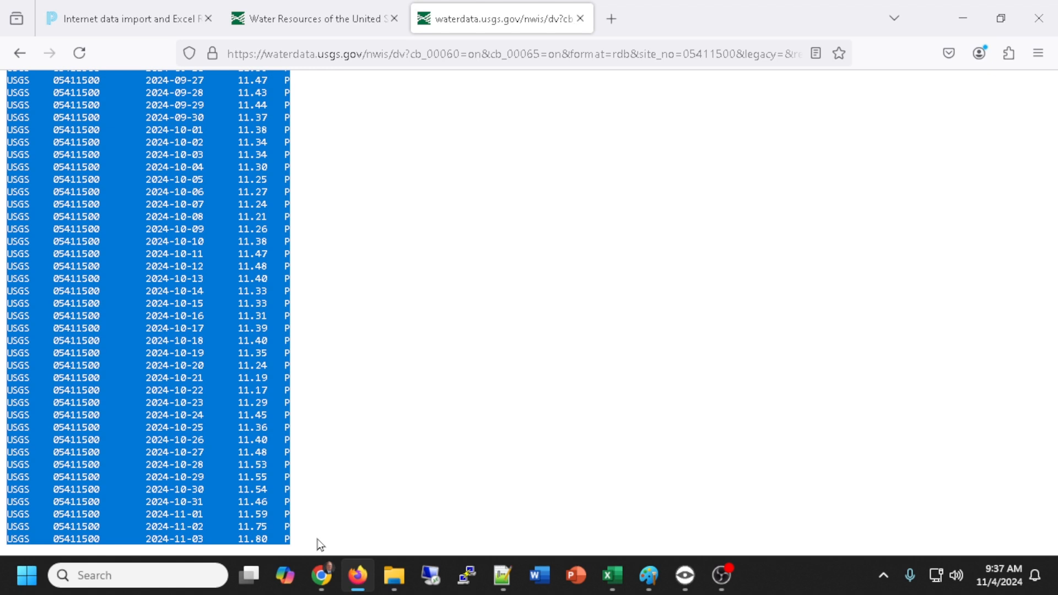
Return to the USGS map and open the Daily Data for the Mississippi River at Clayton, IA again.
{"action": "left_click", "coordinate": [324, 27]}
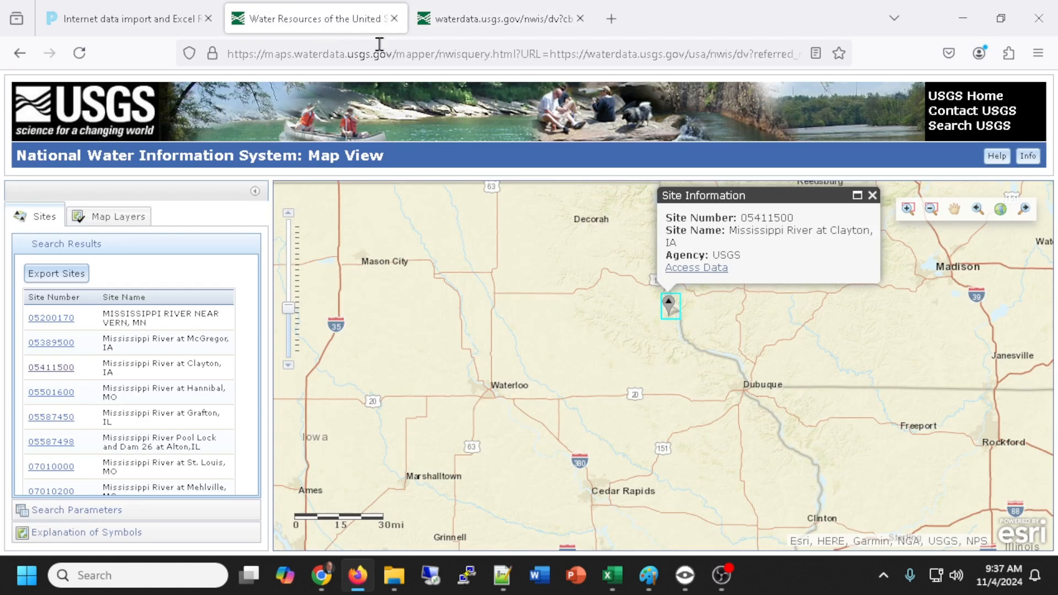
{"action": "left_click", "coordinate": [692, 269]}
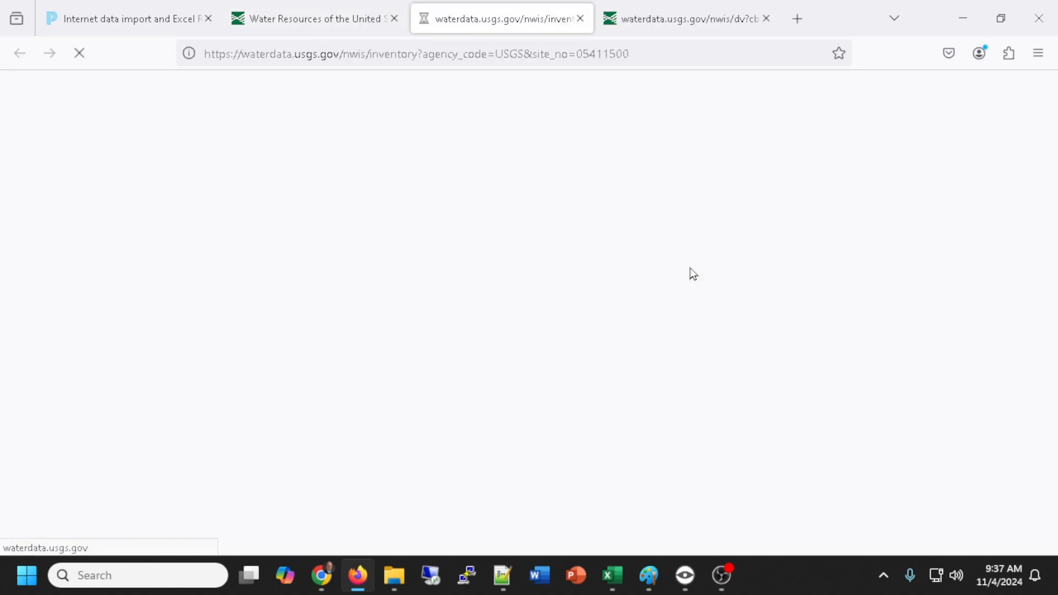
{"action": "scroll", "coordinate": [792, 364], "scroll_direction": "down", "scroll_amount": 5}
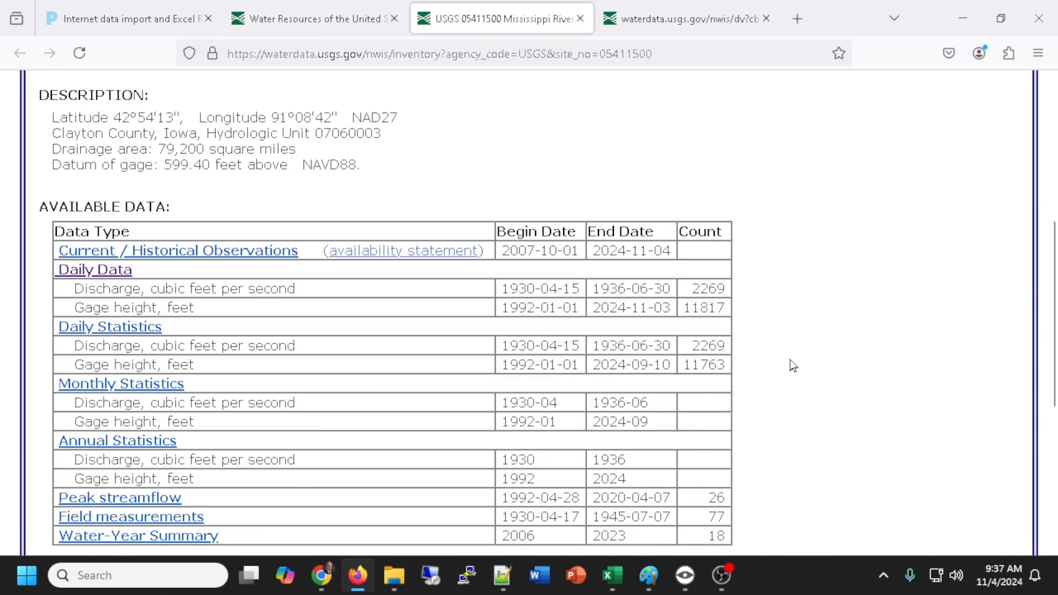
{"action": "scroll", "coordinate": [793, 366], "scroll_direction": "up", "scroll_amount": 1}
{"action": "scroll", "coordinate": [794, 366], "scroll_direction": "up", "scroll_amount": 1}
{"action": "left_click", "coordinate": [77, 358]}
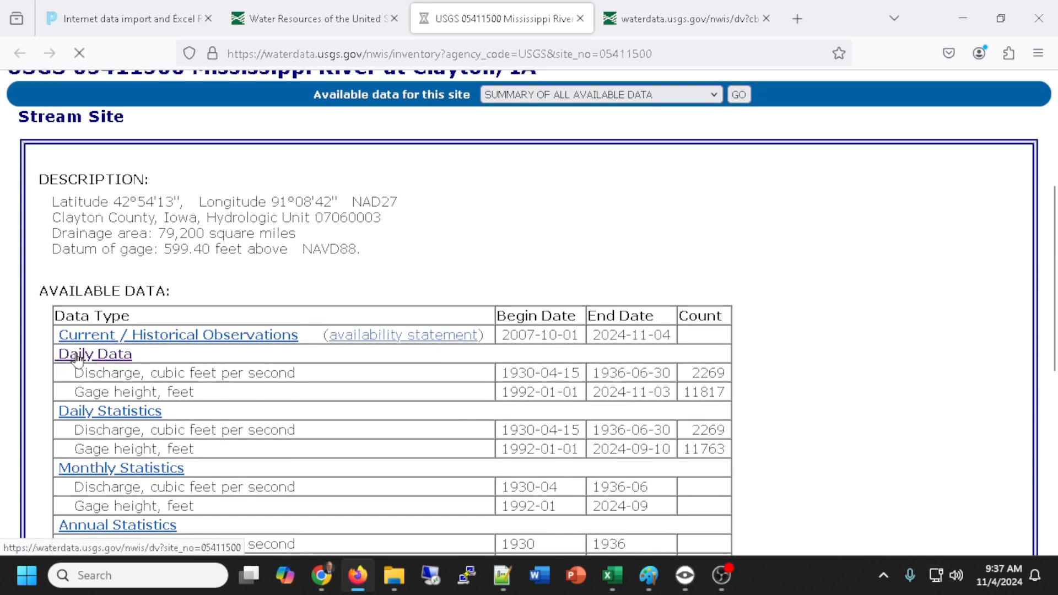
Set the begin date to 2019-11-04 and the output format to Tab-separated in the reopened Daily Data page.
{"action": "scroll", "coordinate": [669, 352], "scroll_direction": "down", "scroll_amount": 7}
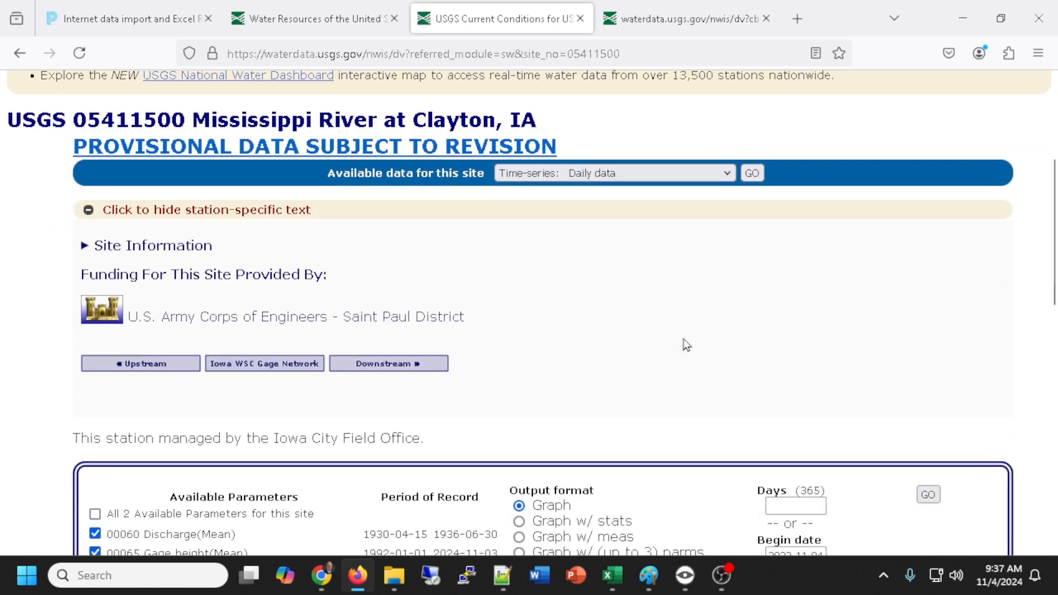
{"action": "scroll", "coordinate": [686, 345], "scroll_direction": "down", "scroll_amount": 1}
{"action": "left_click", "coordinate": [790, 377]}
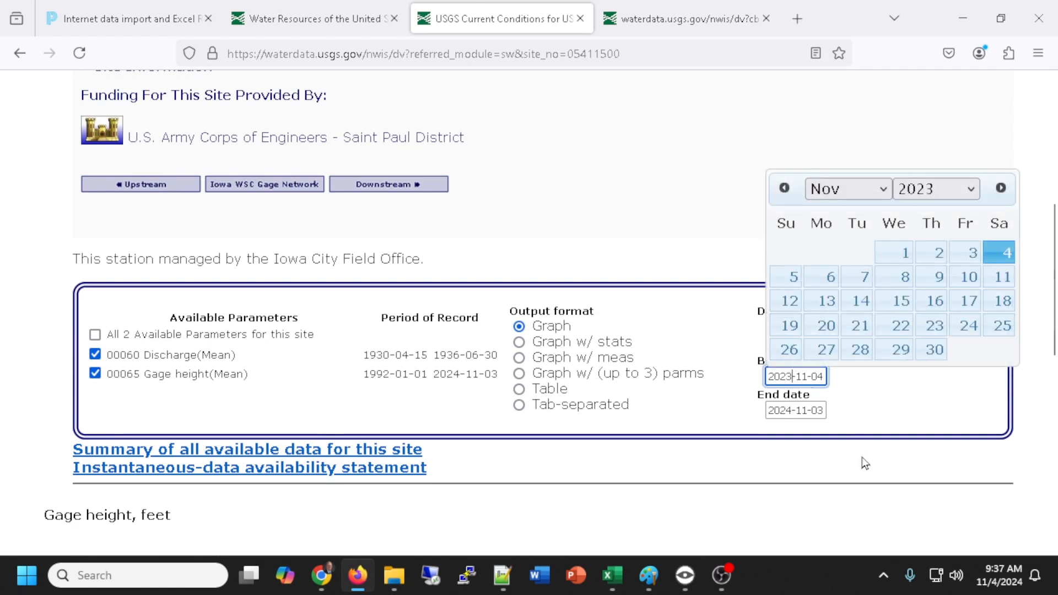
{"action": "key", "text": "BackSpace"}
{"action": "key", "text": "BackSpace"}
{"action": "type", "text": "19"}
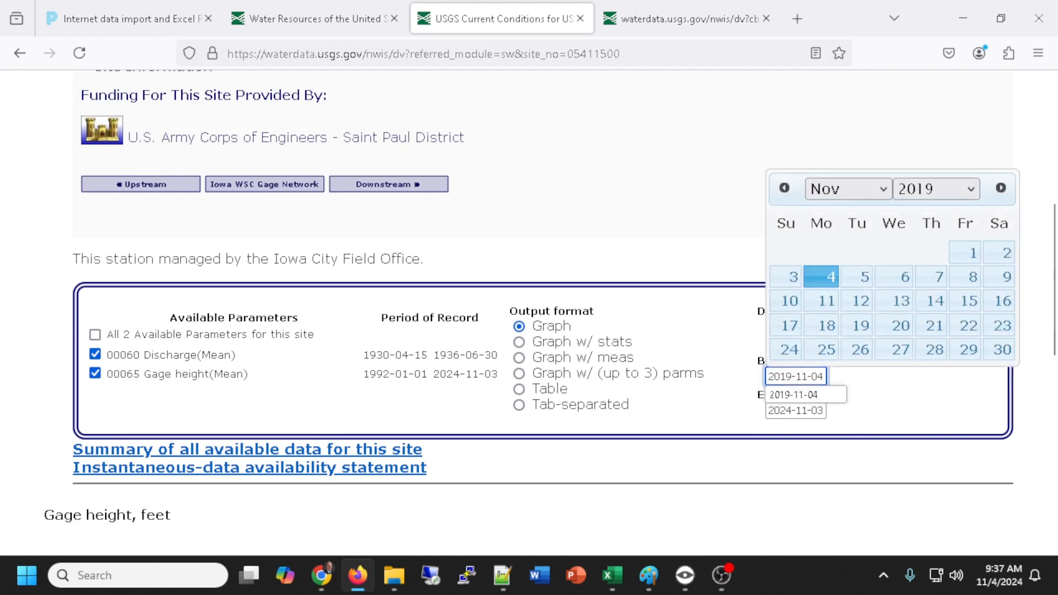
{"action": "left_click", "coordinate": [519, 406]}
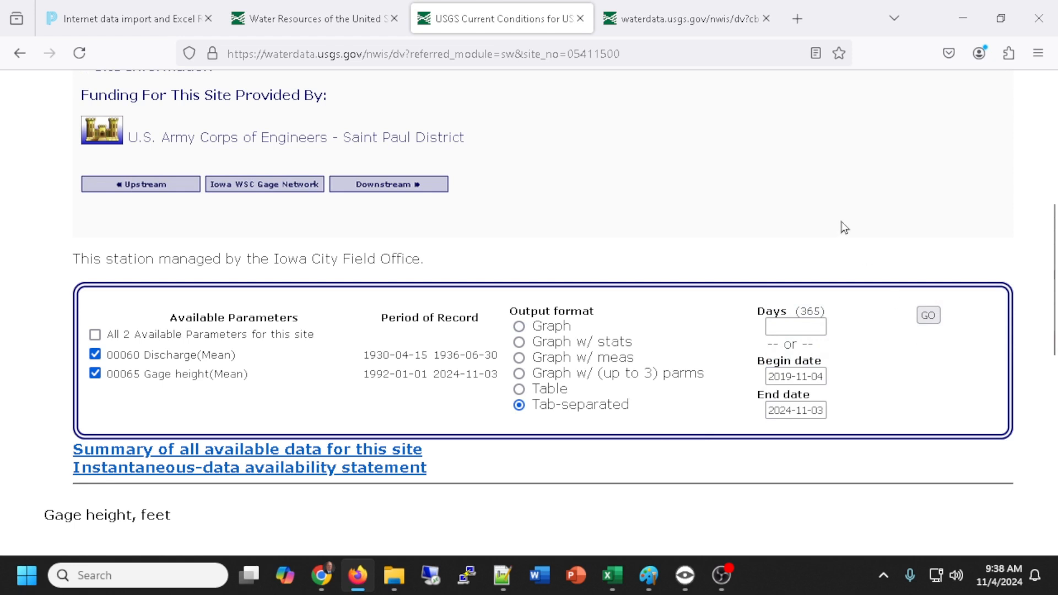
In the generated tab-separated data, select all rows from 2024-11-03 back to 2019-11-04, without the headers, and copy them.
{"action": "left_click", "coordinate": [681, 19]}
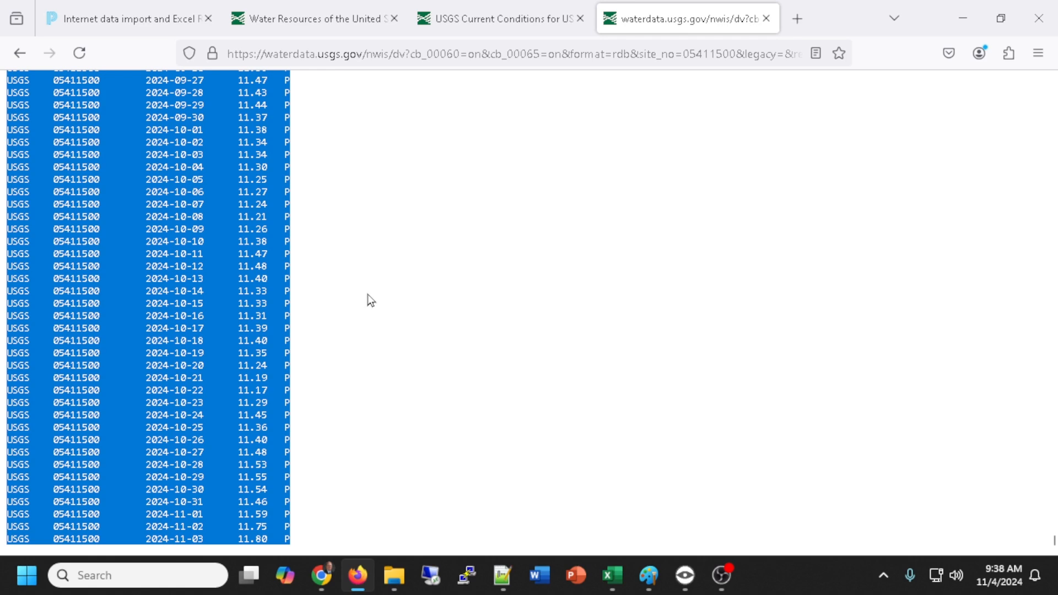
{"action": "left_click", "coordinate": [298, 547]}
{"action": "left_click_drag", "start_coordinate": [297, 547], "coordinate": [88, 389]}
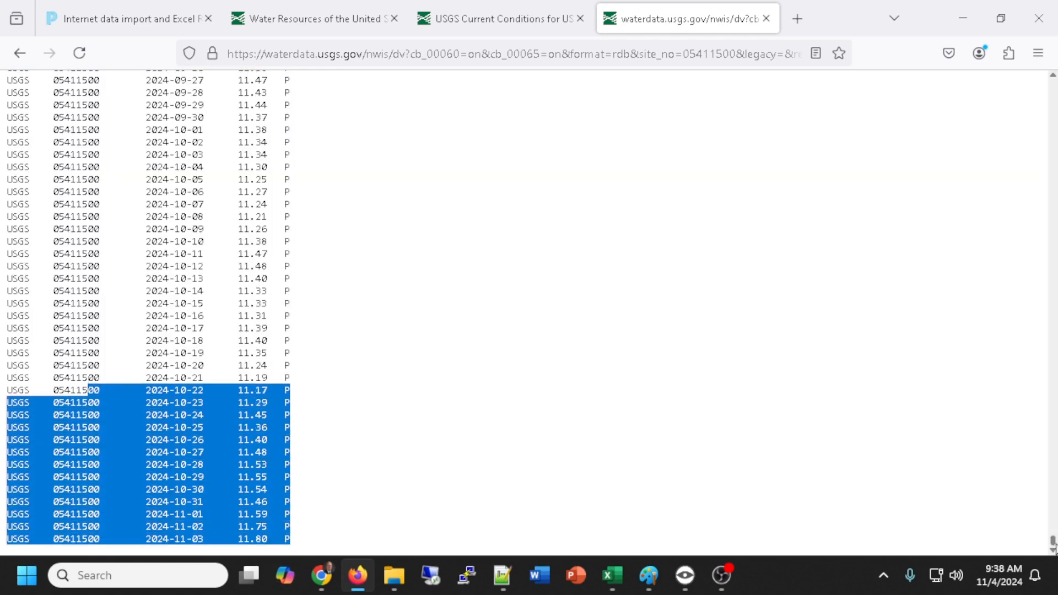
{"action": "left_click_drag", "start_coordinate": [1053, 545], "coordinate": [1050, 77]}
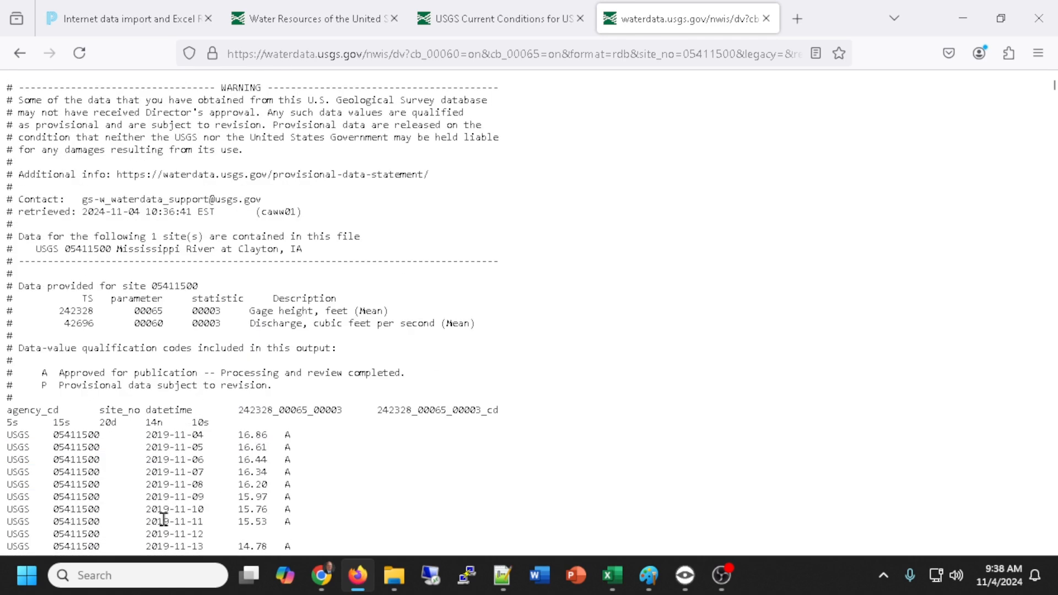
{"action": "left_click", "coordinate": [5, 433], "text": "shift"}
{"action": "key", "text": "ctrl+c"}
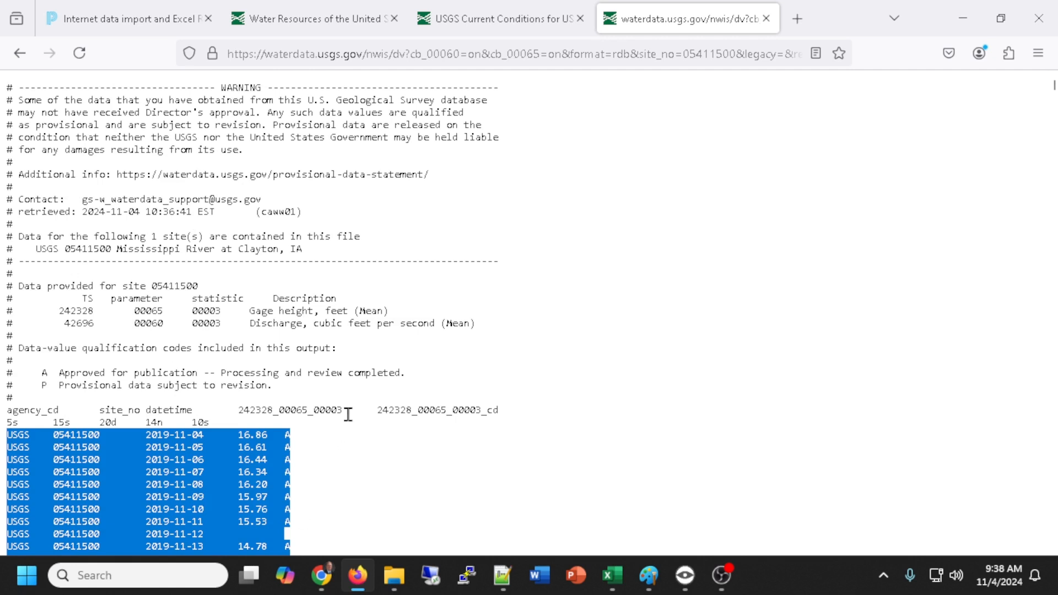
Switch to Excel, close Book1 without saving and create a blank workbook.
{"action": "left_click", "coordinate": [612, 582]}
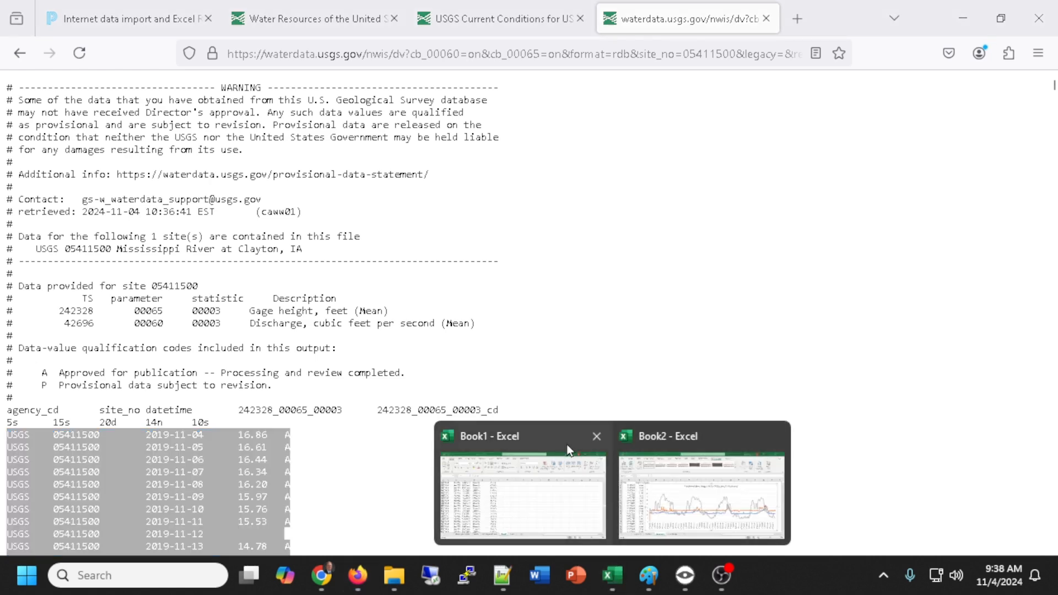
{"action": "left_click", "coordinate": [597, 436]}
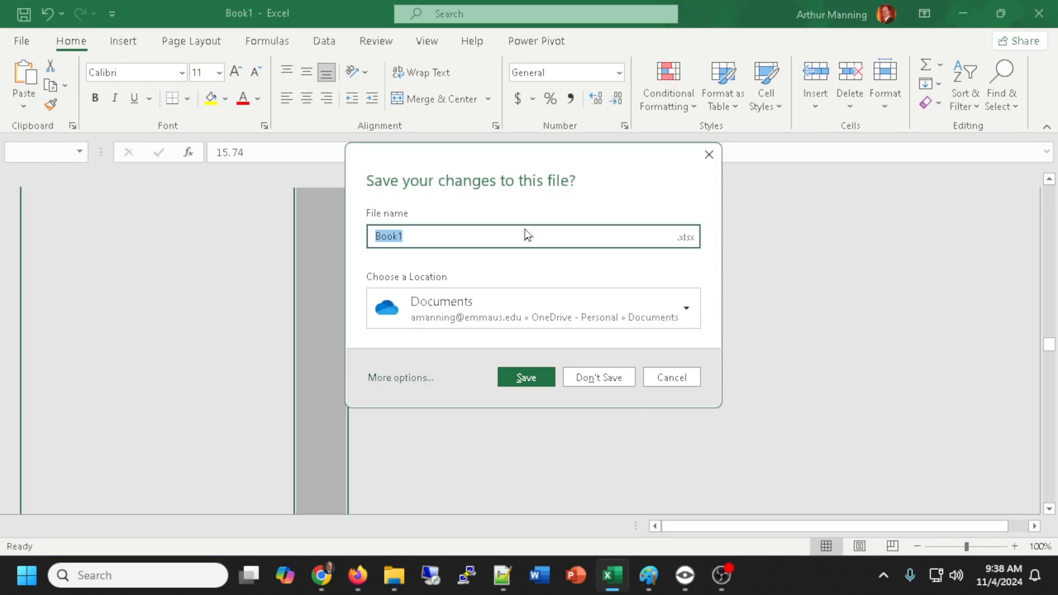
{"action": "left_click", "coordinate": [593, 377]}
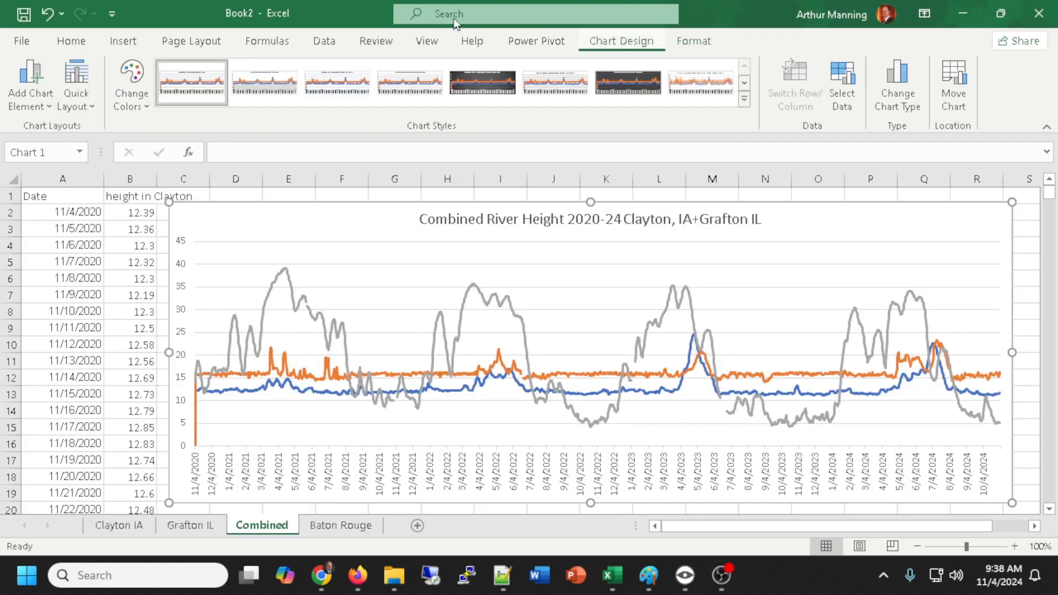
{"action": "left_click", "coordinate": [21, 39]}
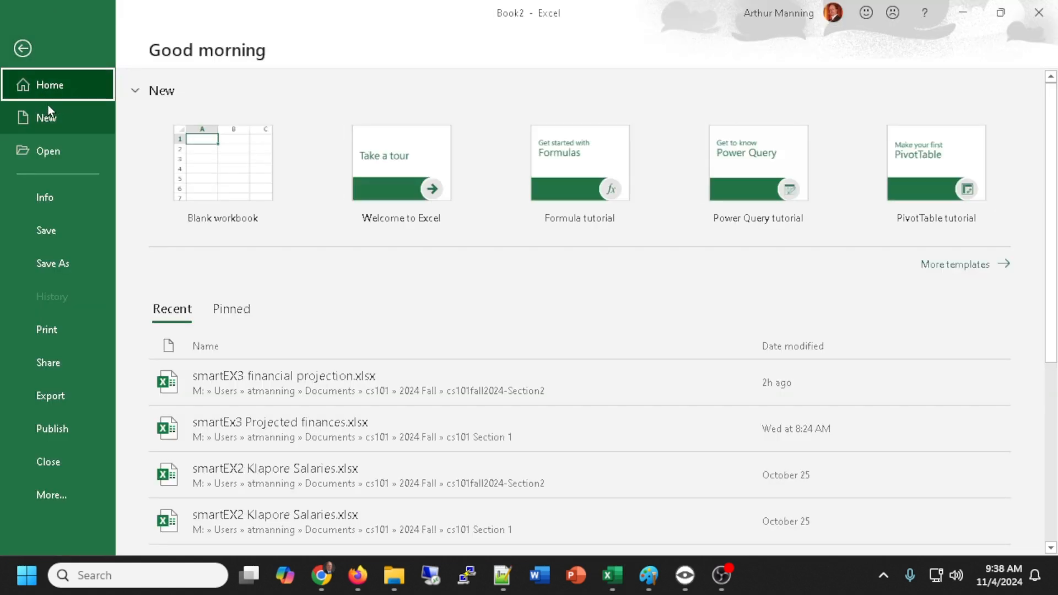
{"action": "left_click", "coordinate": [218, 169]}
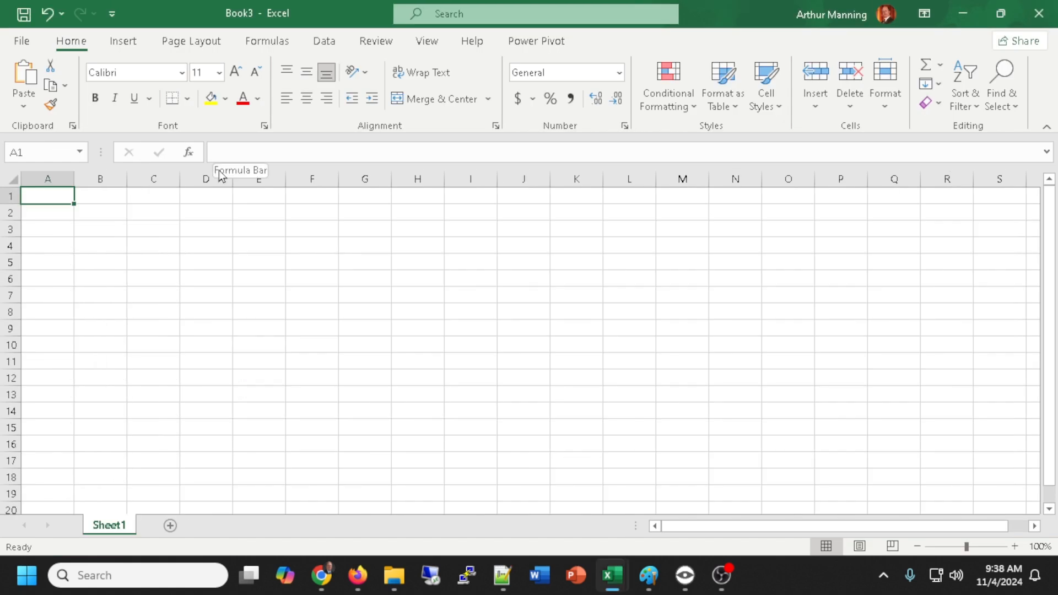
Try to paste the copied rows into cell A1 while it is in edit mode, and undo the paste.
{"action": "double_click", "coordinate": [43, 194]}
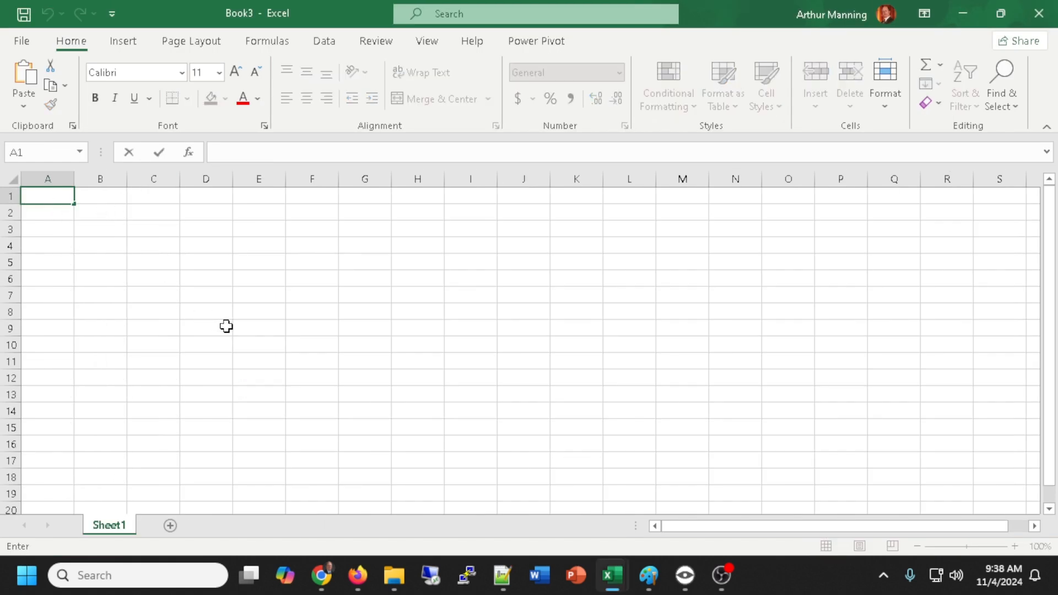
{"action": "key", "text": "ctrl+v"}
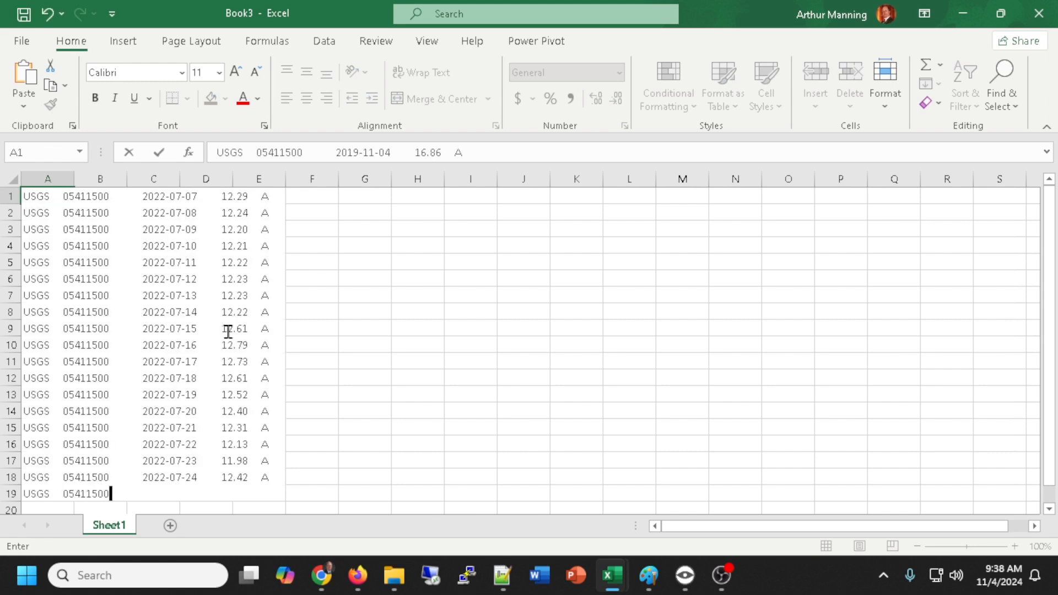
{"action": "key", "text": "ctrl+z"}
{"action": "left_click", "coordinate": [86, 243]}
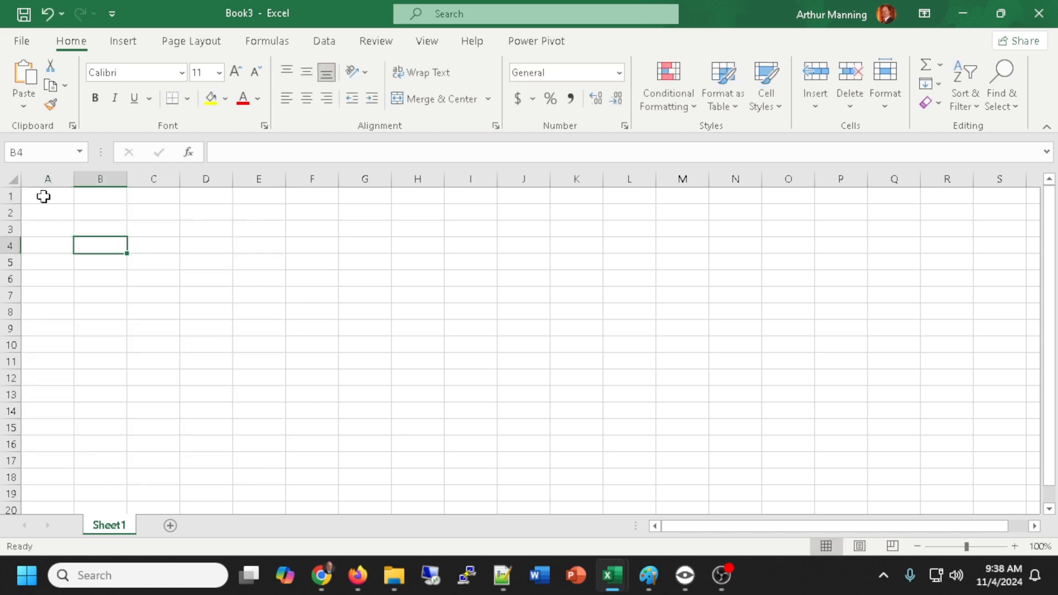
Try pasting the copied rows with cell A1 only selected, and undo the paste.
{"action": "left_click", "coordinate": [39, 197]}
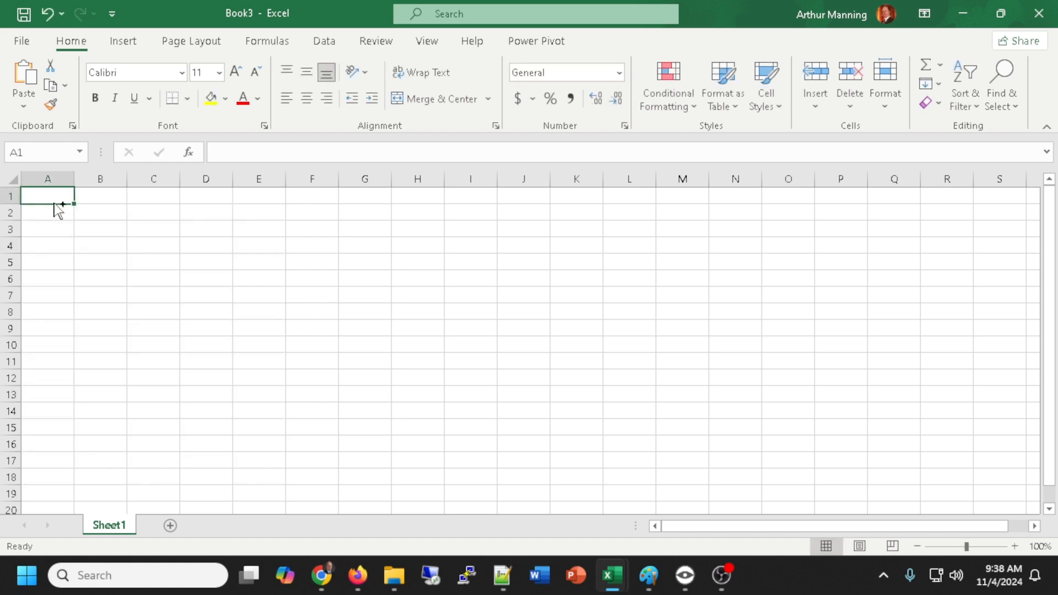
{"action": "key", "text": "ctrl+v"}
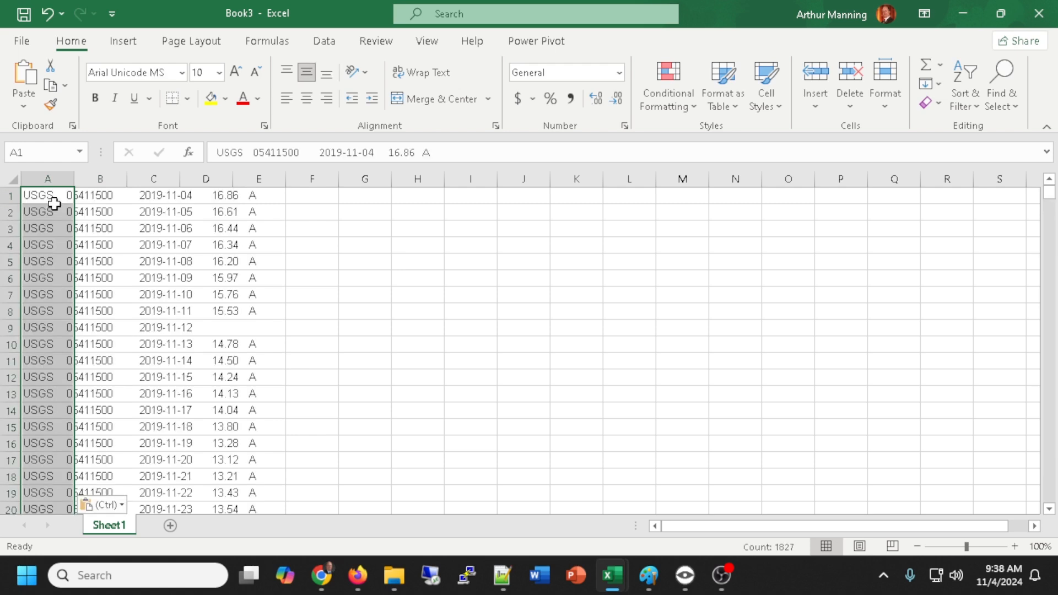
{"action": "key", "text": "ctrl+z"}
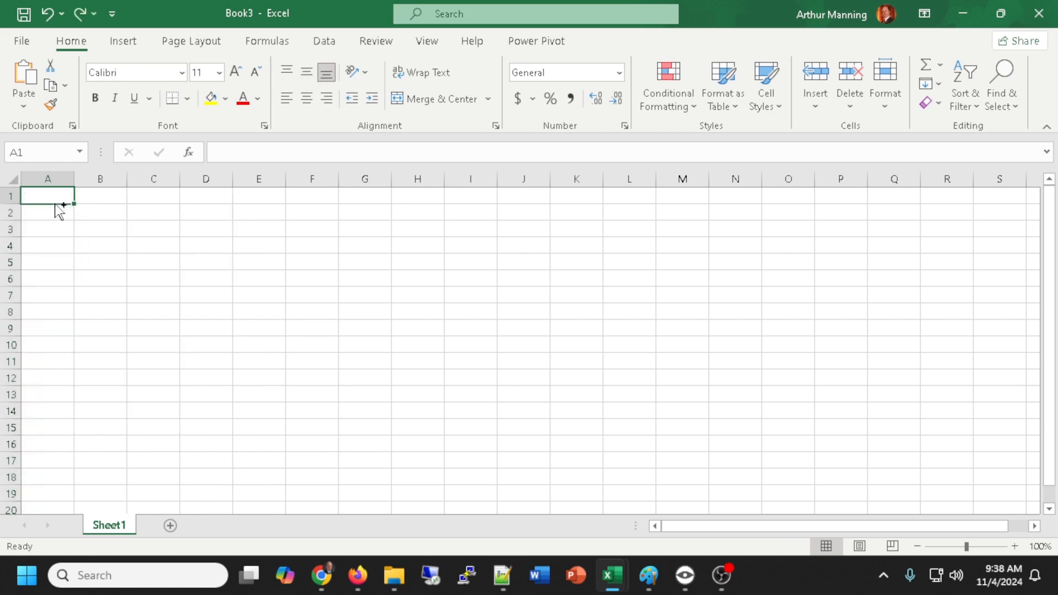
Try once more to paste the copied rows into cell A1 while it is in edit mode, and undo the paste.
{"action": "double_click", "coordinate": [52, 194]}
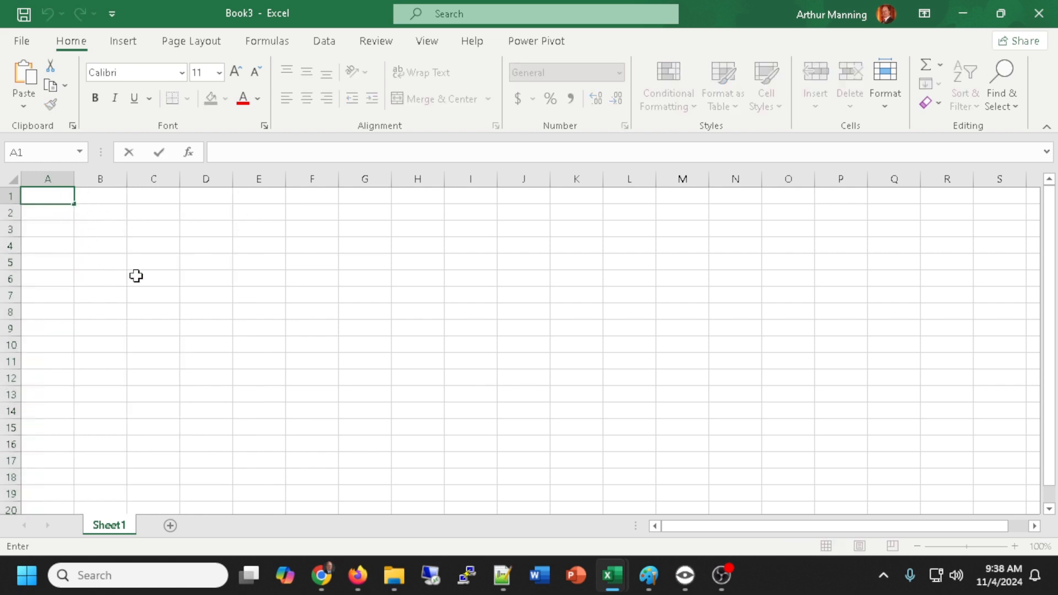
{"action": "key", "text": "ctrl+v"}
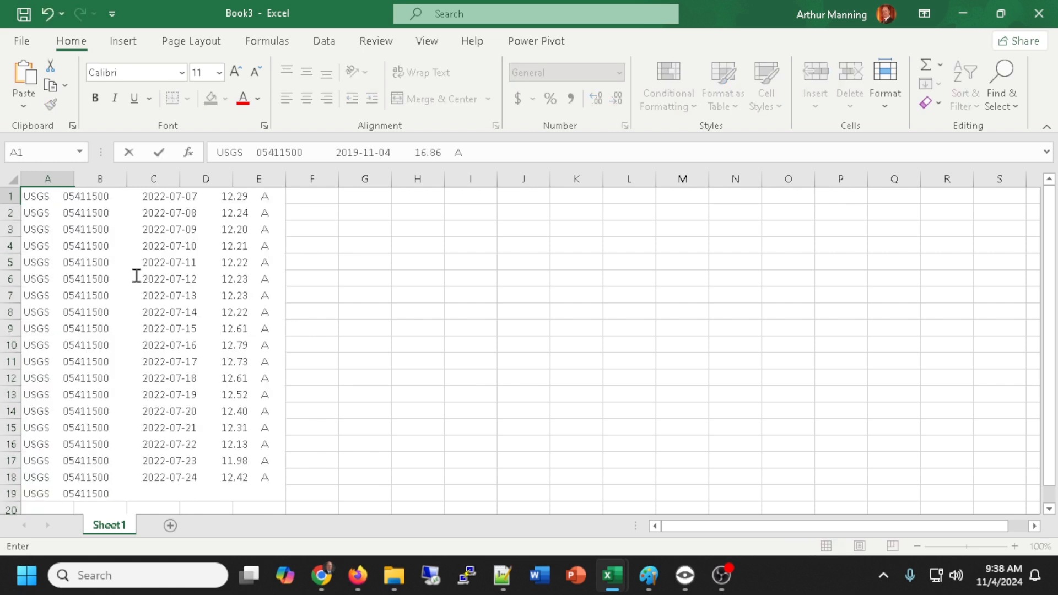
{"action": "key", "text": "ctrl+z"}
{"action": "left_click", "coordinate": [153, 279]}
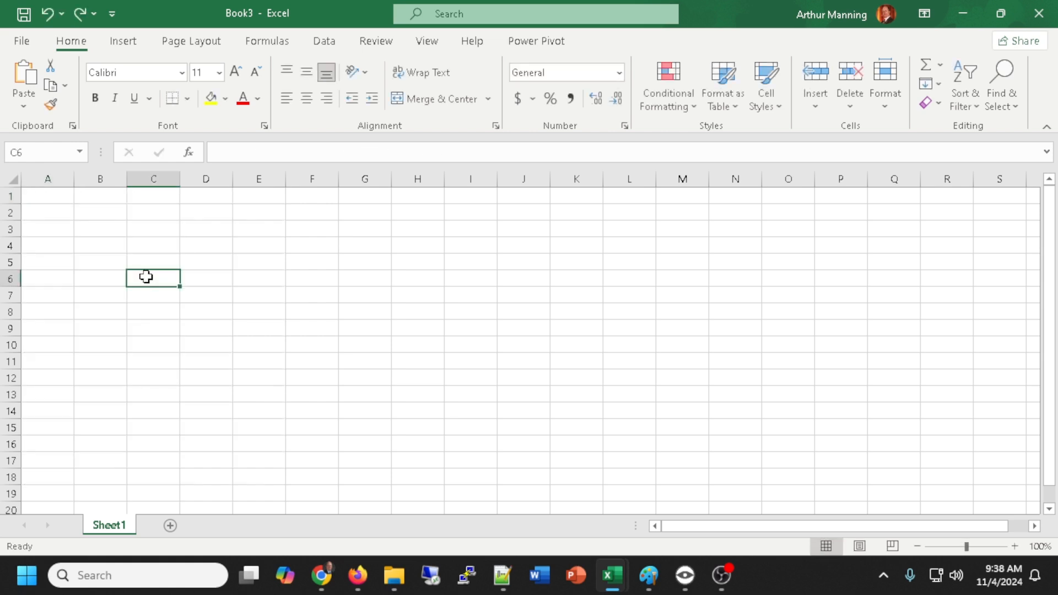
Paste the copied gage rows with cell A1 only selected, and widen column A to fit its contents.
{"action": "left_click", "coordinate": [47, 194]}
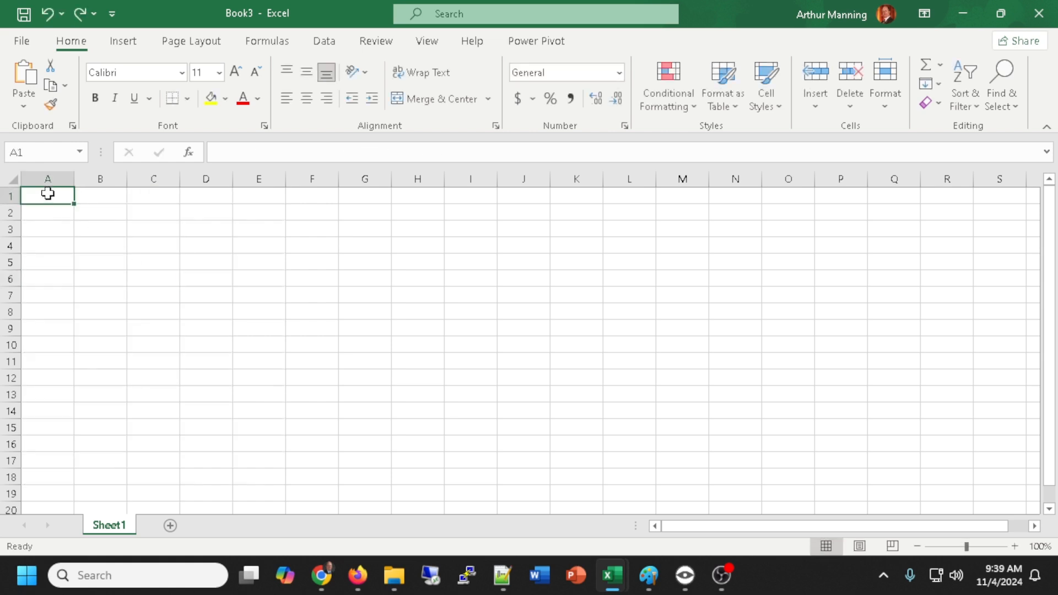
{"action": "key", "text": "ctrl+v"}
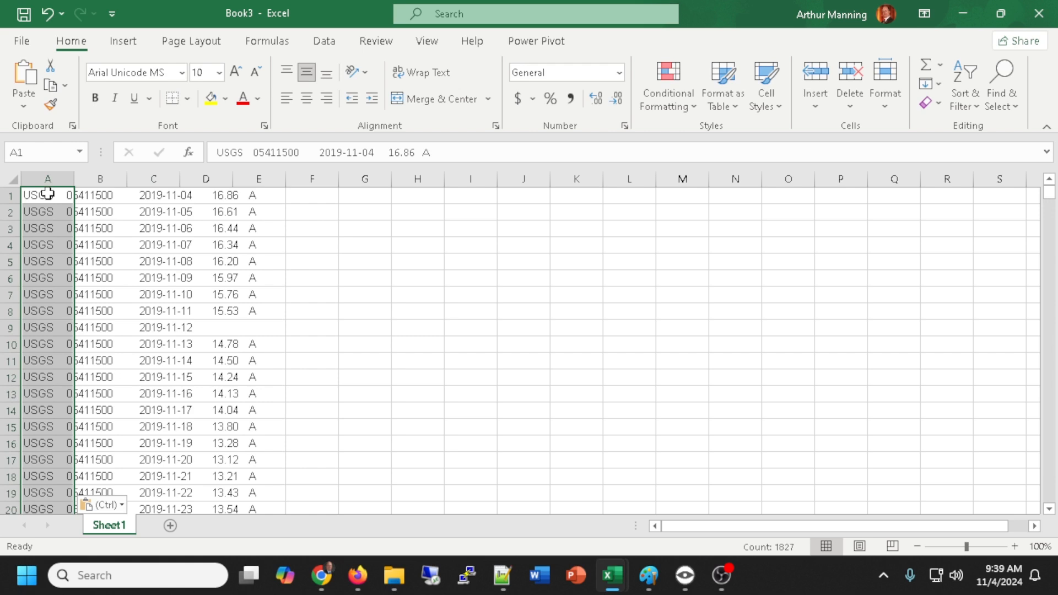
{"action": "right_click", "coordinate": [478, 229]}
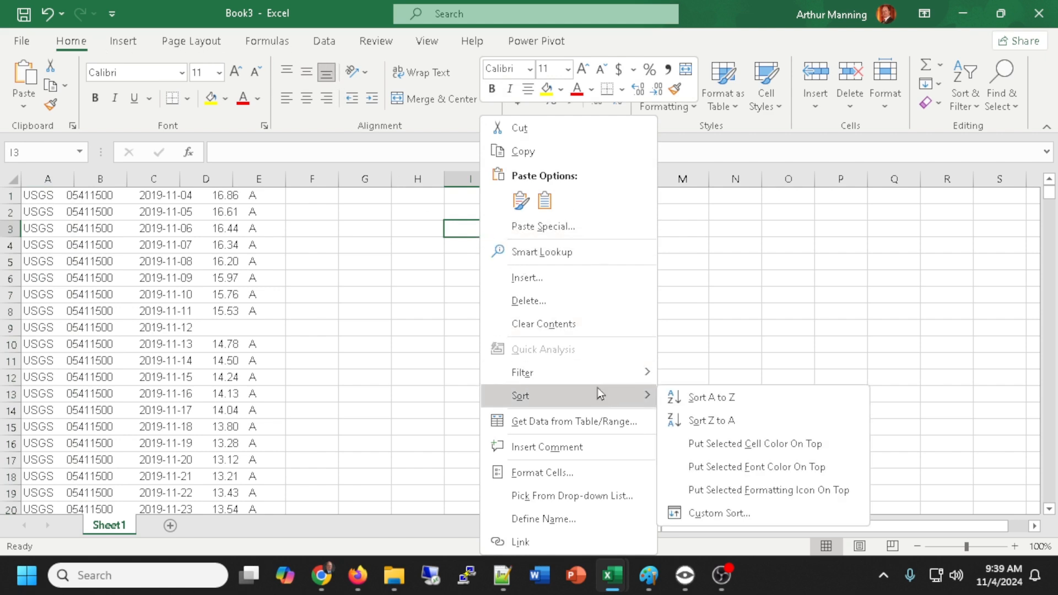
{"action": "left_click", "coordinate": [165, 12]}
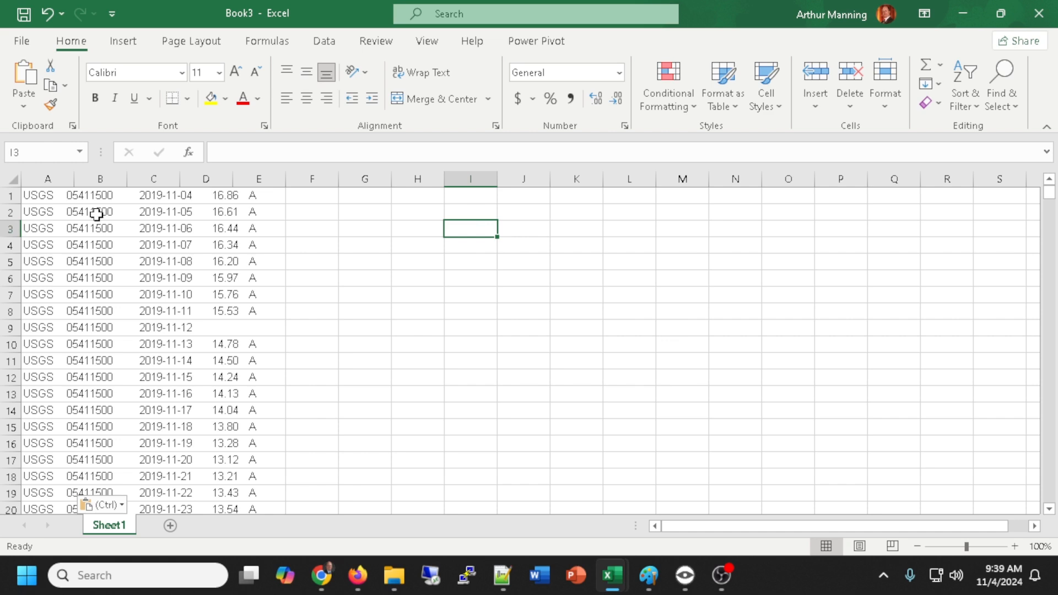
{"action": "double_click", "coordinate": [74, 180]}
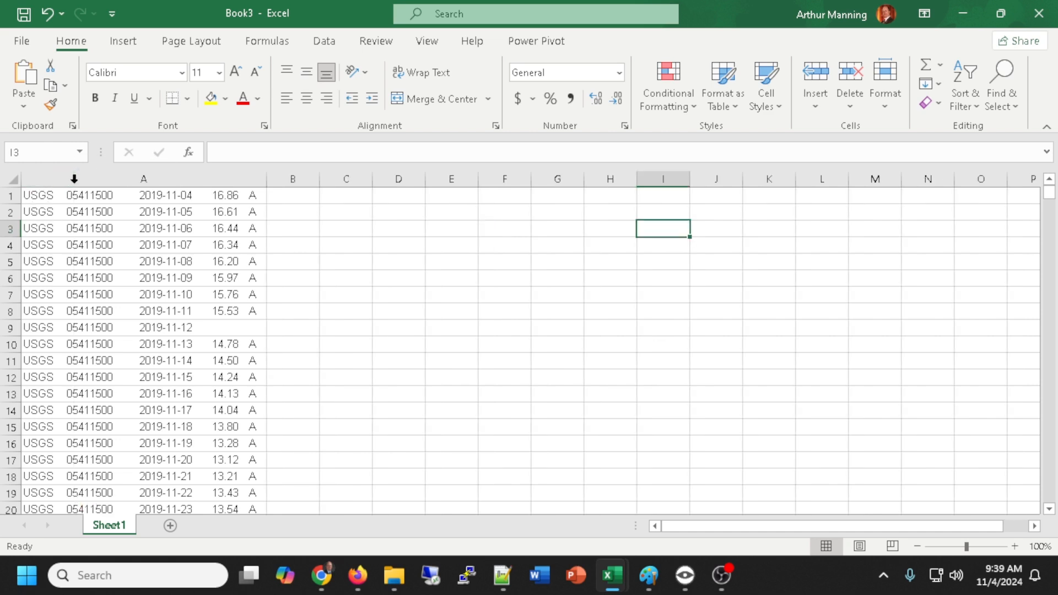
{"action": "left_click", "coordinate": [40, 197]}
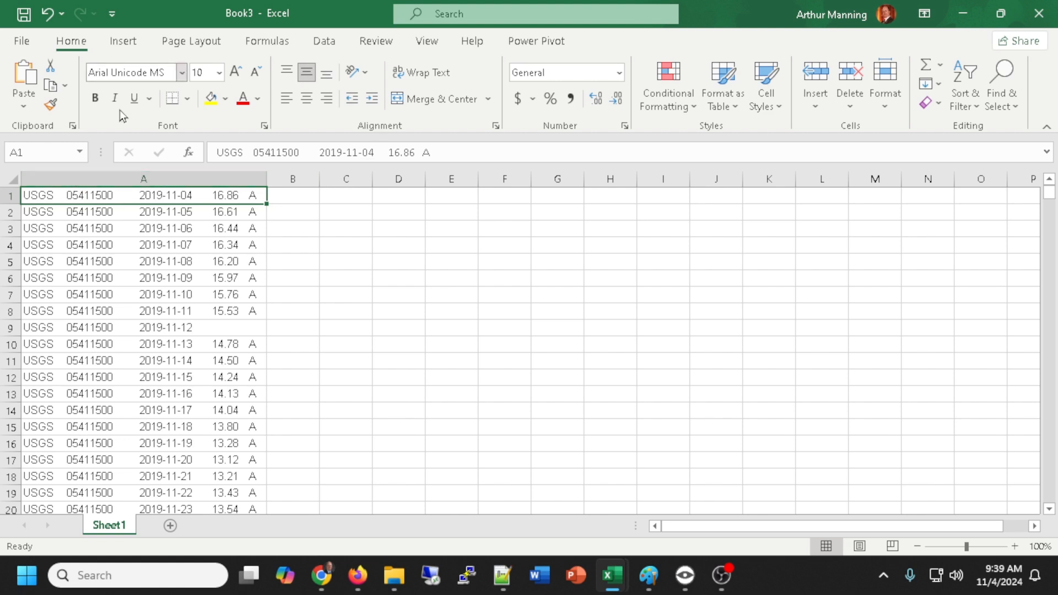
{"action": "left_click", "coordinate": [95, 175]}
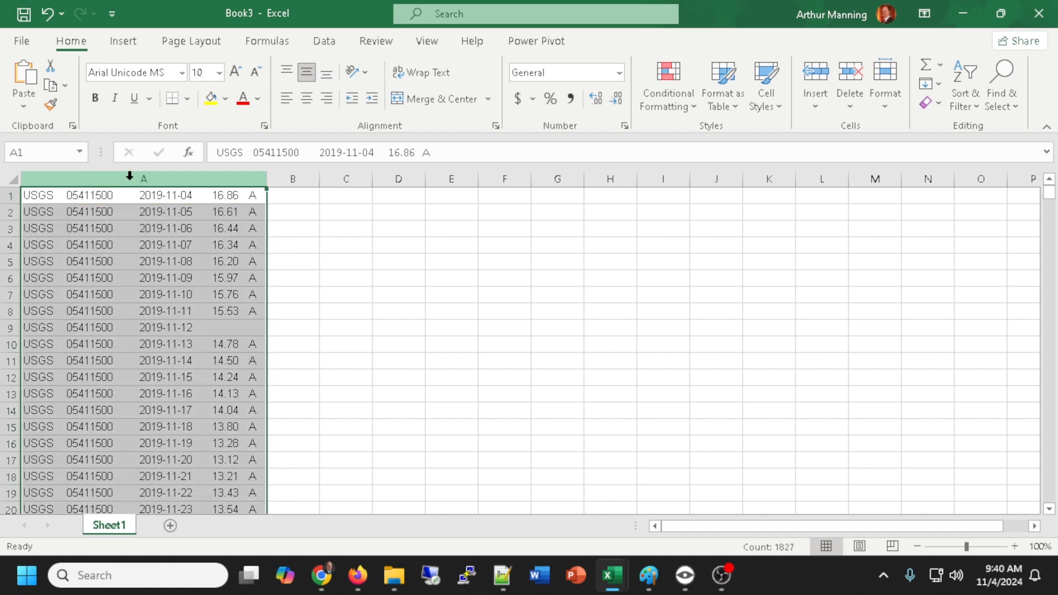
{"action": "left_click", "coordinate": [330, 42]}
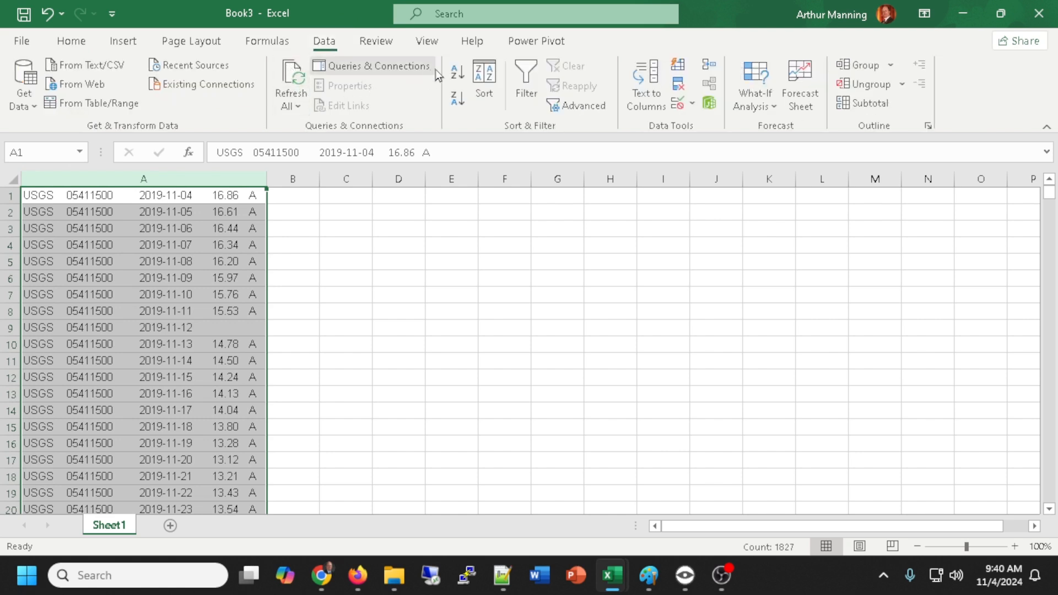
{"action": "left_click", "coordinate": [643, 93]}
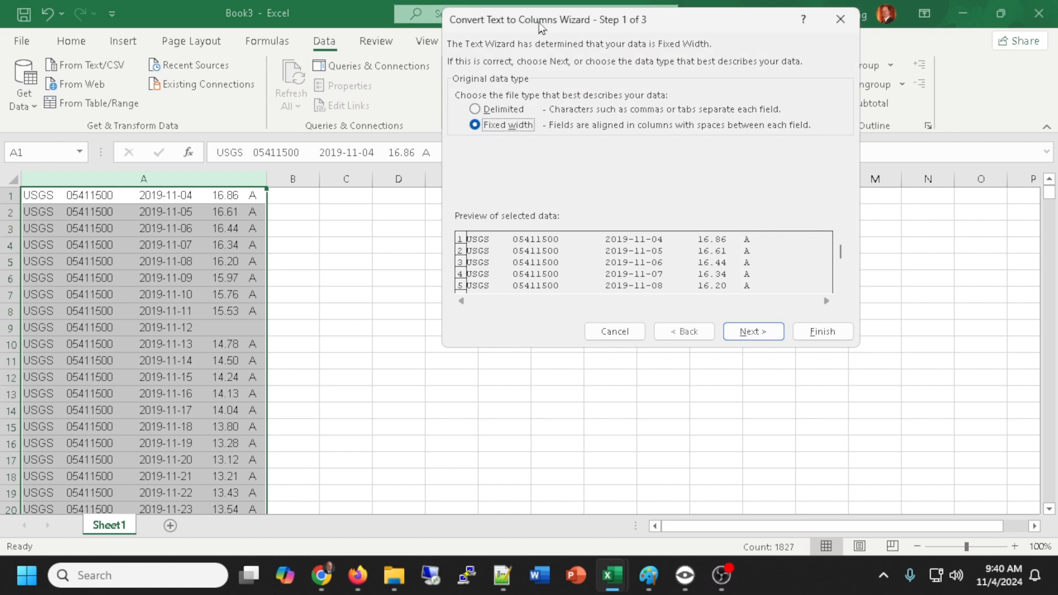
{"action": "left_click_drag", "start_coordinate": [657, 21], "coordinate": [711, 70]}
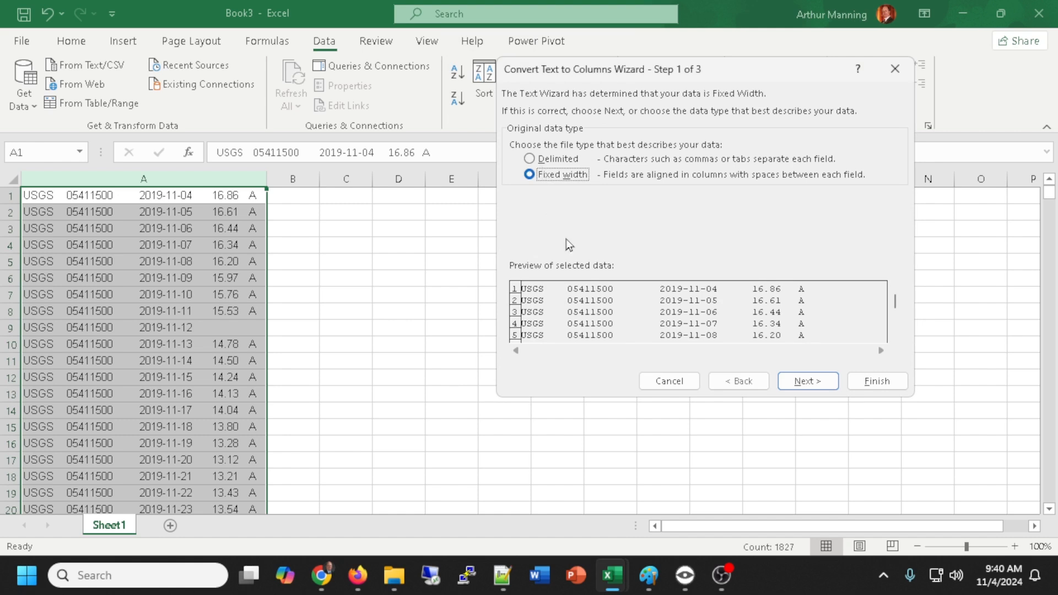
{"action": "left_click", "coordinate": [529, 160]}
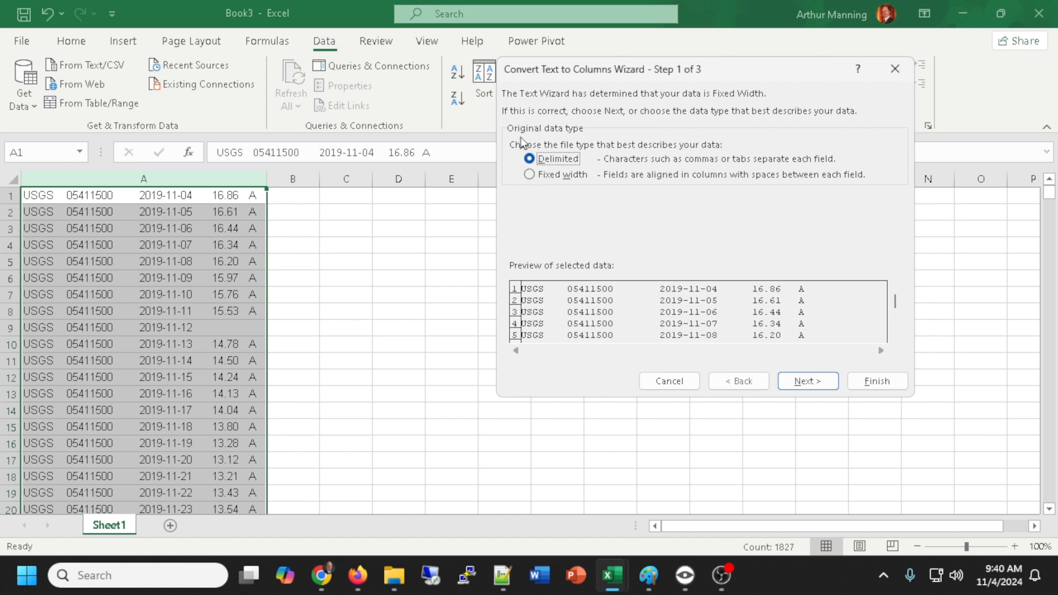
{"action": "left_click", "coordinate": [827, 384]}
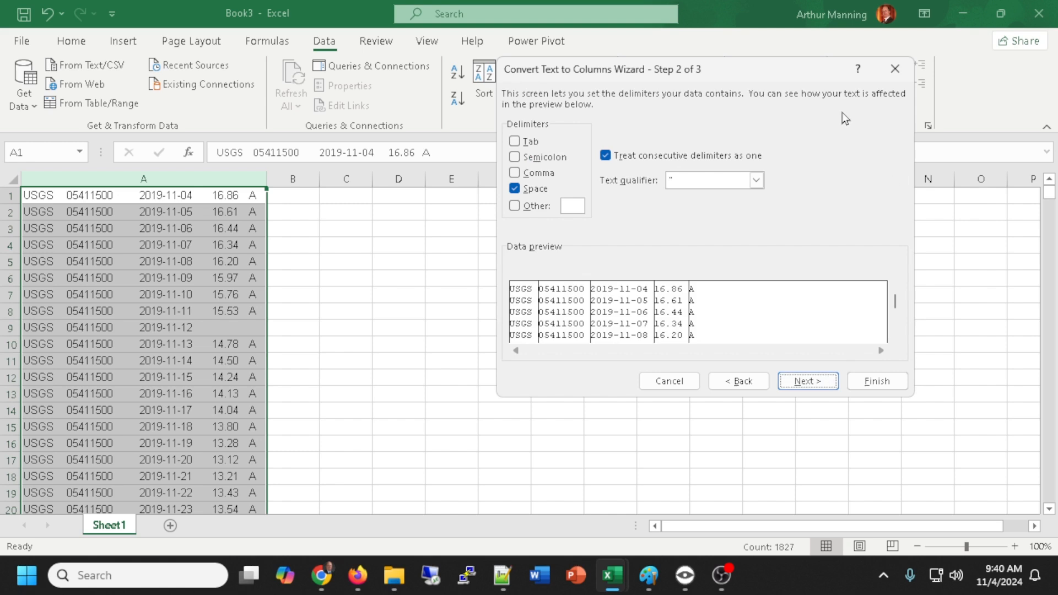
{"action": "left_click", "coordinate": [515, 141]}
{"action": "left_click", "coordinate": [515, 189]}
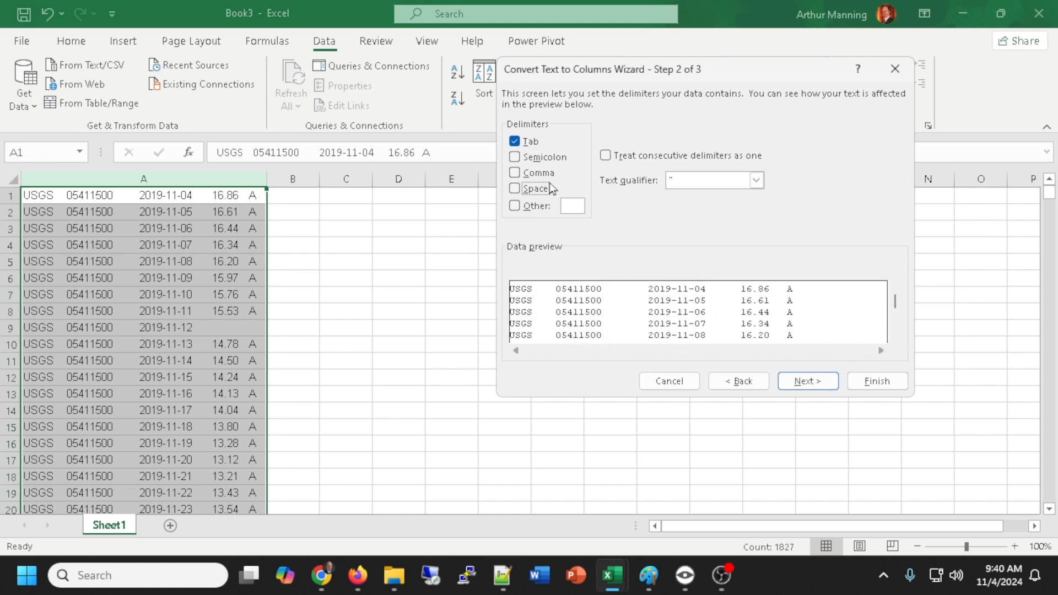
{"action": "left_click", "coordinate": [514, 189]}
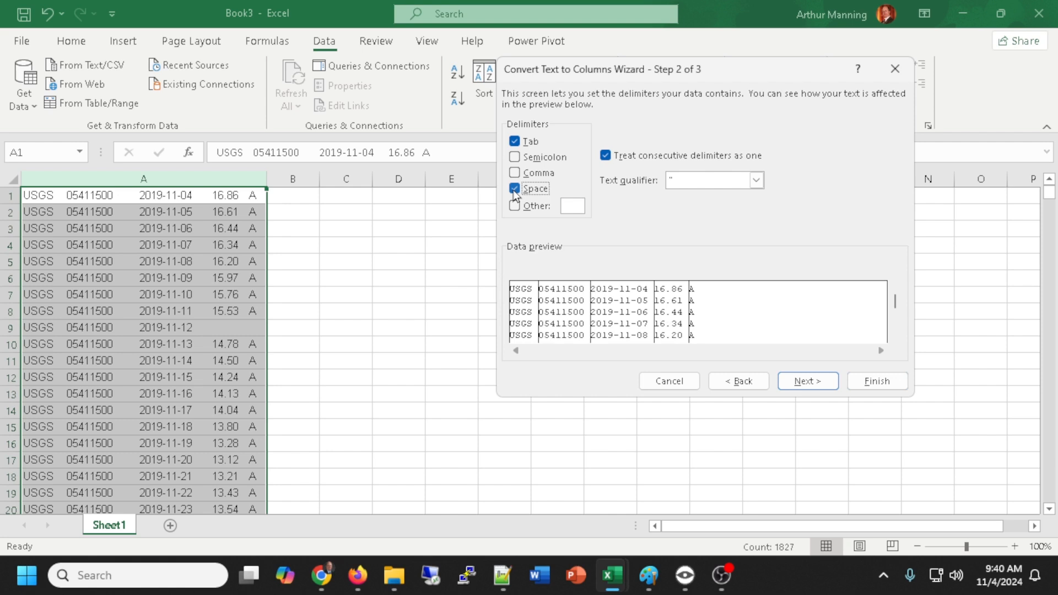
{"action": "left_click", "coordinate": [895, 70]}
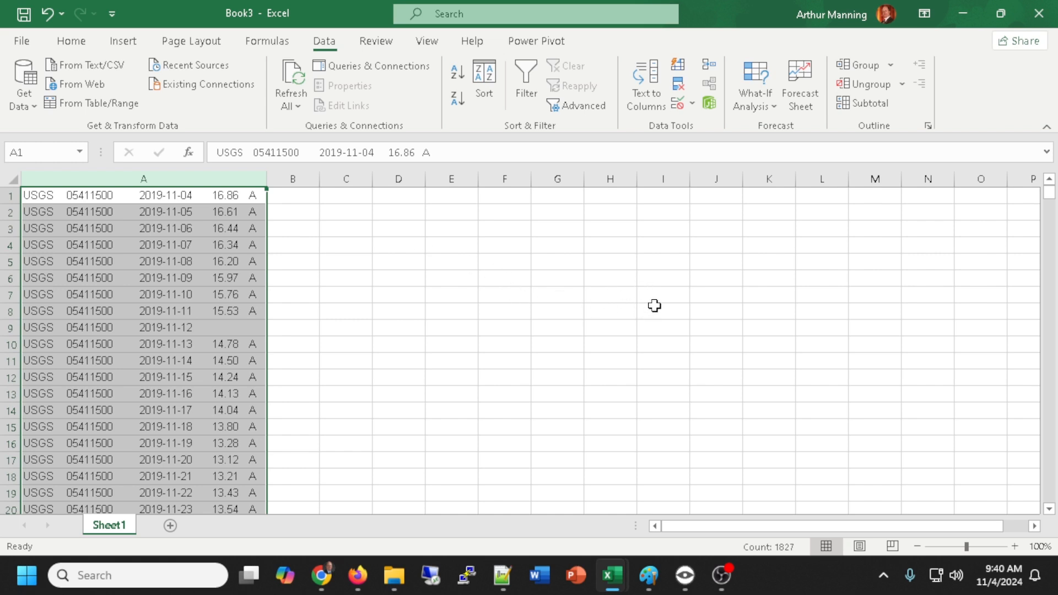
Start Text to Columns on the whole of column A and set the original data type to Delimited.
{"action": "left_click", "coordinate": [91, 171]}
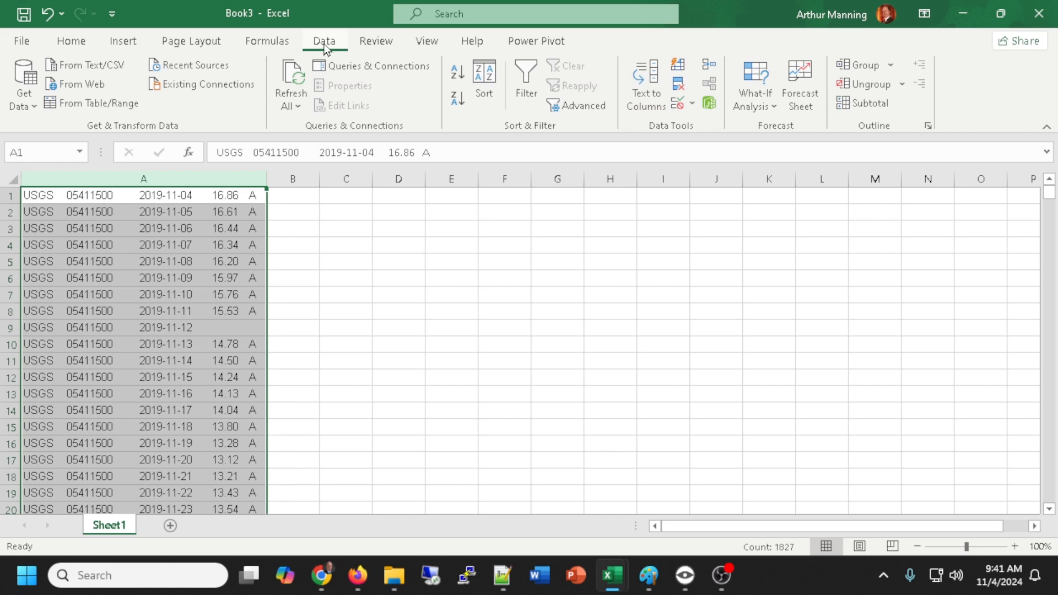
{"action": "left_click", "coordinate": [642, 87]}
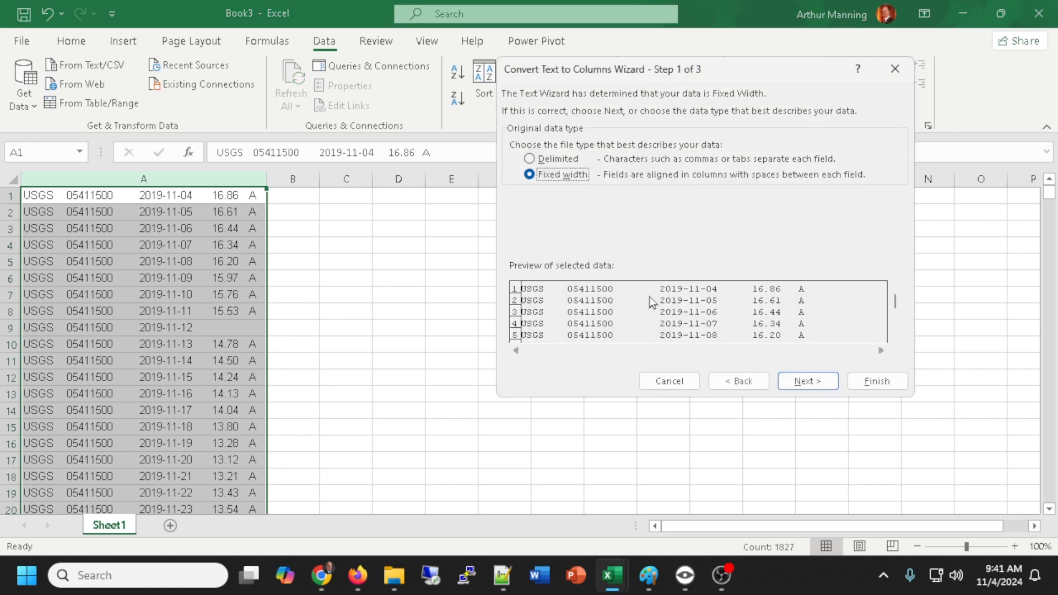
{"action": "left_click", "coordinate": [530, 160]}
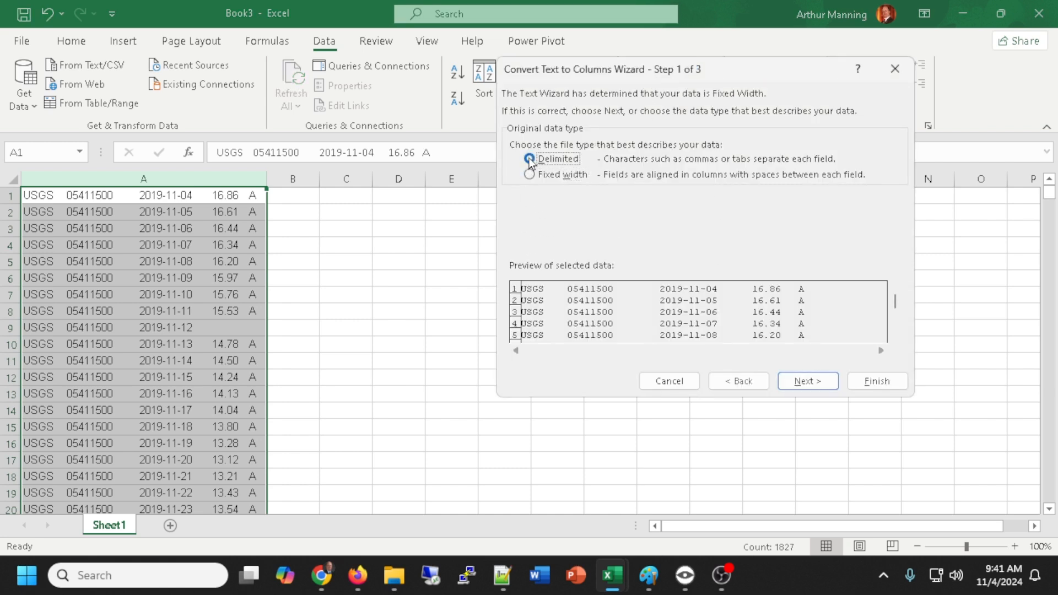
{"action": "left_click", "coordinate": [805, 381]}
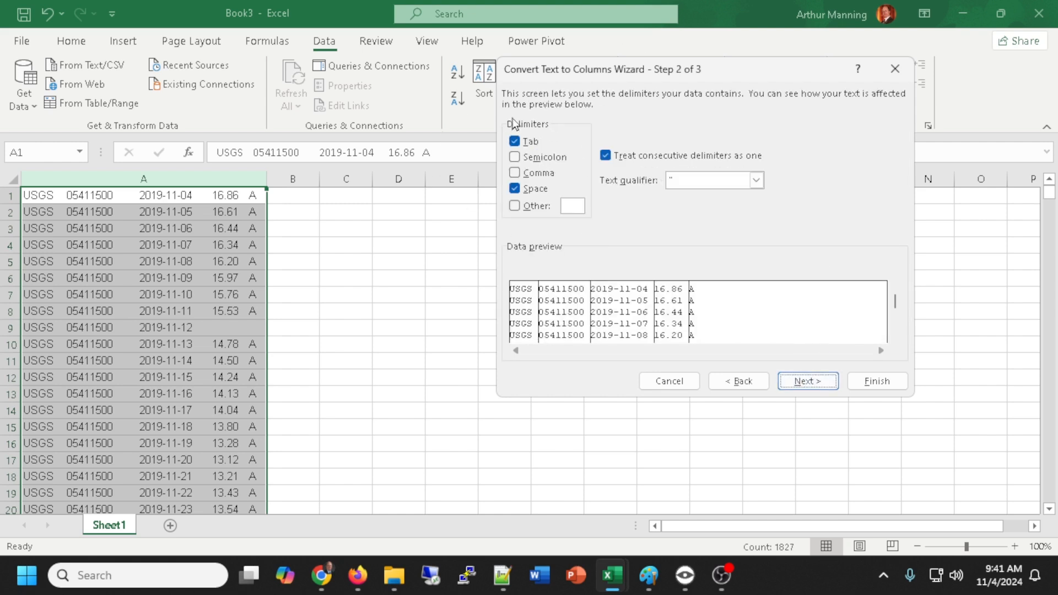
Try the different delimiters against the data preview and leave Space as the only one, treating consecutive delimiters as one.
{"action": "left_click", "coordinate": [515, 188]}
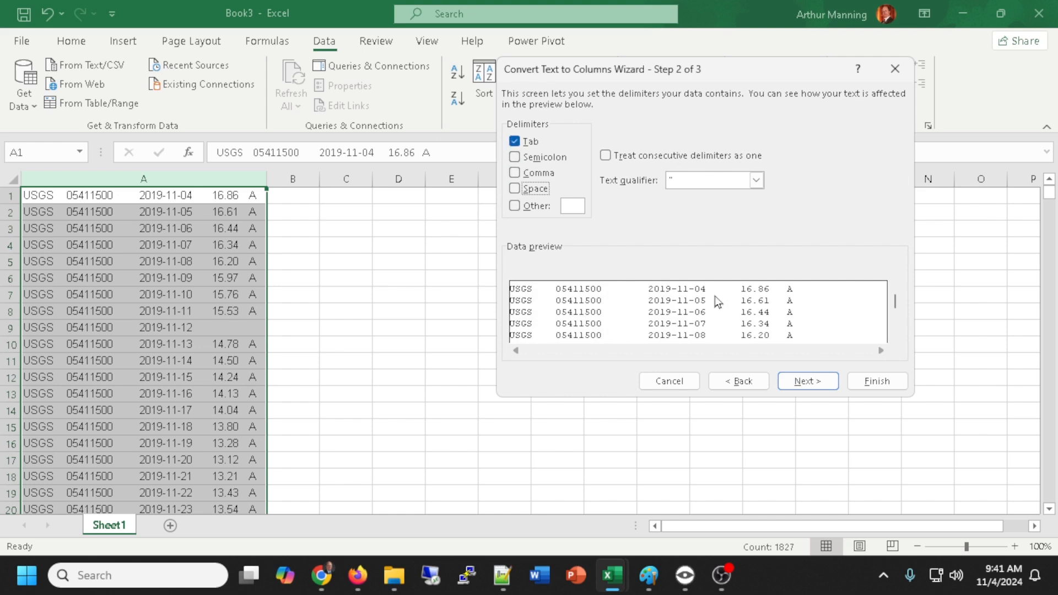
{"action": "left_click", "coordinate": [515, 189]}
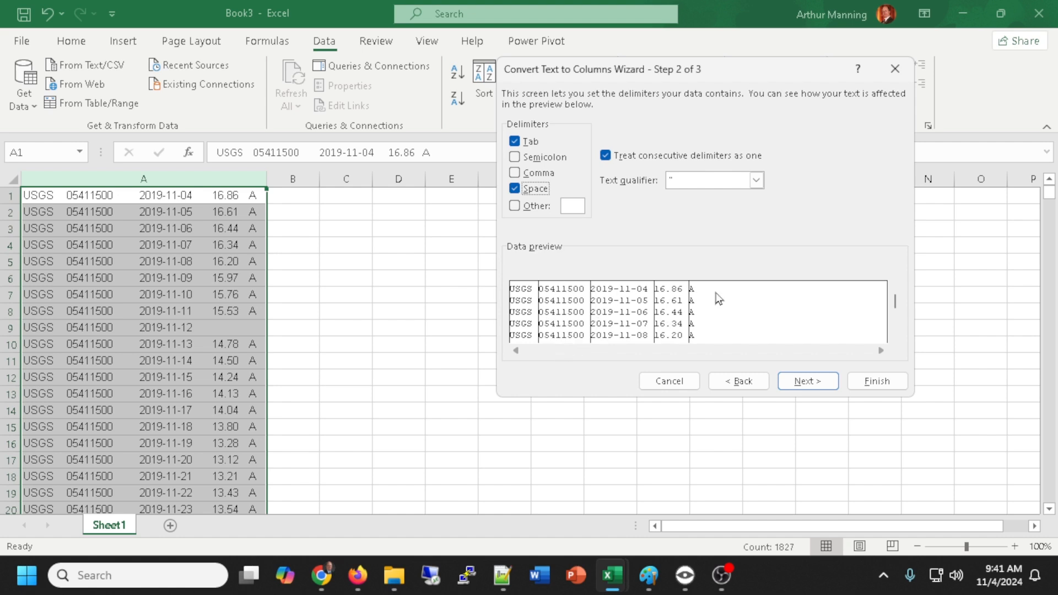
{"action": "left_click", "coordinate": [514, 189]}
{"action": "left_click", "coordinate": [515, 172]}
{"action": "left_click", "coordinate": [515, 157]}
{"action": "left_click", "coordinate": [515, 141]}
{"action": "left_click", "coordinate": [515, 158]}
{"action": "left_click", "coordinate": [515, 173]}
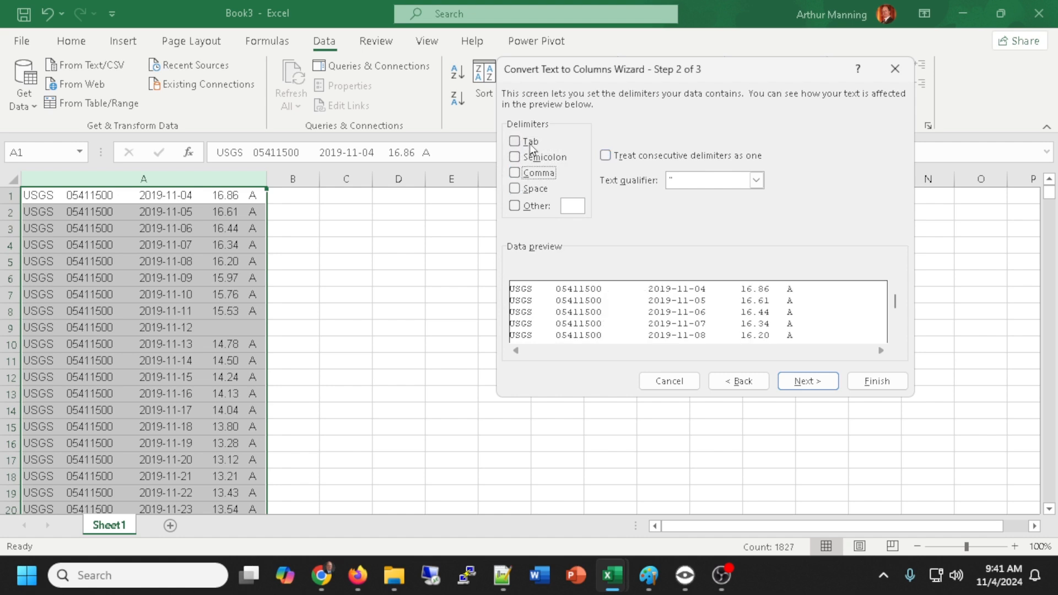
{"action": "left_click", "coordinate": [515, 142]}
{"action": "left_click", "coordinate": [514, 142]}
{"action": "left_click", "coordinate": [515, 188]}
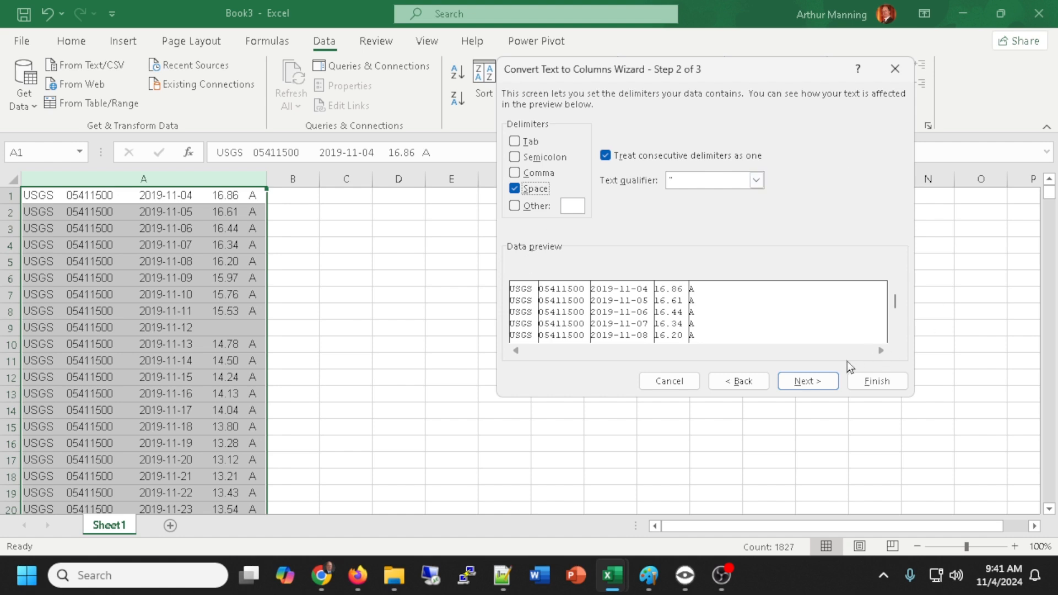
Skip the agency, site number and trailing A code columns, keeping the date and gage height as General, and finish the conversion.
{"action": "left_click", "coordinate": [819, 382]}
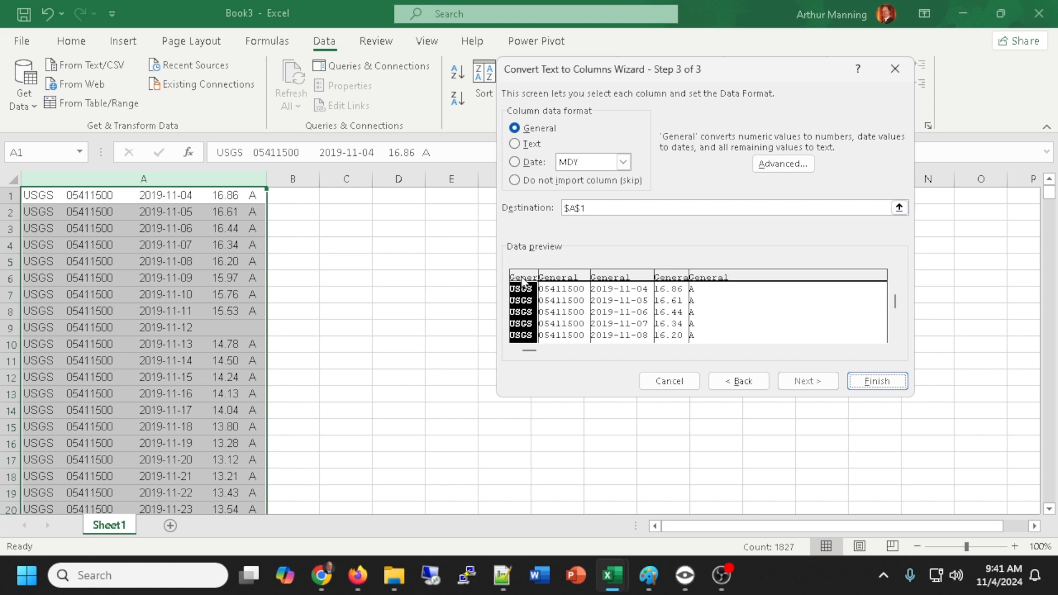
{"action": "left_click", "coordinate": [515, 182]}
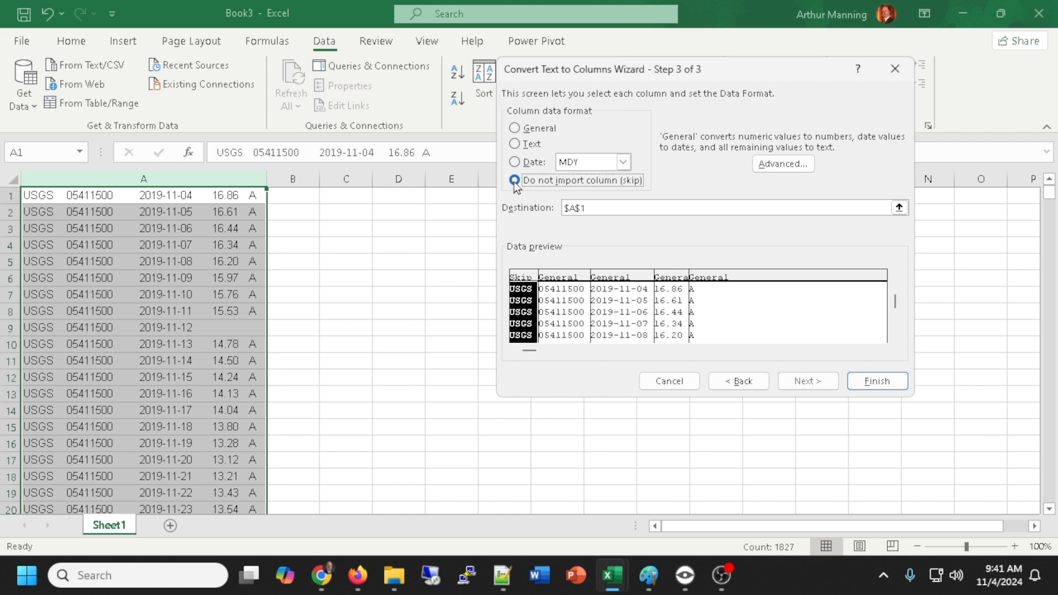
{"action": "left_click", "coordinate": [551, 282]}
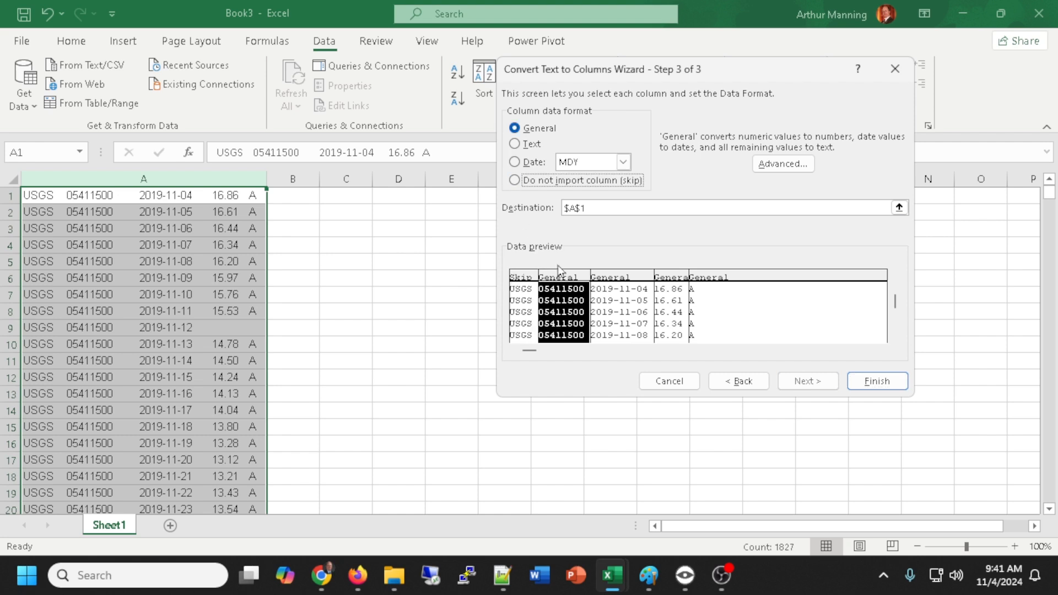
{"action": "left_click", "coordinate": [514, 181]}
{"action": "left_click", "coordinate": [717, 277]}
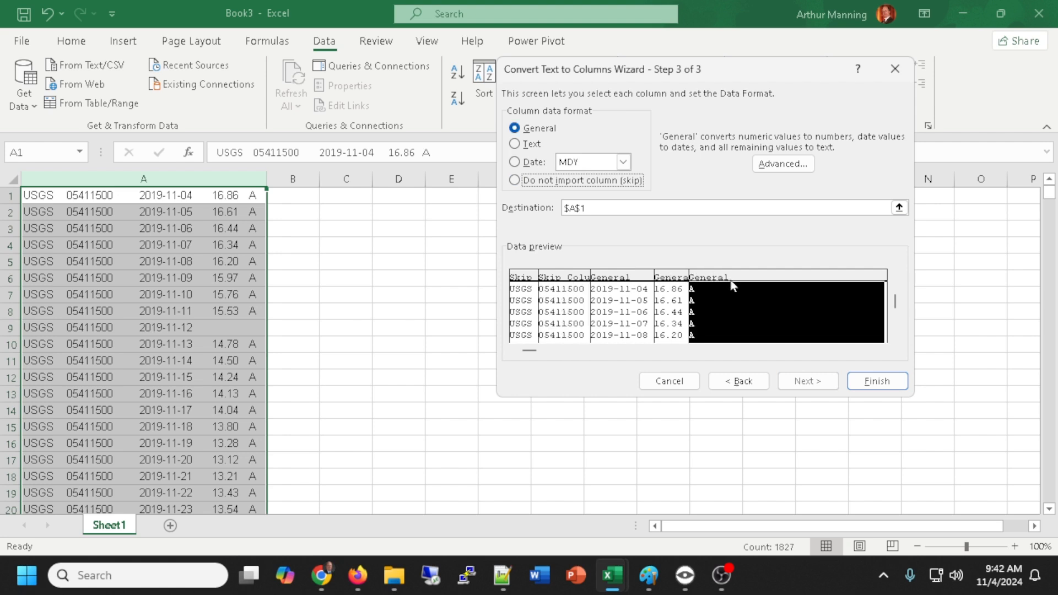
{"action": "left_click", "coordinate": [519, 181]}
{"action": "left_click", "coordinate": [868, 385]}
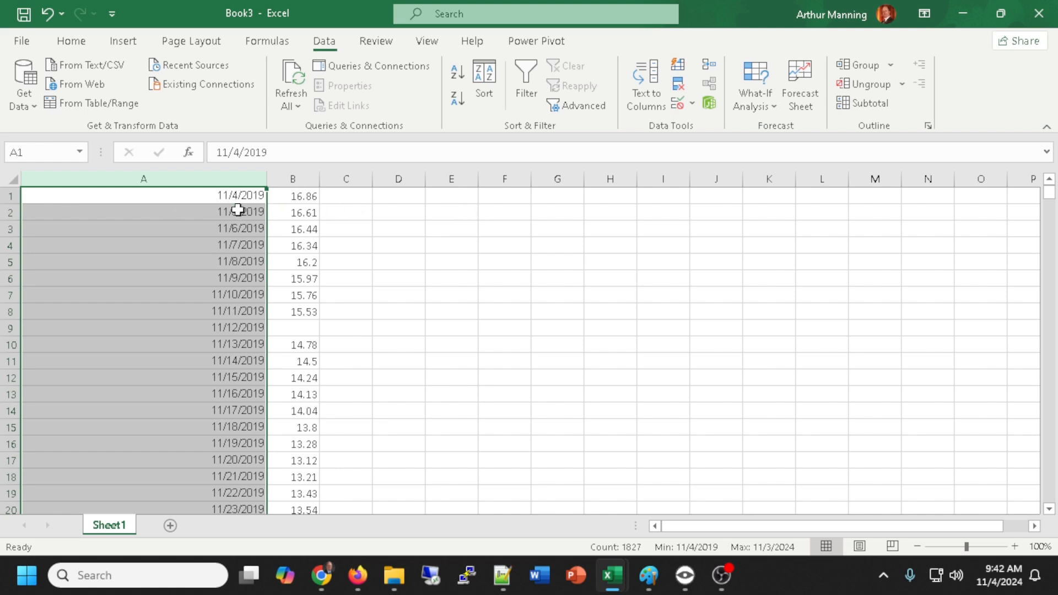
Insert a blank row above the first data row and select cell A1.
{"action": "right_click", "coordinate": [16, 197]}
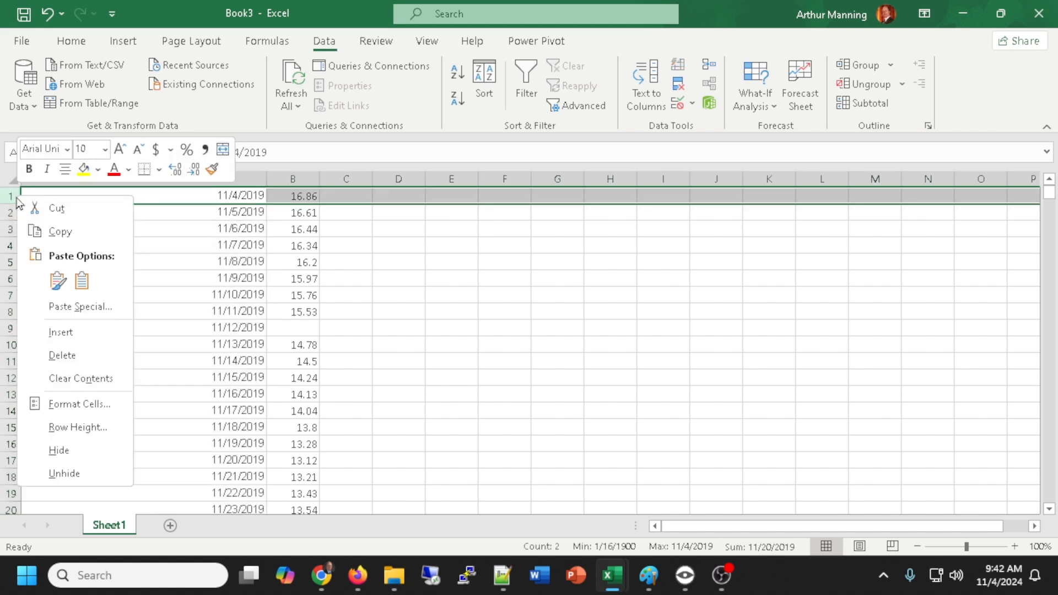
{"action": "left_click", "coordinate": [53, 335]}
{"action": "left_click", "coordinate": [157, 197]}
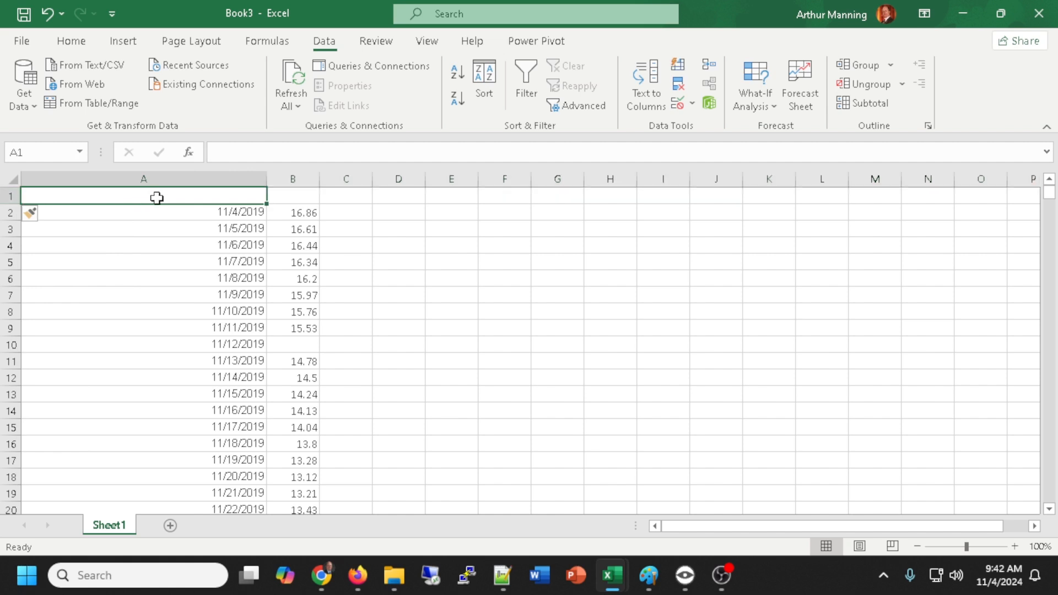
Enter the header "Date of measurement" in cell A1 above the dates.
{"action": "type", "text": "DAte"}
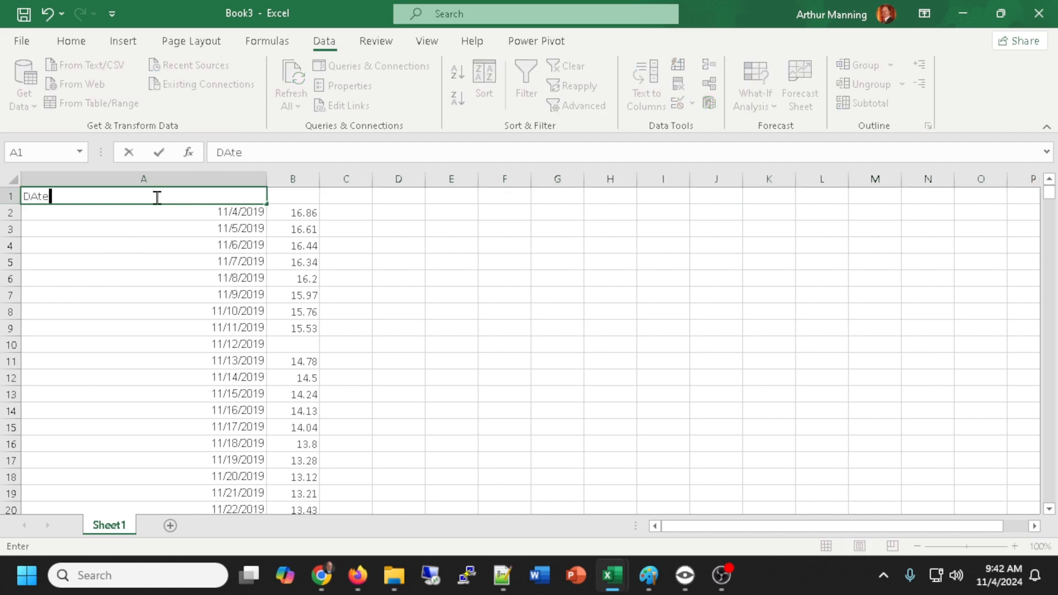
{"action": "key", "text": "BackSpace"}
{"action": "key", "text": "BackSpace"}
{"action": "key", "text": "BackSpace"}
{"action": "key", "text": "BackSpace"}
{"action": "type", "text": "ate"}
{"action": "left_click", "coordinate": [70, 196]}
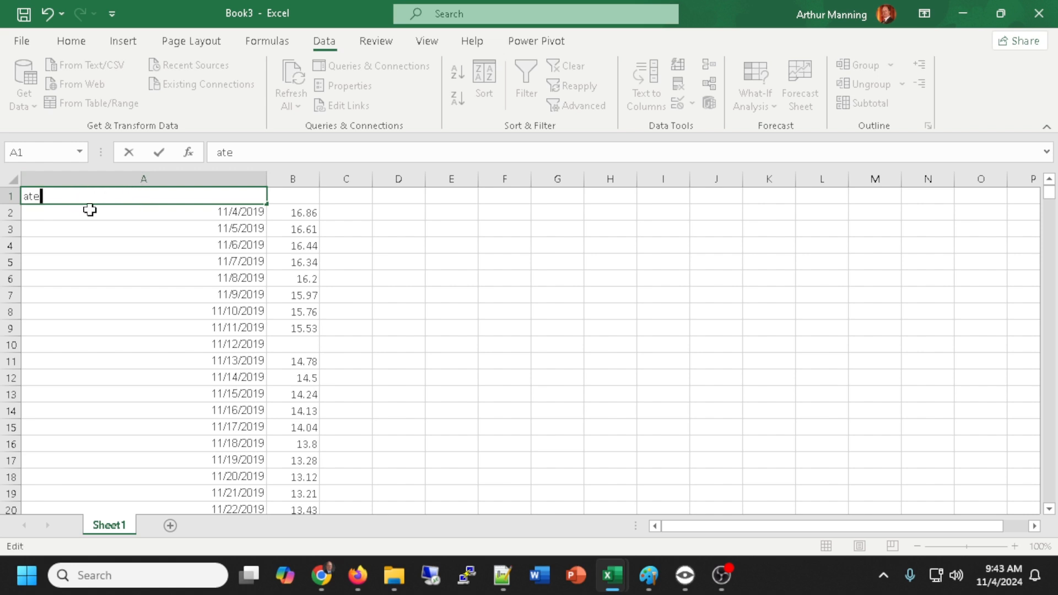
{"action": "key", "text": "BackSpace"}
{"action": "key", "text": "BackSpace"}
{"action": "key", "text": "BackSpace"}
{"action": "type", "text": "Date"}
{"action": "key", "text": "BackSpace"}
{"action": "key", "text": "BackSpace"}
{"action": "type", "text": "te fo"}
{"action": "key", "text": "BackSpace"}
{"action": "key", "text": "BackSpace"}
{"action": "type", "text": "of measurement"}
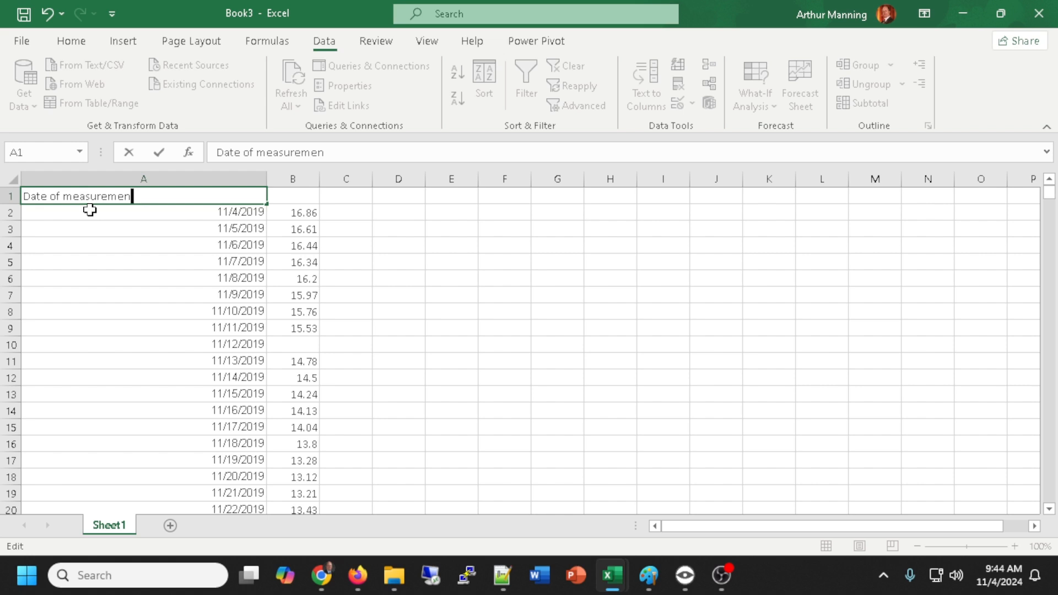
{"action": "key", "text": "Tab"}
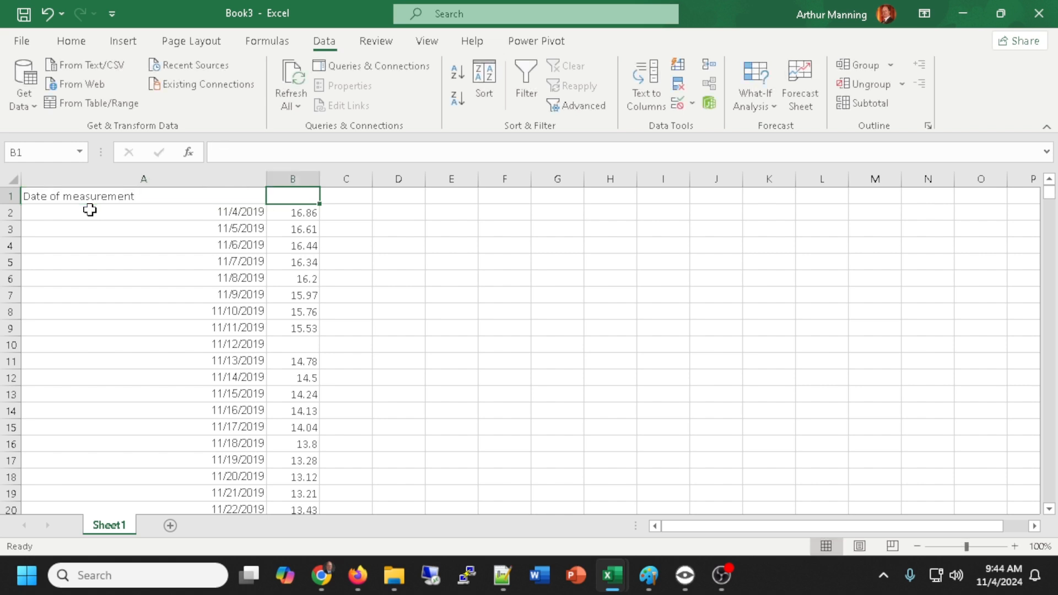
Enter the header "River Height" in cell B1 above the gage values.
{"action": "type", "text": "River"}
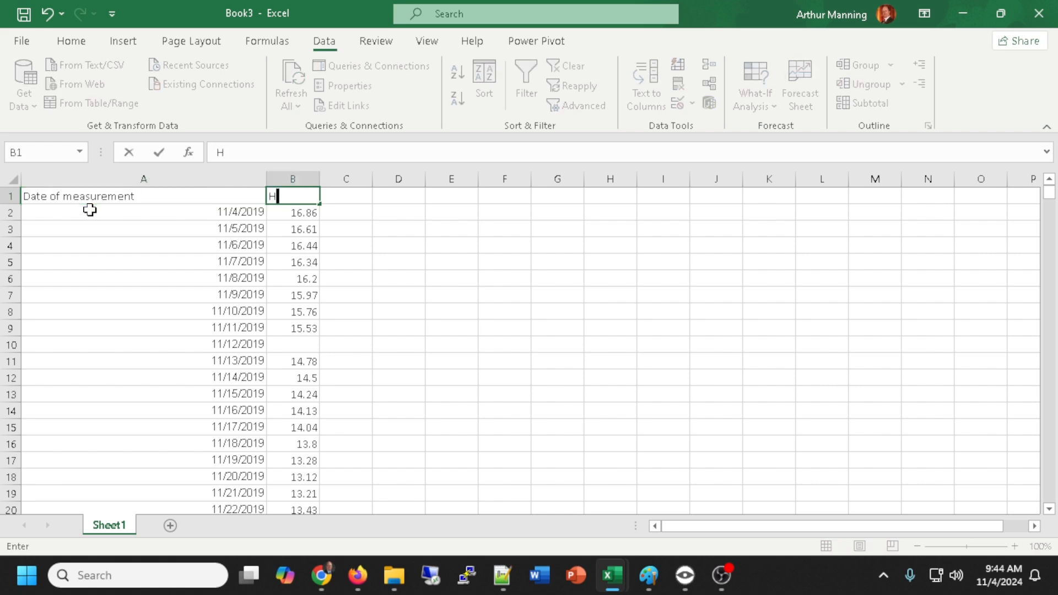
{"action": "type", "text": " Height"}
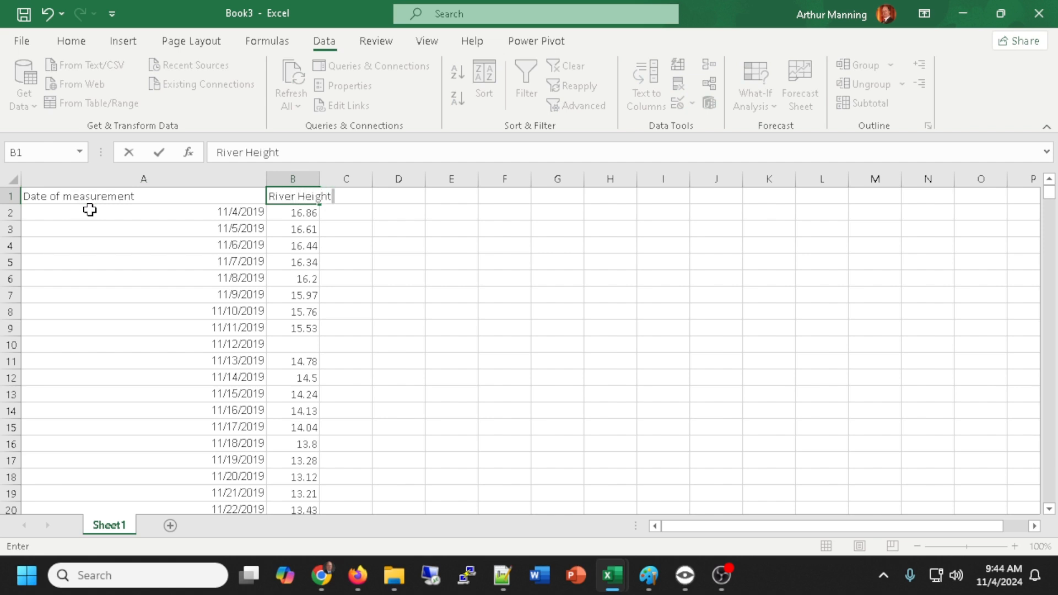
{"action": "left_click", "coordinate": [337, 179]}
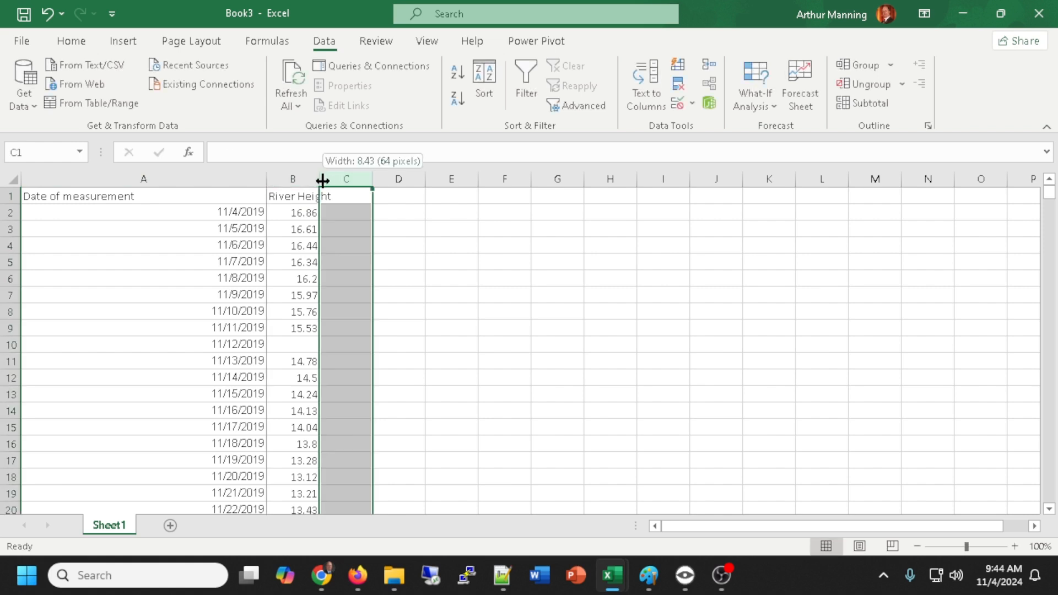
Widen column B so its header fits and narrow column A.
{"action": "left_click_drag", "start_coordinate": [324, 179], "coordinate": [363, 180]}
{"action": "left_click_drag", "start_coordinate": [267, 179], "coordinate": [230, 180]}
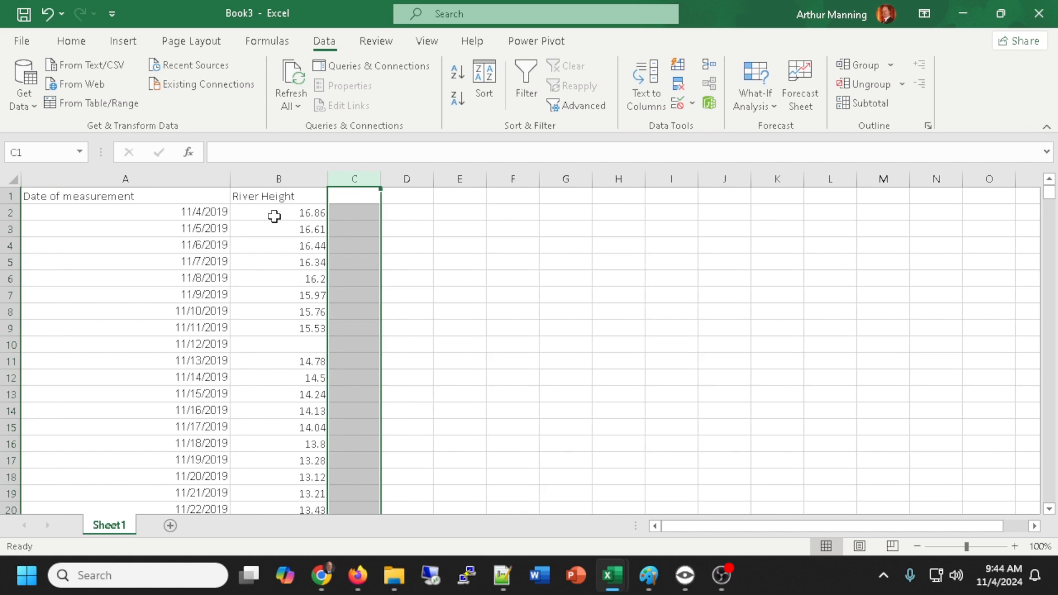
{"action": "left_click", "coordinate": [485, 212]}
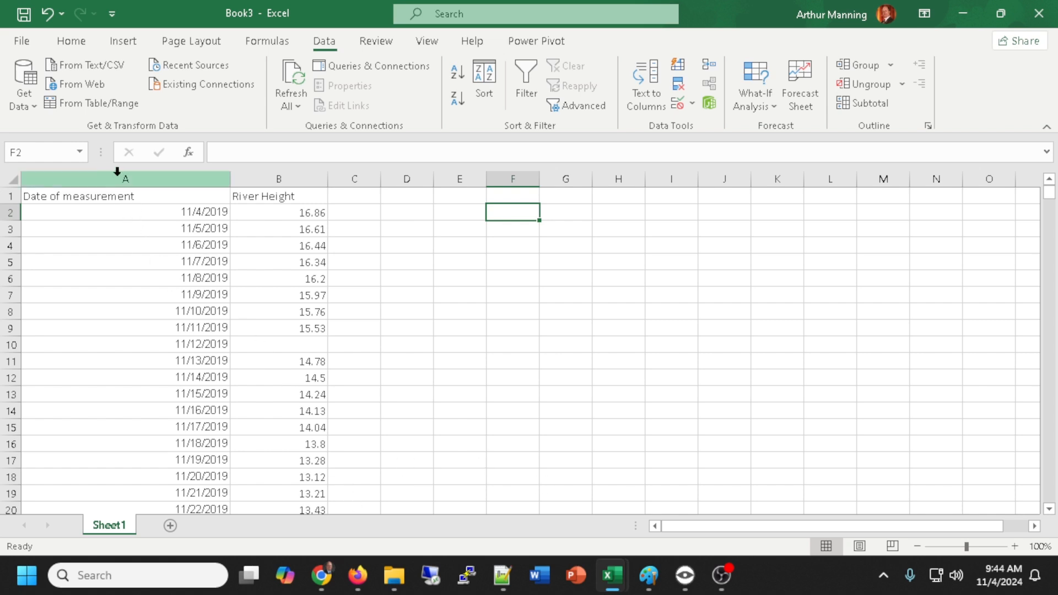
Preview the recommended charts for the whole of columns A and B without inserting one.
{"action": "left_click", "coordinate": [138, 177]}
{"action": "left_click_drag", "start_coordinate": [245, 176], "coordinate": [276, 174]}
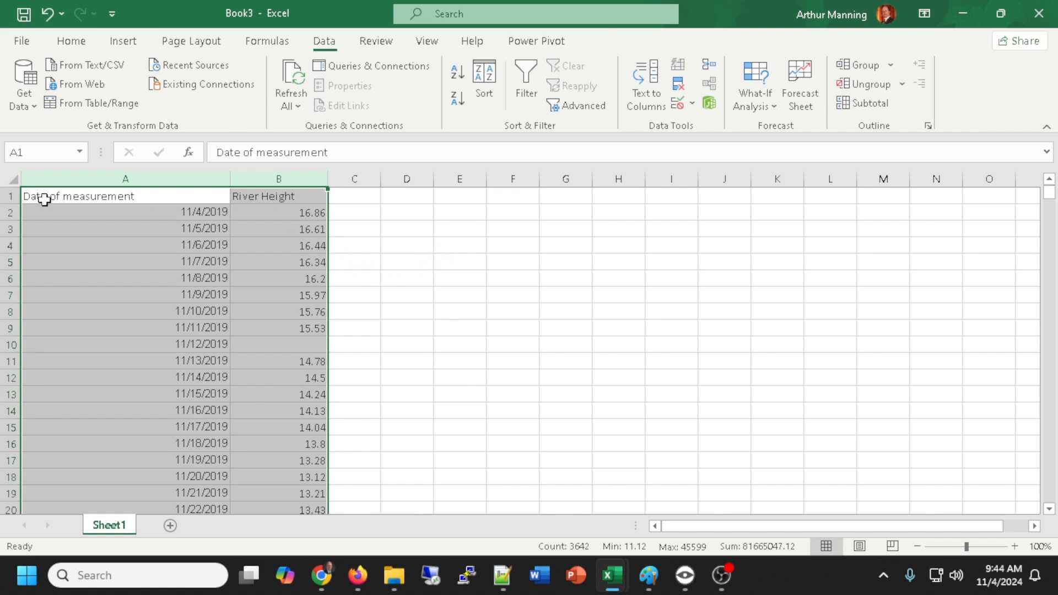
{"action": "left_click", "coordinate": [143, 175]}
{"action": "left_click_drag", "start_coordinate": [180, 178], "coordinate": [258, 164]}
{"action": "left_click", "coordinate": [123, 42]}
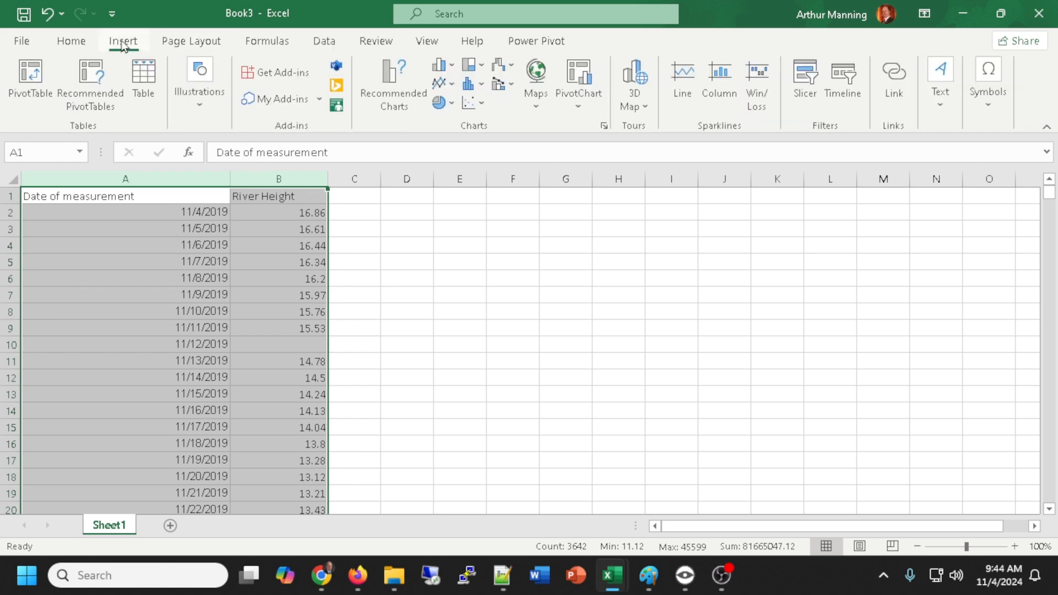
{"action": "left_click", "coordinate": [400, 80]}
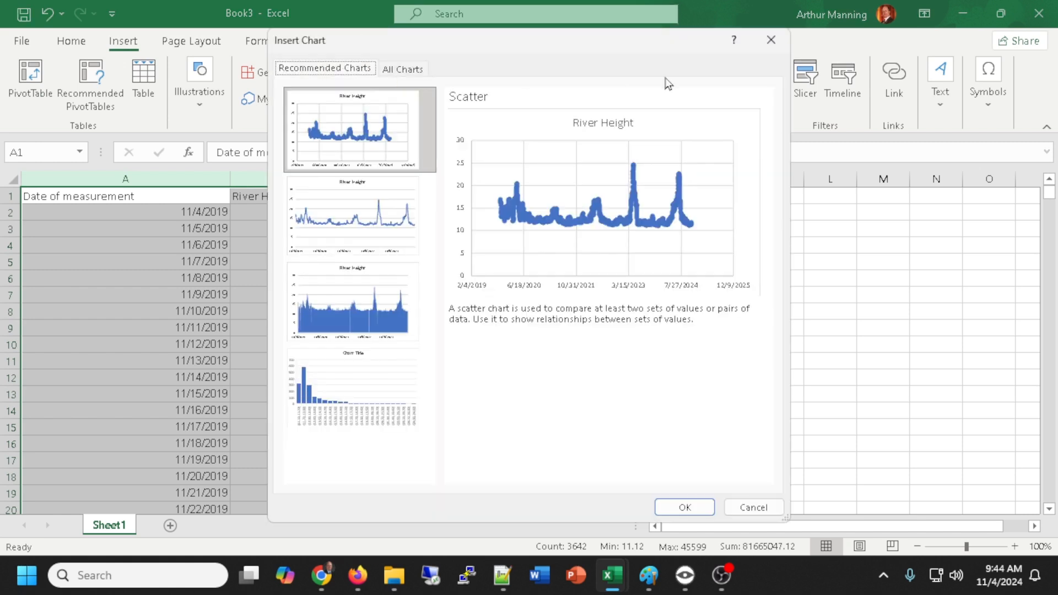
{"action": "left_click", "coordinate": [771, 40]}
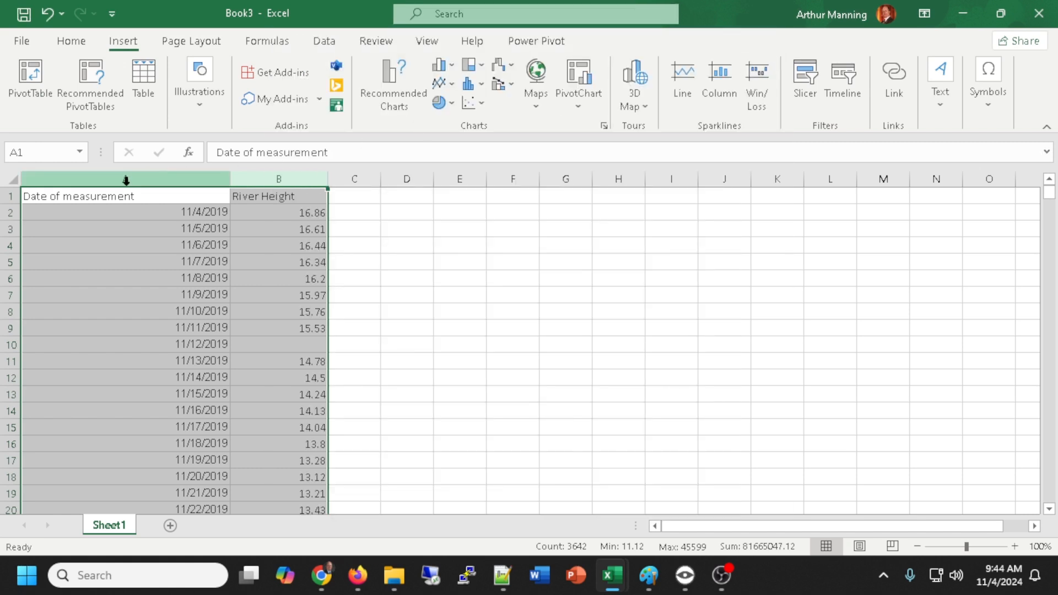
Delete the header row above the gage data.
{"action": "right_click", "coordinate": [16, 197]}
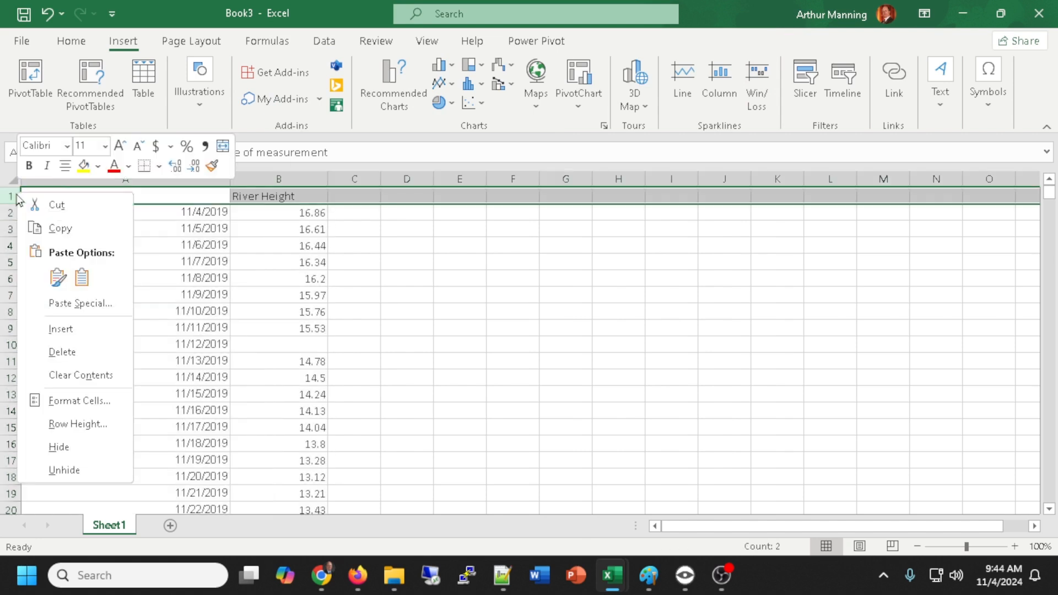
{"action": "left_click", "coordinate": [67, 352]}
{"action": "left_click", "coordinate": [444, 248]}
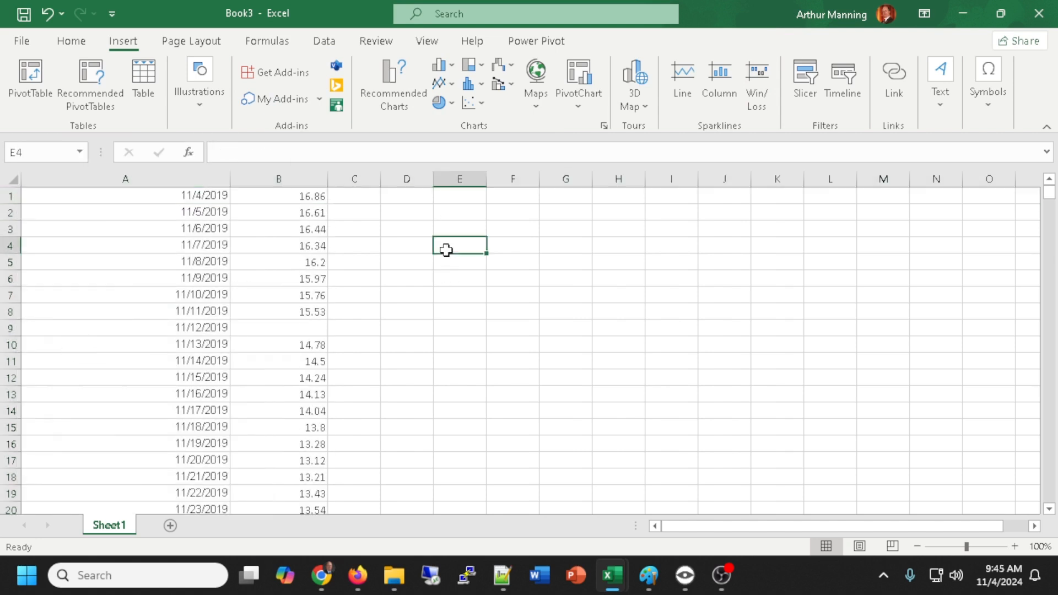
Insert a new row above the data and enter the headers "Date Measured" in A1 and "River Height" in B1.
{"action": "right_click", "coordinate": [8, 196]}
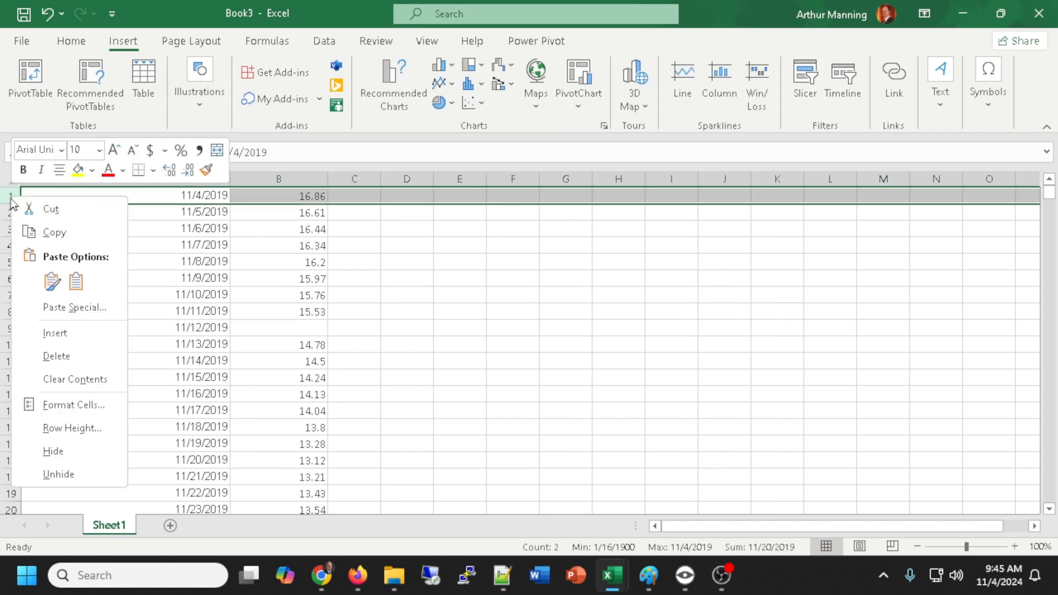
{"action": "left_click", "coordinate": [55, 339]}
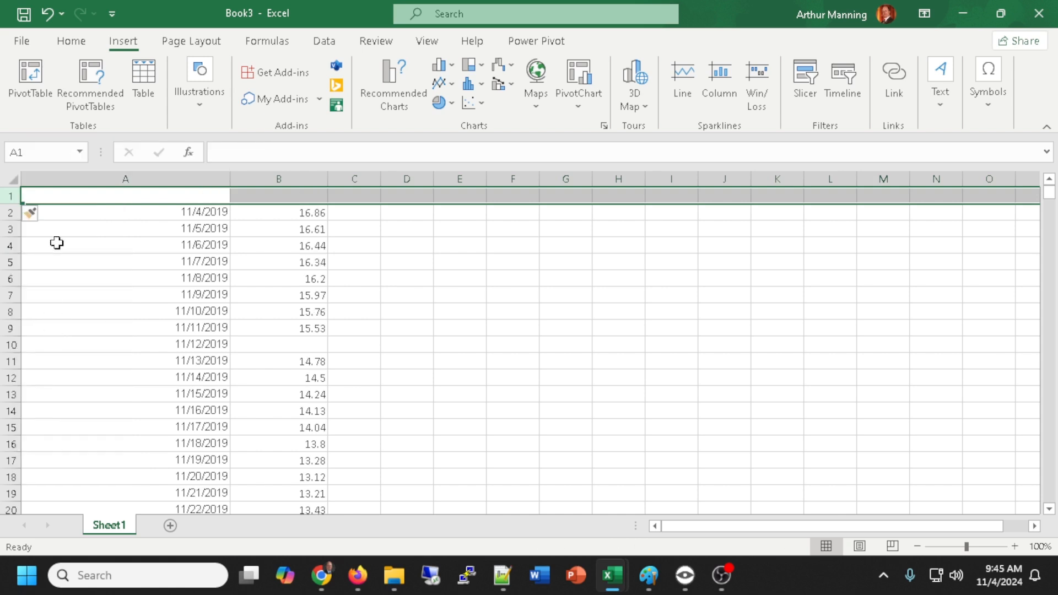
{"action": "left_click", "coordinate": [127, 197]}
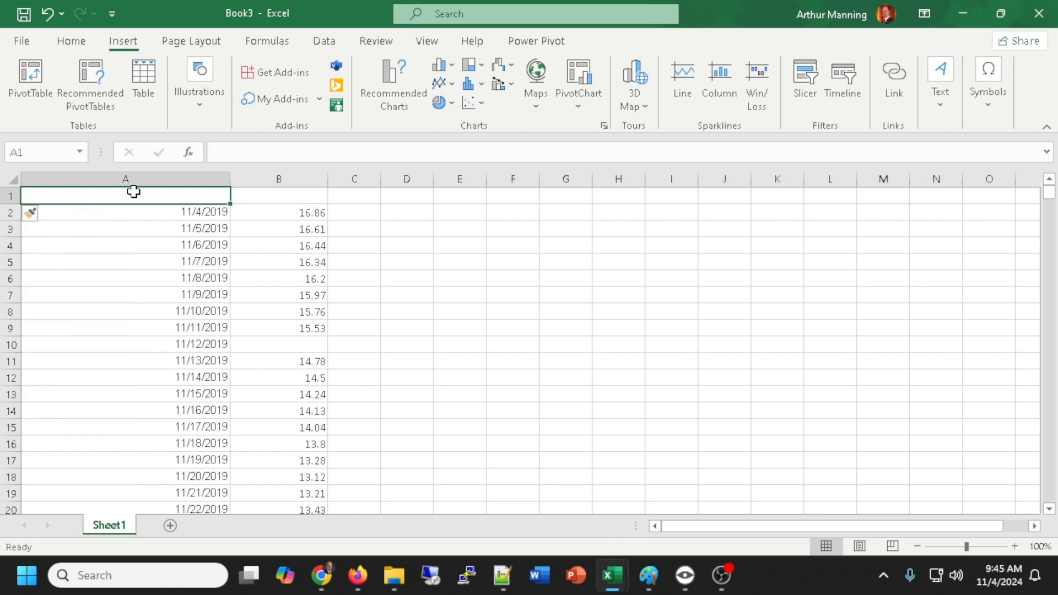
{"action": "type", "text": "Date Measured"}
{"action": "key", "text": "Tab"}
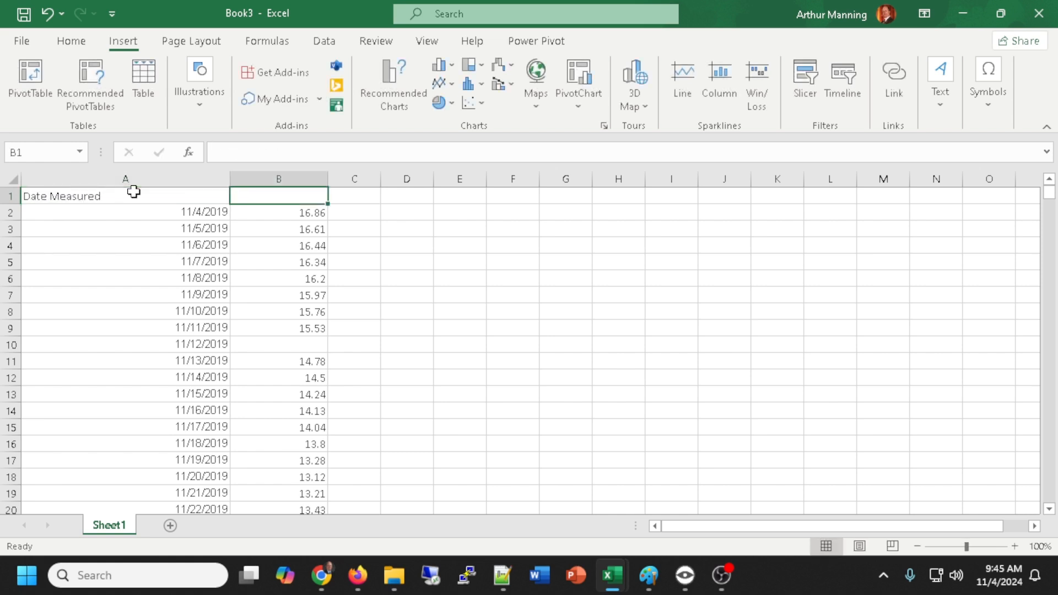
{"action": "type", "text": "River "}
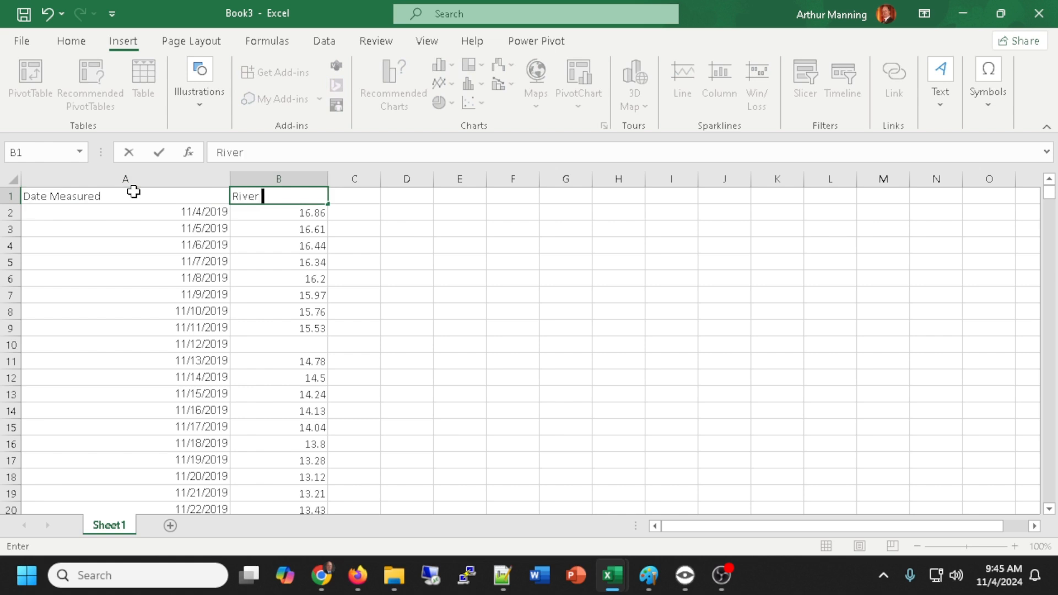
{"action": "type", "text": "Height"}
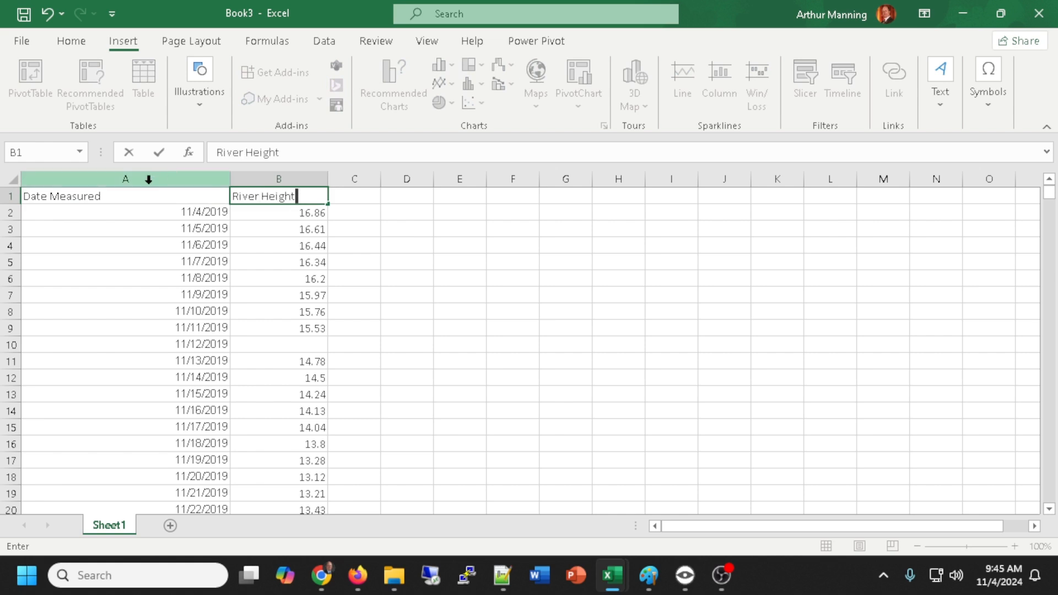
Insert the recommended Line chart from the whole of columns A and B.
{"action": "left_click", "coordinate": [148, 182]}
{"action": "left_click_drag", "start_coordinate": [147, 183], "coordinate": [257, 180]}
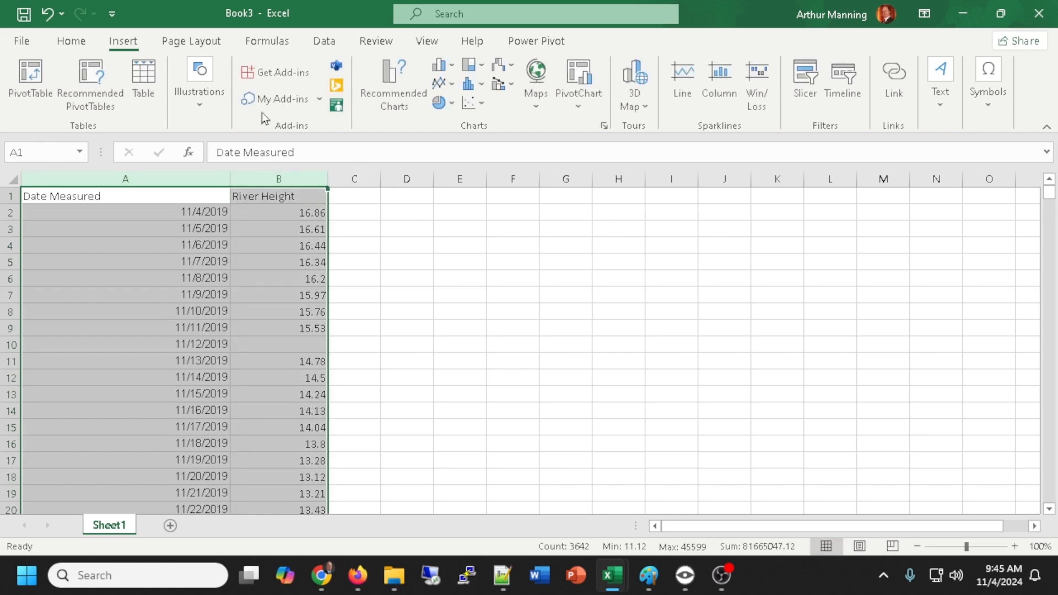
{"action": "left_click", "coordinate": [405, 97]}
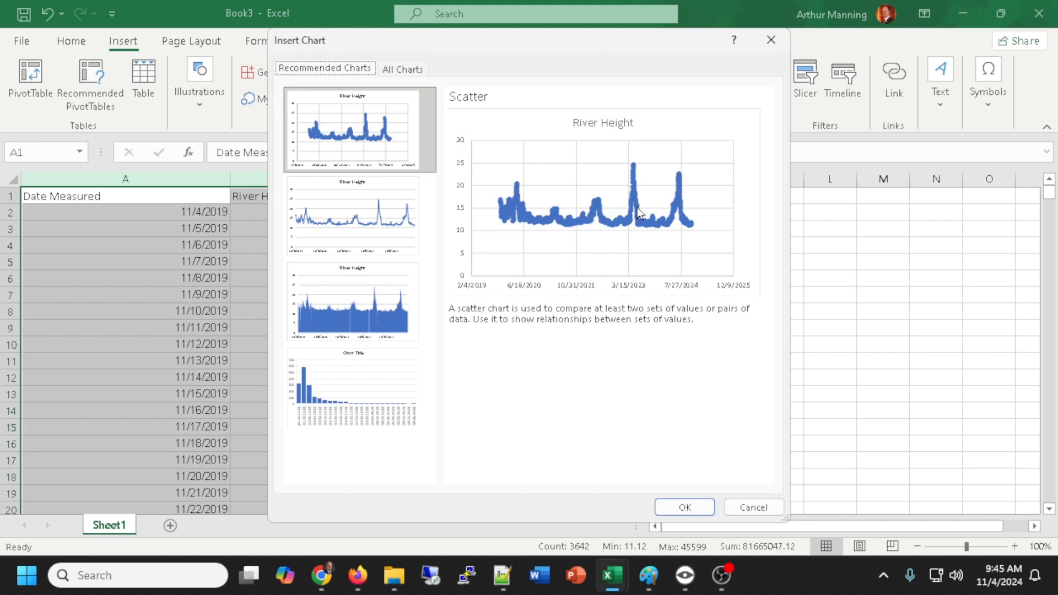
{"action": "left_click", "coordinate": [382, 212]}
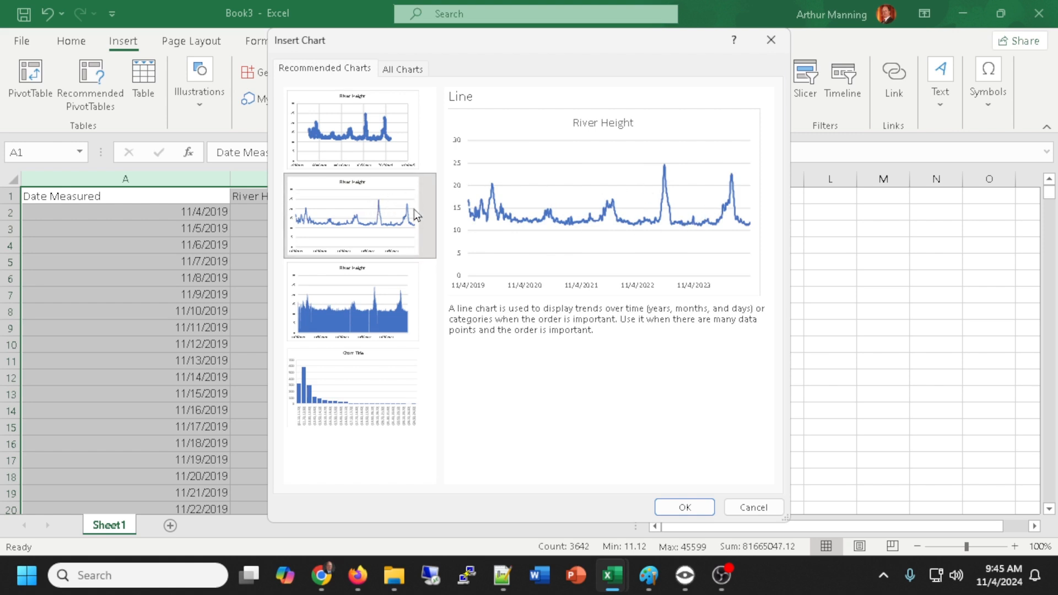
{"action": "left_click", "coordinate": [699, 508]}
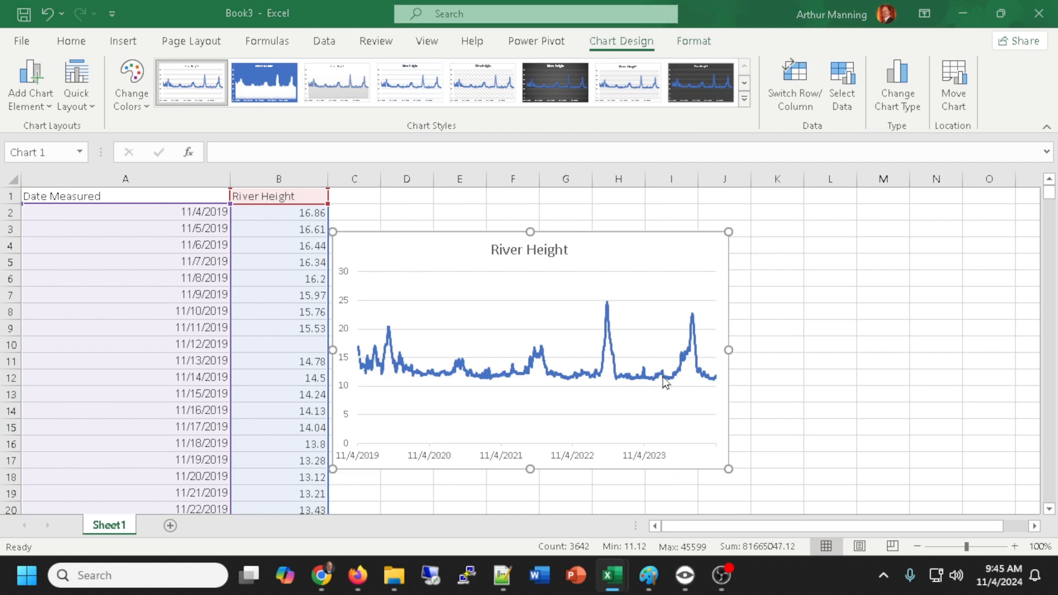
Switch to Firefox to look at the USGS data page and its site information, and return to the Book3 workbook in Excel.
{"action": "key", "text": "alt+Tab"}
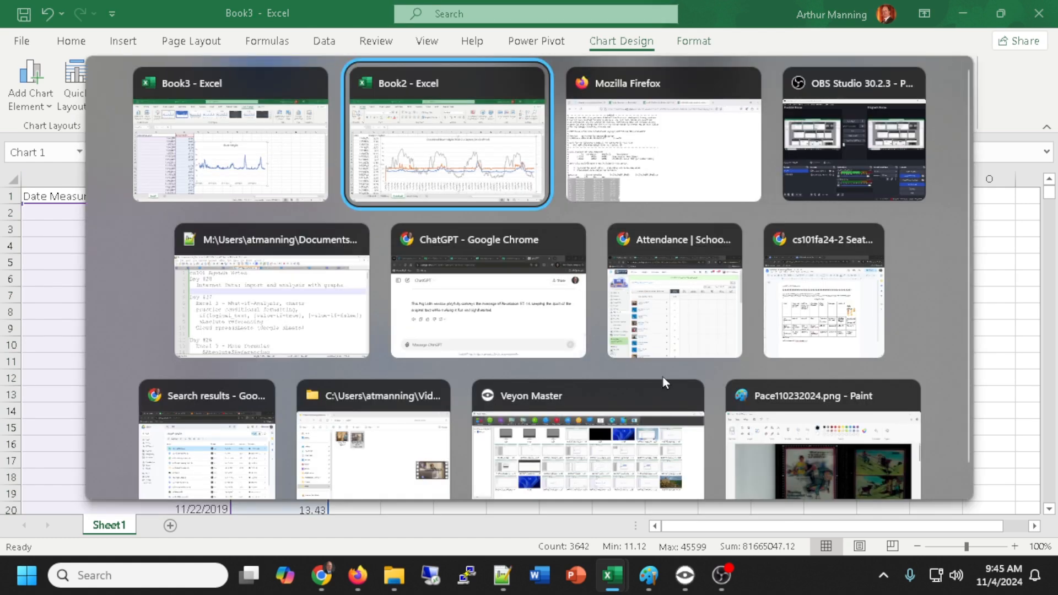
{"action": "key", "text": "alt+Tab"}
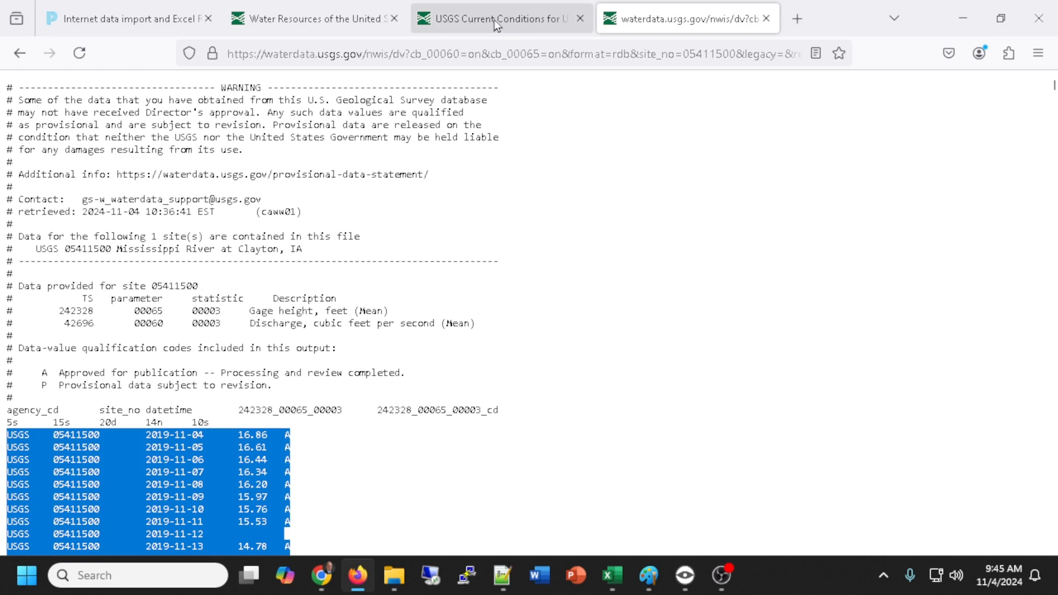
{"action": "key", "text": "alt+Tab"}
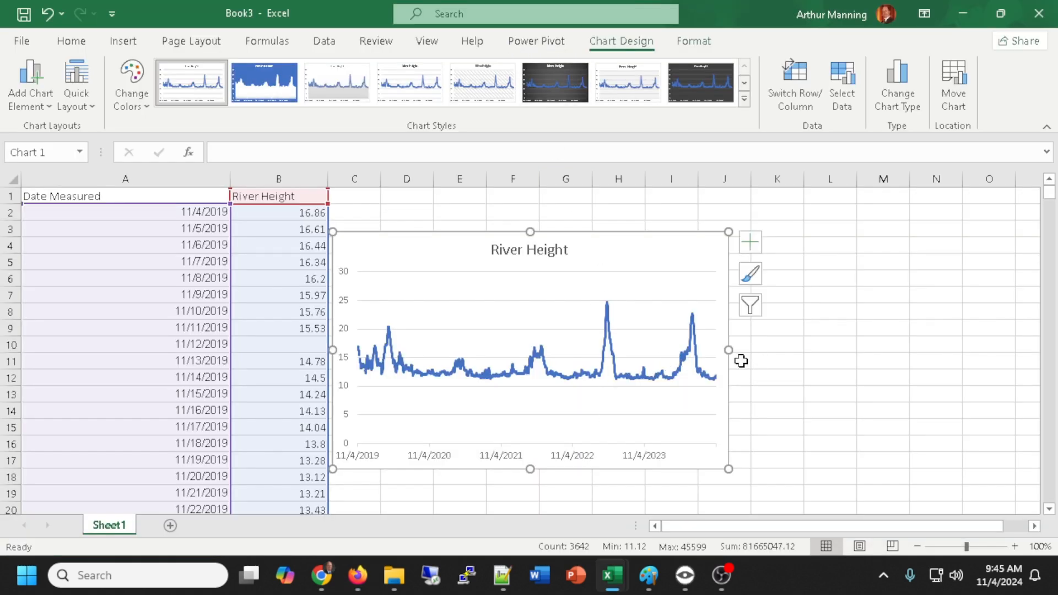
Enlarge the chart to span about columns C to O and rows 1 to 19, and change its title to "River Height - Grafton, IA".
{"action": "left_click_drag", "start_coordinate": [728, 232], "coordinate": [1026, 198]}
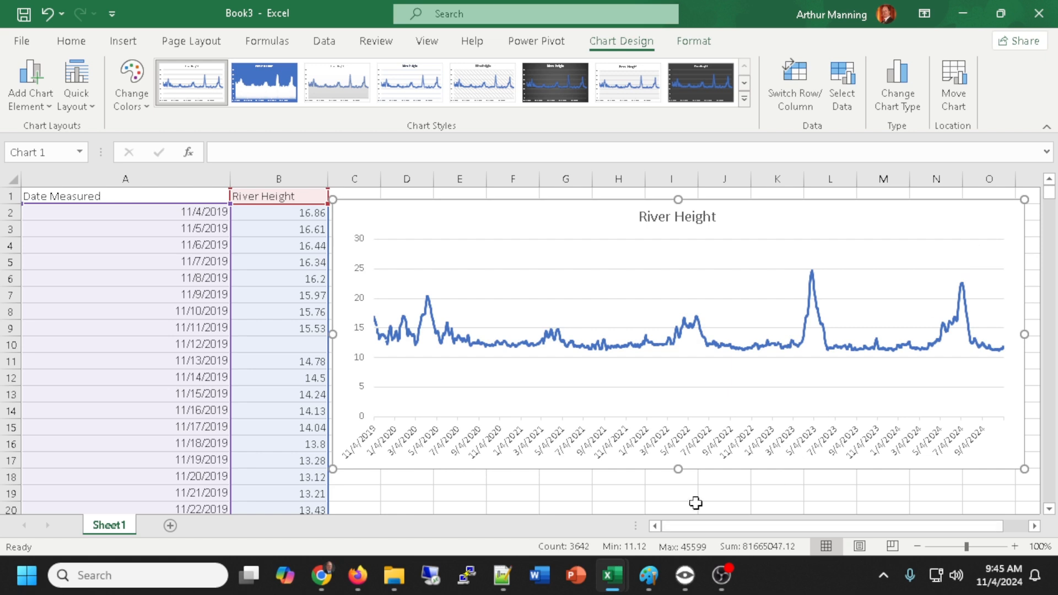
{"action": "left_click_drag", "start_coordinate": [678, 469], "coordinate": [678, 504]}
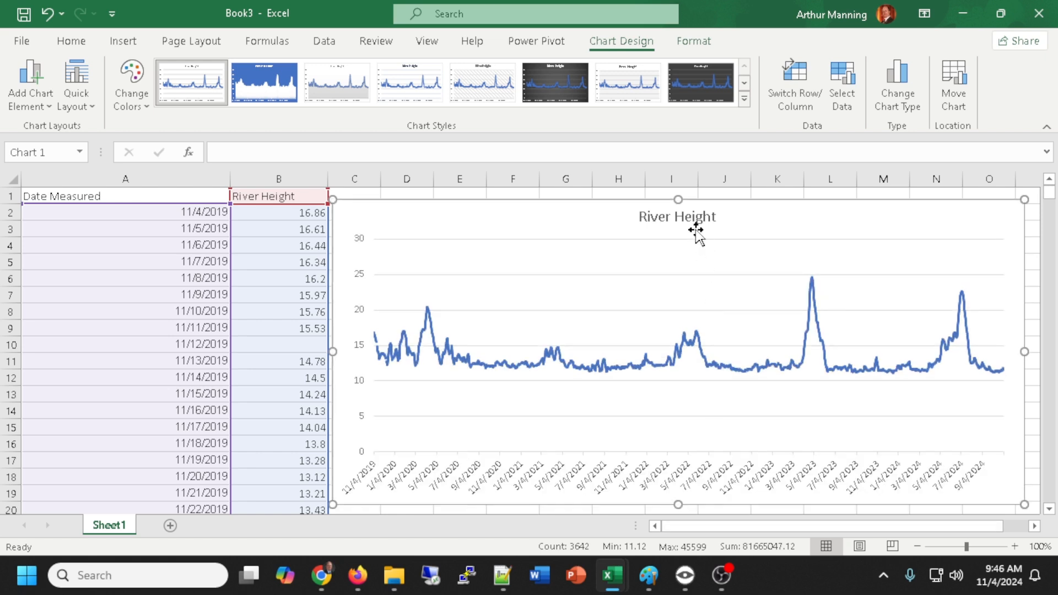
{"action": "left_click", "coordinate": [704, 215]}
{"action": "left_click", "coordinate": [712, 216]}
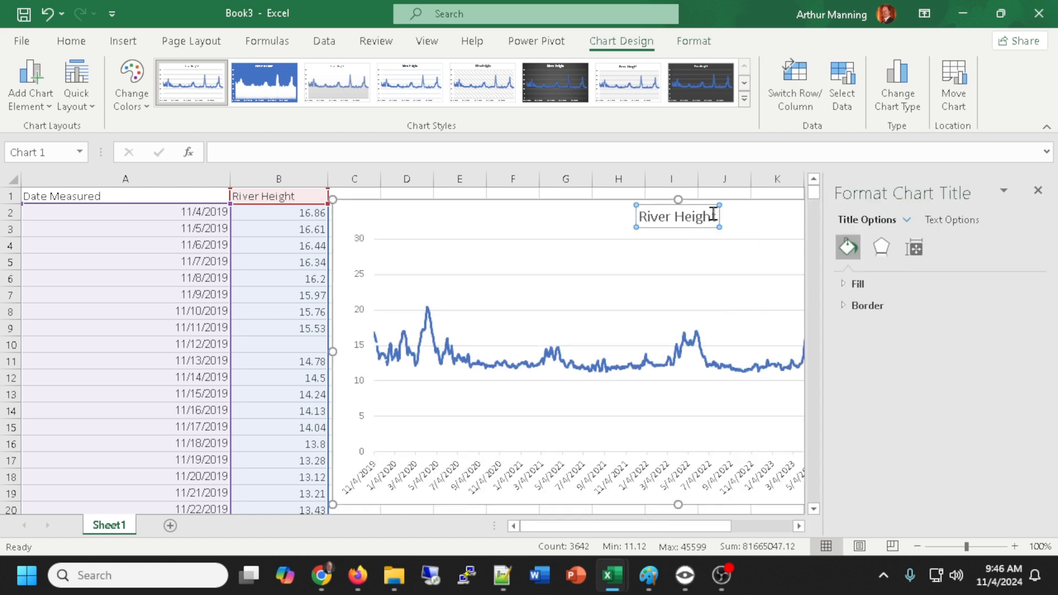
{"action": "left_click", "coordinate": [1038, 190]}
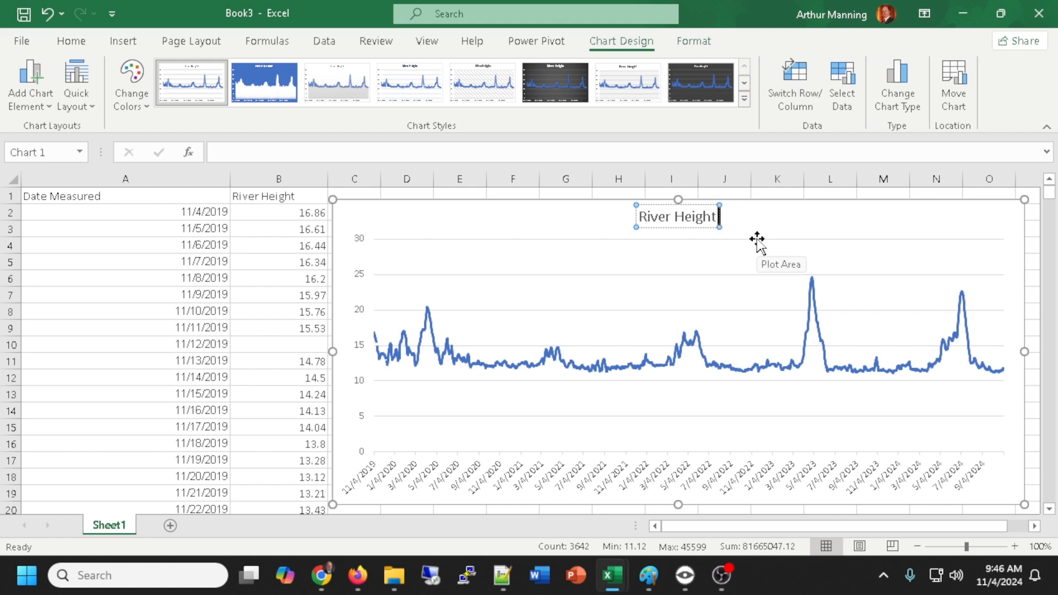
{"action": "type", "text": "- Grafton, IA"}
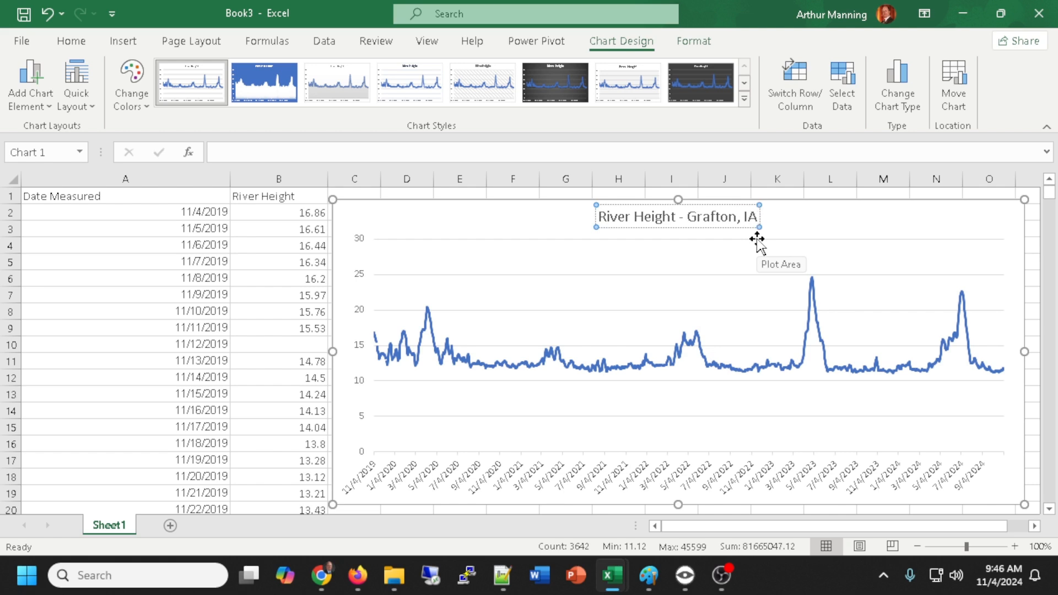
Review the recommended chart types for the whole of columns A and B without inserting another chart.
{"action": "left_click", "coordinate": [840, 219]}
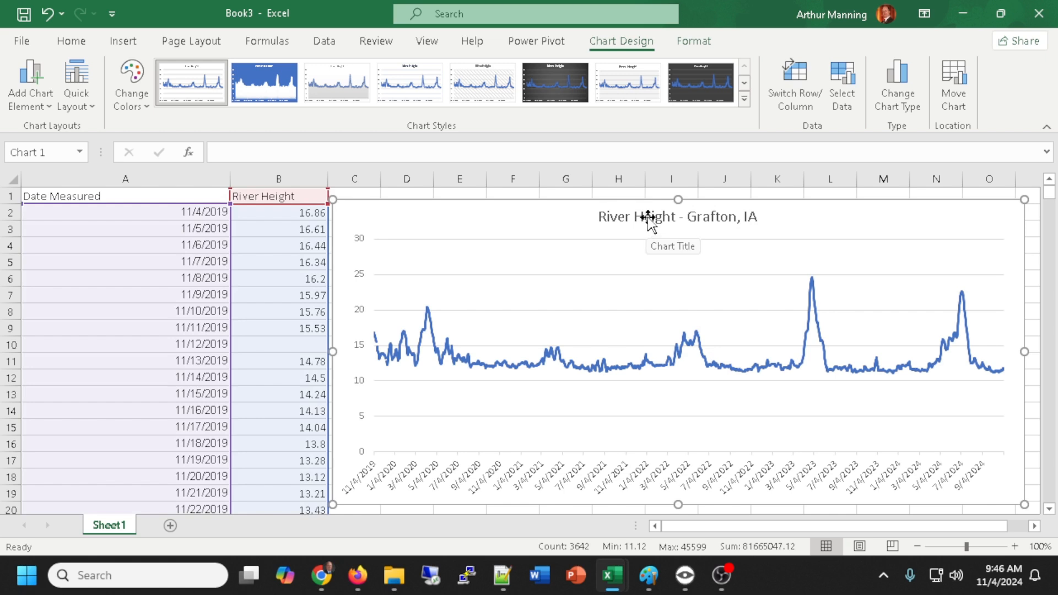
{"action": "left_click_drag", "start_coordinate": [158, 179], "coordinate": [233, 175]}
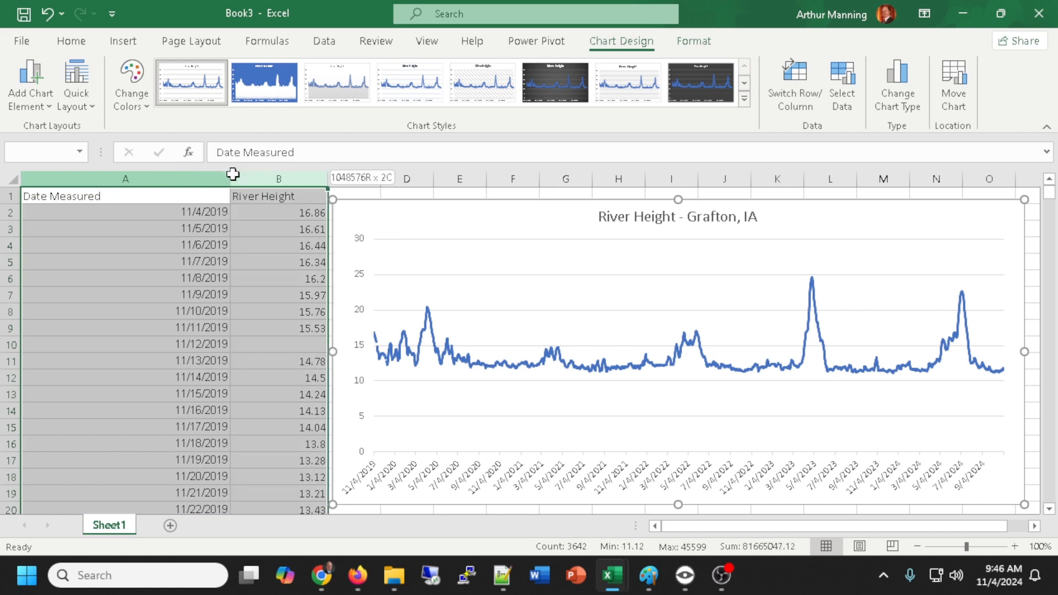
{"action": "left_click_drag", "start_coordinate": [233, 174], "coordinate": [232, 174]}
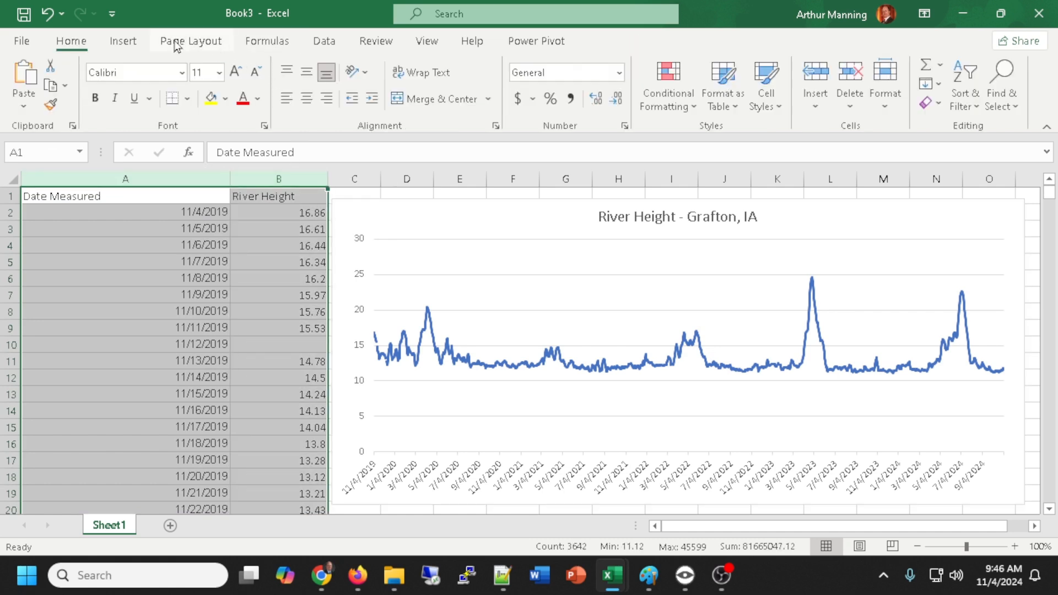
{"action": "left_click", "coordinate": [135, 45]}
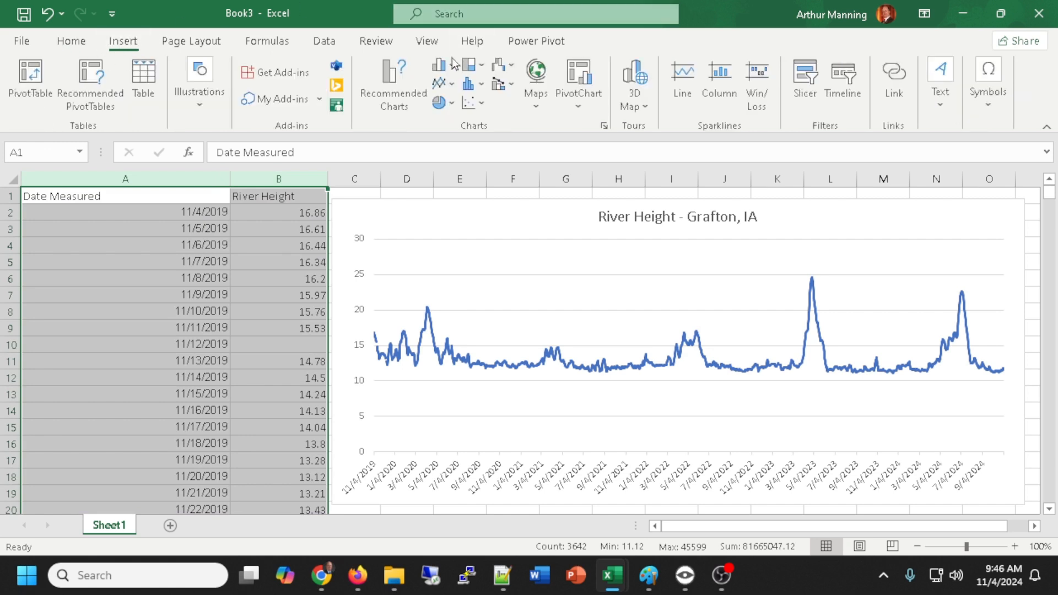
{"action": "left_click", "coordinate": [393, 89]}
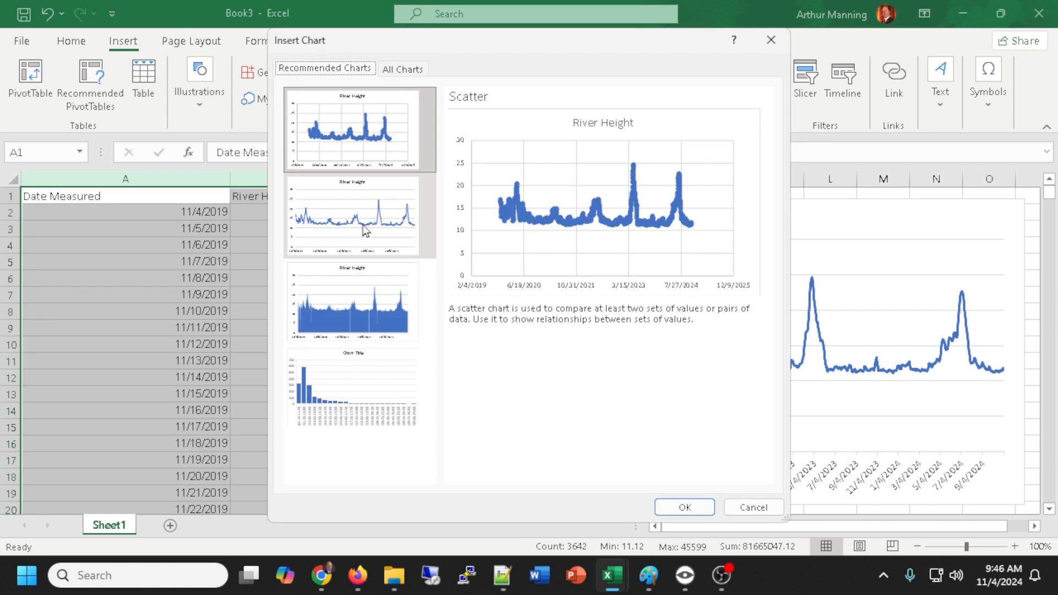
{"action": "left_click", "coordinate": [772, 42]}
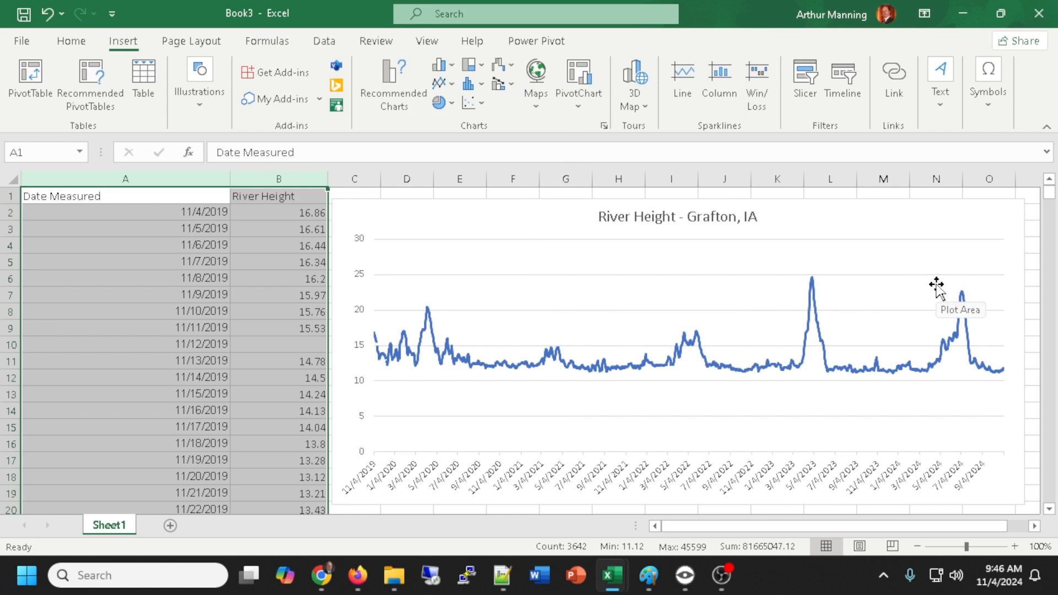
Narrow columns A and B to roughly fit the dates and heights, and widen the chart to span about columns C to S.
{"action": "left_click", "coordinate": [684, 214]}
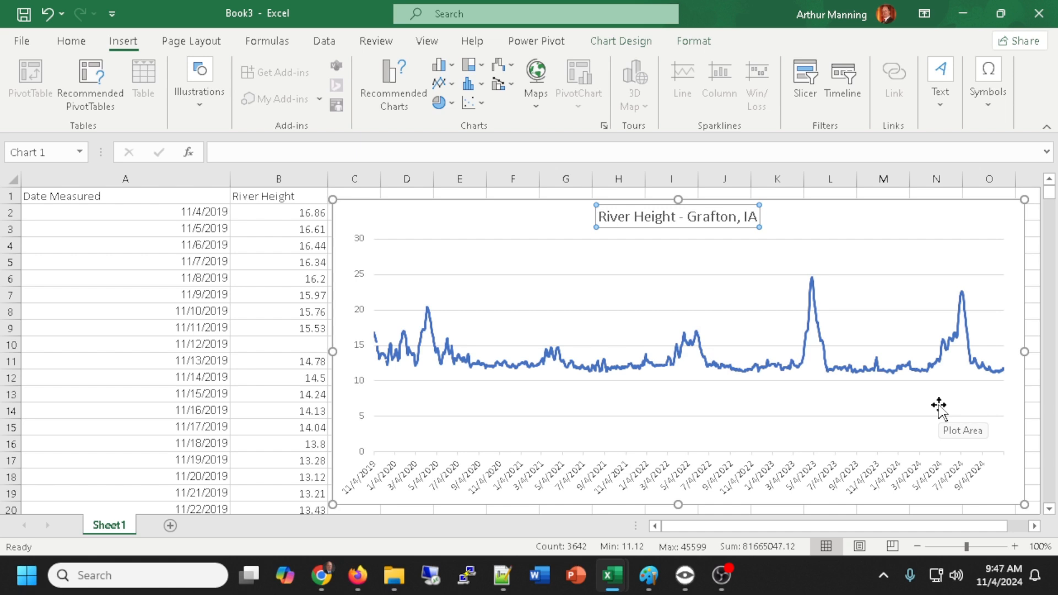
{"action": "left_click_drag", "start_coordinate": [229, 181], "coordinate": [106, 184]}
{"action": "left_click_drag", "start_coordinate": [194, 186], "coordinate": [167, 184]}
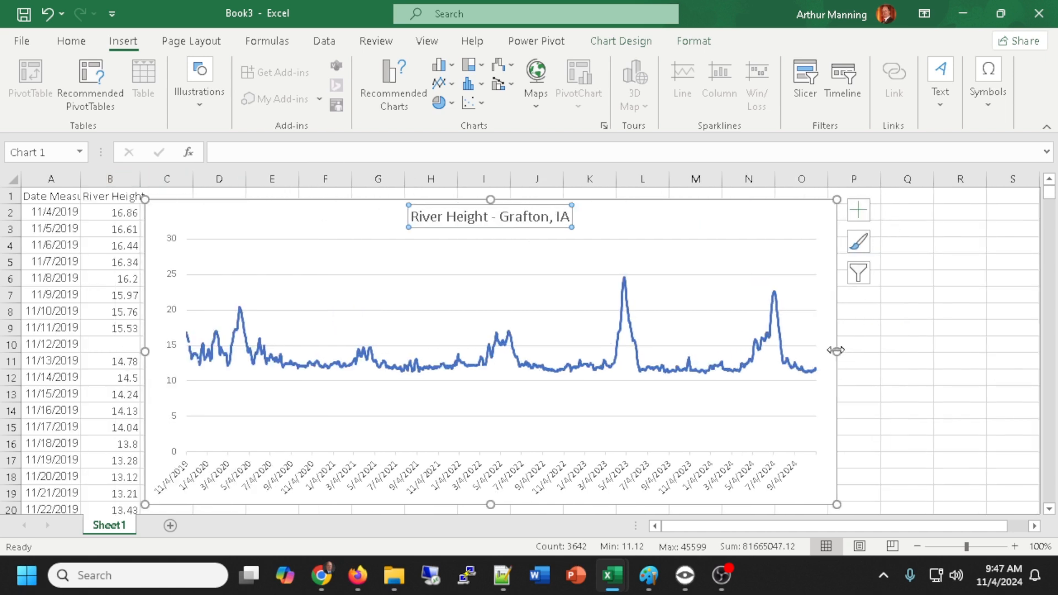
{"action": "left_click_drag", "start_coordinate": [836, 349], "coordinate": [865, 351]}
{"action": "left_click_drag", "start_coordinate": [899, 528], "coordinate": [693, 529]}
{"action": "left_click_drag", "start_coordinate": [796, 529], "coordinate": [831, 528]}
{"action": "left_click_drag", "start_coordinate": [972, 351], "coordinate": [894, 351]}
{"action": "left_click_drag", "start_coordinate": [851, 532], "coordinate": [795, 528]}
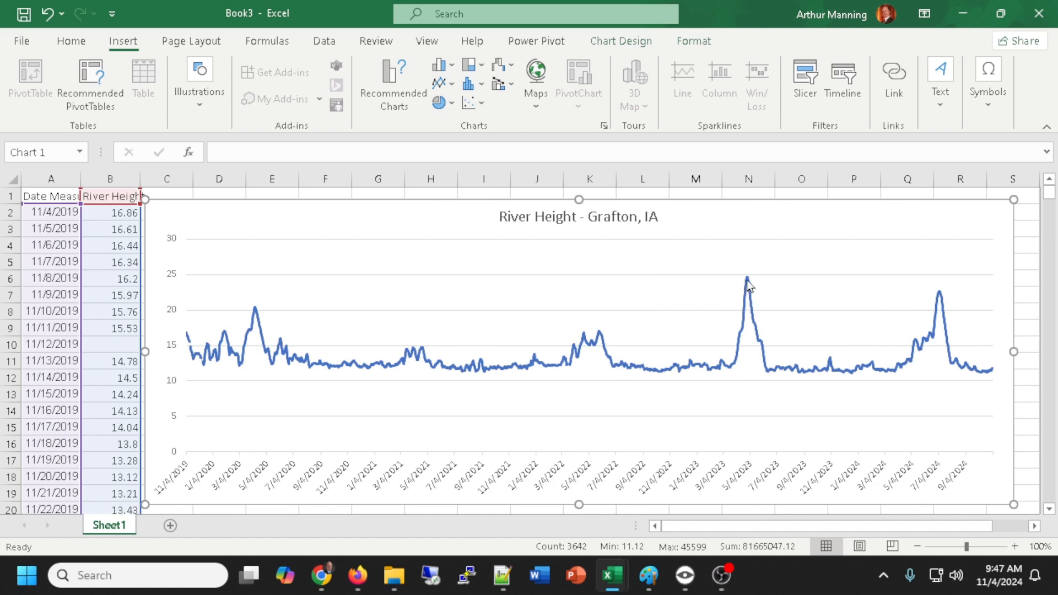
Switch to Firefox, return to the USGS National Water Information System map and close the Clayton, IA site information.
{"action": "mouse_move", "coordinate": [748, 285]}
{"action": "mouse_move", "coordinate": [941, 298]}
{"action": "mouse_move", "coordinate": [318, 581]}
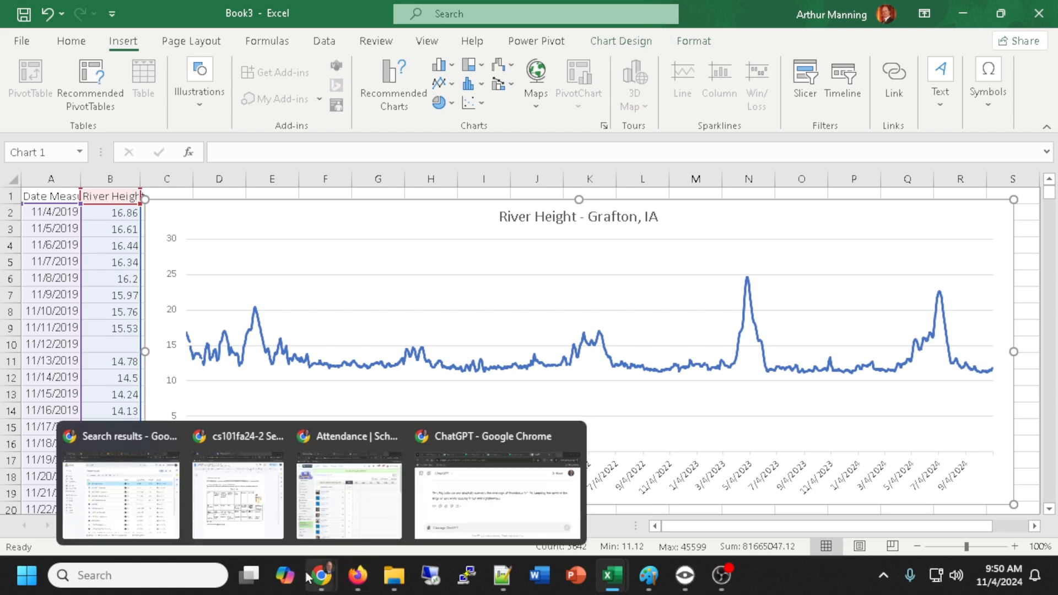
{"action": "key", "text": "alt+Tab"}
{"action": "key", "text": "Tab"}
{"action": "key", "text": "alt+Tab"}
{"action": "key", "text": "Tab"}
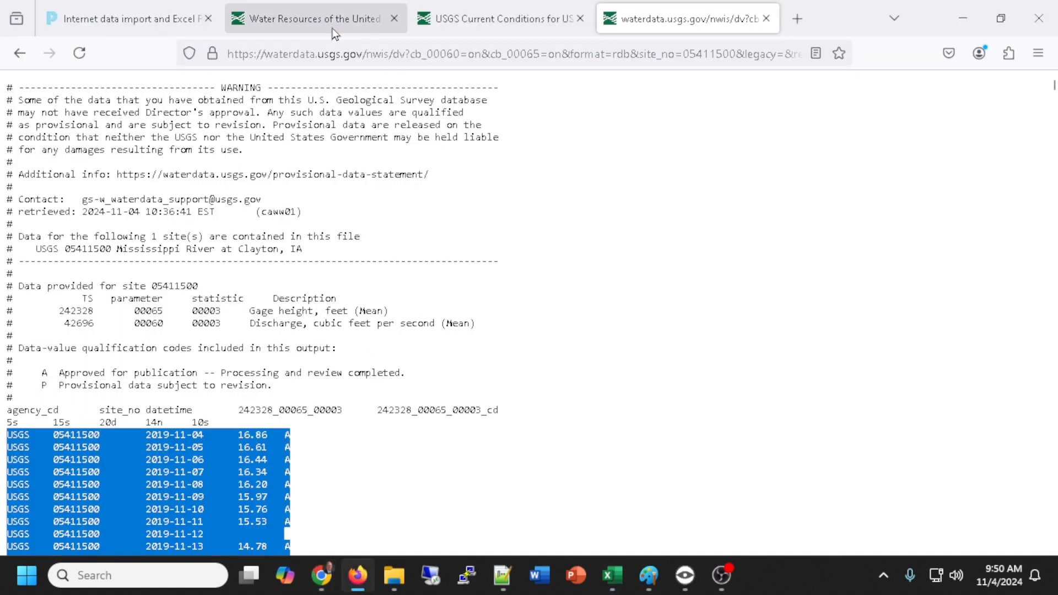
{"action": "left_click", "coordinate": [323, 14]}
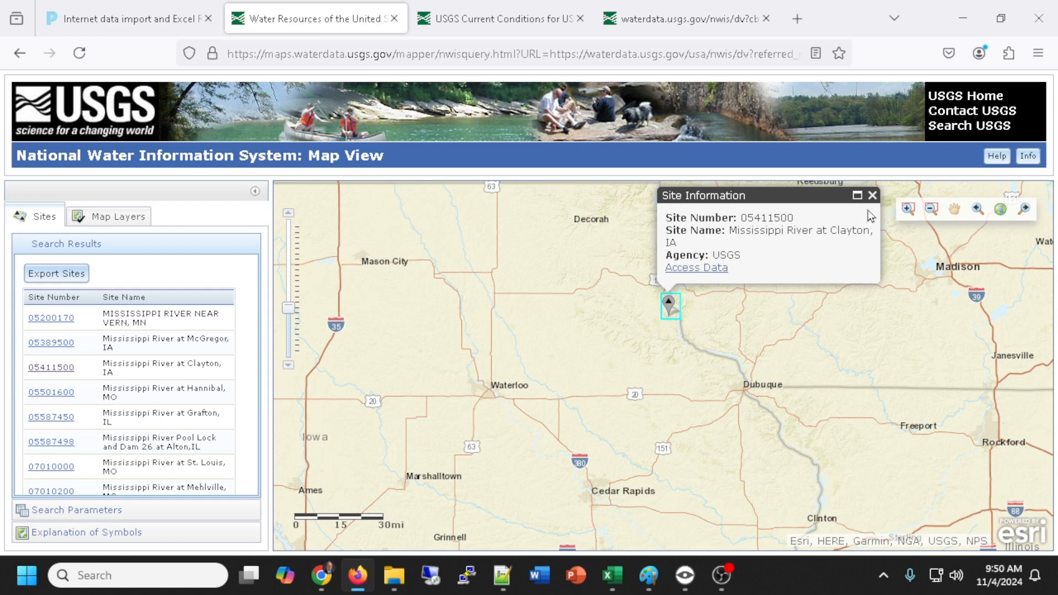
{"action": "left_click", "coordinate": [873, 196]}
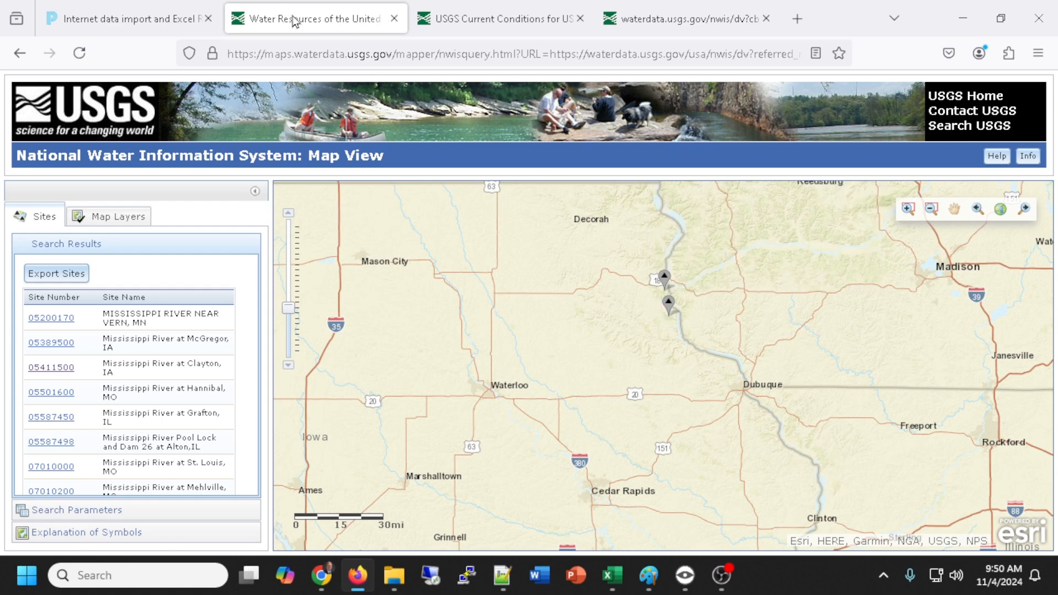
Follow the Mississippi River south from Clayton on the map to find the next gage site, and check the site information at Hannibal, MO.
{"action": "left_click_drag", "start_coordinate": [779, 445], "coordinate": [711, 378]}
{"action": "left_click_drag", "start_coordinate": [703, 421], "coordinate": [722, 382]}
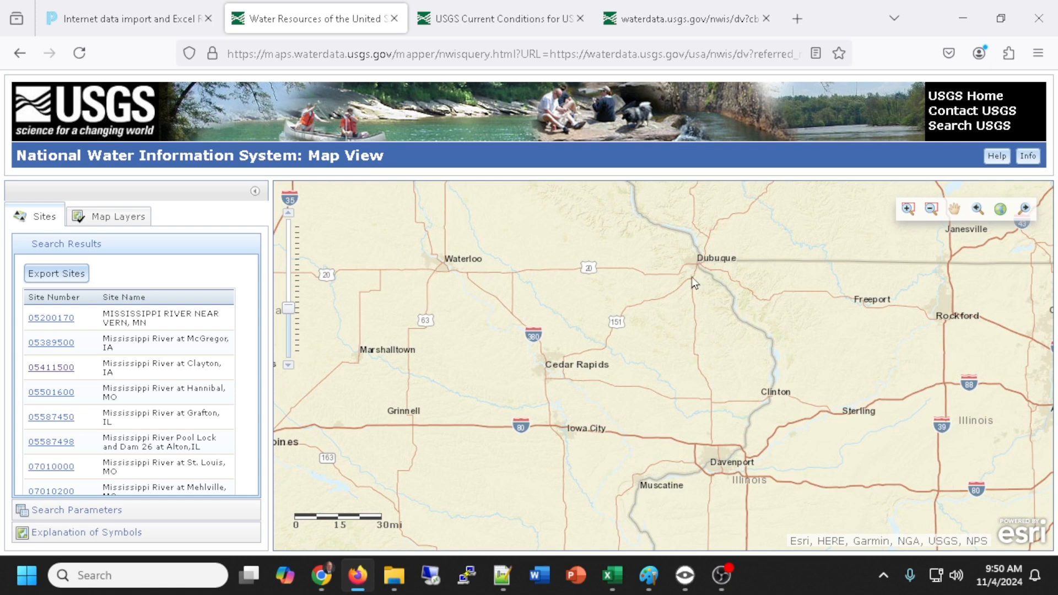
{"action": "left_click_drag", "start_coordinate": [767, 394], "coordinate": [725, 266]}
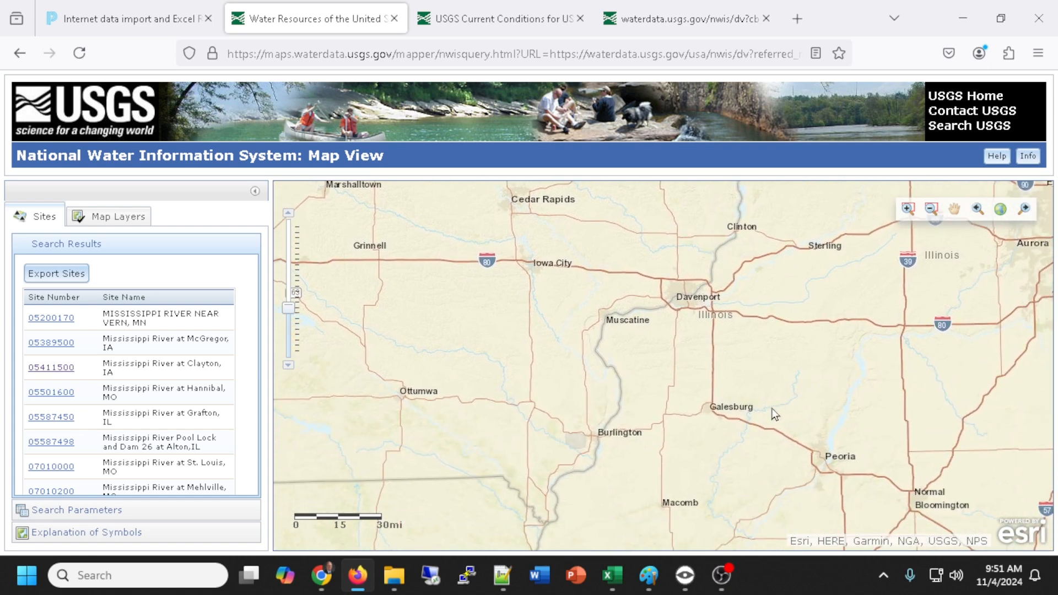
{"action": "left_click_drag", "start_coordinate": [699, 390], "coordinate": [711, 331]}
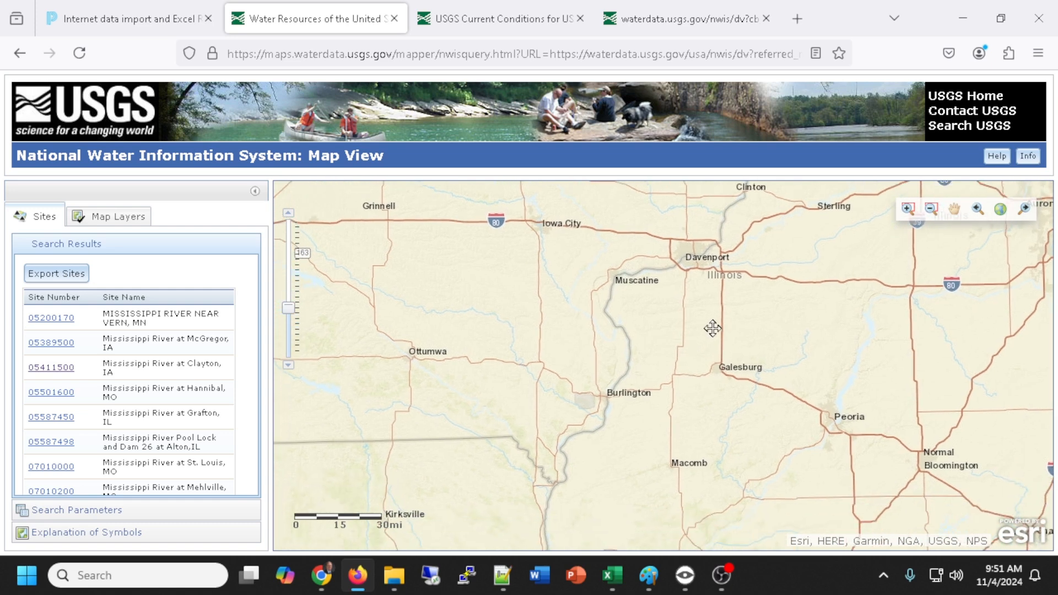
{"action": "left_click_drag", "start_coordinate": [625, 384], "coordinate": [693, 292]}
{"action": "left_click_drag", "start_coordinate": [625, 437], "coordinate": [735, 373]}
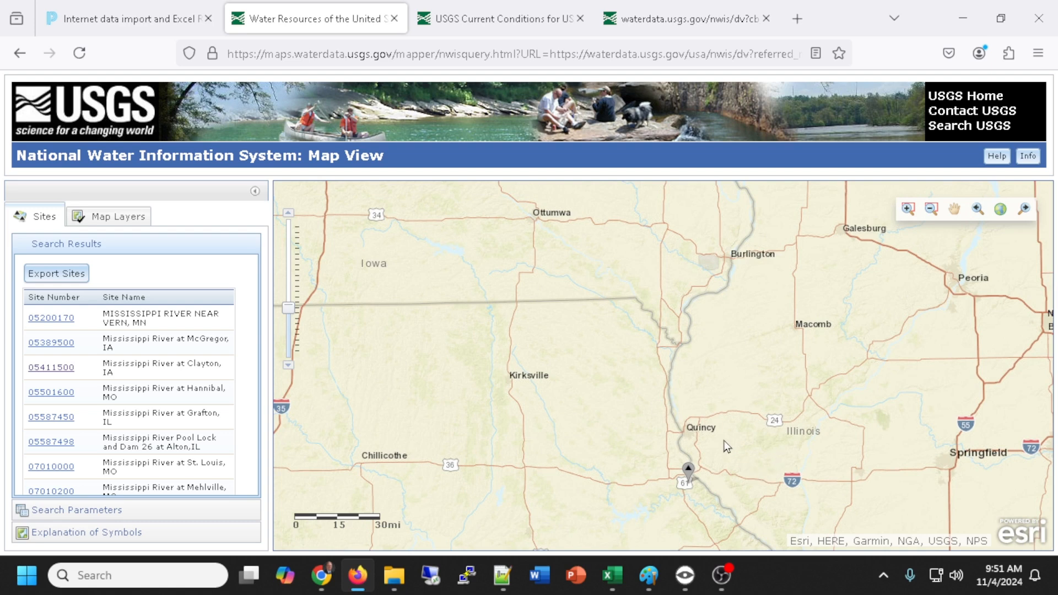
{"action": "left_click_drag", "start_coordinate": [727, 448], "coordinate": [709, 309]}
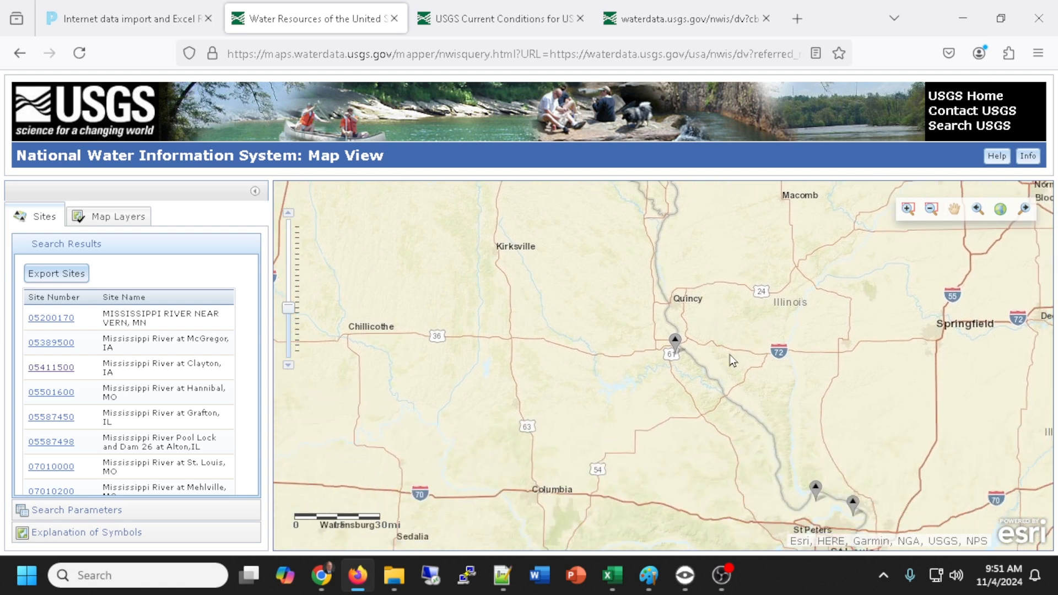
{"action": "left_click_drag", "start_coordinate": [663, 246], "coordinate": [705, 544]}
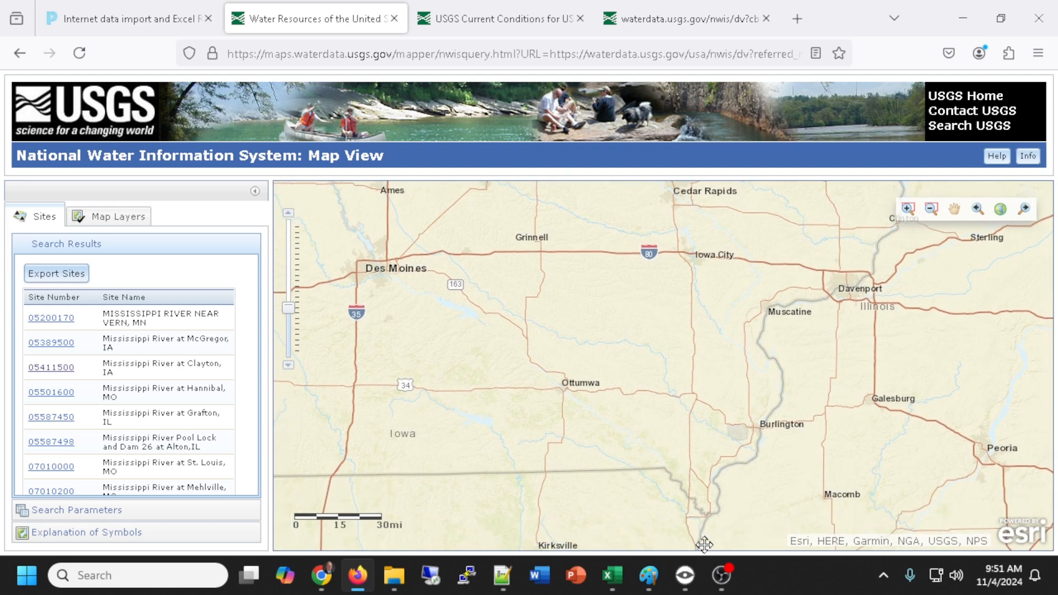
{"action": "left_click_drag", "start_coordinate": [815, 305], "coordinate": [729, 401]}
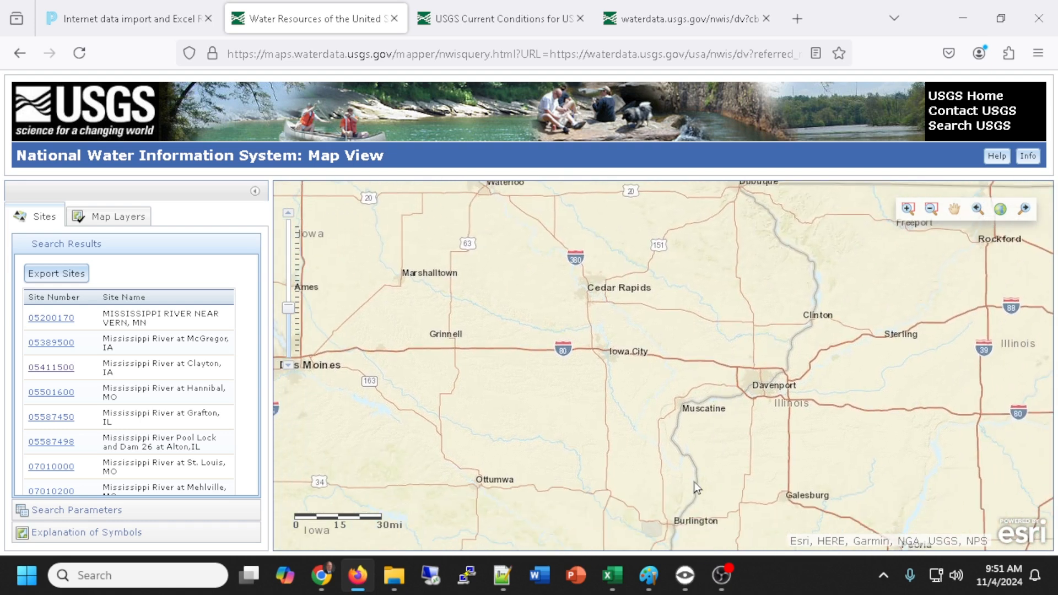
{"action": "left_click_drag", "start_coordinate": [694, 483], "coordinate": [733, 271]}
{"action": "left_click_drag", "start_coordinate": [649, 476], "coordinate": [697, 309]}
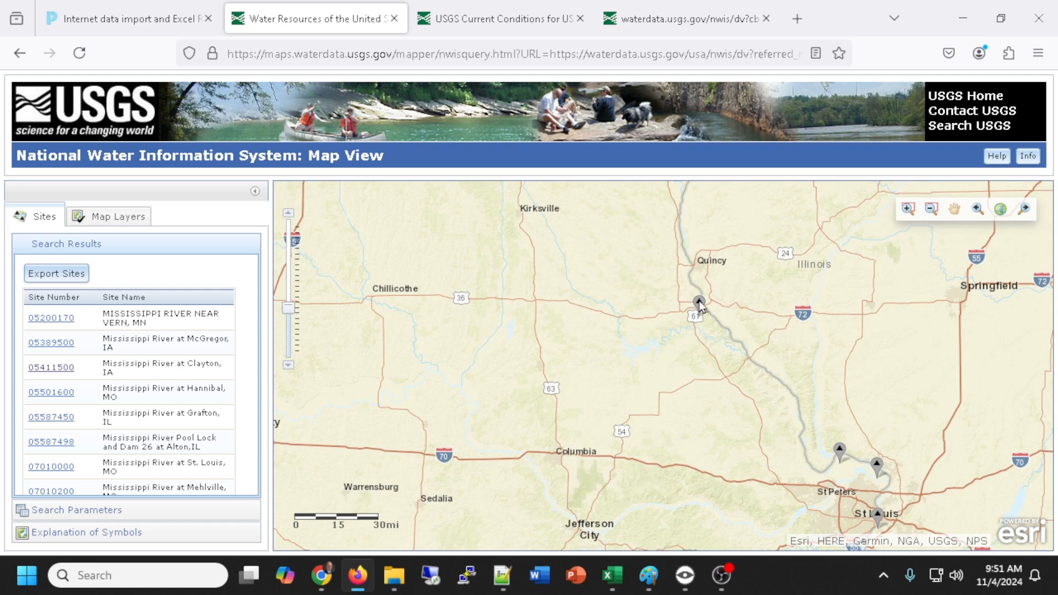
{"action": "left_click", "coordinate": [699, 303]}
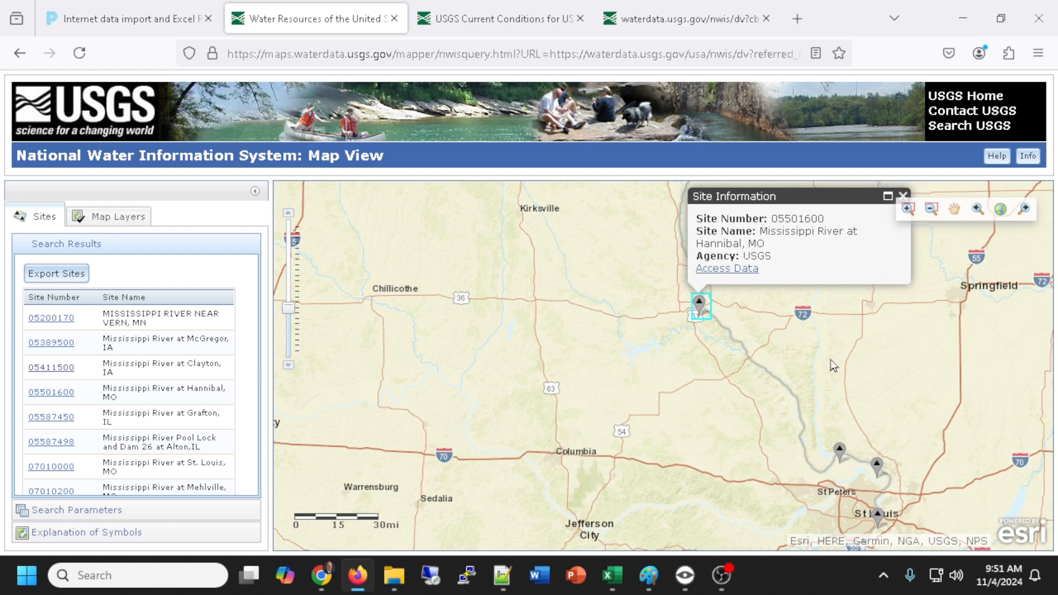
{"action": "left_click", "coordinate": [903, 196]}
Trace the Mississippi River on the map between Hannibal and Clayton to compare where the gage sites lie.
{"action": "scroll", "coordinate": [778, 325], "scroll_direction": "up", "scroll_amount": 1}
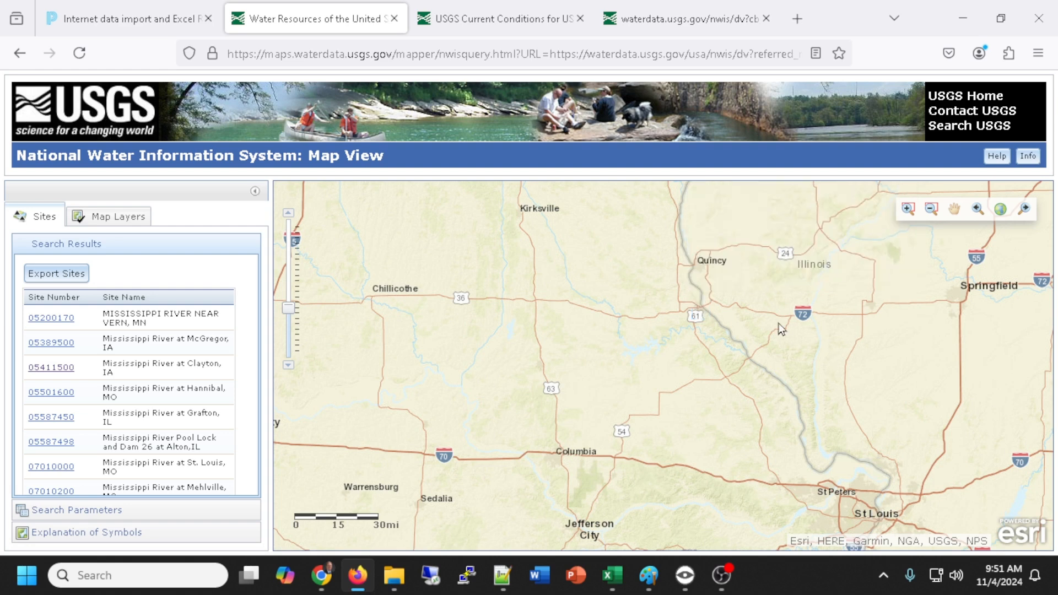
{"action": "left_click_drag", "start_coordinate": [753, 281], "coordinate": [798, 440]}
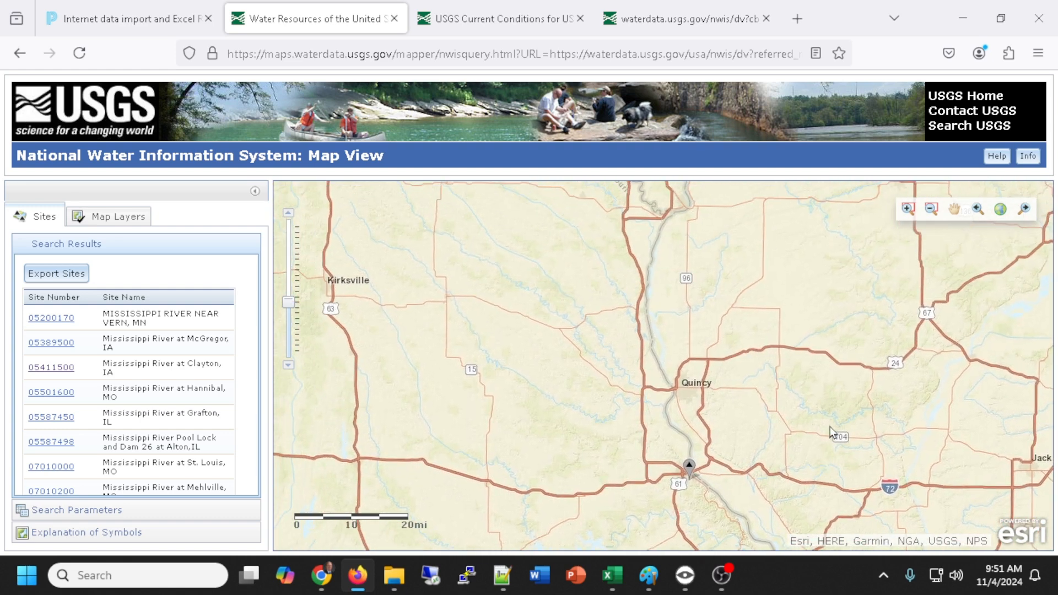
{"action": "scroll", "coordinate": [818, 385], "scroll_direction": "down", "scroll_amount": 1}
{"action": "left_click_drag", "start_coordinate": [814, 224], "coordinate": [792, 446]}
{"action": "left_click_drag", "start_coordinate": [869, 277], "coordinate": [761, 387]}
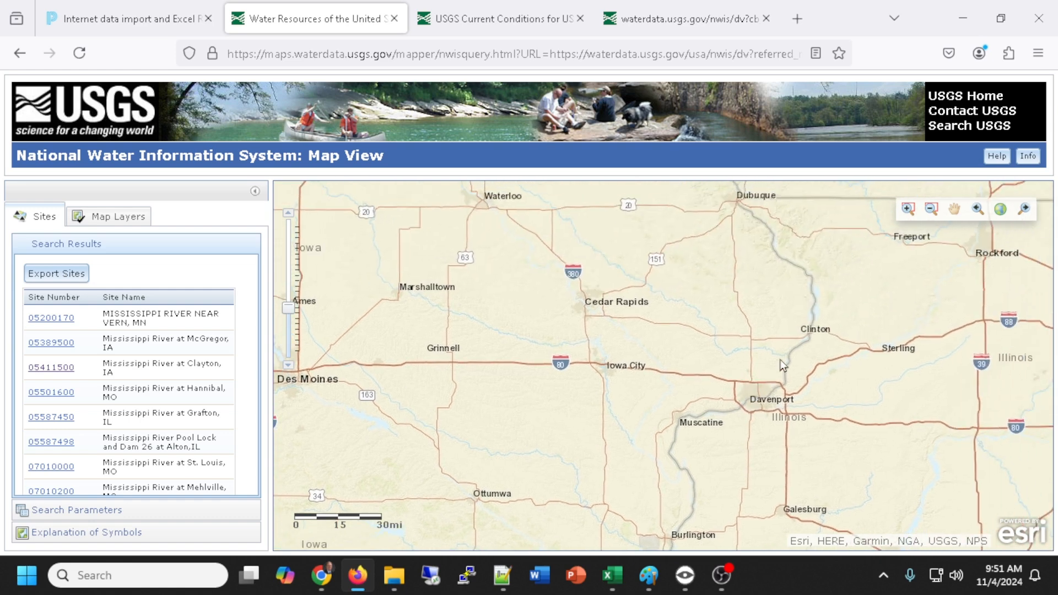
{"action": "left_click_drag", "start_coordinate": [756, 288], "coordinate": [761, 385]}
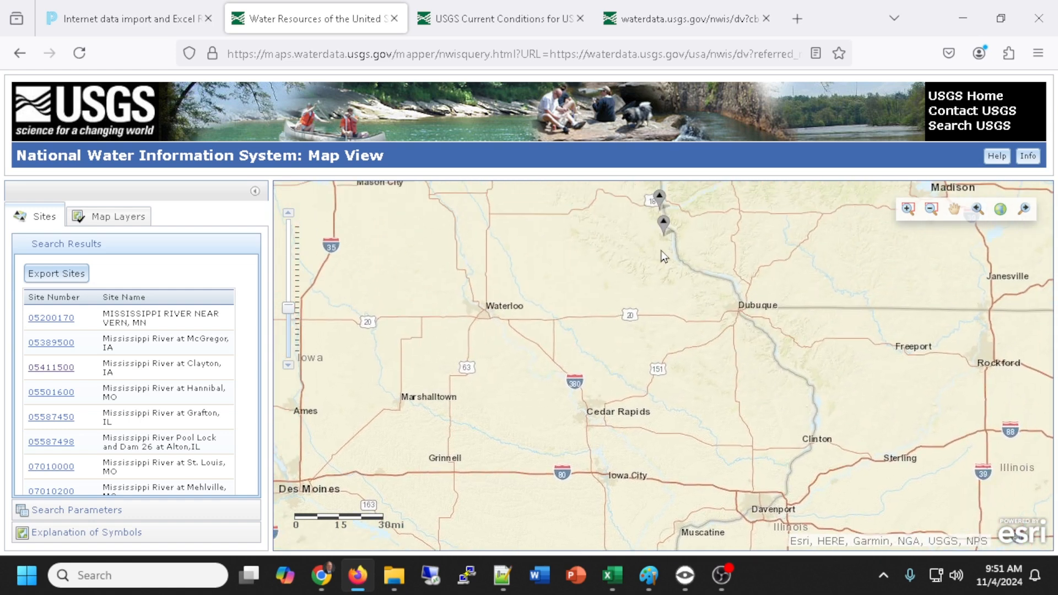
{"action": "left_click_drag", "start_coordinate": [689, 431], "coordinate": [693, 235]}
{"action": "left_click_drag", "start_coordinate": [668, 418], "coordinate": [683, 259]}
{"action": "left_click_drag", "start_coordinate": [696, 441], "coordinate": [682, 416]}
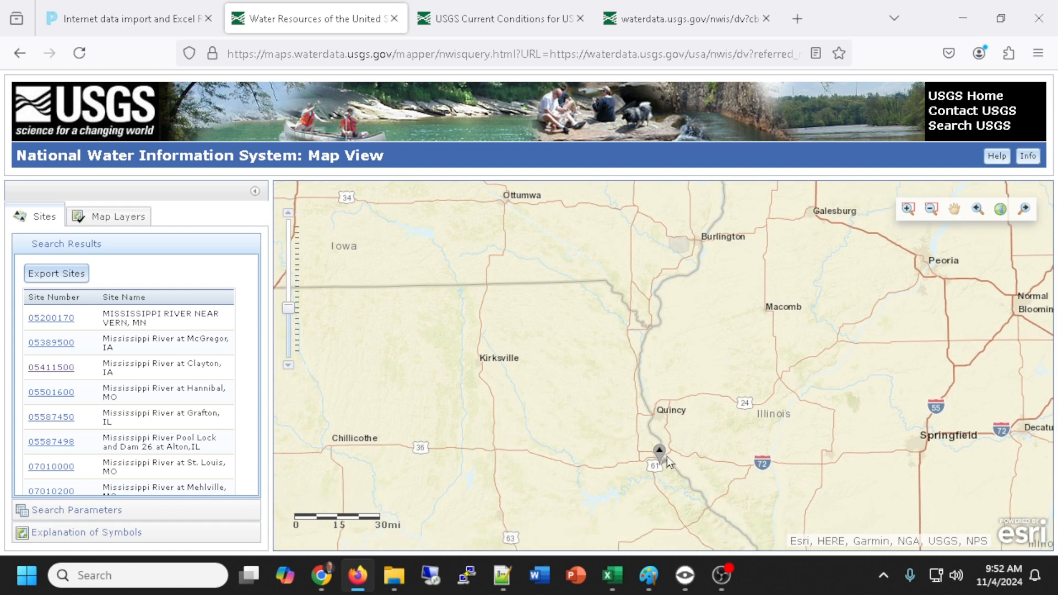
{"action": "left_click_drag", "start_coordinate": [681, 444], "coordinate": [677, 403]}
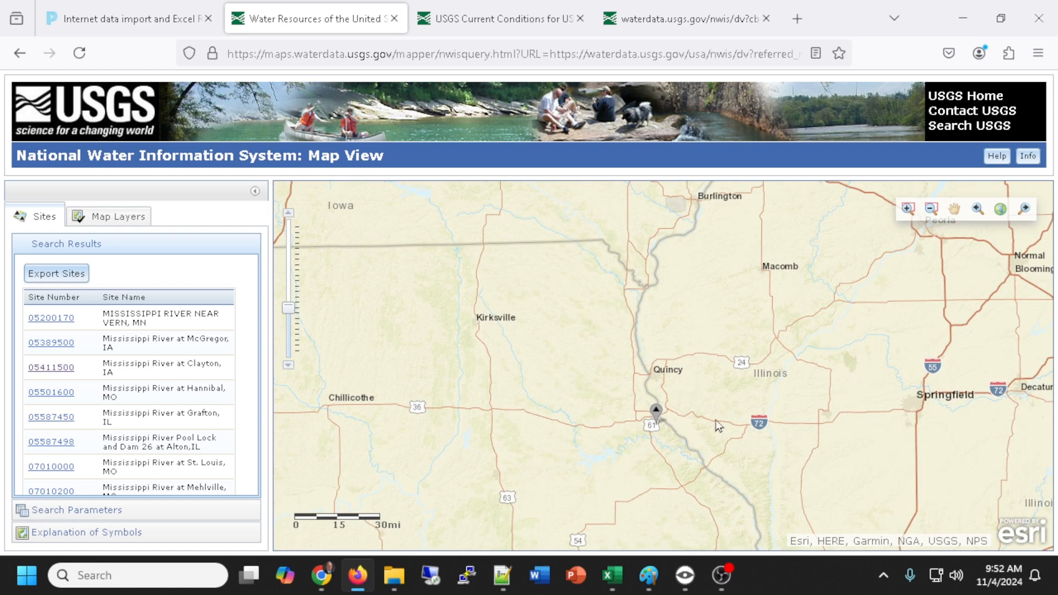
{"action": "scroll", "coordinate": [709, 356], "scroll_direction": "down", "scroll_amount": 1}
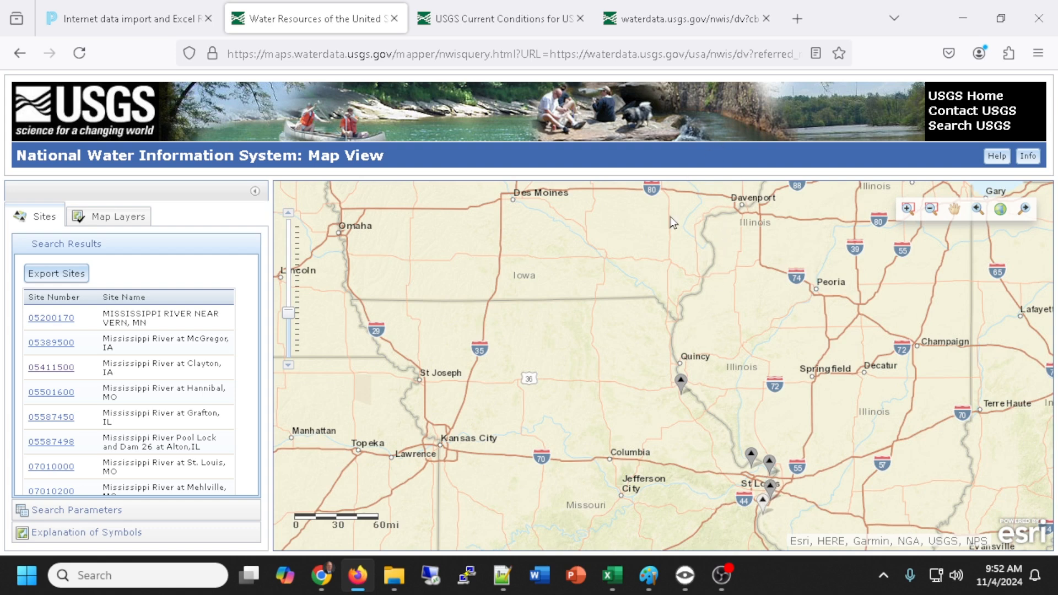
Access the data of the Mississippi River at Hannibal, MO site from its map marker and open its Daily Data page at the output options.
{"action": "left_click", "coordinate": [682, 382]}
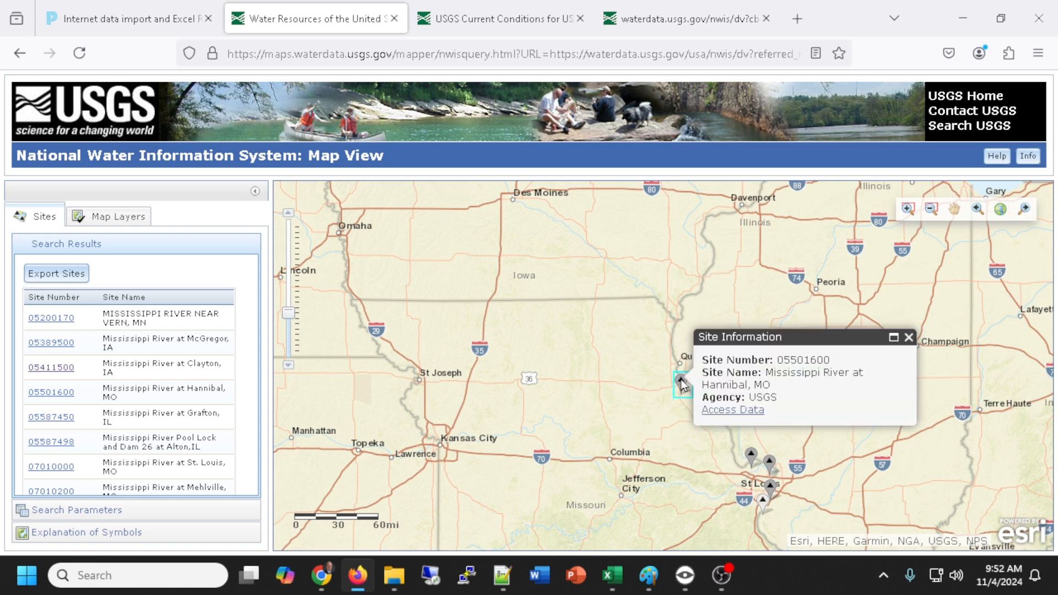
{"action": "left_click", "coordinate": [727, 415]}
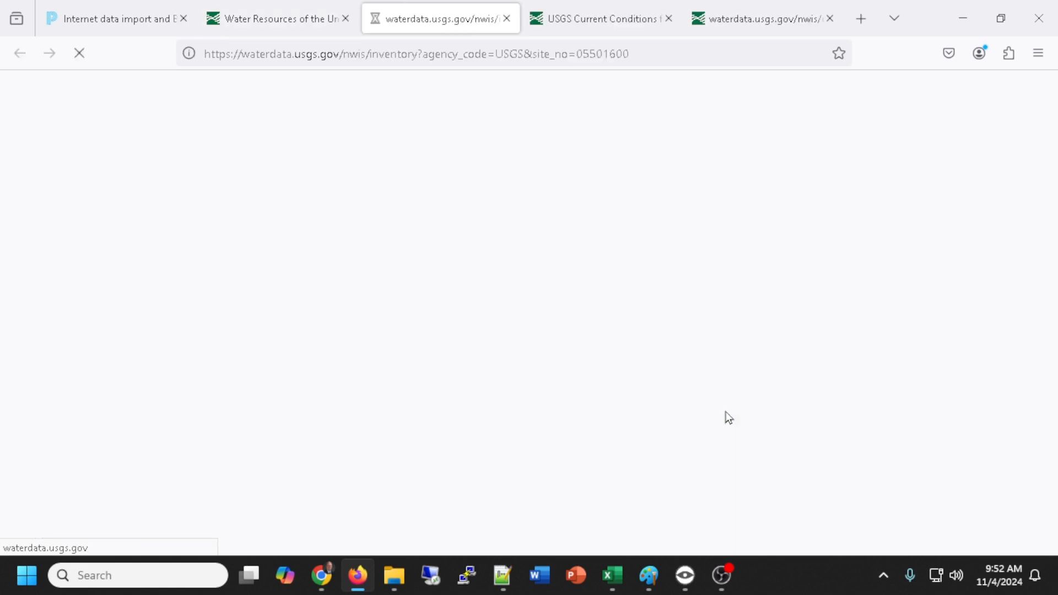
{"action": "scroll", "coordinate": [677, 286], "scroll_direction": "down", "scroll_amount": 5}
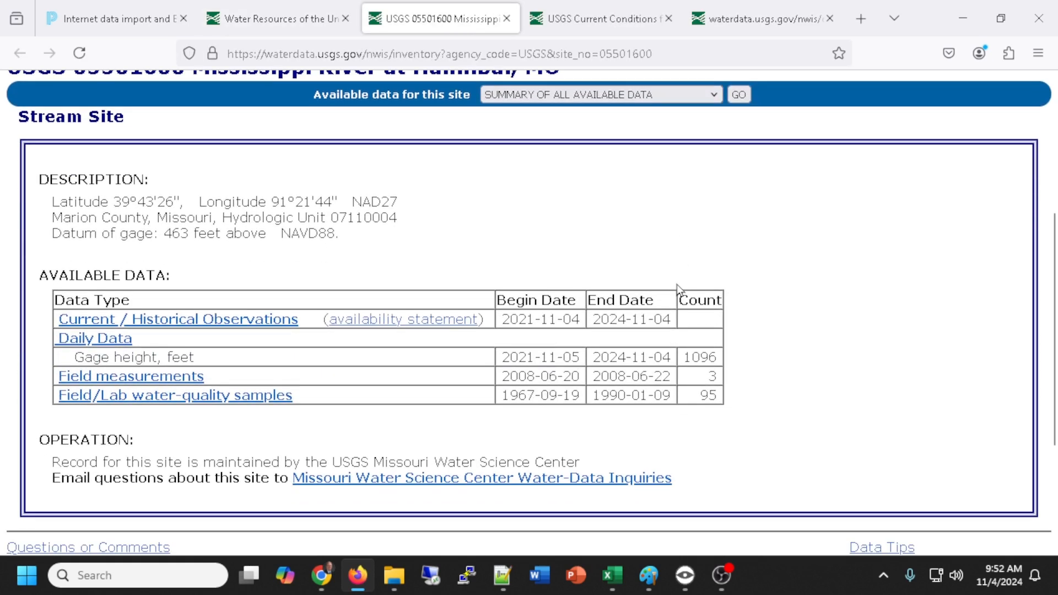
{"action": "scroll", "coordinate": [677, 286], "scroll_direction": "down", "scroll_amount": 2}
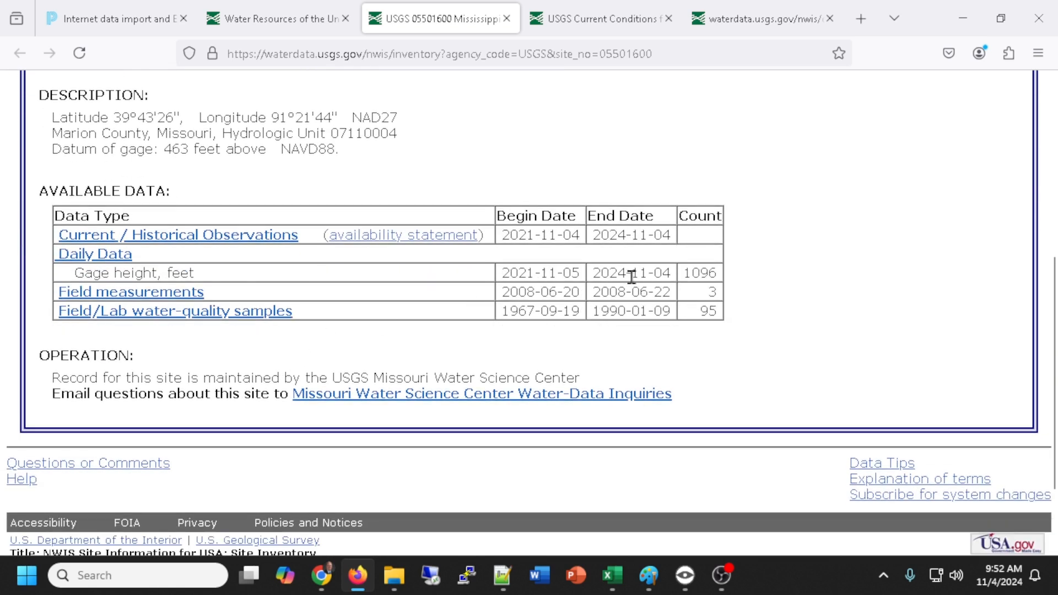
{"action": "left_click", "coordinate": [97, 255]}
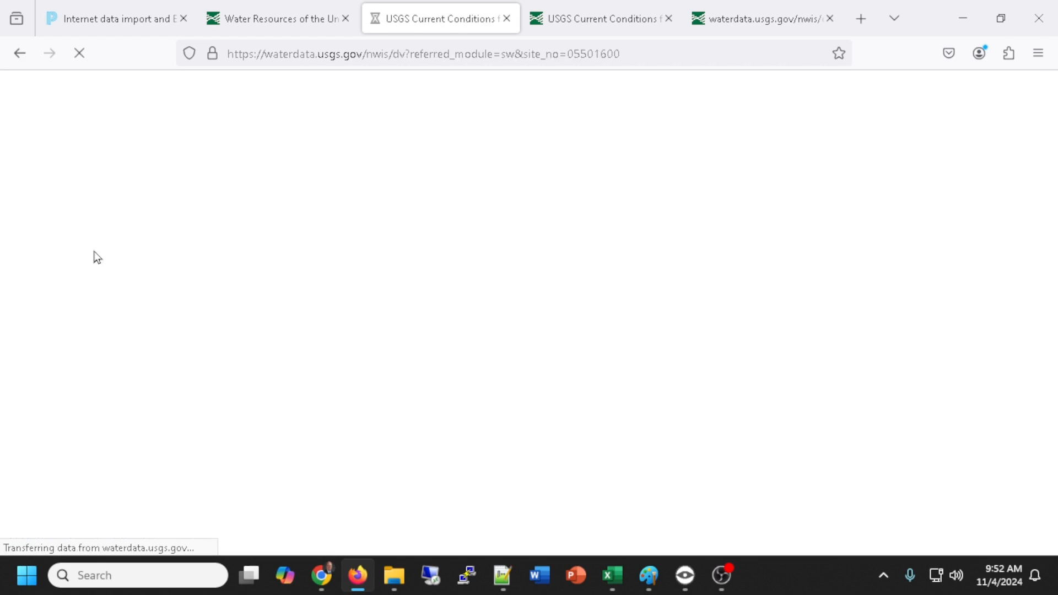
{"action": "scroll", "coordinate": [667, 331], "scroll_direction": "down", "scroll_amount": 6}
{"action": "scroll", "coordinate": [669, 342], "scroll_direction": "down", "scroll_amount": 2}
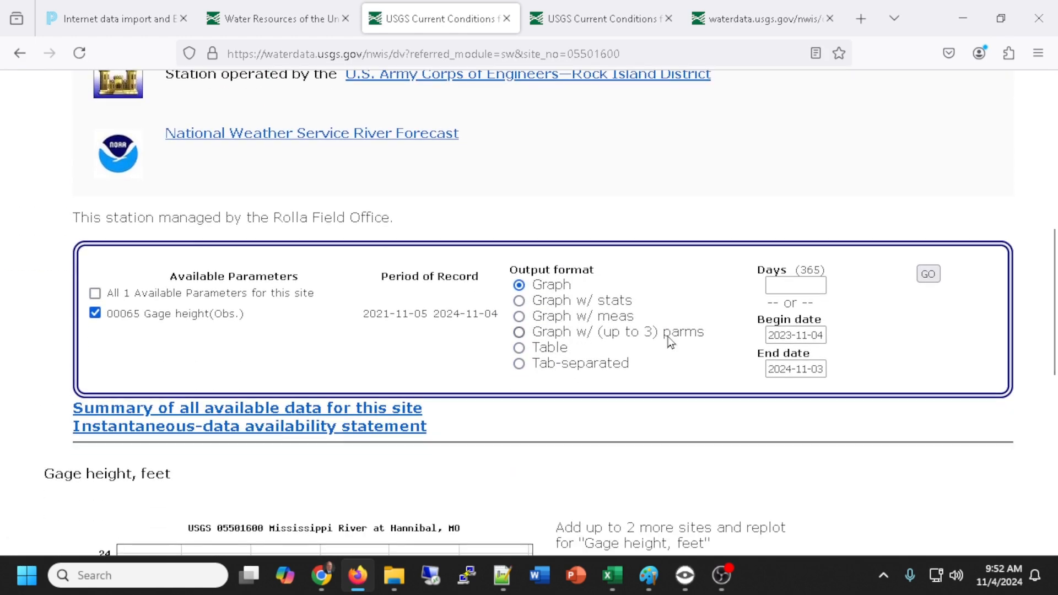
Set the begin date to 2019-11-04 and choose Tab-separated output for the Hannibal, MO gage height data.
{"action": "left_click", "coordinate": [791, 336]}
{"action": "key", "text": "BackSpace"}
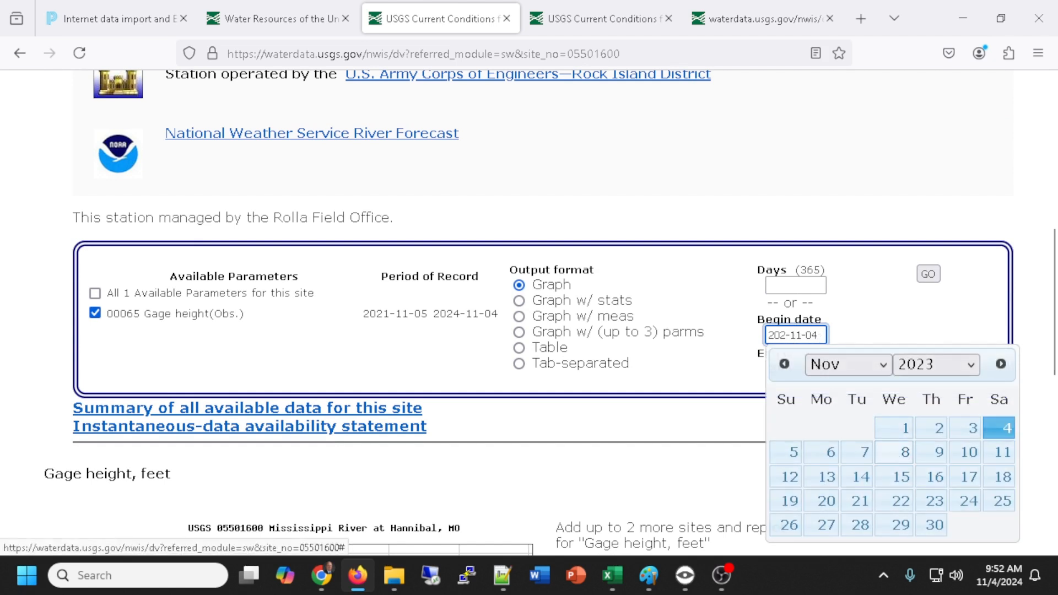
{"action": "key", "text": "BackSpace"}
{"action": "type", "text": "19"}
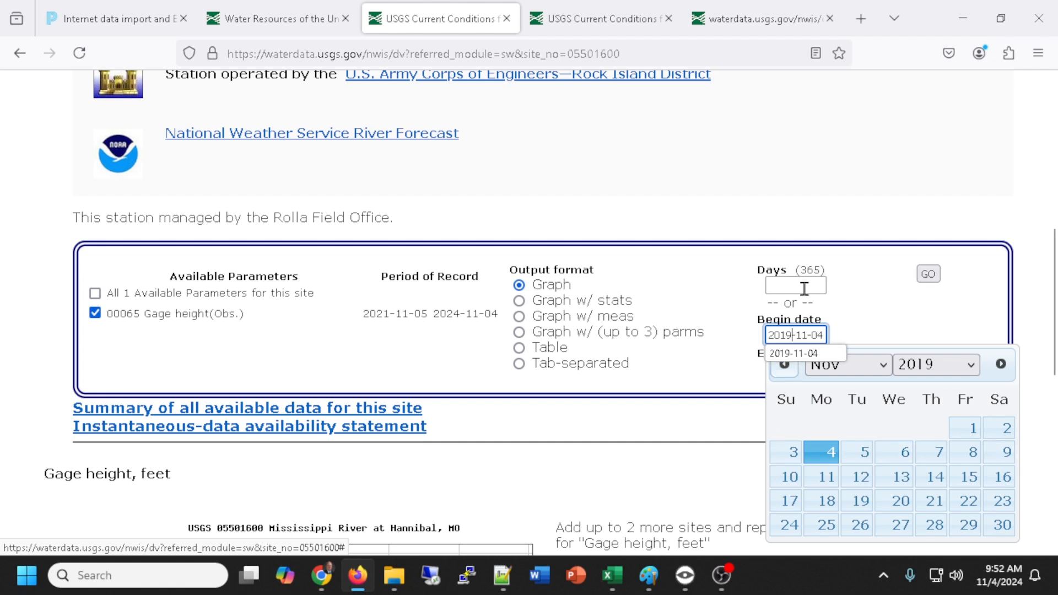
{"action": "left_click", "coordinate": [699, 374]}
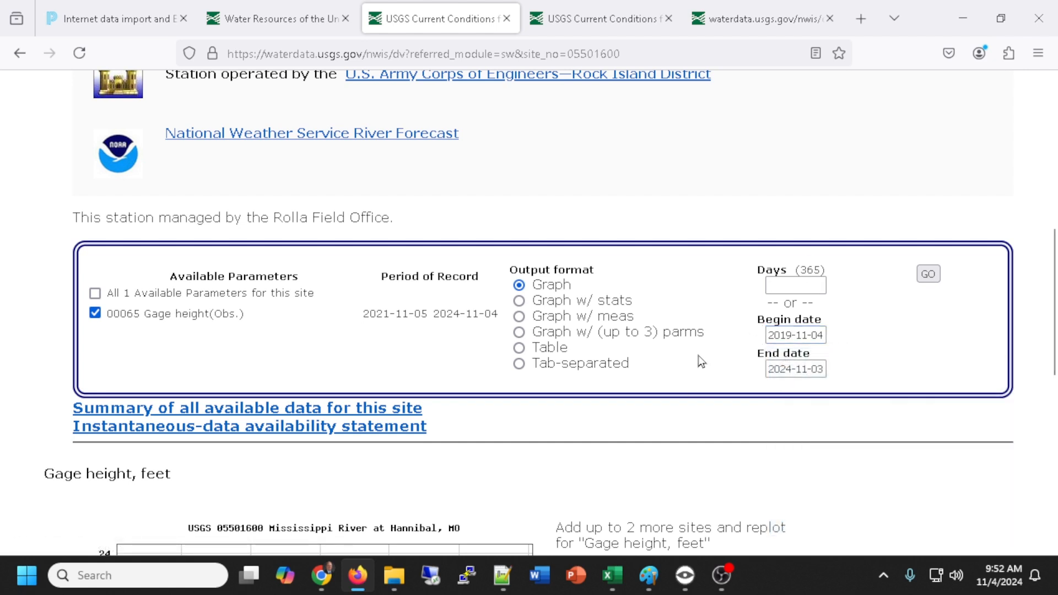
{"action": "scroll", "coordinate": [700, 361], "scroll_direction": "down", "scroll_amount": 3}
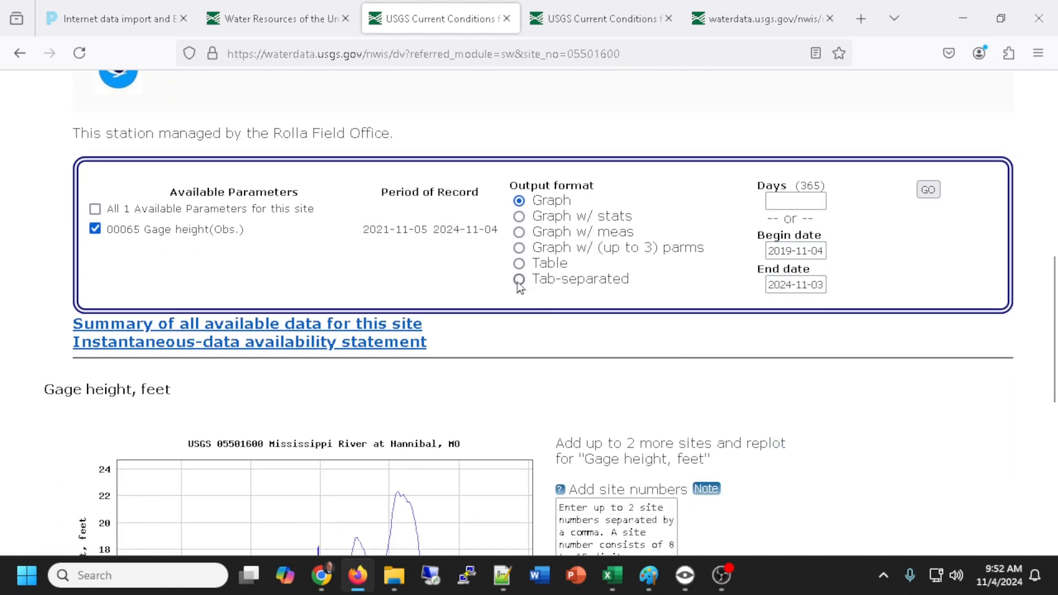
{"action": "left_click", "coordinate": [520, 280]}
Return to the USGS map, close the Hannibal site information and examine the Mississippi River's course between the Clayton and Hannibal gages.
{"action": "left_click", "coordinate": [296, 24]}
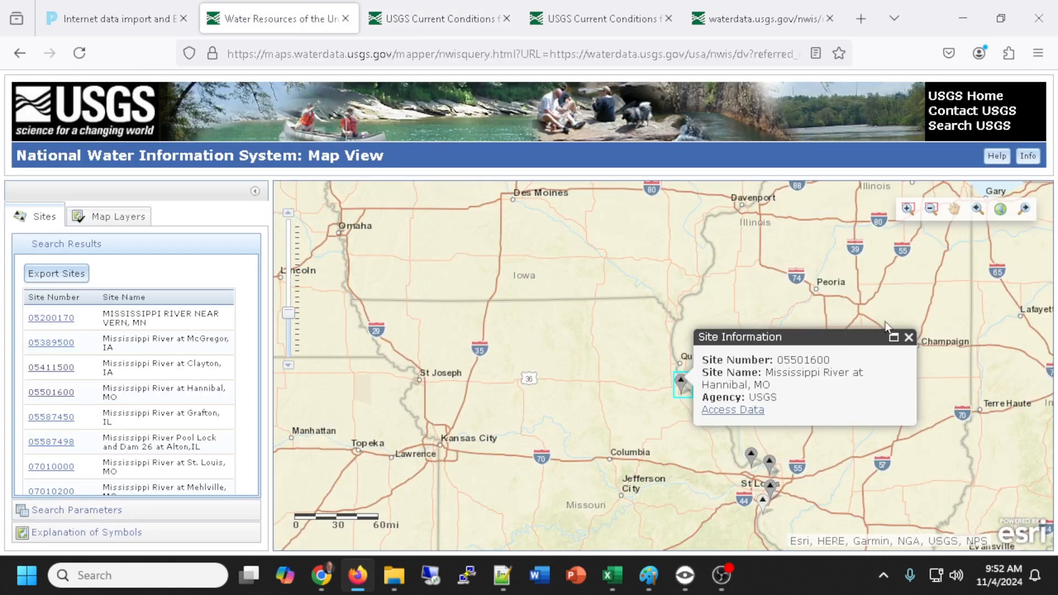
{"action": "left_click", "coordinate": [908, 338]}
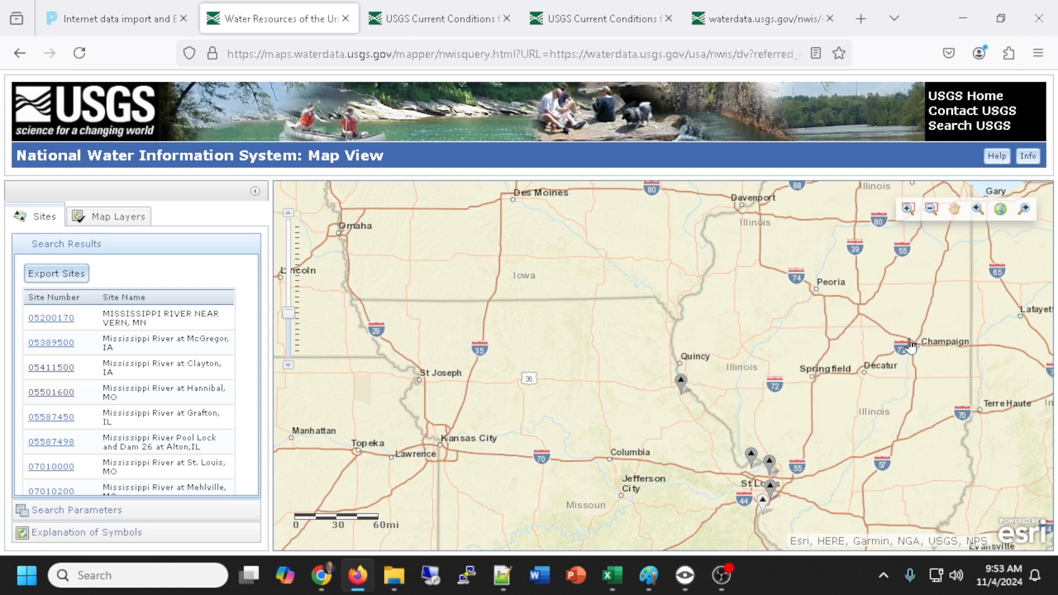
{"action": "scroll", "coordinate": [720, 330], "scroll_direction": "up", "scroll_amount": 1}
{"action": "left_click_drag", "start_coordinate": [690, 293], "coordinate": [685, 590]}
{"action": "left_click_drag", "start_coordinate": [654, 301], "coordinate": [697, 349]}
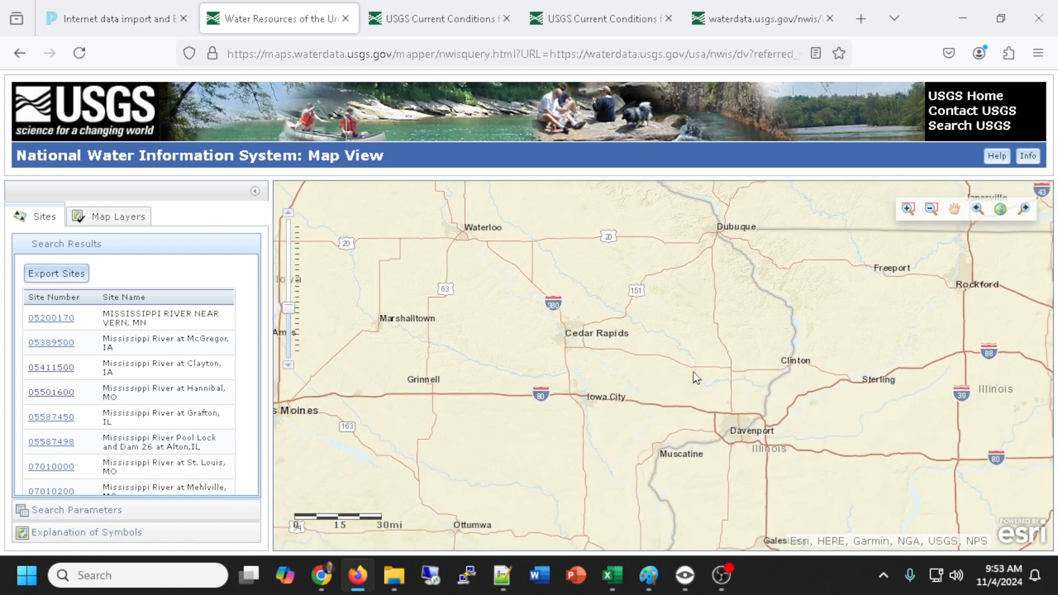
{"action": "scroll", "coordinate": [697, 369], "scroll_direction": "down", "scroll_amount": 1}
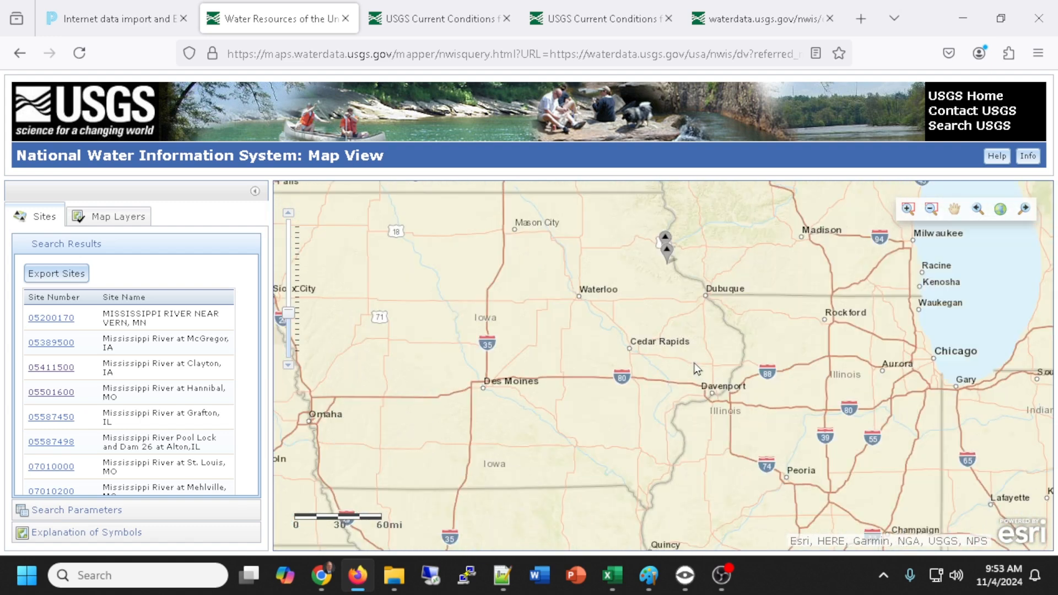
{"action": "left_click_drag", "start_coordinate": [688, 428], "coordinate": [689, 274]}
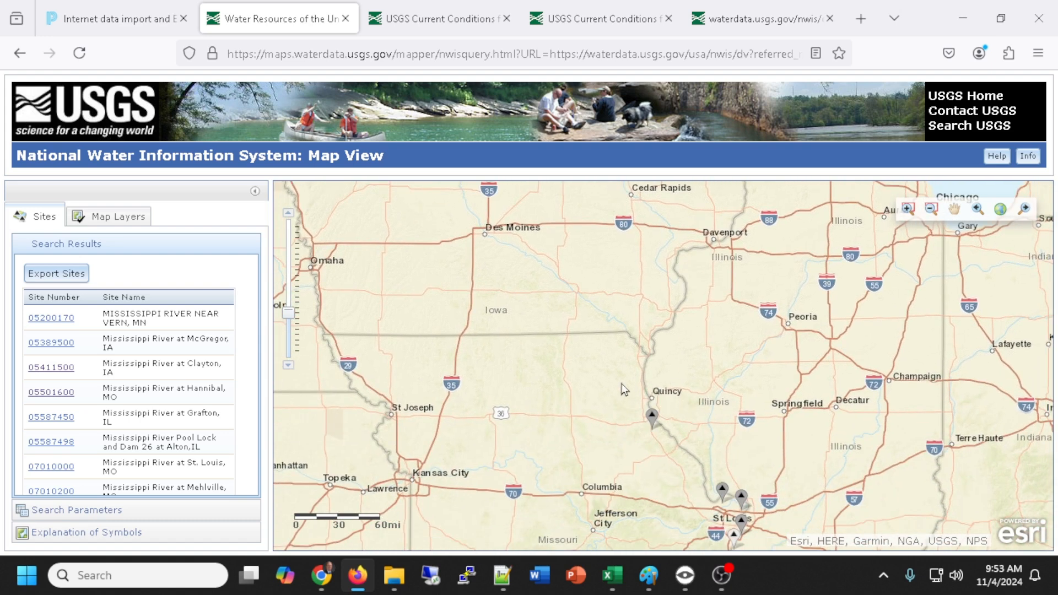
{"action": "left_click_drag", "start_coordinate": [738, 290], "coordinate": [736, 385]}
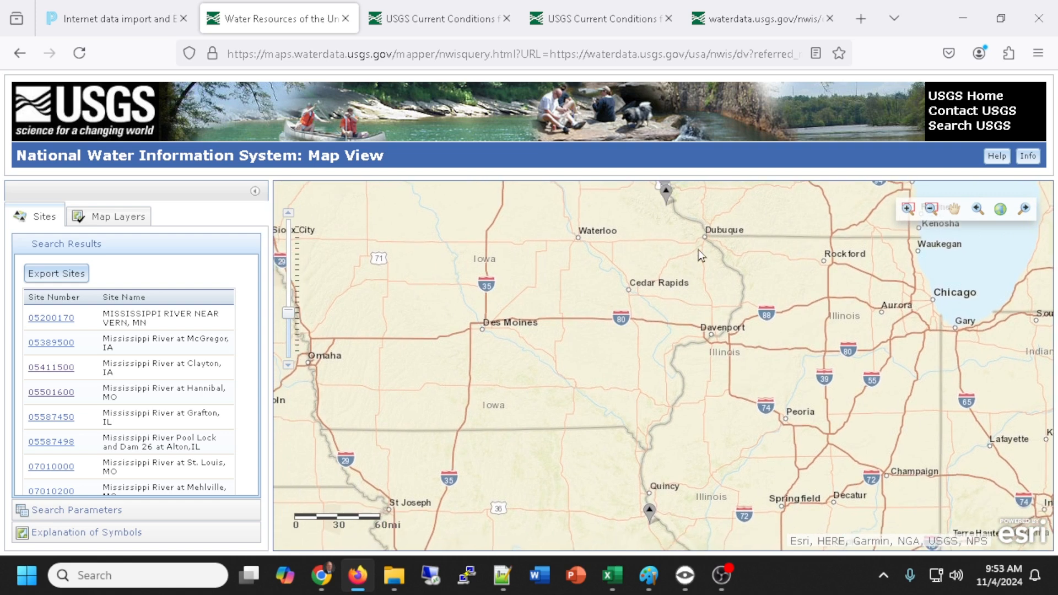
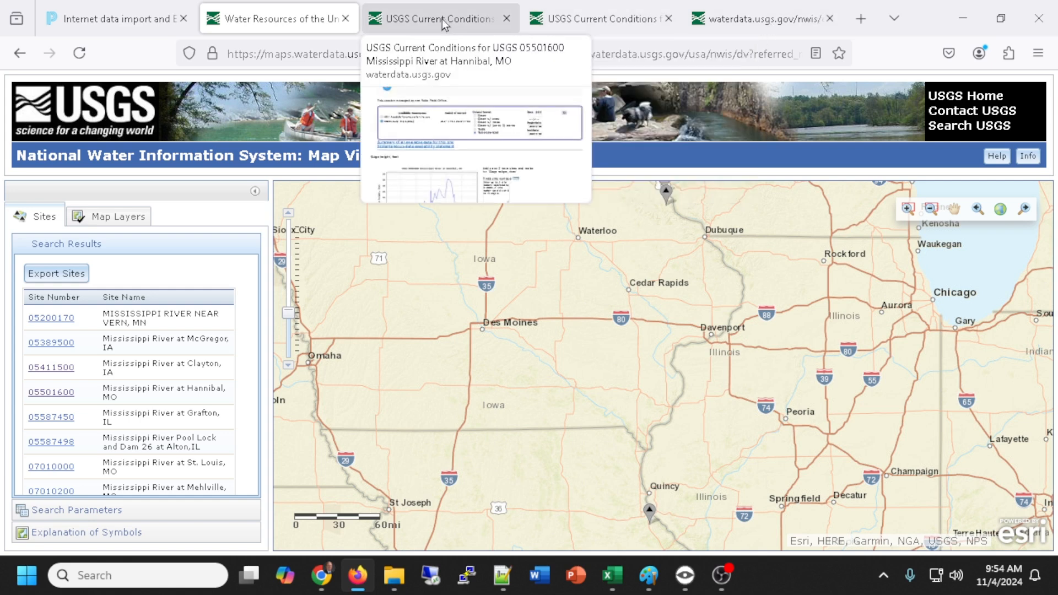
Return to the Hannibal, MO daily data page and retrieve the tab-separated gage height data.
{"action": "left_click", "coordinate": [442, 19]}
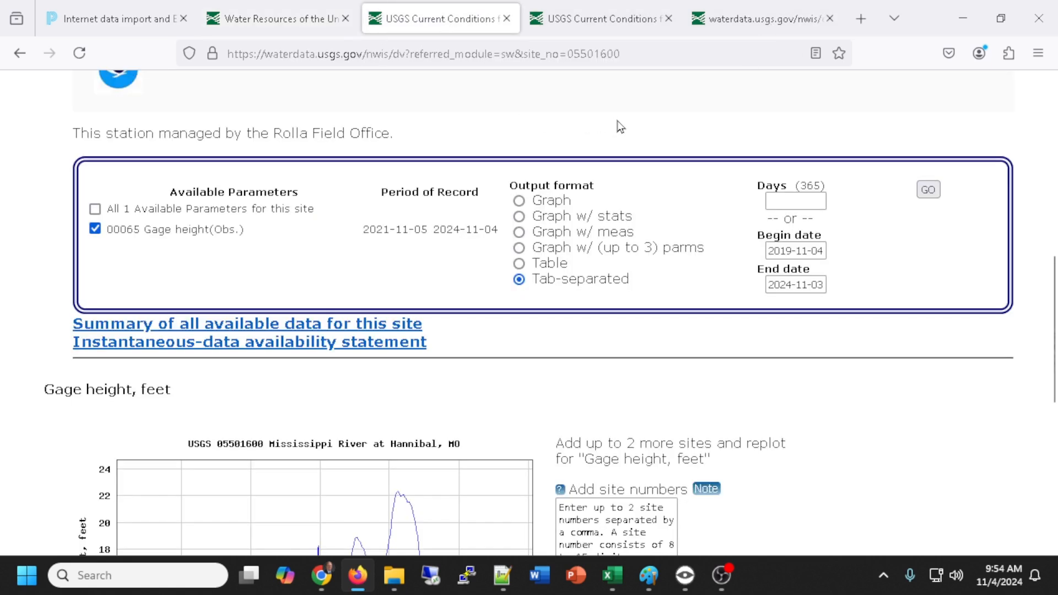
{"action": "scroll", "coordinate": [619, 123], "scroll_direction": "up", "scroll_amount": 3}
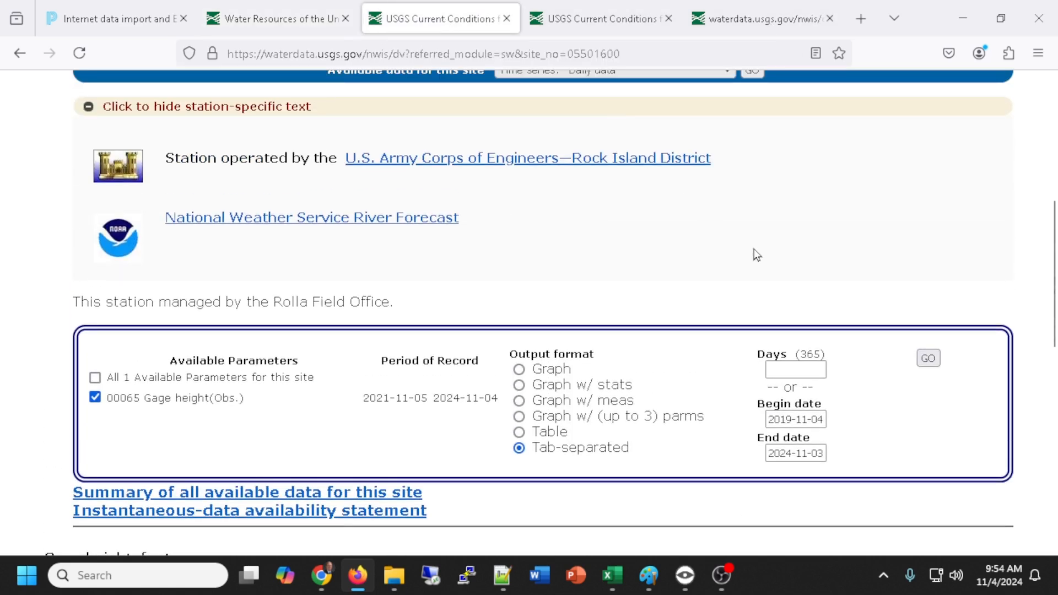
{"action": "scroll", "coordinate": [754, 251], "scroll_direction": "up", "scroll_amount": 3}
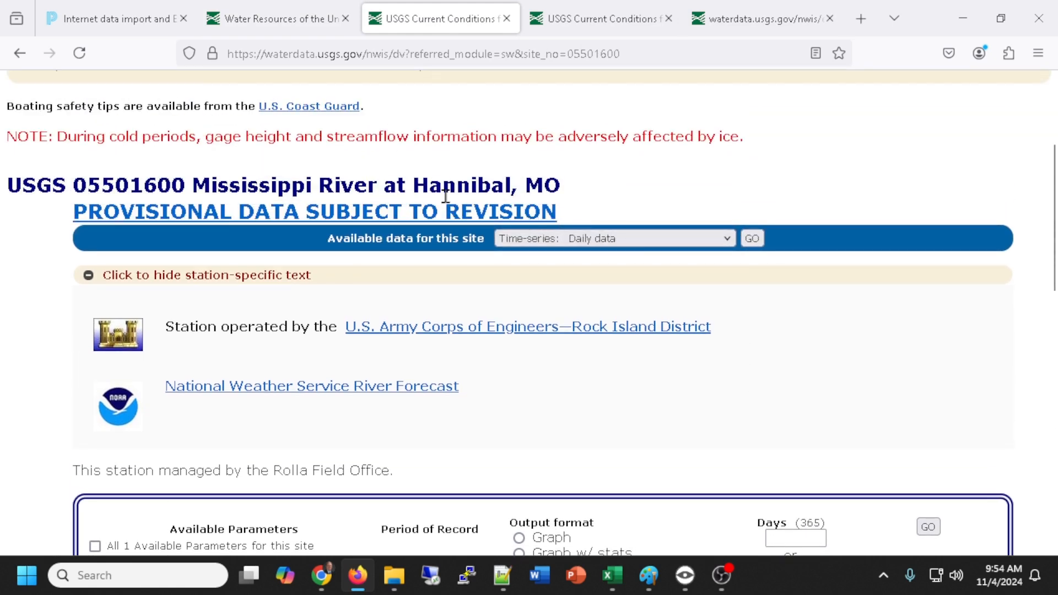
{"action": "scroll", "coordinate": [603, 208], "scroll_direction": "down", "scroll_amount": 6}
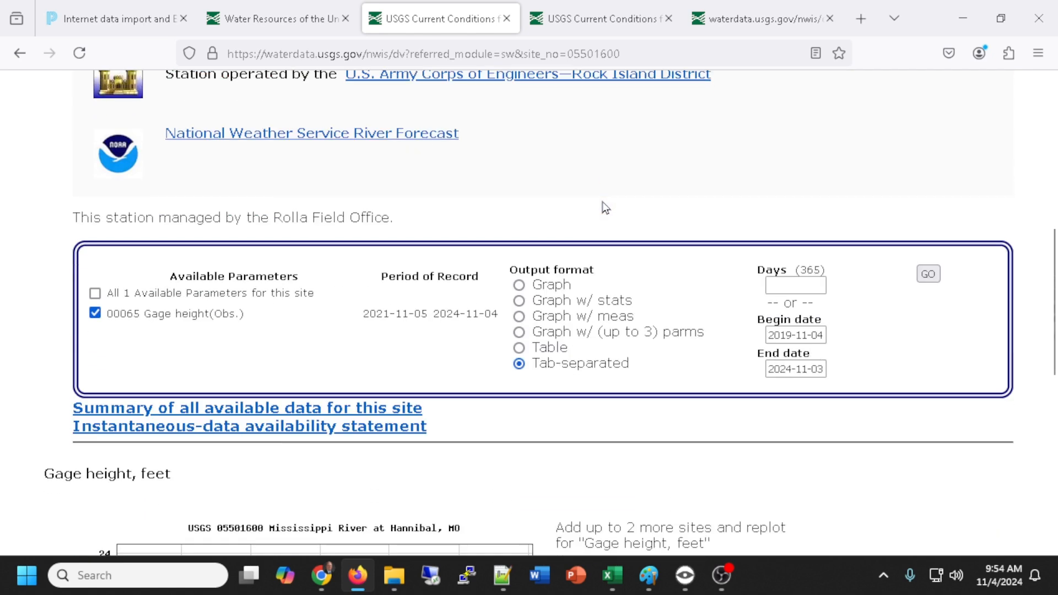
{"action": "left_click", "coordinate": [930, 191]}
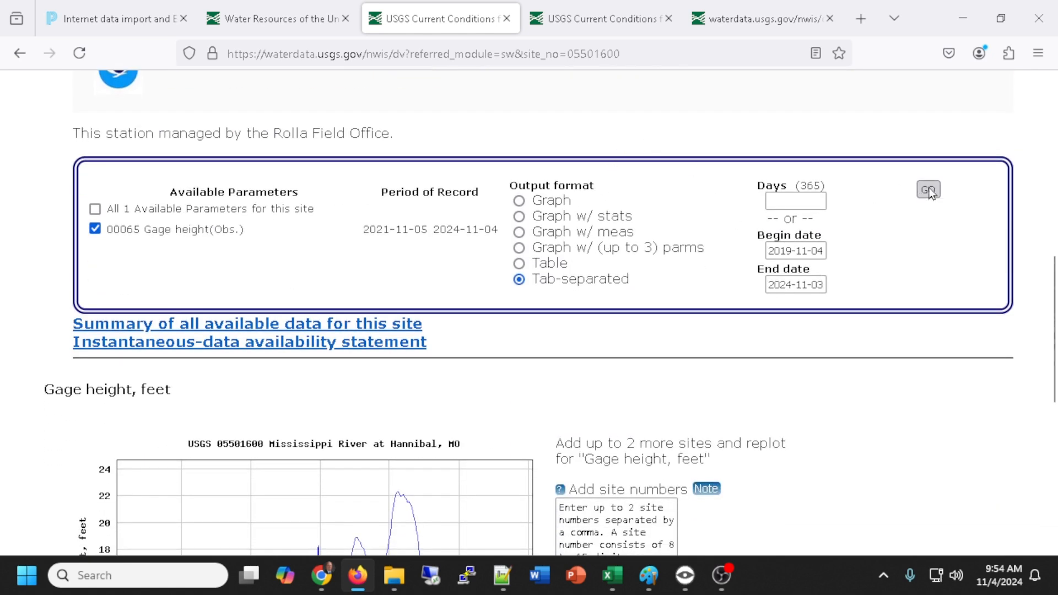
{"action": "left_click", "coordinate": [930, 191]}
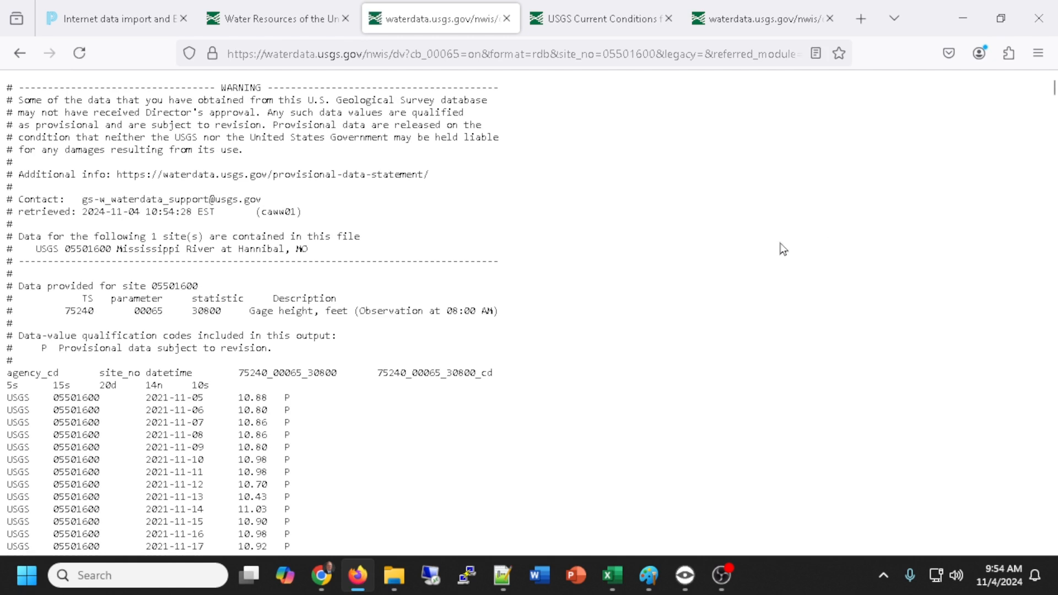
{"action": "scroll", "coordinate": [783, 249], "scroll_direction": "down", "scroll_amount": 3}
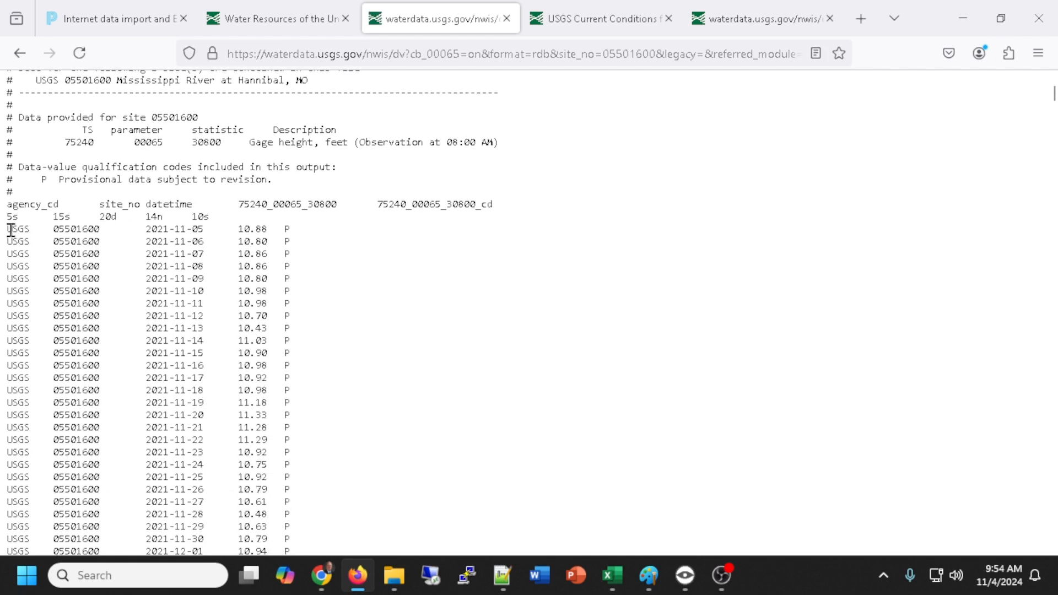
{"action": "left_click_drag", "start_coordinate": [7, 230], "coordinate": [310, 452]}
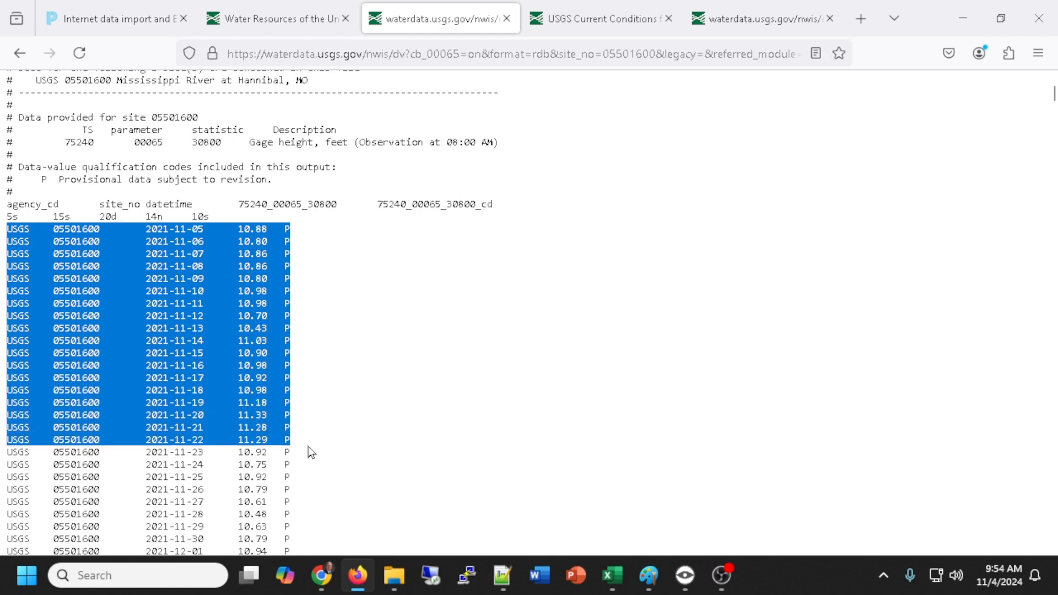
{"action": "left_click", "coordinate": [1046, 116]}
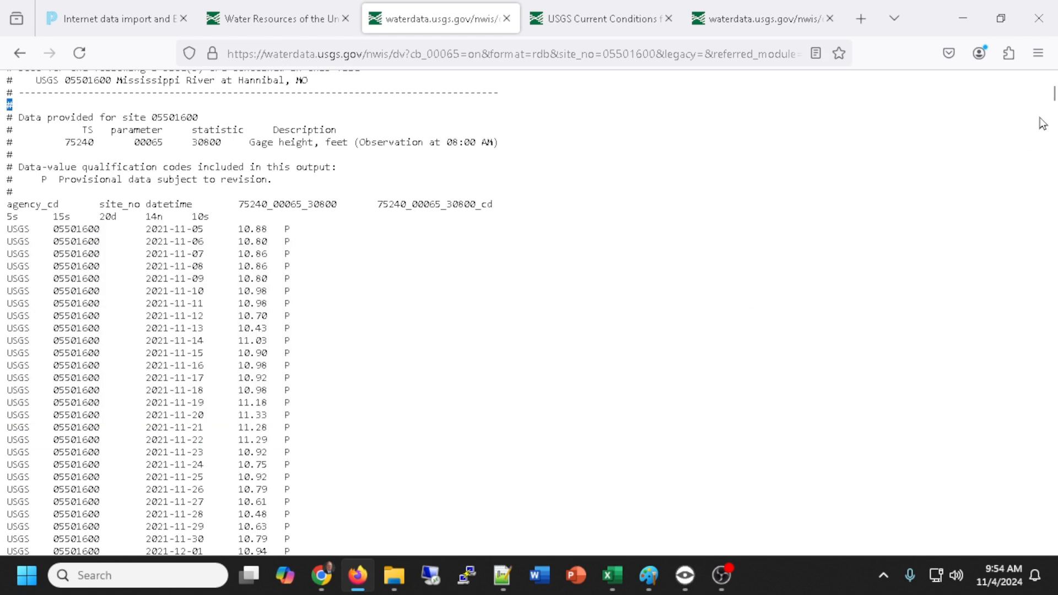
{"action": "left_click_drag", "start_coordinate": [1043, 111], "coordinate": [1037, 150]}
{"action": "left_click", "coordinate": [376, 185]}
Select and copy all Hannibal data rows from 2021-11-05 through 2024-11-03, leaving out the header text.
{"action": "left_click_drag", "start_coordinate": [8, 229], "coordinate": [281, 303]}
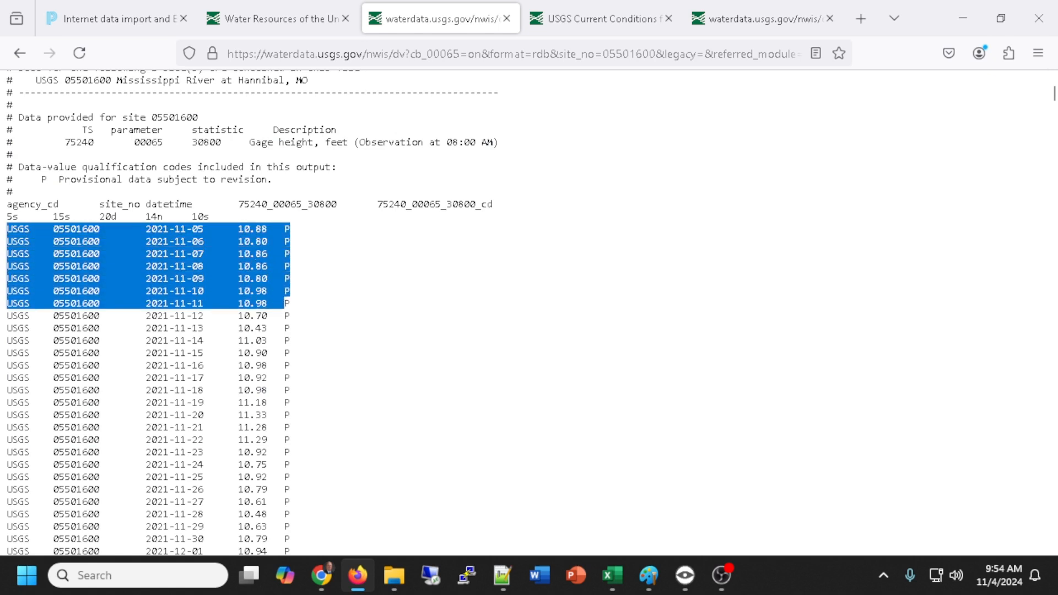
{"action": "left_click_drag", "start_coordinate": [1054, 97], "coordinate": [1054, 546]}
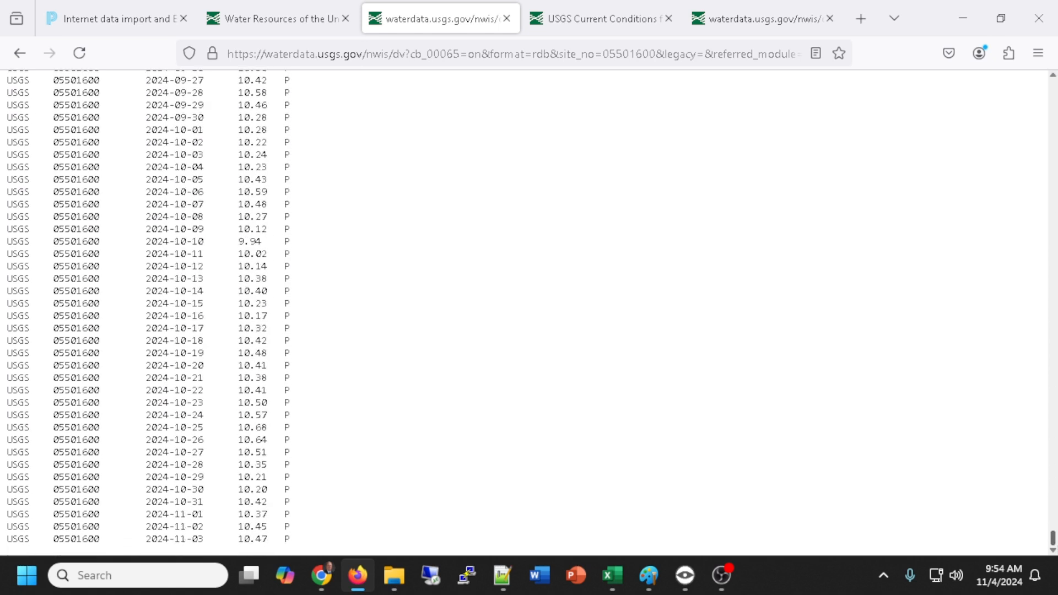
{"action": "left_click", "coordinate": [329, 542], "text": "shift"}
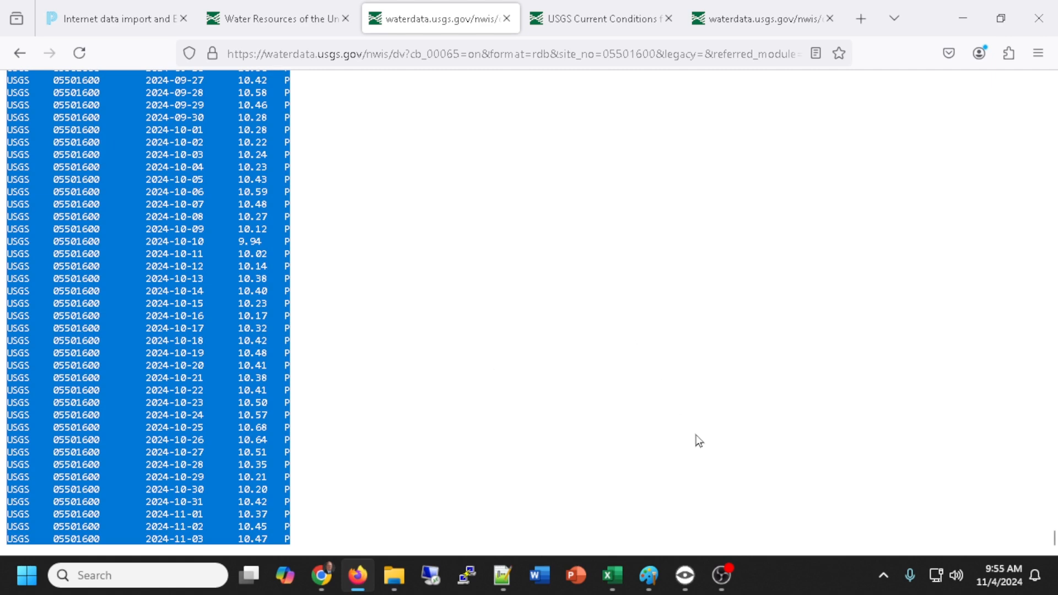
Switch to the Book3 workbook in Excel and rename Sheet1 as Clayton IA.
{"action": "left_click", "coordinate": [624, 582]}
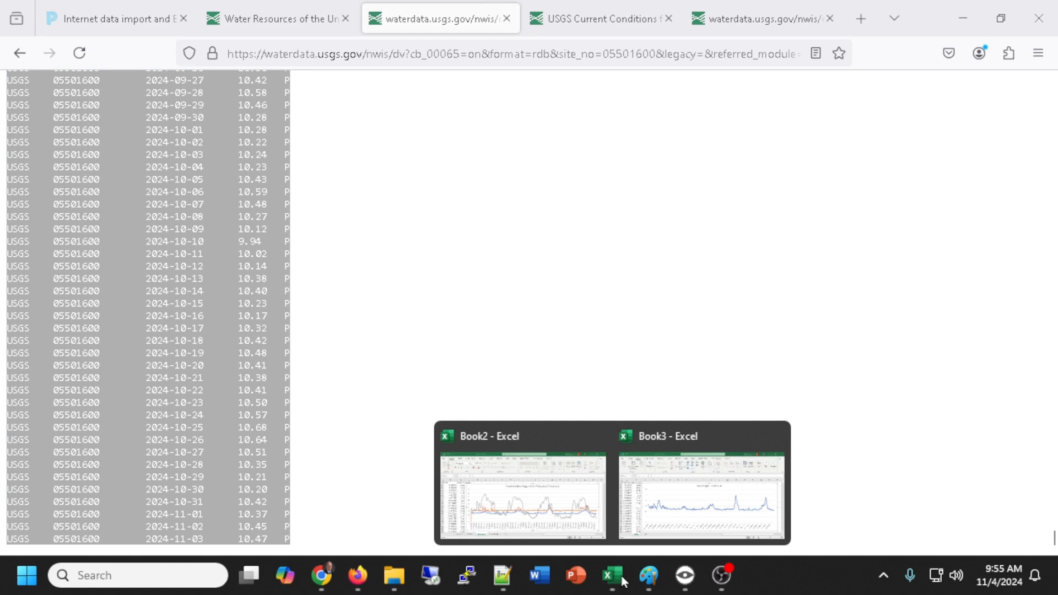
{"action": "left_click", "coordinate": [687, 483]}
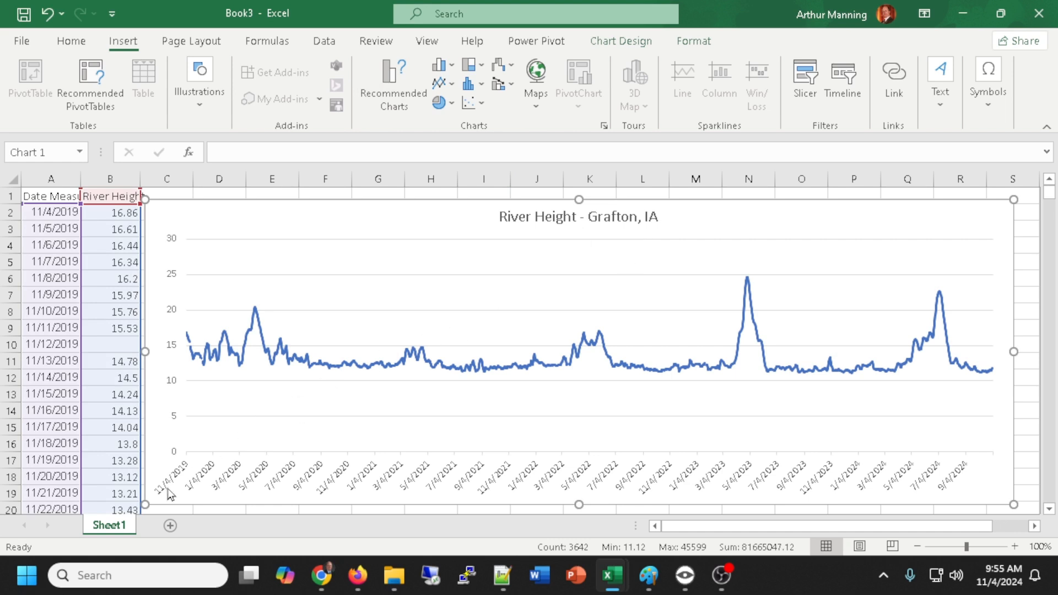
{"action": "double_click", "coordinate": [112, 526]}
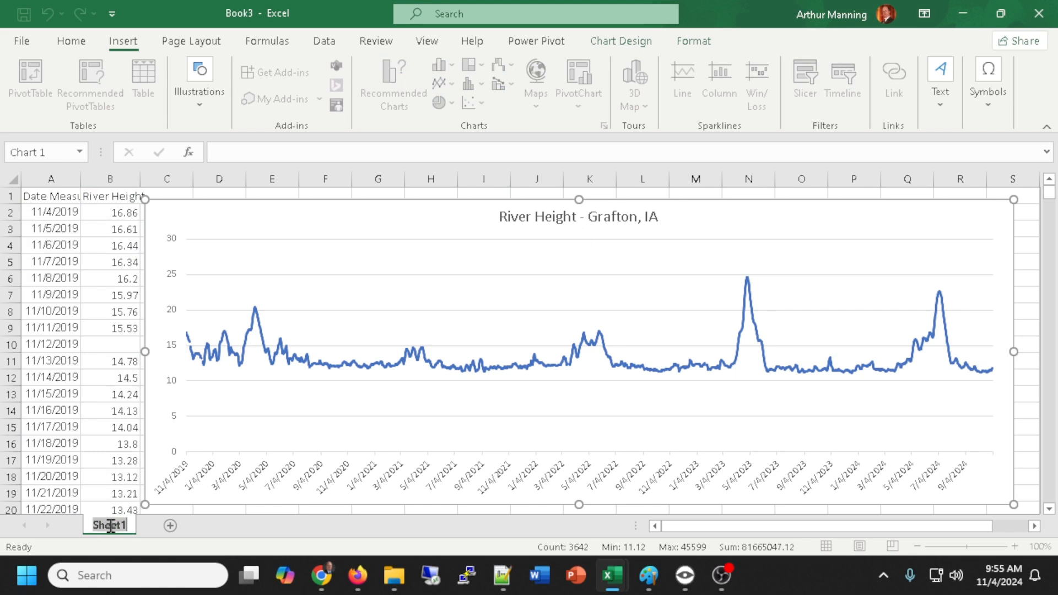
{"action": "type", "text": "Grafton IA"}
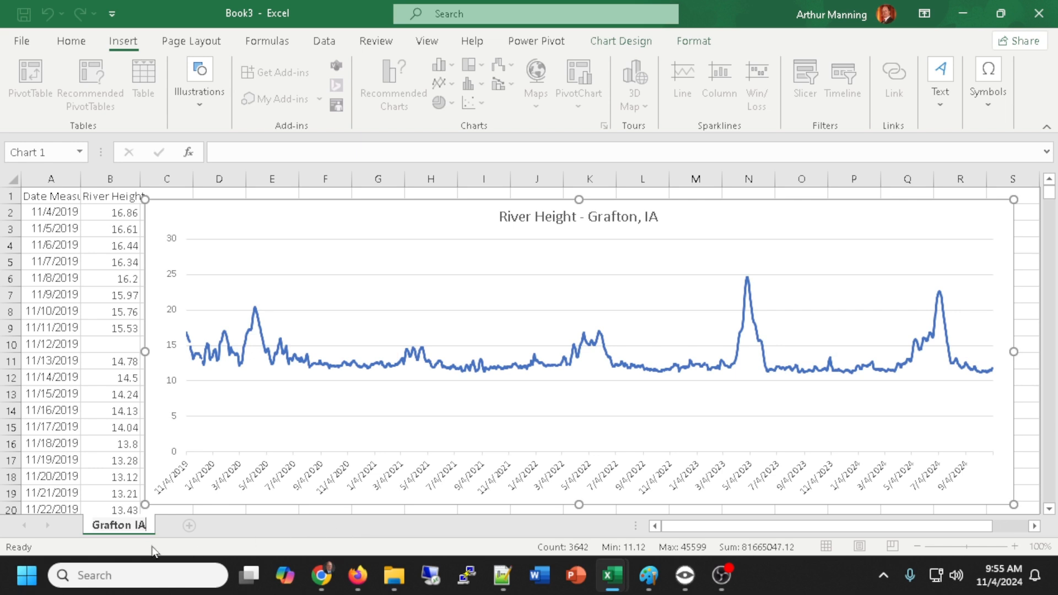
{"action": "left_click_drag", "start_coordinate": [131, 524], "coordinate": [83, 533]}
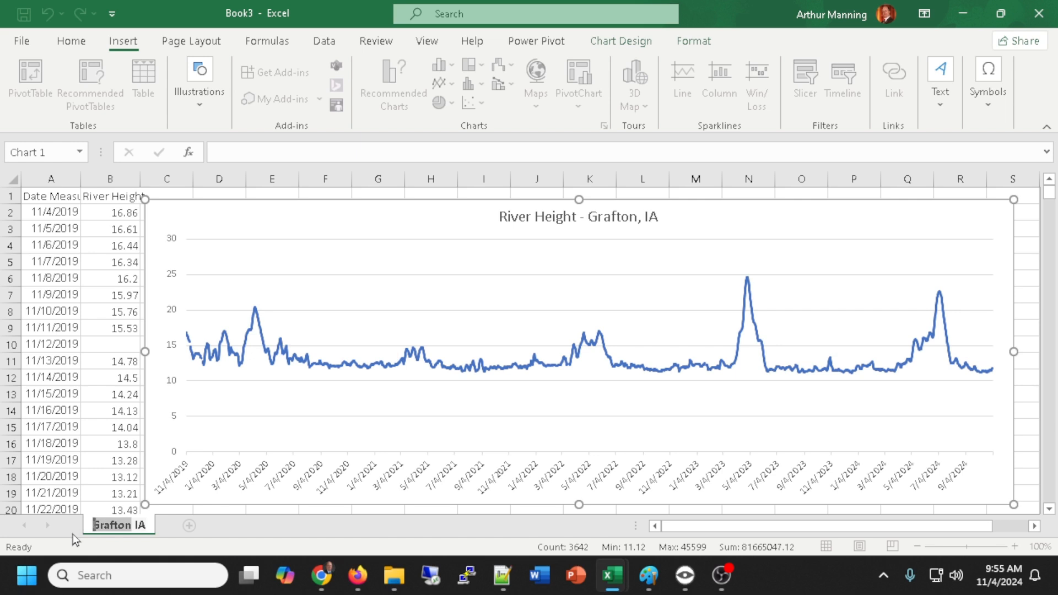
{"action": "type", "text": "Clayto"}
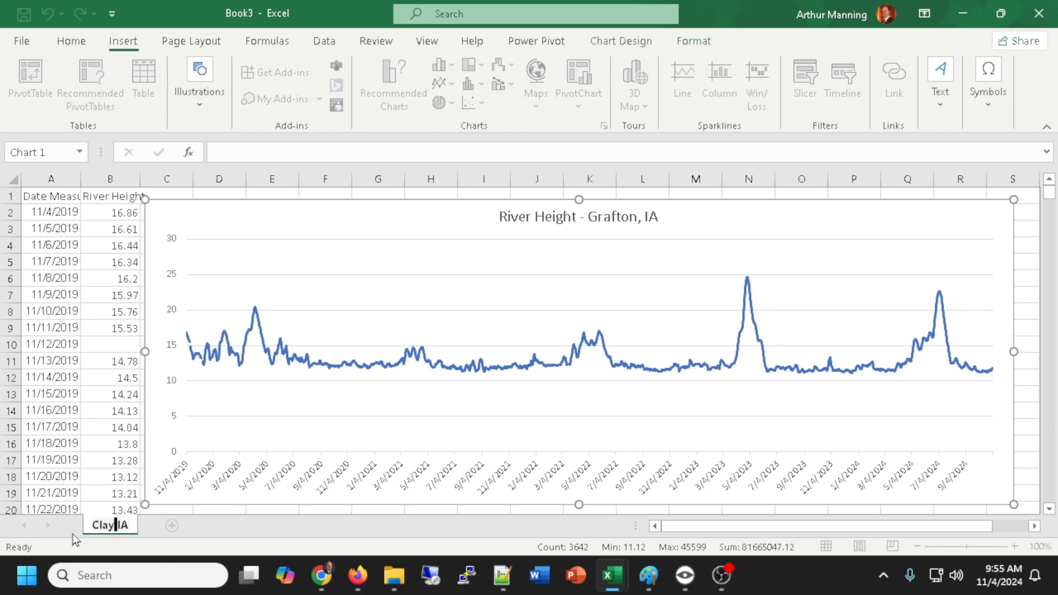
{"action": "type", "text": "n"}
{"action": "key", "text": "Return"}
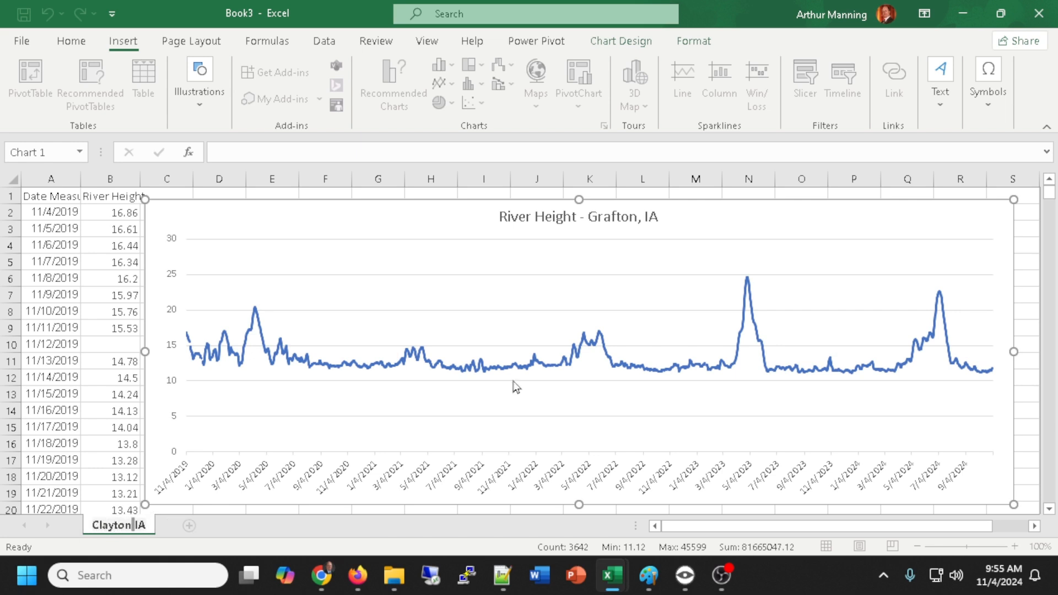
Change the chart title to "River Height - Clayton, IA" and close the chart title formatting options.
{"action": "double_click", "coordinate": [612, 216]}
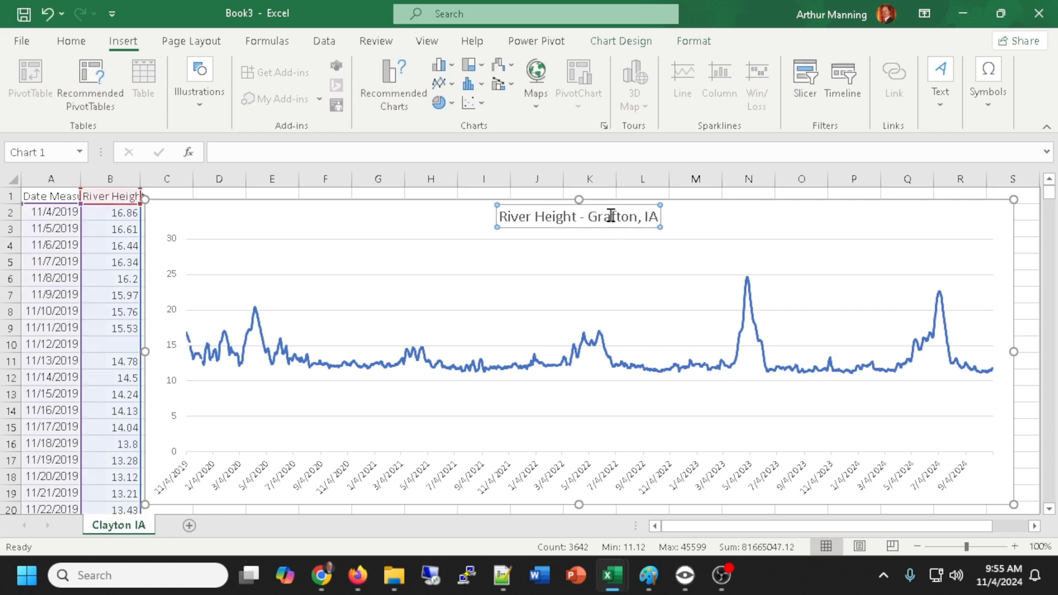
{"action": "left_click_drag", "start_coordinate": [638, 217], "coordinate": [587, 218]}
{"action": "type", "text": "Clayton"}
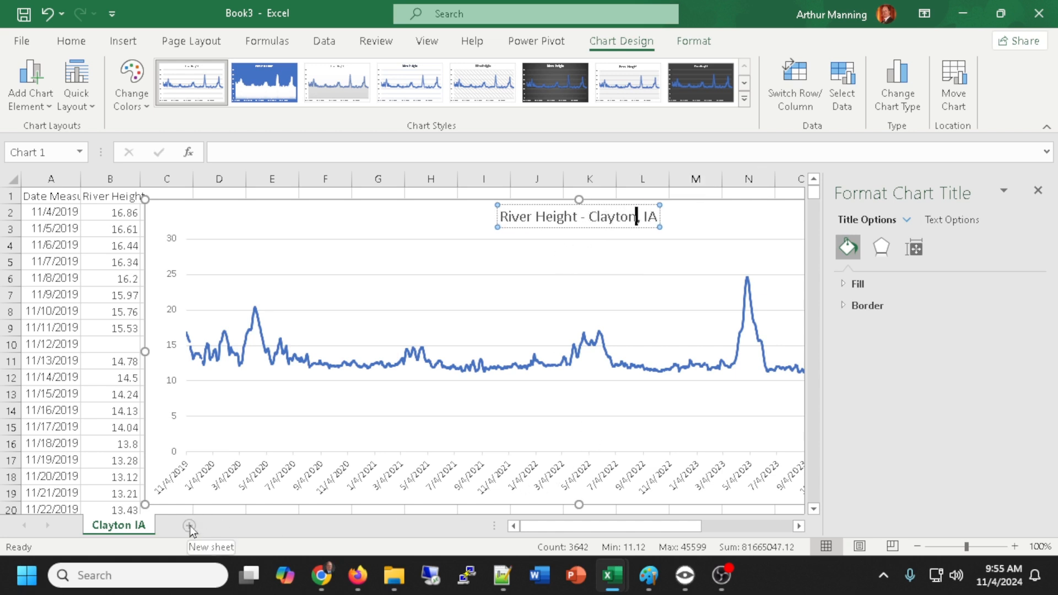
{"action": "left_click", "coordinate": [1039, 190]}
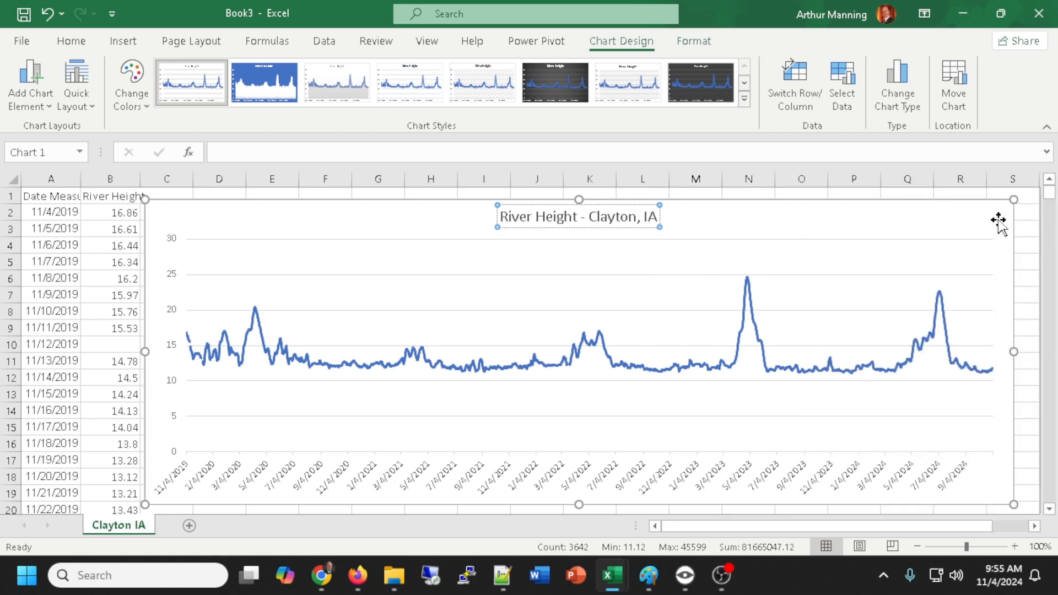
Add a new worksheet after Clayton IA and paste the copied Hannibal gage height rows starting at cell A1.
{"action": "left_click", "coordinate": [189, 525]}
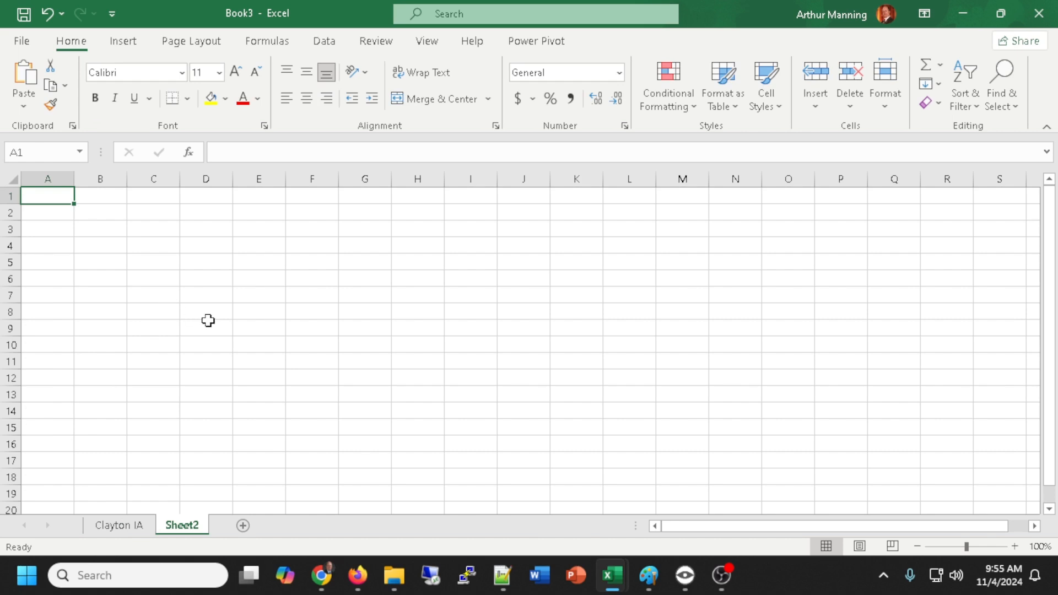
{"action": "key", "text": "ctrl+v"}
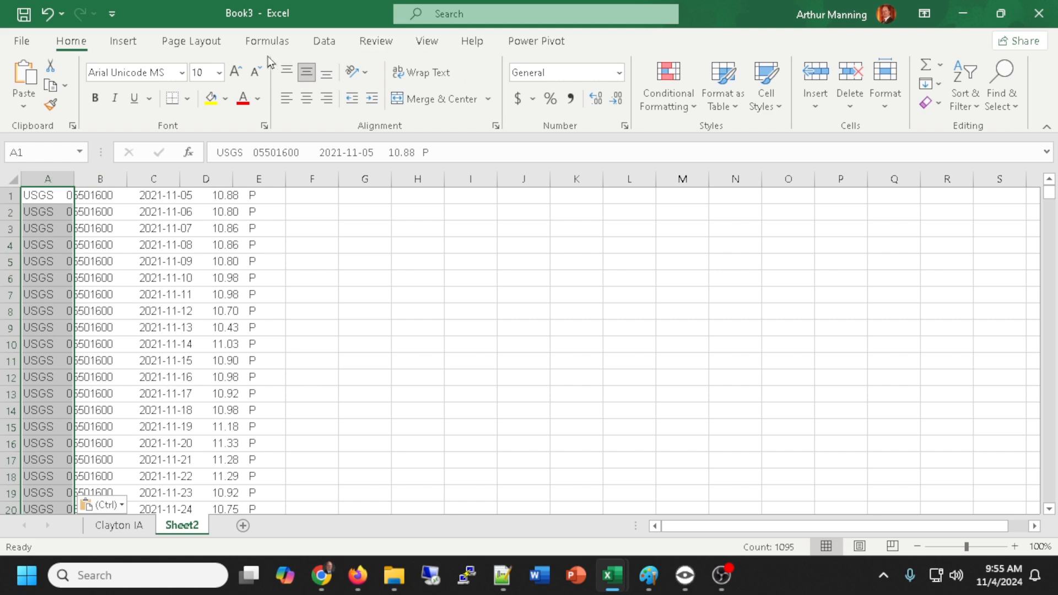
Start splitting the pasted Hannibal rows in column A into columns as delimited text, using space and treating consecutive delimiters as one.
{"action": "left_click", "coordinate": [315, 43]}
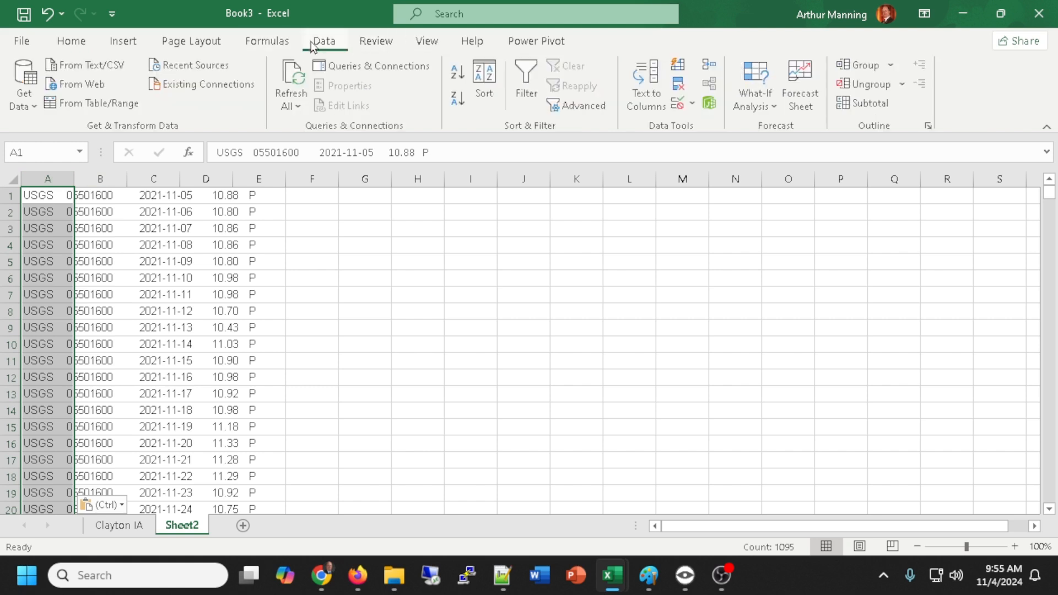
{"action": "left_click", "coordinate": [654, 77]}
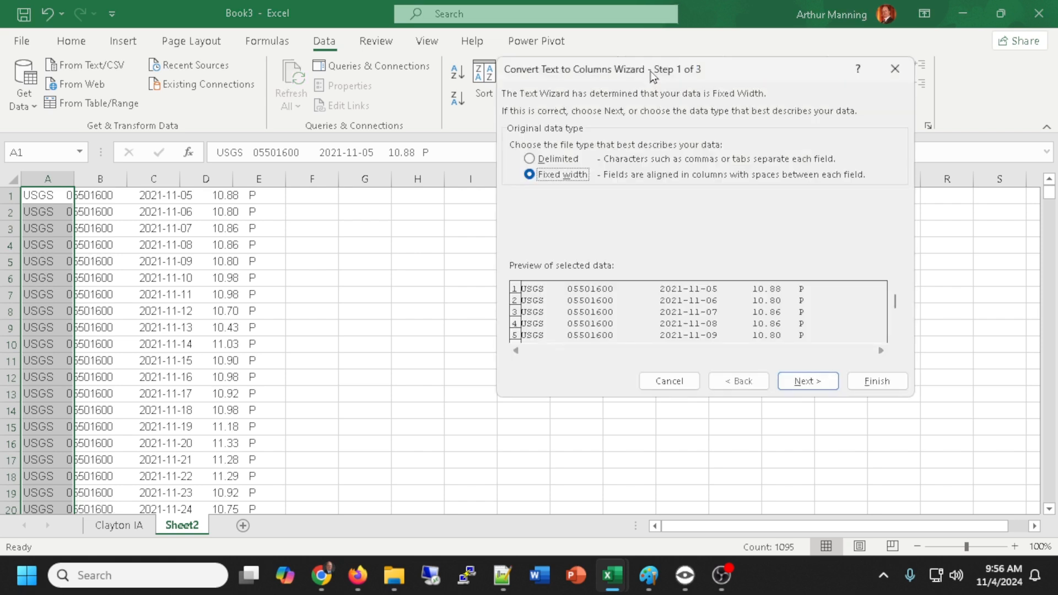
{"action": "left_click", "coordinate": [530, 159]}
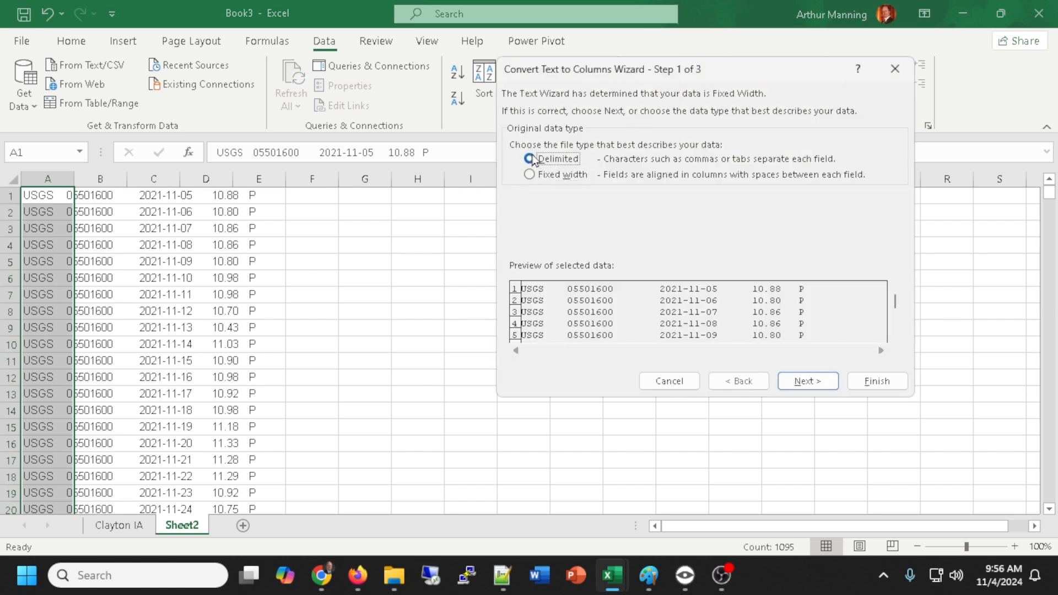
{"action": "left_click", "coordinate": [810, 383]}
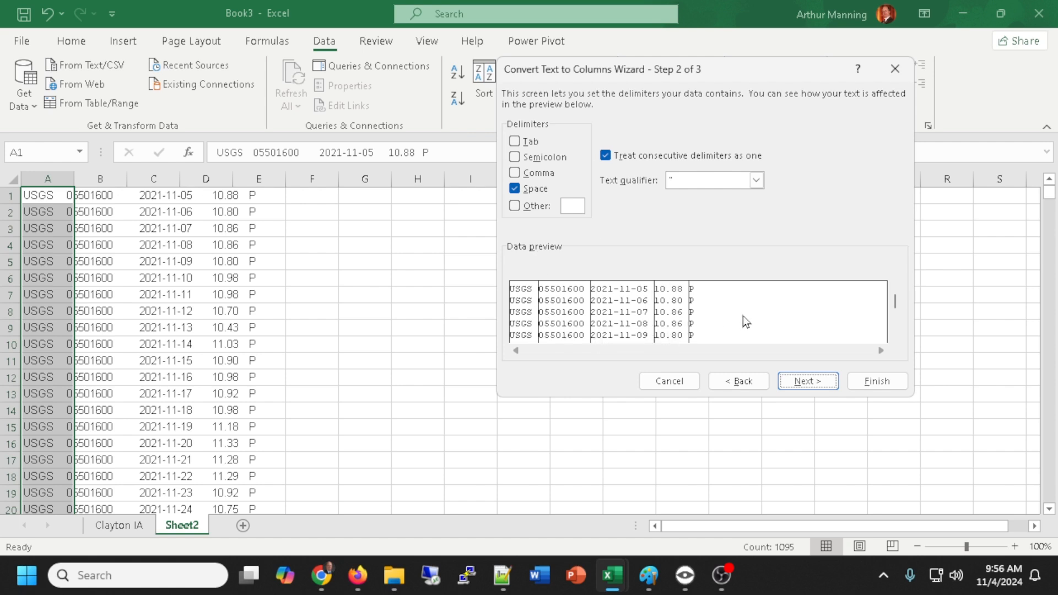
{"action": "left_click", "coordinate": [831, 384]}
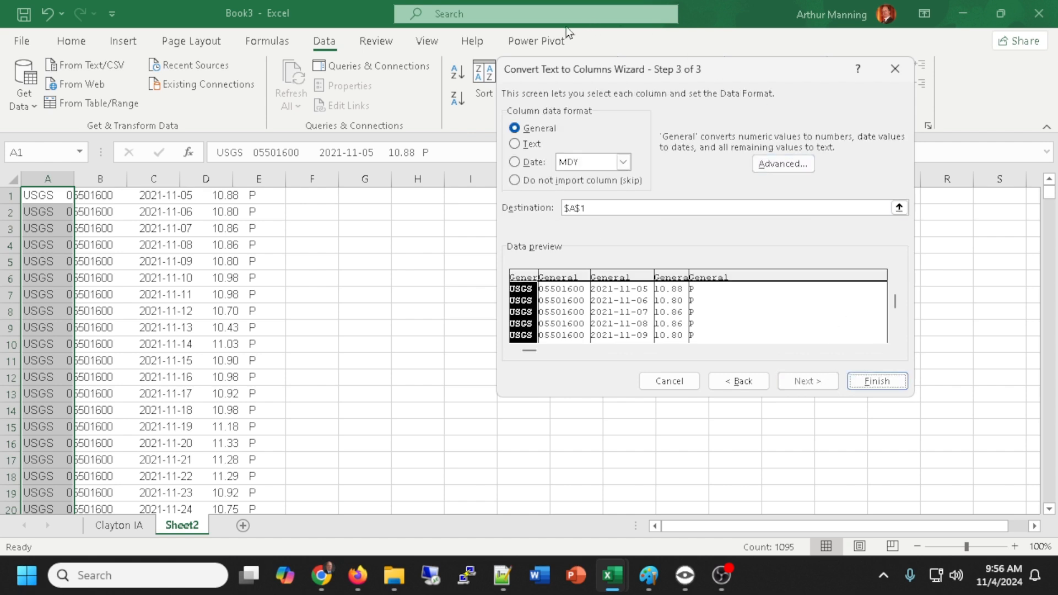
Skip the agency, site number and P columns, finish the text-to-columns conversion, and autofit the width of date column A.
{"action": "left_click", "coordinate": [514, 181]}
{"action": "left_click", "coordinate": [567, 278]}
{"action": "left_click", "coordinate": [515, 181]}
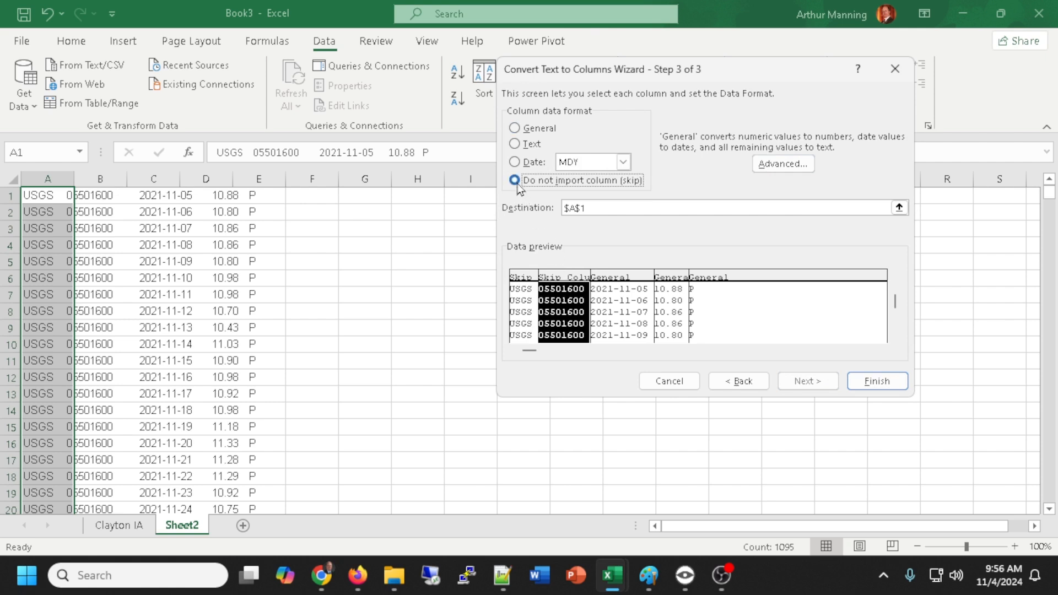
{"action": "left_click", "coordinate": [719, 278]}
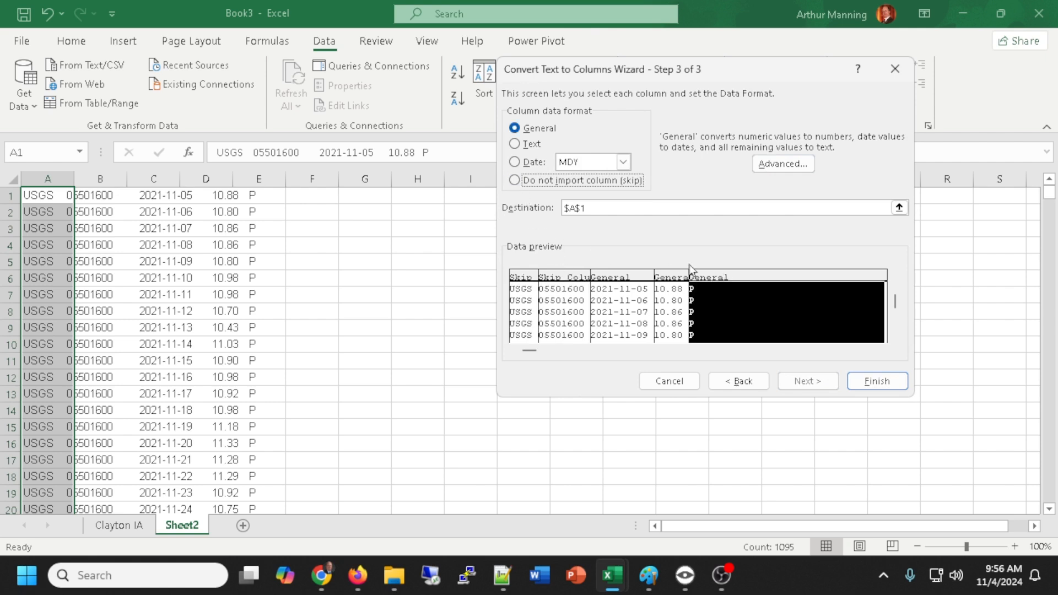
{"action": "left_click", "coordinate": [524, 182]}
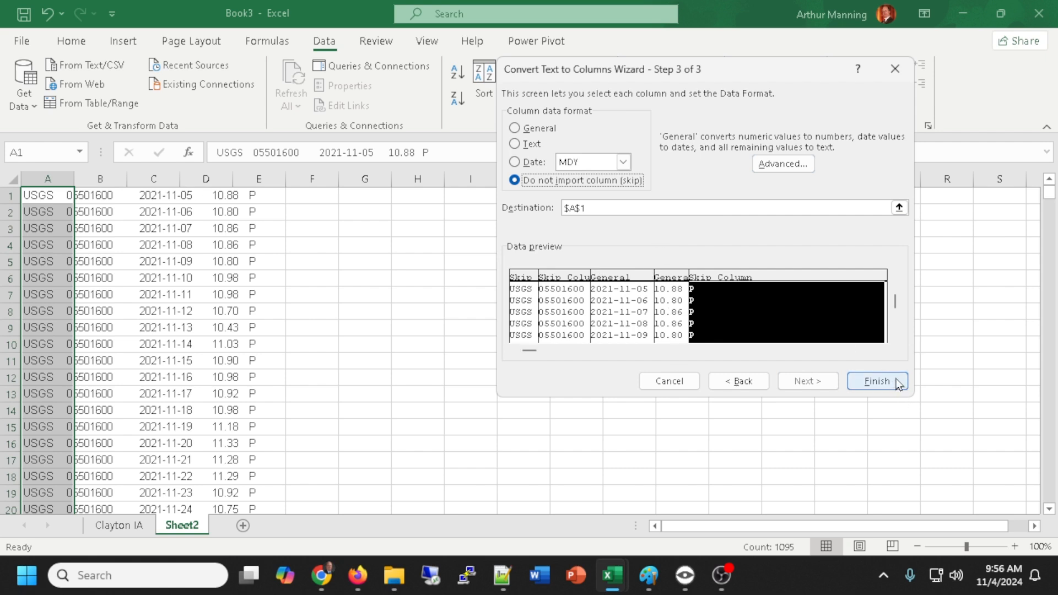
{"action": "left_click", "coordinate": [878, 381]}
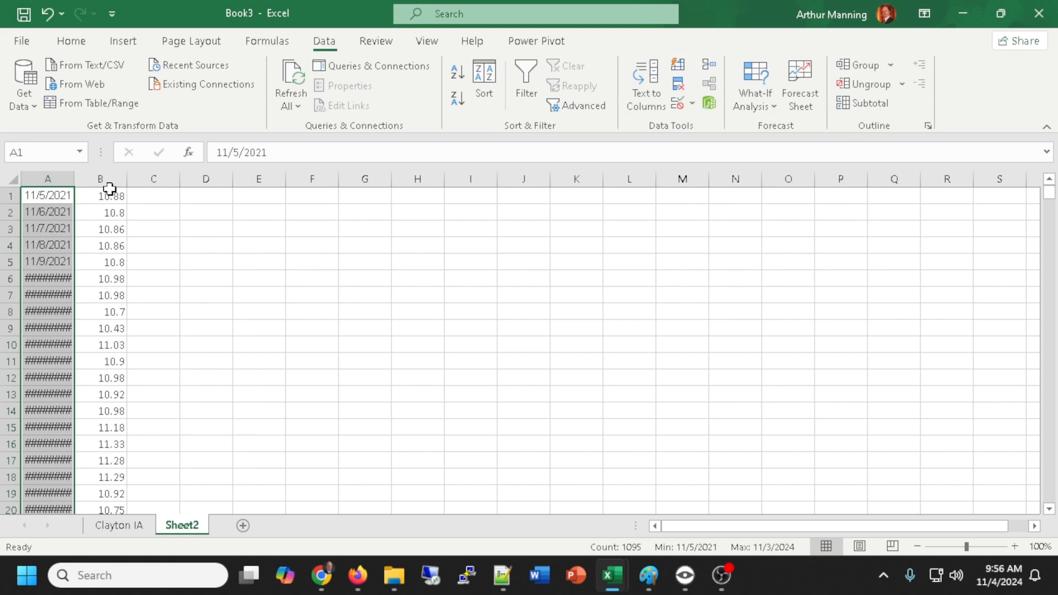
{"action": "double_click", "coordinate": [72, 179]}
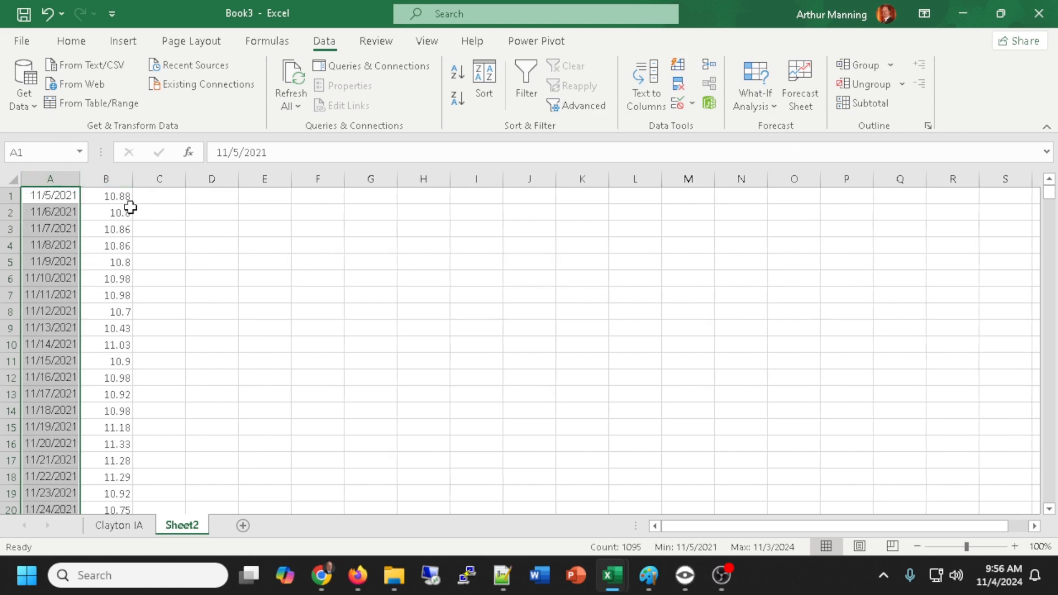
Insert the recommended line chart from the dates and gage heights in columns A and B.
{"action": "left_click_drag", "start_coordinate": [61, 181], "coordinate": [99, 177]}
{"action": "left_click", "coordinate": [121, 42]}
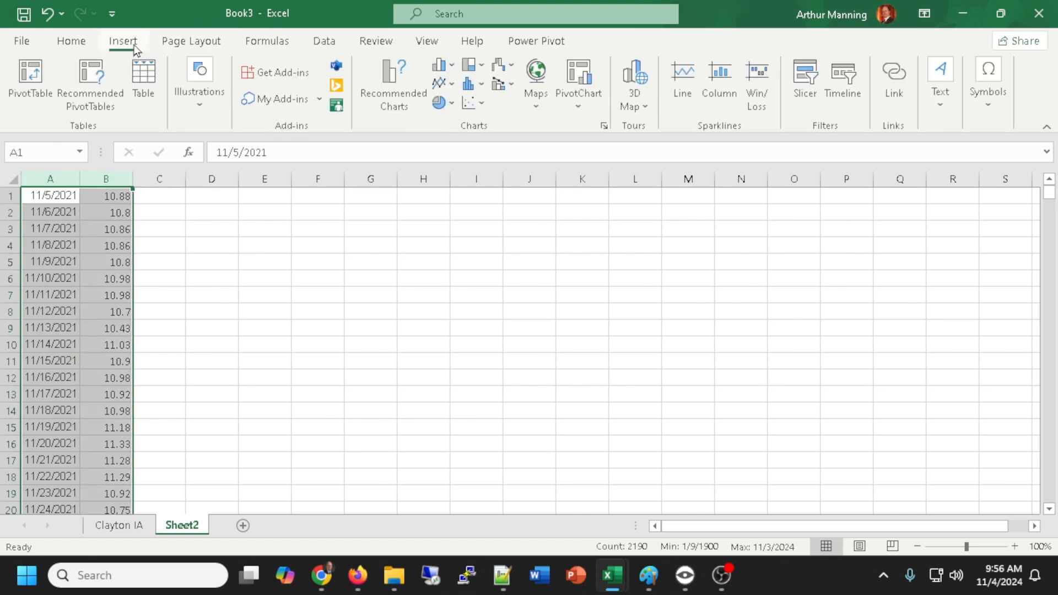
{"action": "left_click", "coordinate": [383, 74]}
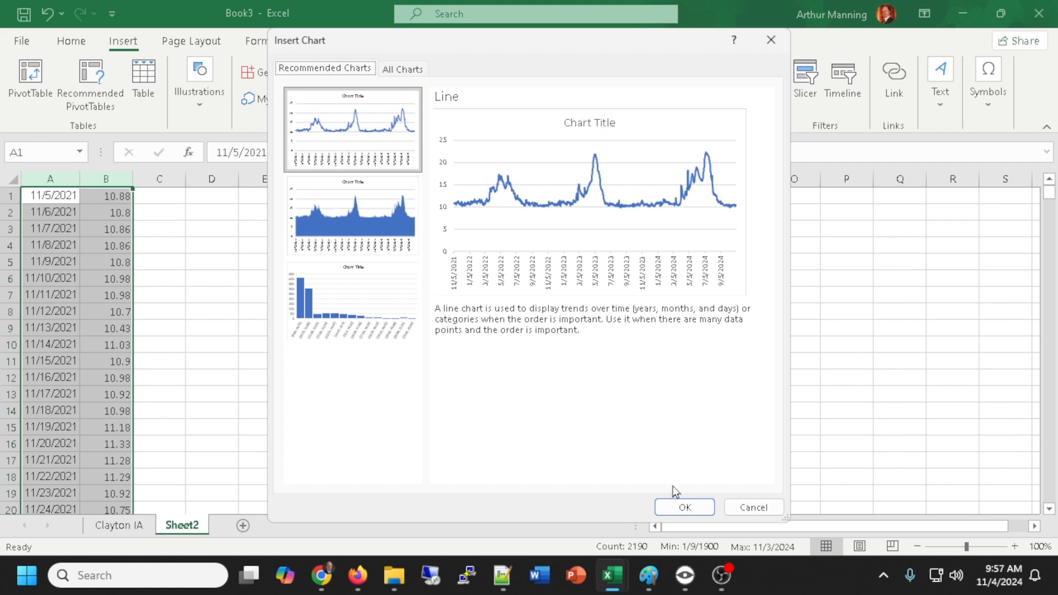
{"action": "left_click", "coordinate": [683, 506]}
Change the new line chart's title to "River Height - Hannibal, MO".
{"action": "left_click", "coordinate": [541, 250]}
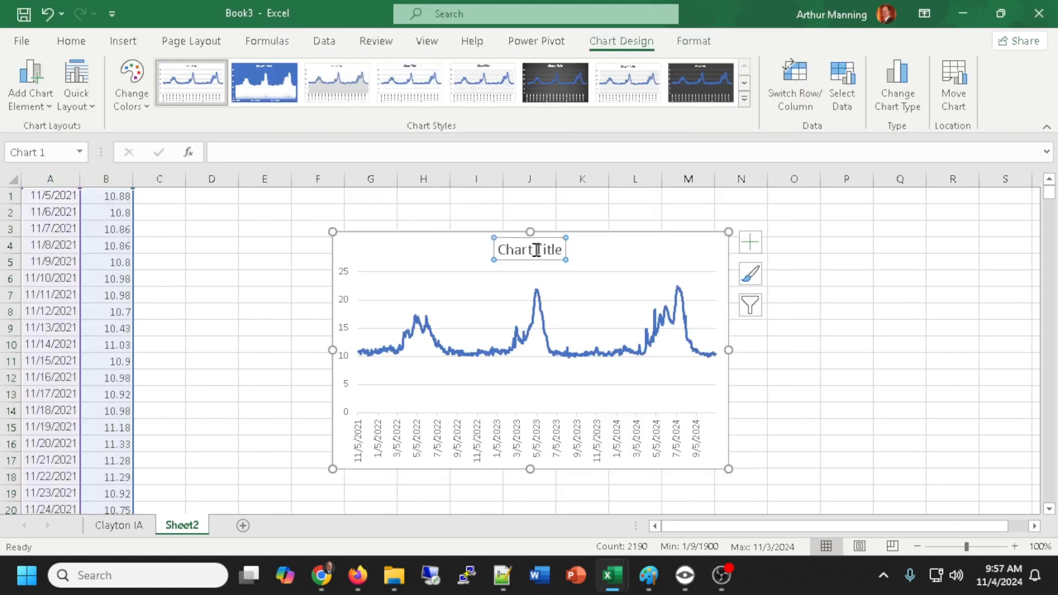
{"action": "left_click", "coordinate": [561, 248]}
{"action": "left_click_drag", "start_coordinate": [561, 248], "coordinate": [503, 255]}
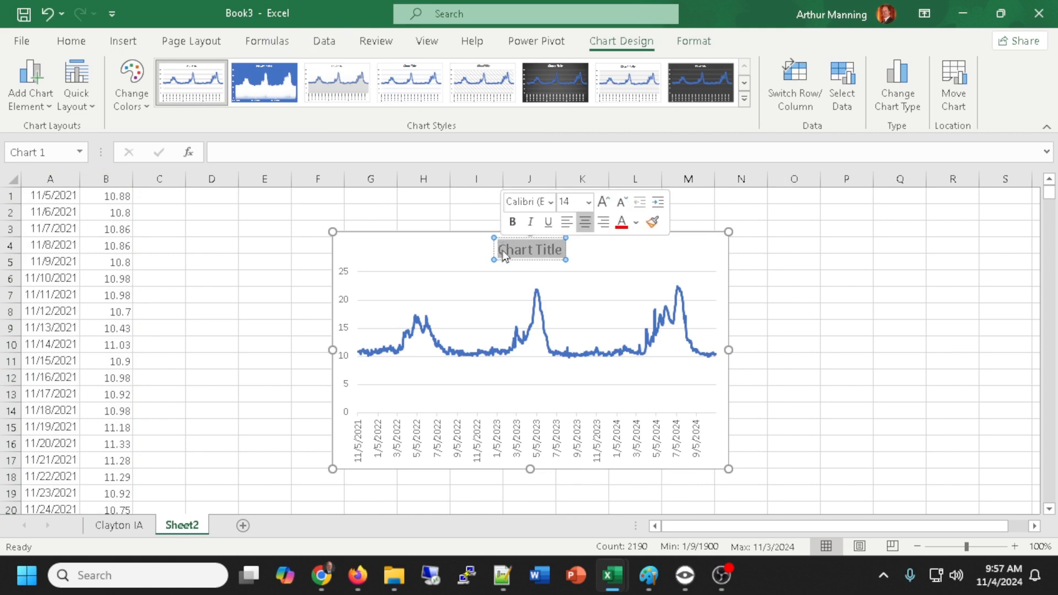
{"action": "type", "text": "Hanni"}
{"action": "key", "text": "BackSpace"}
{"action": "key", "text": "BackSpace"}
{"action": "key", "text": "BackSpace"}
{"action": "key", "text": "BackSpace"}
{"action": "key", "text": "BackSpace"}
{"action": "type", "text": "River Dat"}
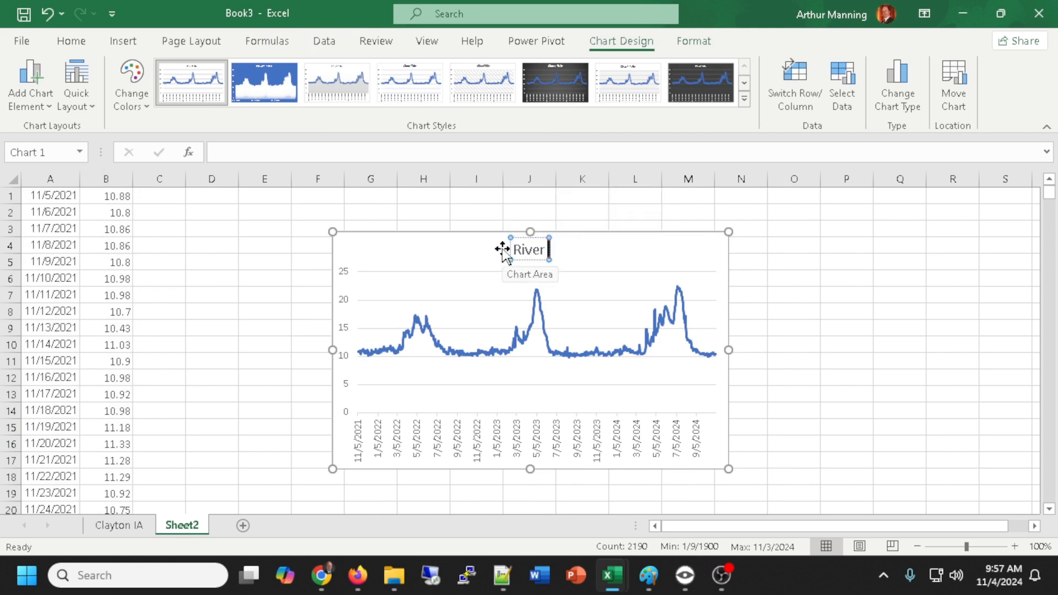
{"action": "key", "text": "BackSpace"}
{"action": "key", "text": "BackSpace"}
{"action": "key", "text": "BackSpace"}
{"action": "type", "text": "H"}
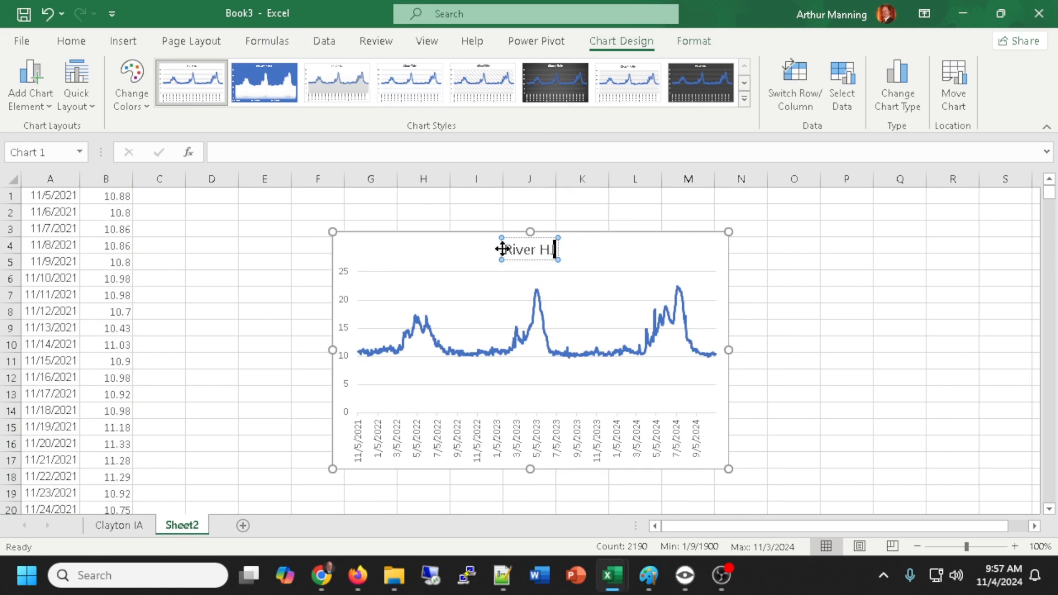
{"action": "type", "text": "eight - H"}
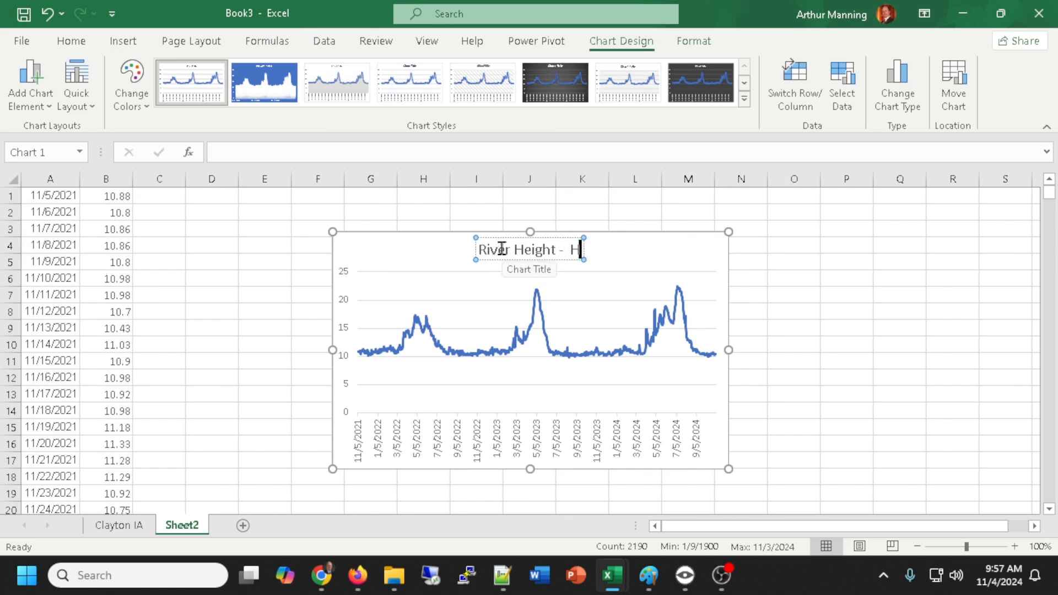
{"action": "type", "text": "anniball,"}
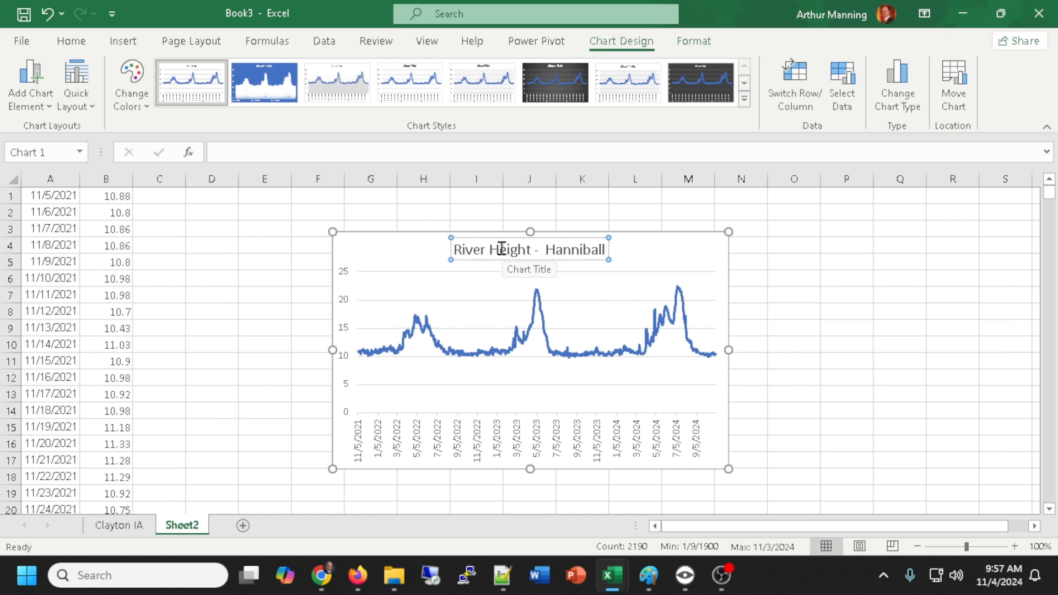
{"action": "key", "text": "BackSpace"}
{"action": "key", "text": "BackSpace"}
{"action": "type", "text": ". MO"}
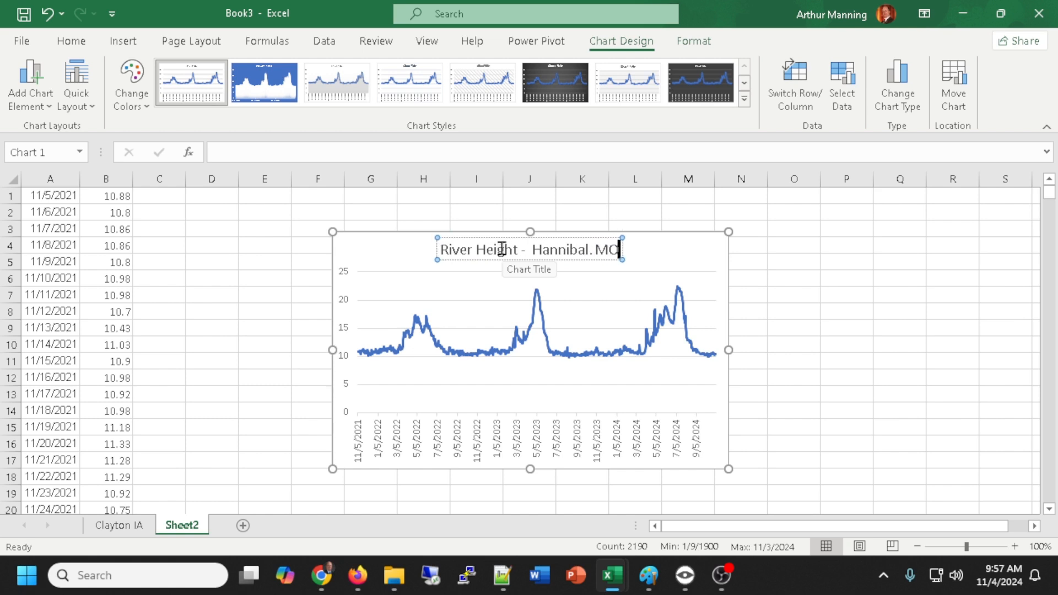
{"action": "left_click", "coordinate": [592, 250]}
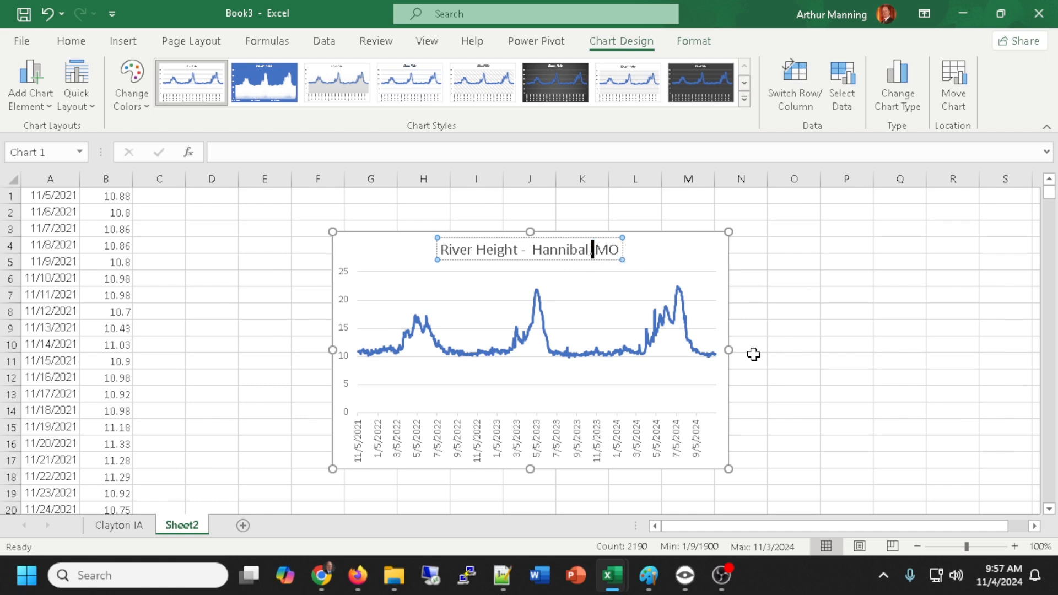
{"action": "key", "text": "BackSpace"}
{"action": "type", "text": ","}
{"action": "left_click", "coordinate": [686, 267]}
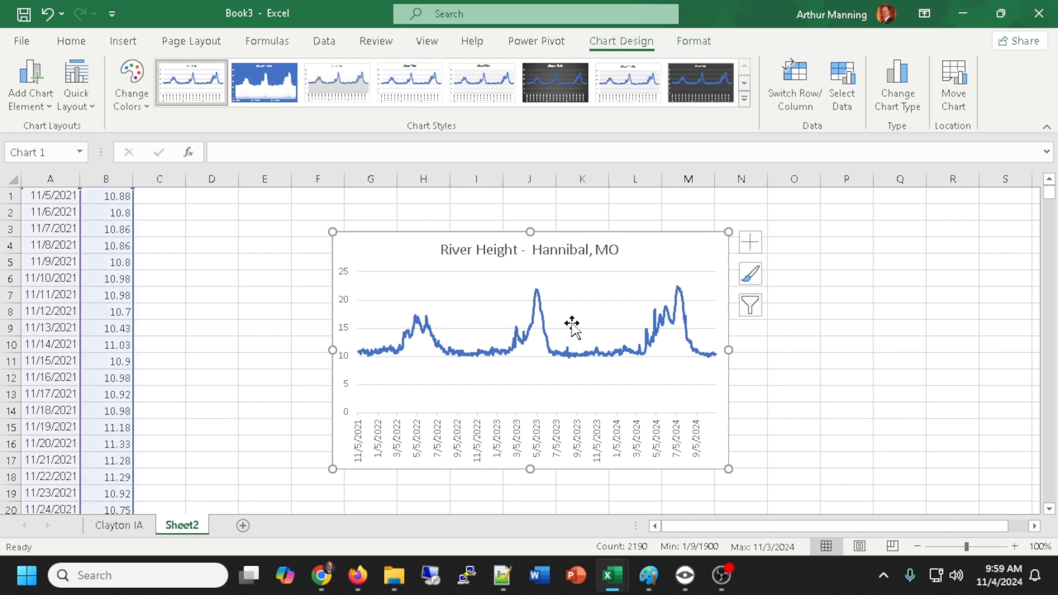
Move and enlarge the Hannibal chart to span about columns C to S and rows 1 to 19, beside the data.
{"action": "left_click_drag", "start_coordinate": [332, 350], "coordinate": [172, 314]}
{"action": "left_click_drag", "start_coordinate": [279, 271], "coordinate": [290, 208]}
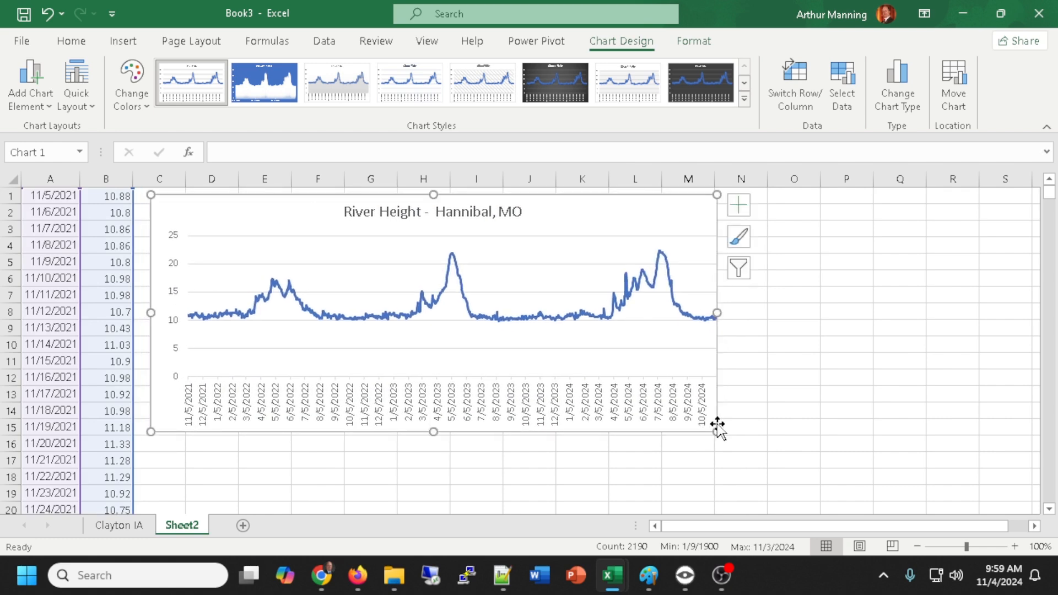
{"action": "left_click_drag", "start_coordinate": [717, 431], "coordinate": [1013, 500]}
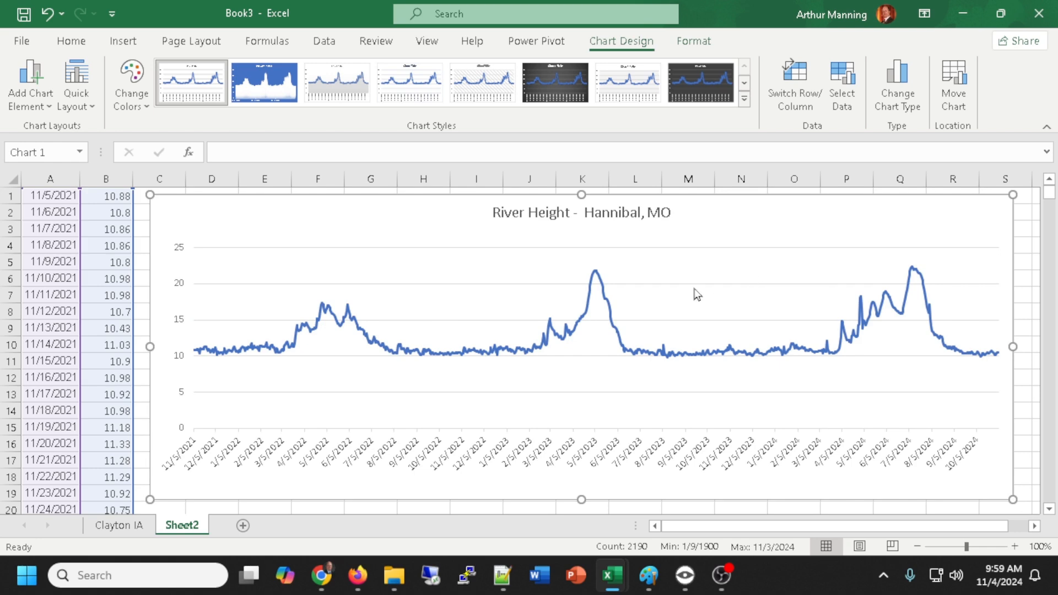
Check the Clayton IA sheet, then rename Sheet2 as "Hannibal, MO".
{"action": "left_click", "coordinate": [108, 528]}
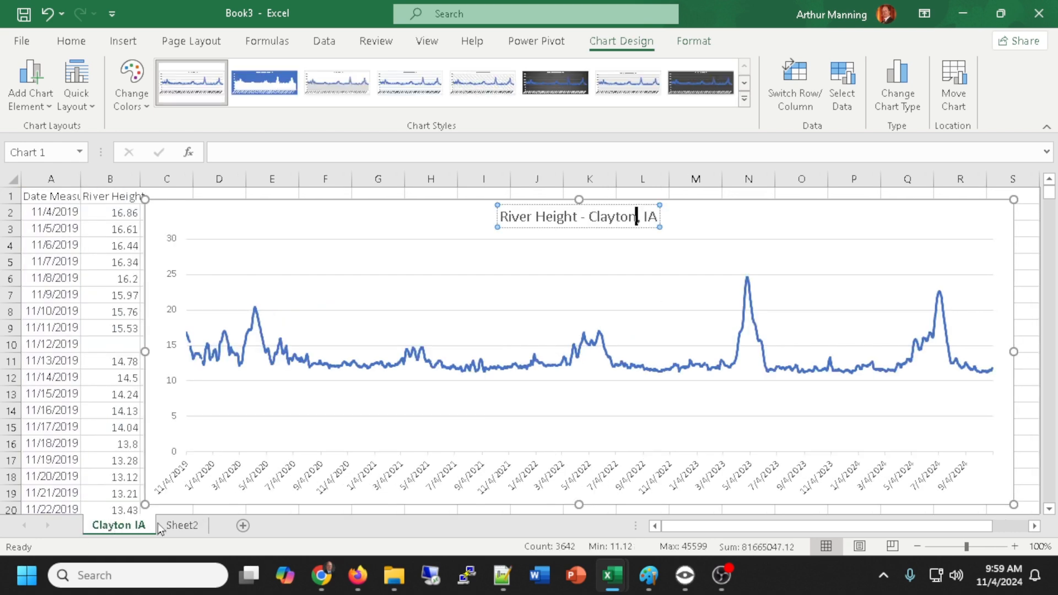
{"action": "left_click", "coordinate": [179, 529]}
{"action": "double_click", "coordinate": [179, 526]}
{"action": "type", "text": "Hannibal, MO"}
{"action": "key", "text": "Return"}
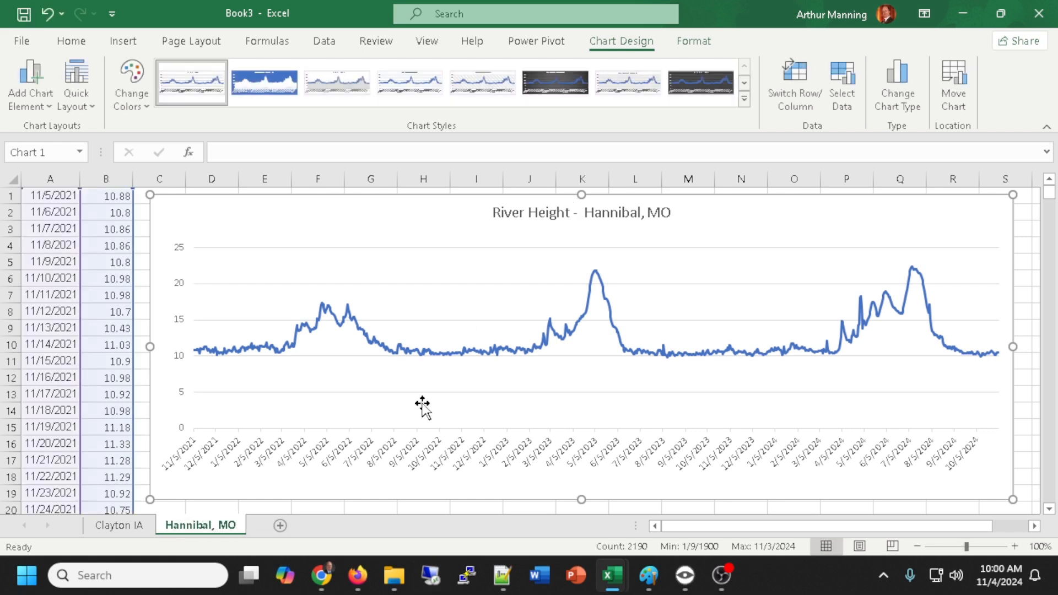
Compare the river height charts on the Clayton IA and Hannibal, MO sheets by alternating between them.
{"action": "left_click", "coordinate": [117, 526]}
{"action": "left_click", "coordinate": [194, 523]}
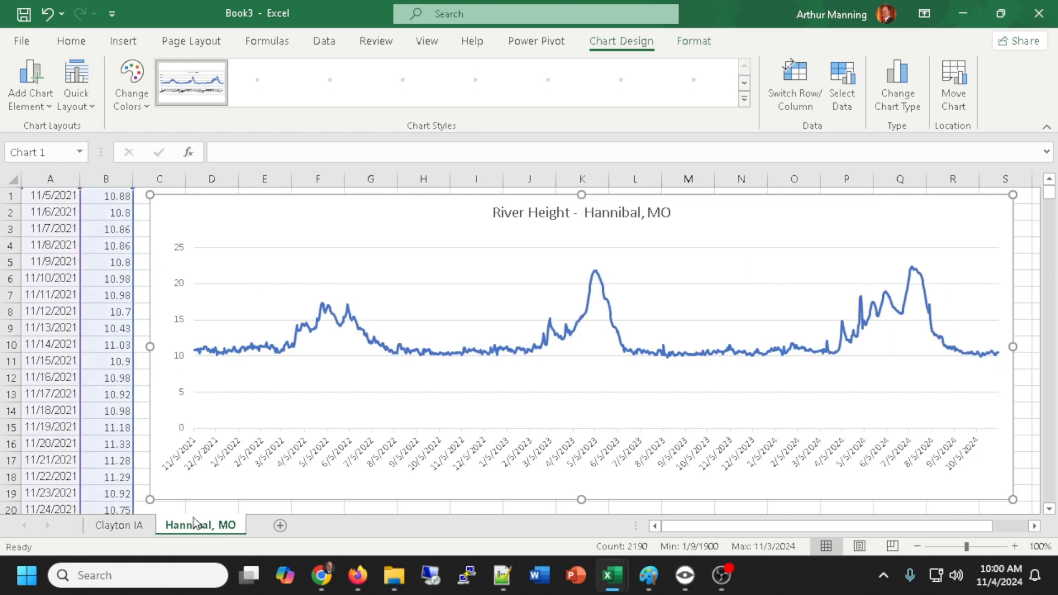
{"action": "left_click", "coordinate": [128, 527]}
{"action": "left_click", "coordinate": [186, 528]}
{"action": "left_click", "coordinate": [118, 525]}
{"action": "left_click", "coordinate": [187, 526]}
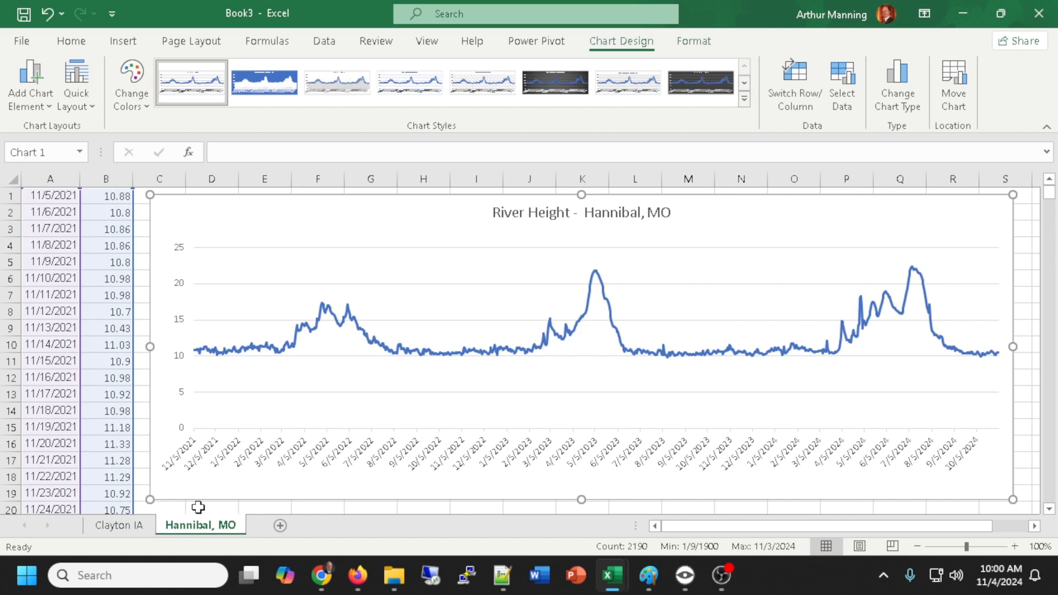
{"action": "left_click", "coordinate": [117, 523]}
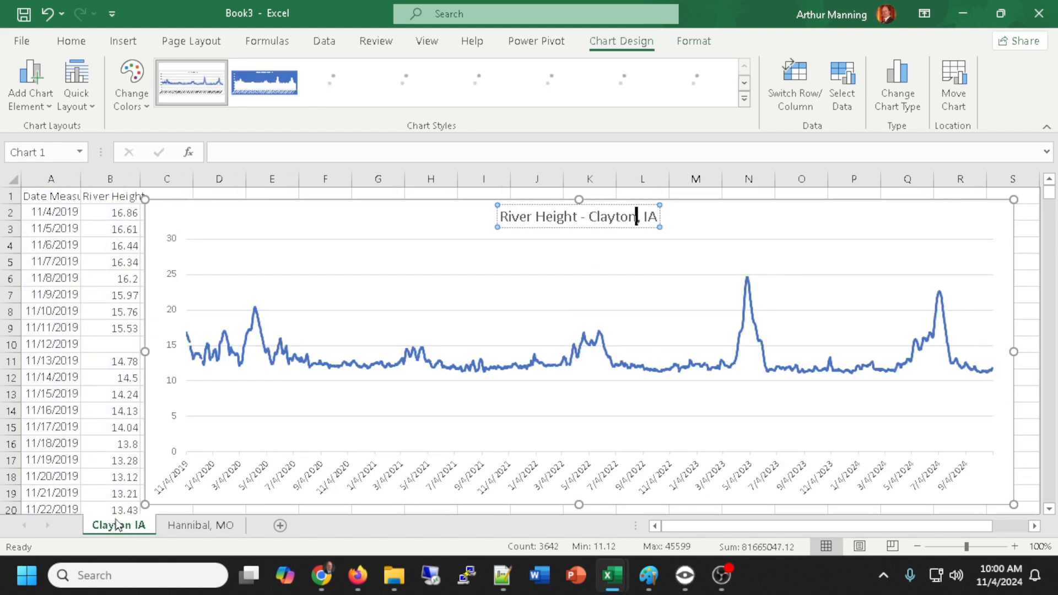
{"action": "left_click", "coordinate": [210, 528]}
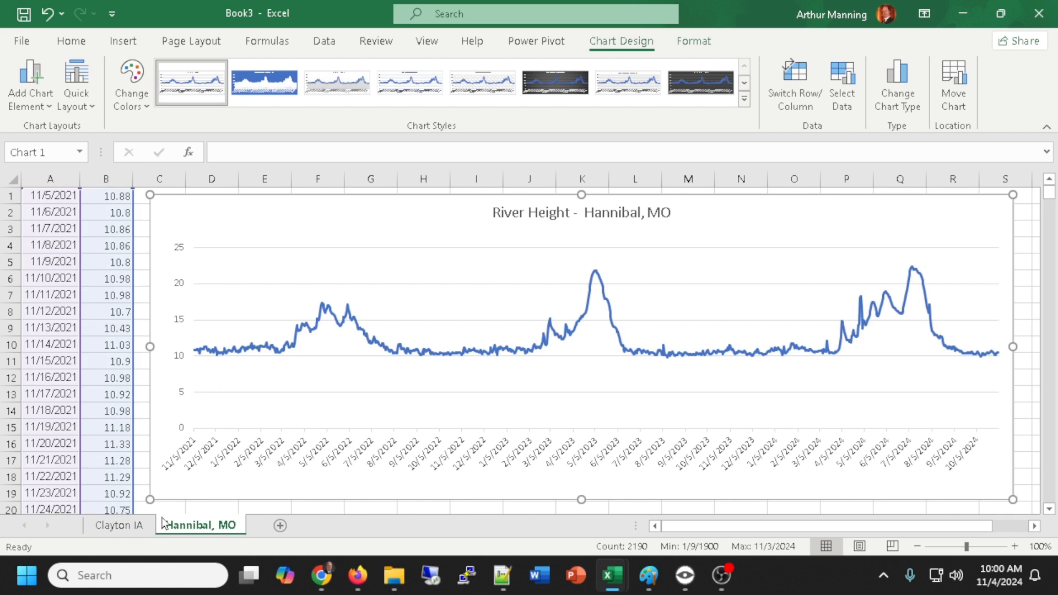
{"action": "left_click", "coordinate": [130, 529]}
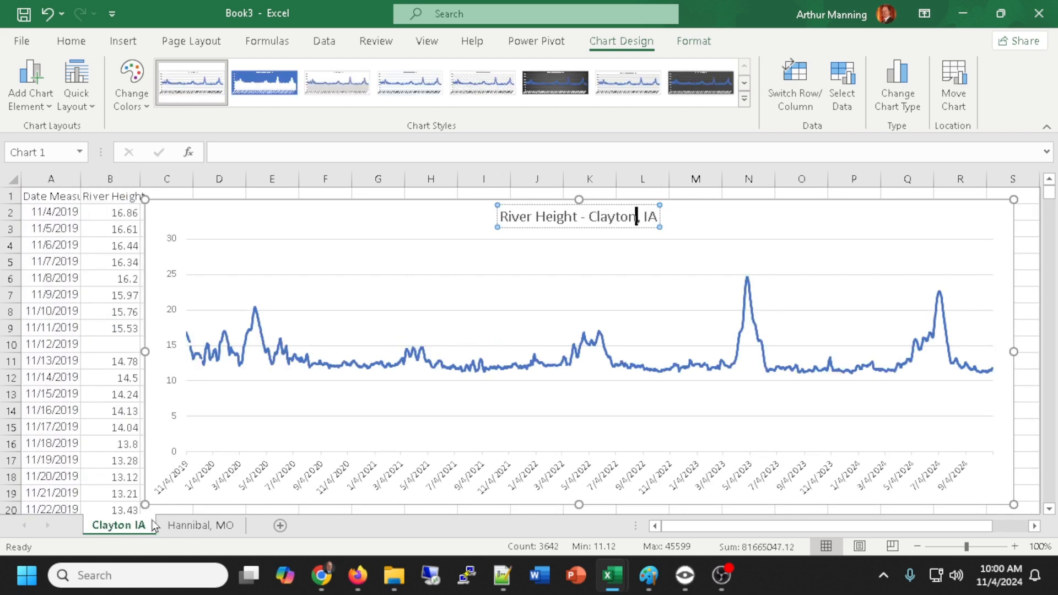
{"action": "left_click", "coordinate": [178, 524]}
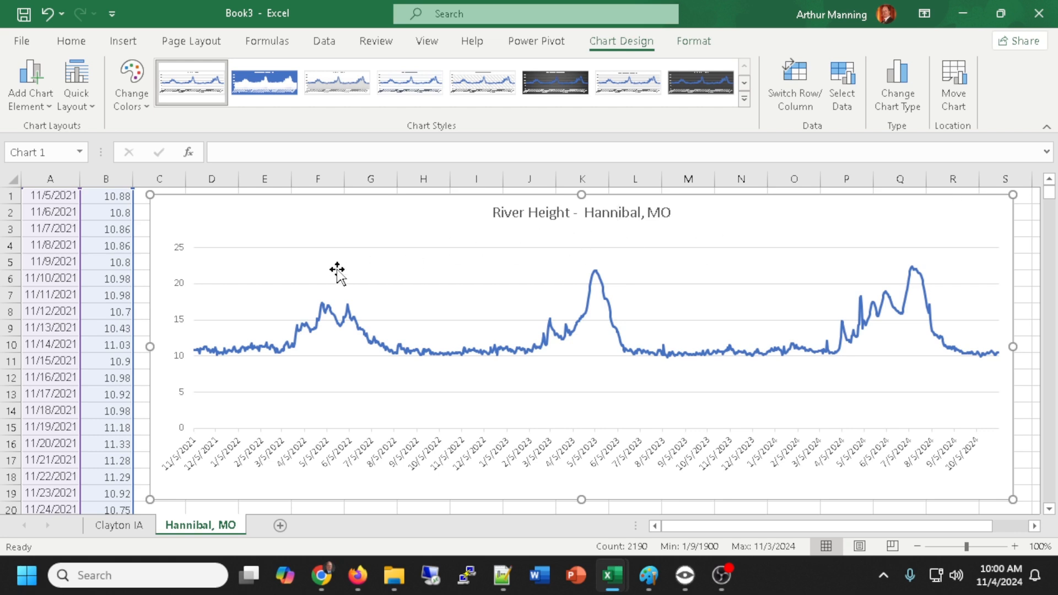
{"action": "left_click", "coordinate": [115, 525]}
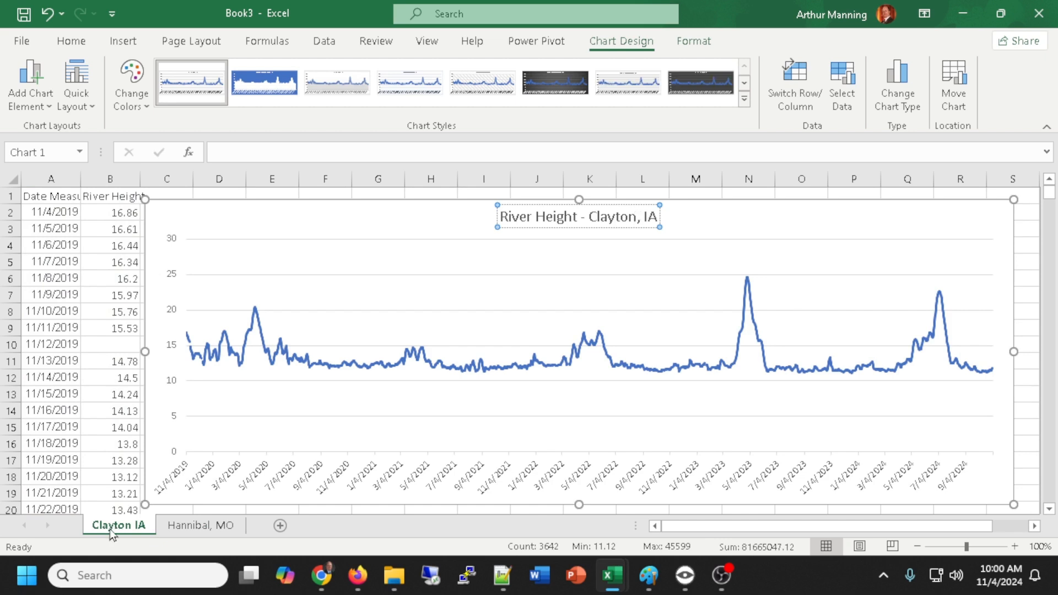
{"action": "left_click", "coordinate": [202, 526]}
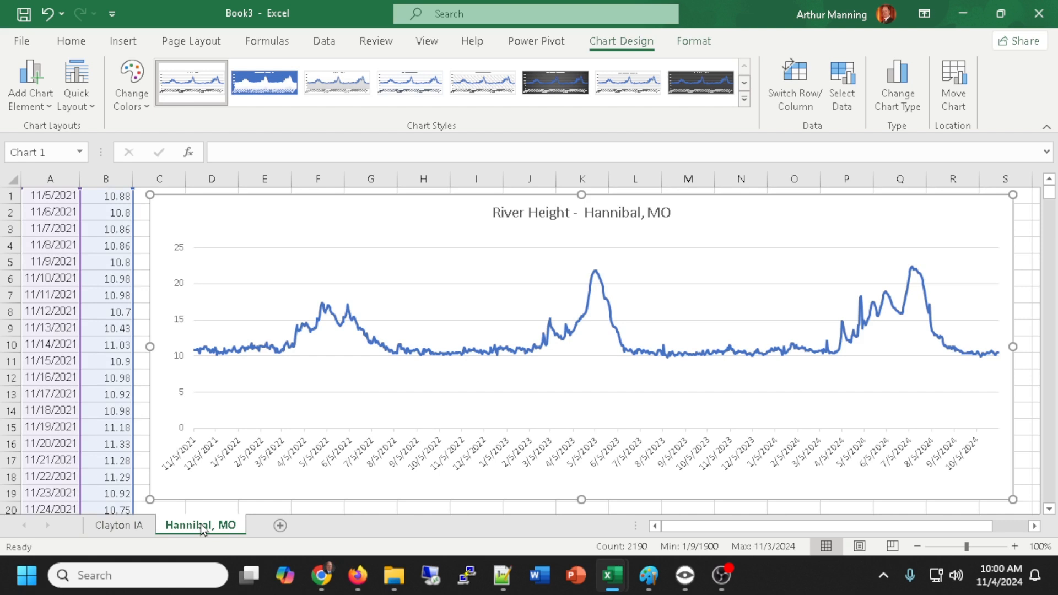
{"action": "left_click", "coordinate": [120, 534]}
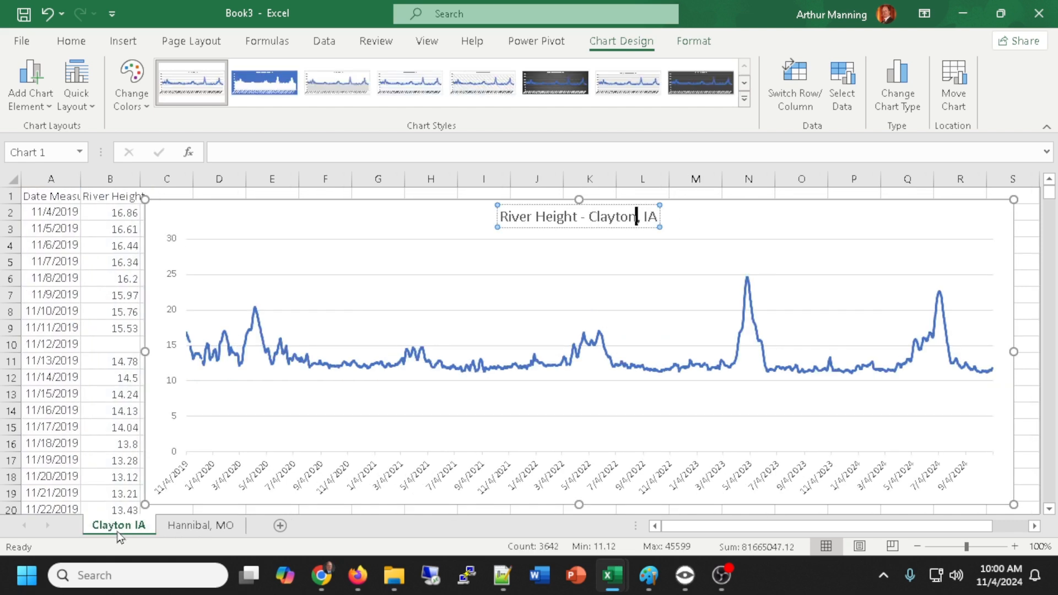
{"action": "left_click", "coordinate": [194, 528]}
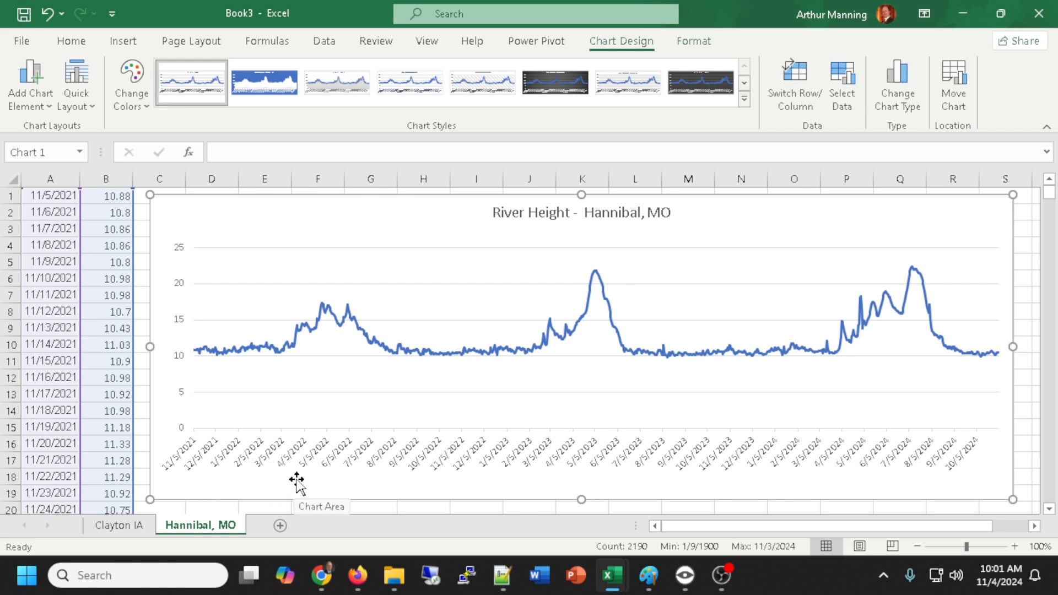
Delete rows 2 to 732 on the Clayton IA sheet, dated 11/4/2019 through 11/3/2021, using the Hannibal, MO sheet's start date as reference.
{"action": "left_click", "coordinate": [115, 526]}
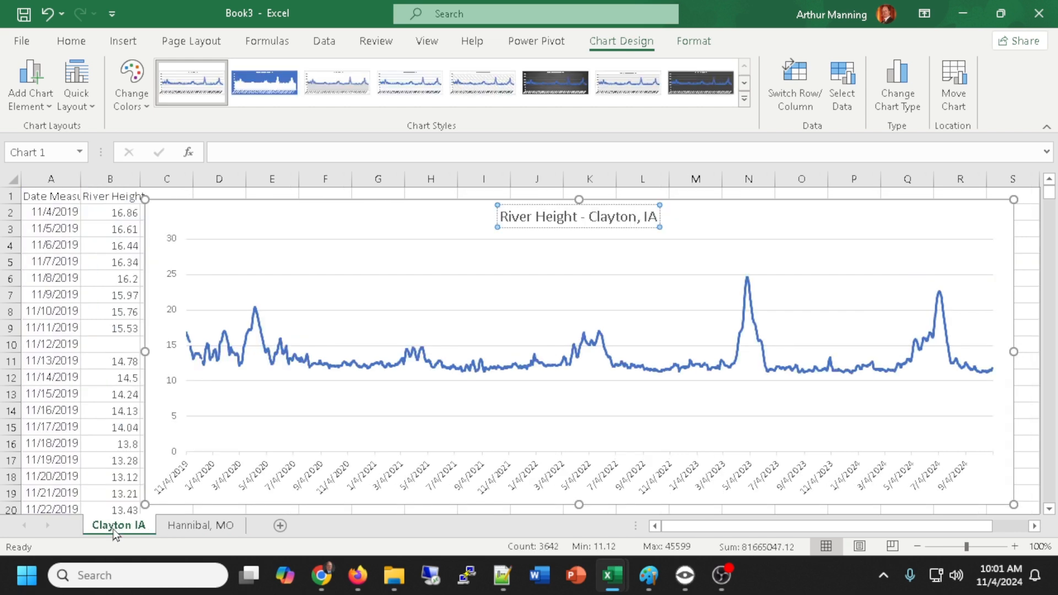
{"action": "left_click", "coordinate": [9, 212]}
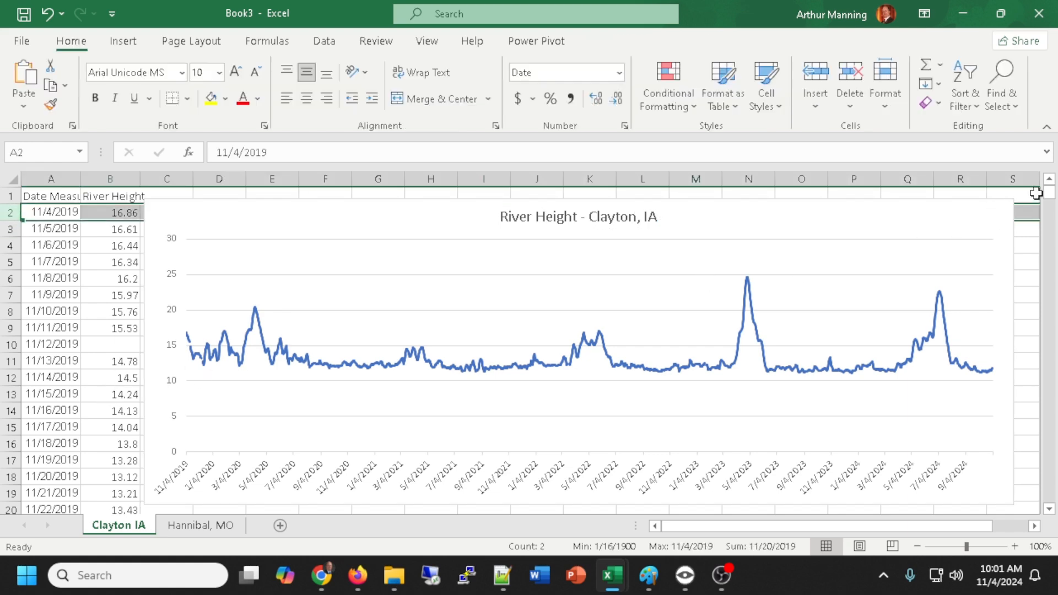
{"action": "scroll", "coordinate": [24, 347], "scroll_direction": "down", "scroll_amount": 11}
{"action": "scroll", "coordinate": [26, 351], "scroll_direction": "down", "scroll_amount": 11}
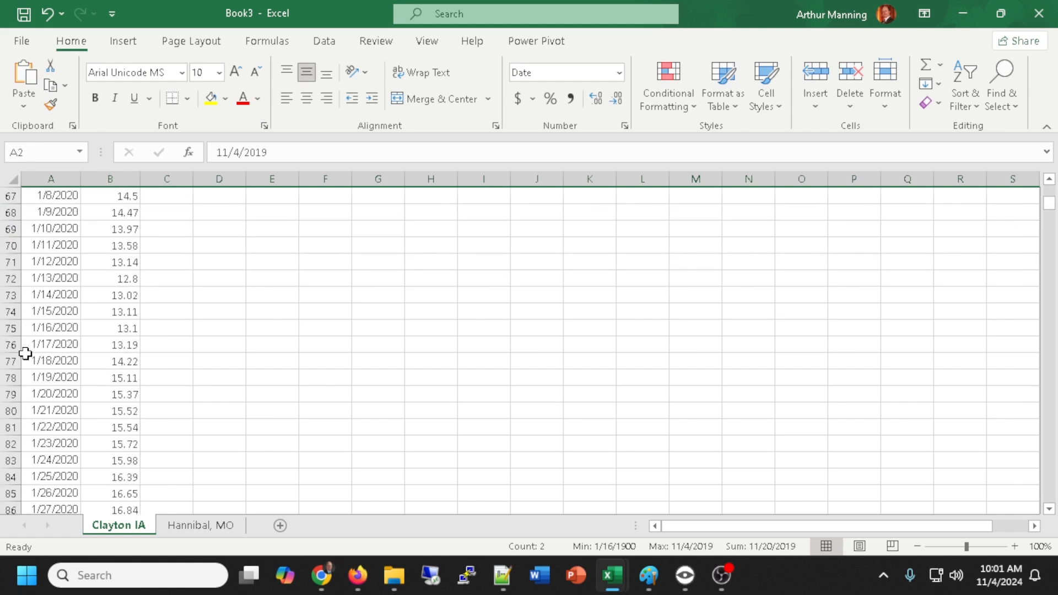
{"action": "scroll", "coordinate": [26, 353], "scroll_direction": "down", "scroll_amount": 20}
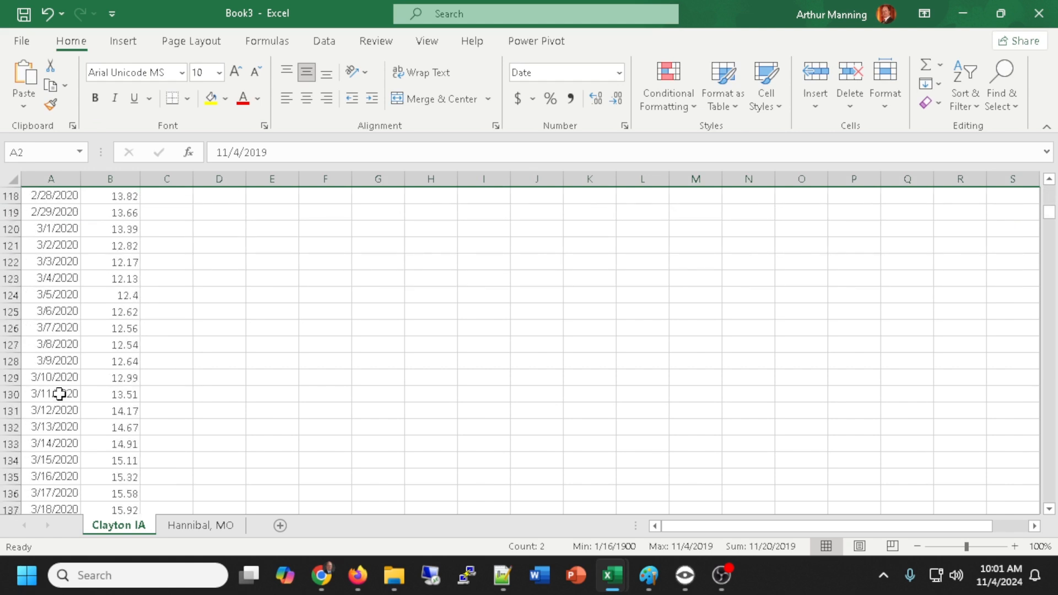
{"action": "scroll", "coordinate": [59, 398], "scroll_direction": "down", "scroll_amount": 20}
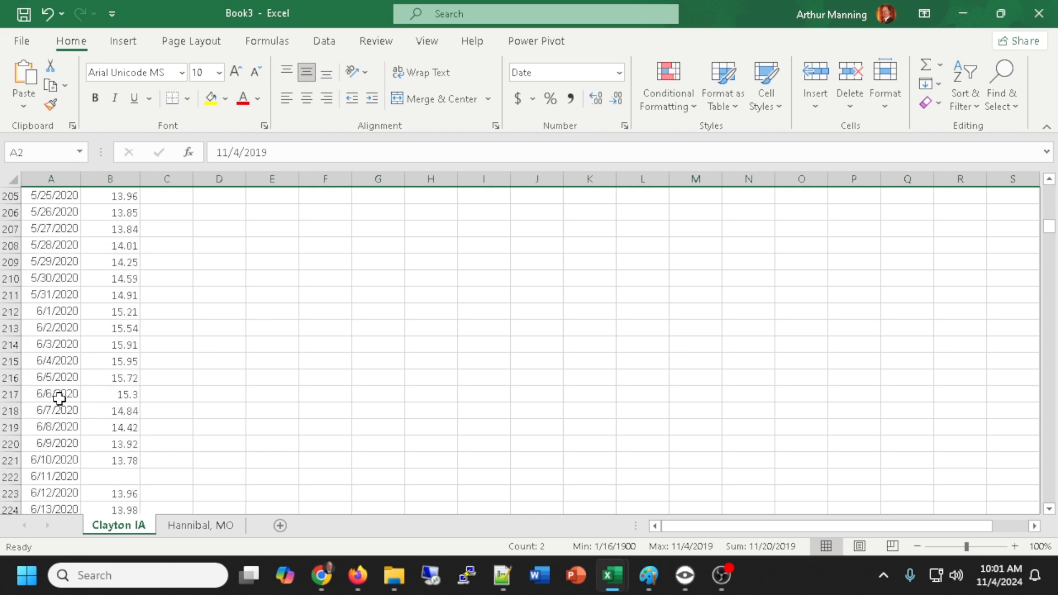
{"action": "scroll", "coordinate": [59, 398], "scroll_direction": "down", "scroll_amount": 10}
{"action": "scroll", "coordinate": [60, 399], "scroll_direction": "up", "scroll_amount": 2}
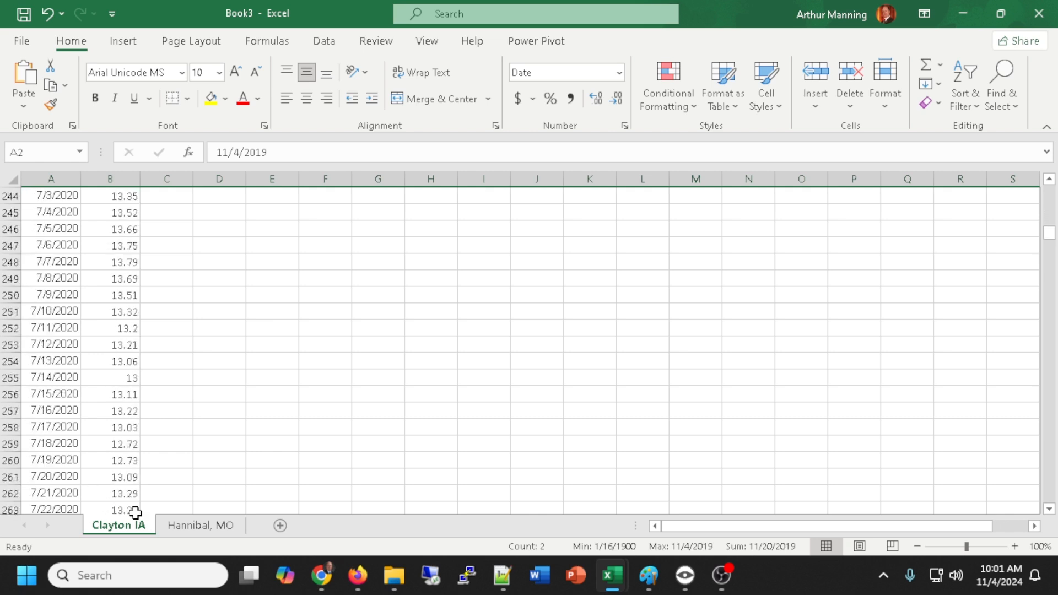
{"action": "left_click", "coordinate": [194, 526]}
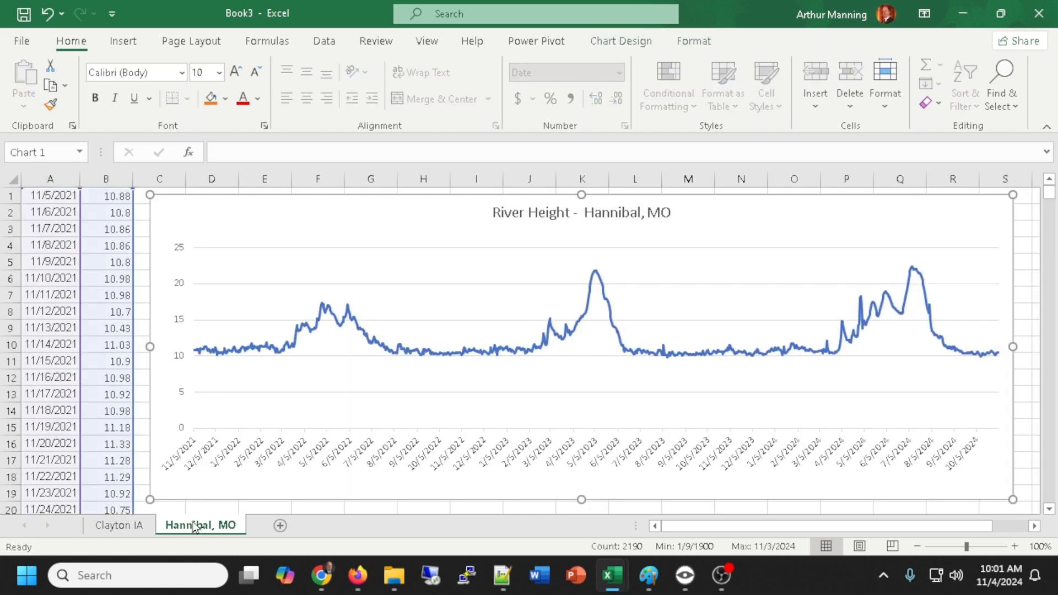
{"action": "left_click", "coordinate": [113, 527]}
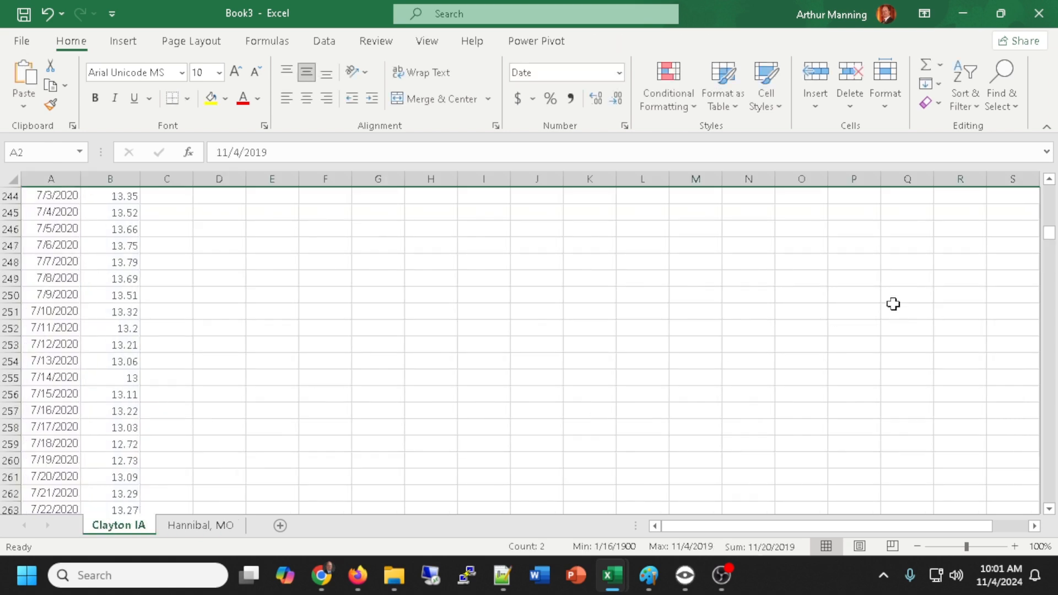
{"action": "left_click_drag", "start_coordinate": [1050, 234], "coordinate": [1052, 316]}
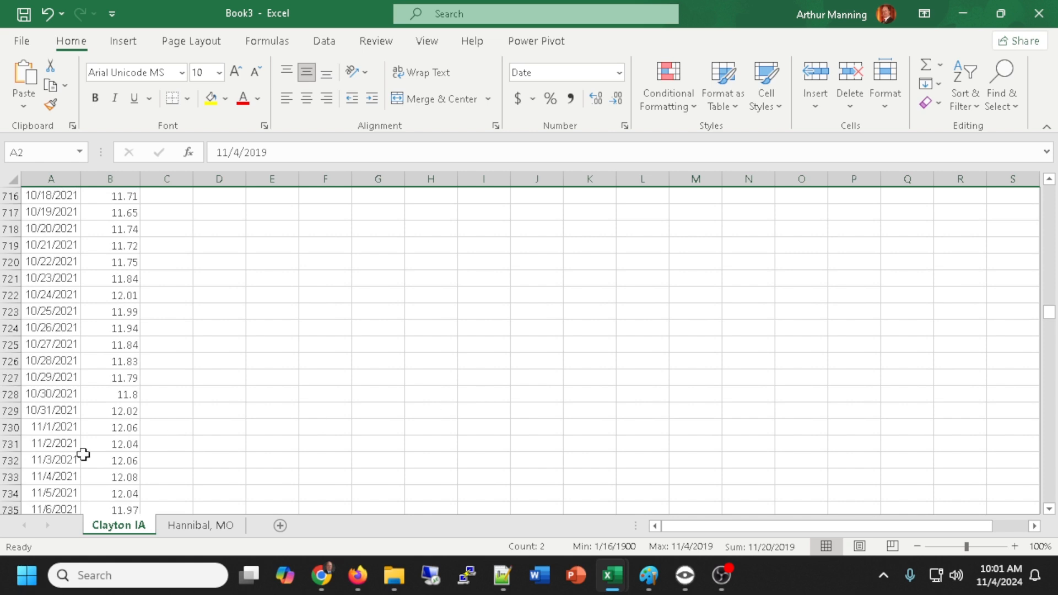
{"action": "left_click", "coordinate": [16, 462], "text": "shift"}
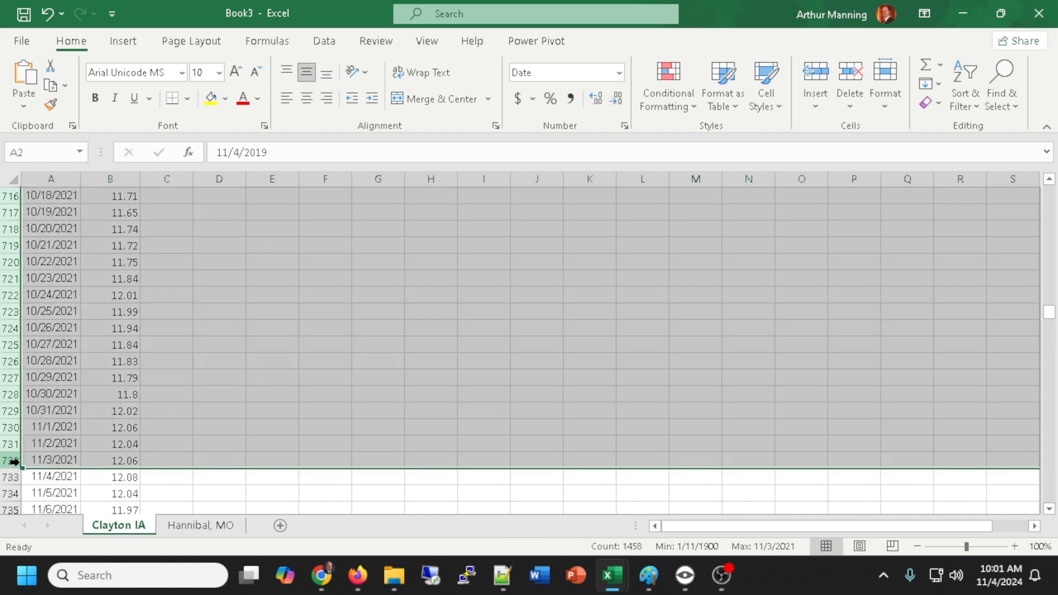
{"action": "left_click_drag", "start_coordinate": [1049, 311], "coordinate": [1049, 191]}
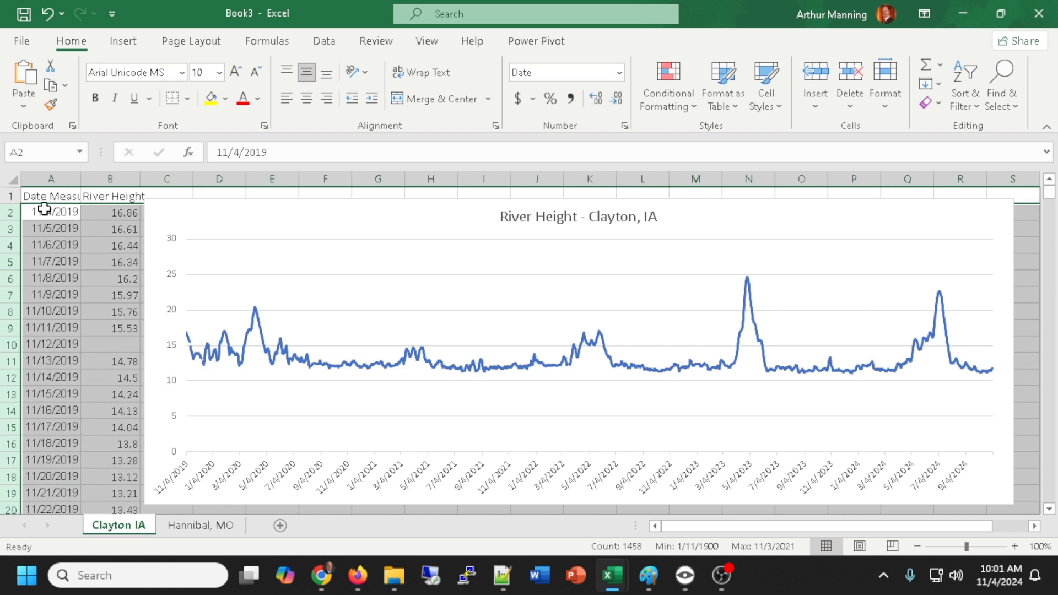
{"action": "right_click", "coordinate": [11, 214]}
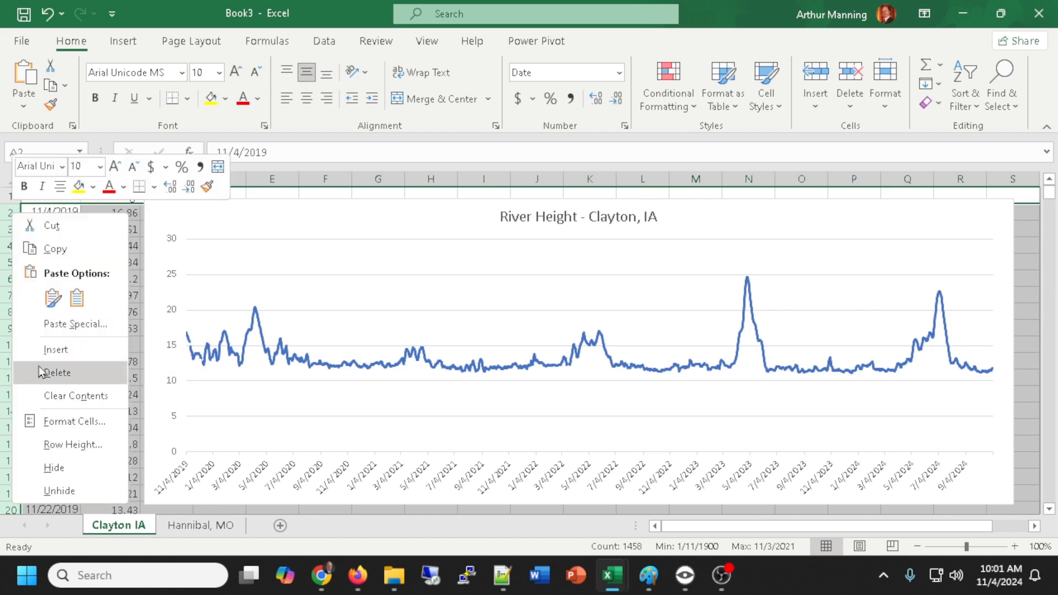
{"action": "left_click", "coordinate": [56, 373]}
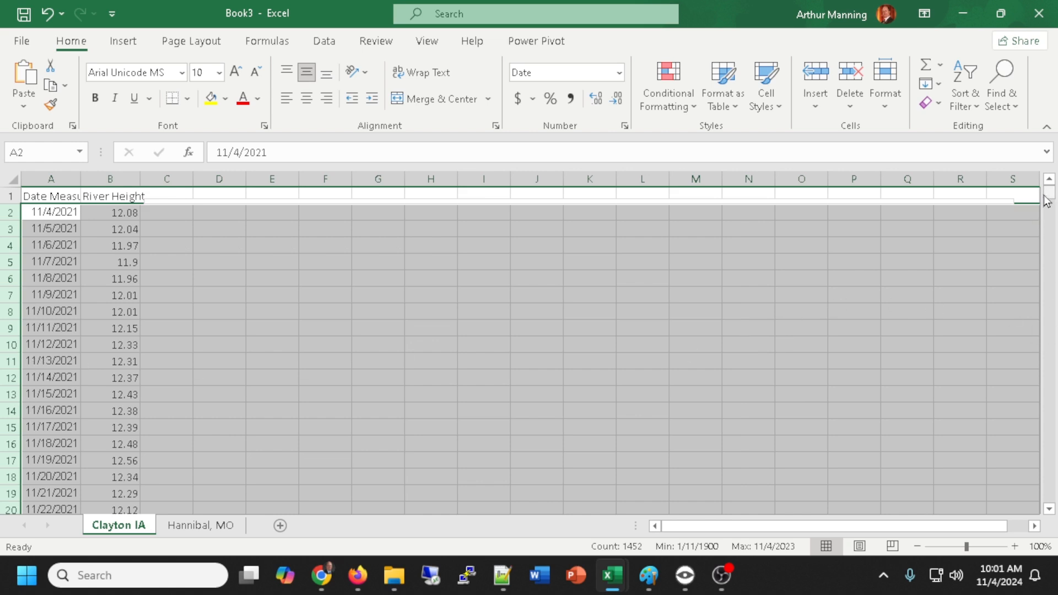
Undo the row deletion on the Clayton IA sheet and delete the same selected rows again.
{"action": "key", "text": "ctrl+z"}
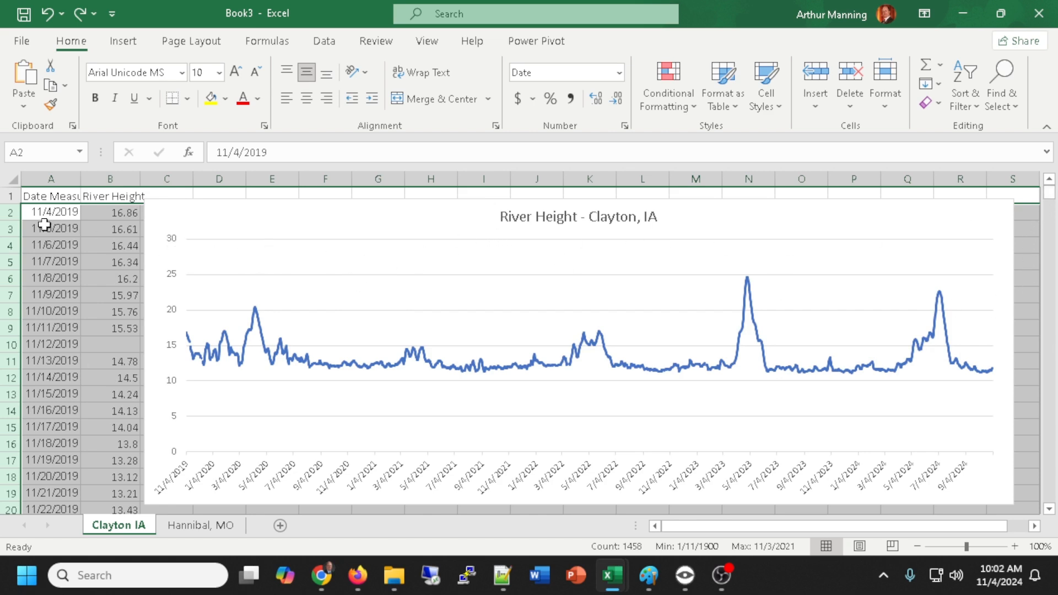
{"action": "right_click", "coordinate": [7, 213]}
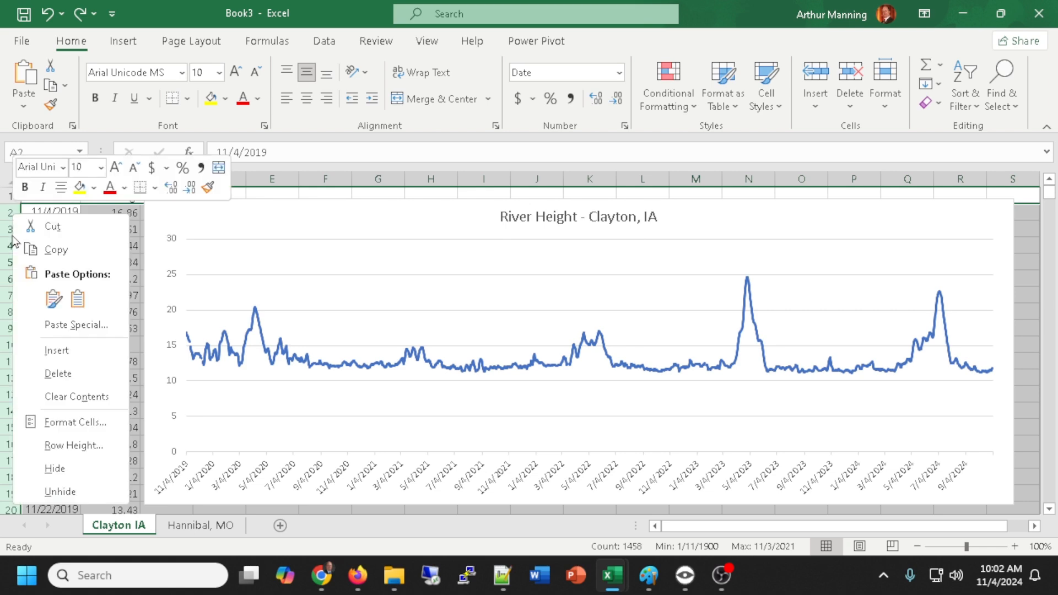
{"action": "left_click", "coordinate": [57, 373]}
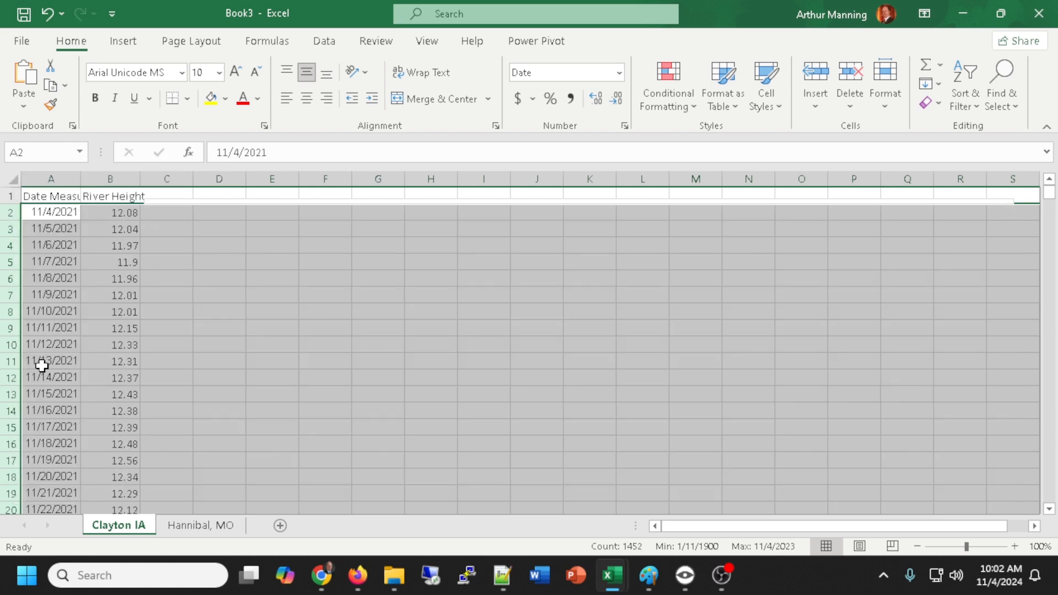
Check the first date on the Hannibal, MO sheet and delete the 11/4/2021 row from the Clayton IA sheet.
{"action": "left_click", "coordinate": [205, 526]}
{"action": "left_click", "coordinate": [131, 528]}
{"action": "right_click", "coordinate": [10, 213]}
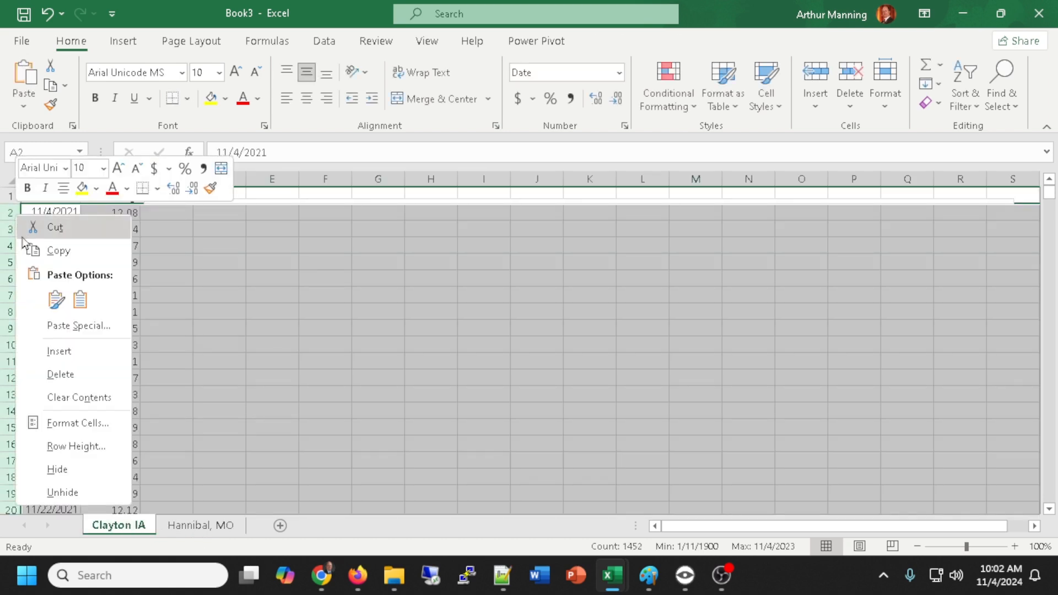
{"action": "left_click", "coordinate": [85, 262]}
{"action": "left_click", "coordinate": [166, 229]}
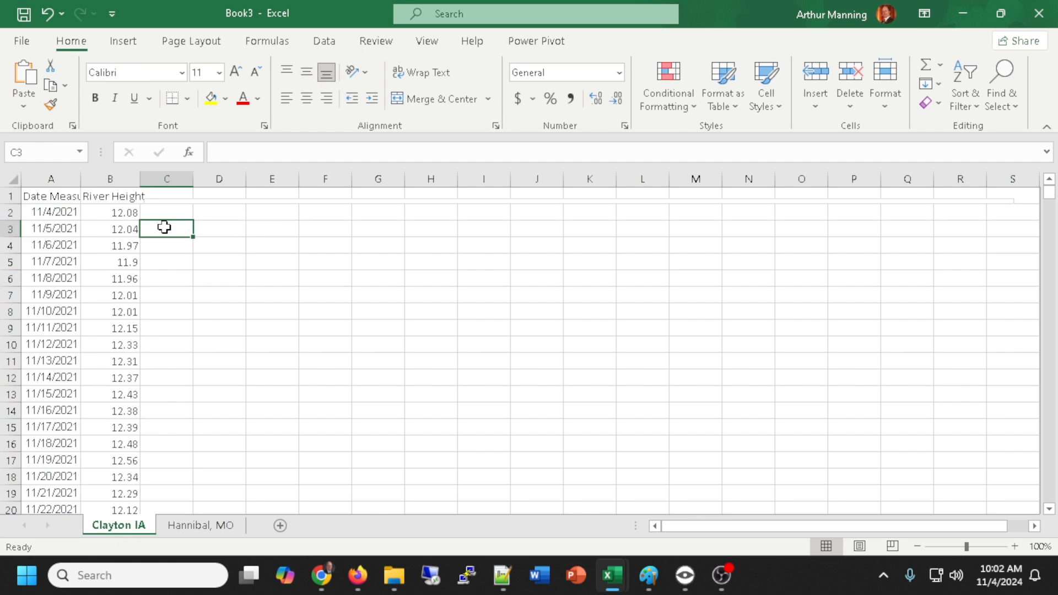
{"action": "left_click", "coordinate": [10, 211]}
{"action": "right_click", "coordinate": [10, 211]}
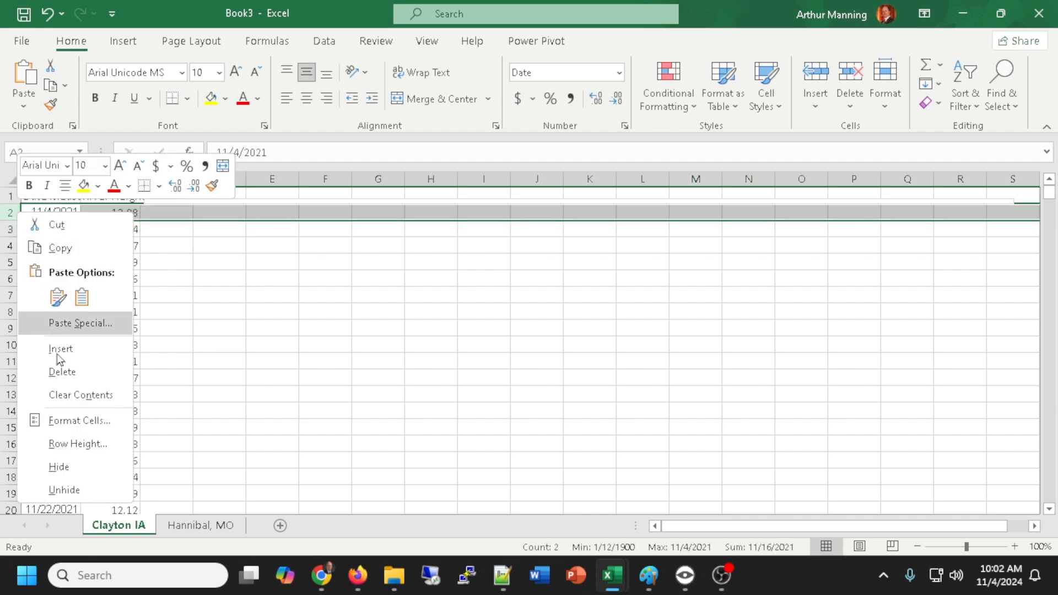
{"action": "left_click", "coordinate": [78, 375]}
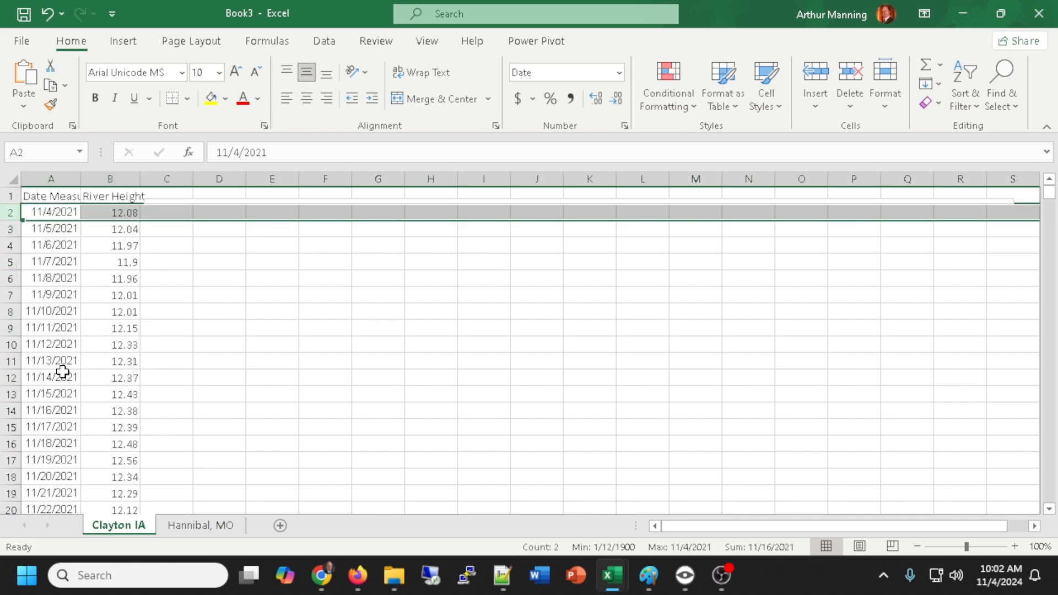
{"action": "left_click", "coordinate": [319, 342]}
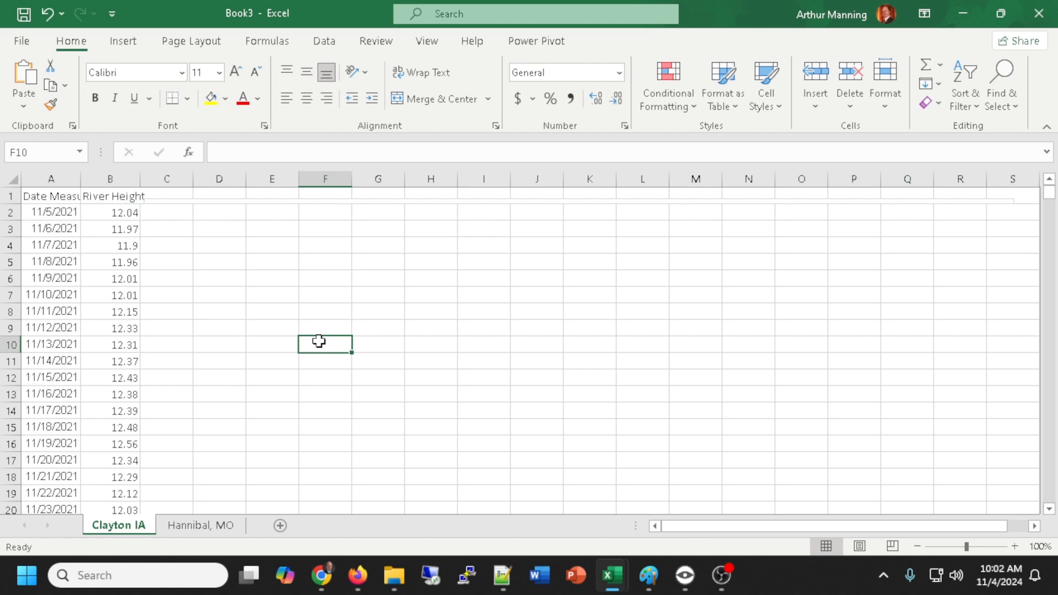
Compare the starting dates and the chart between the Clayton IA and Hannibal, MO sheets.
{"action": "left_click", "coordinate": [183, 527]}
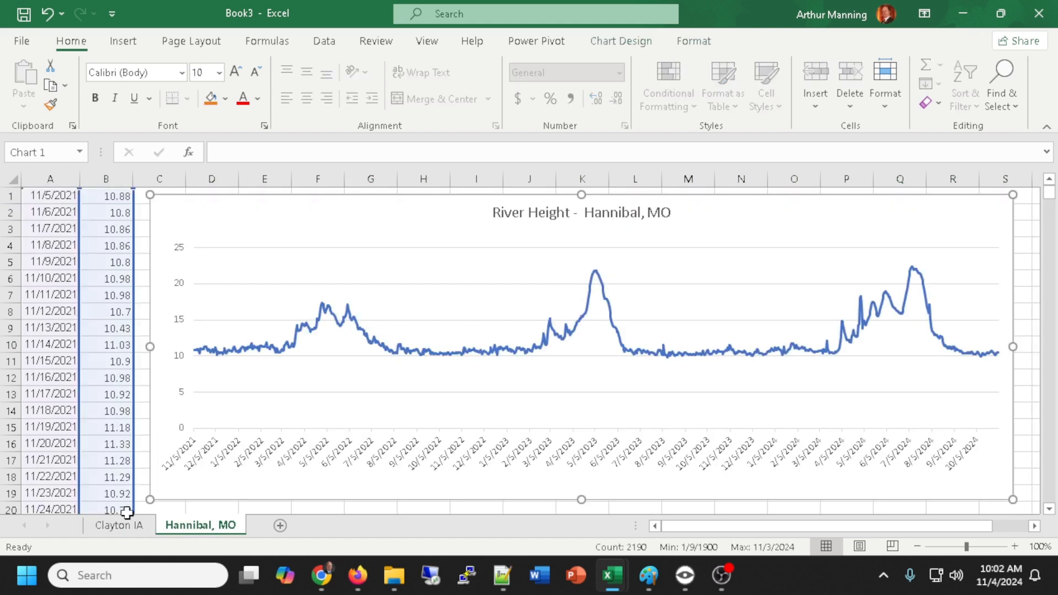
{"action": "left_click", "coordinate": [118, 530]}
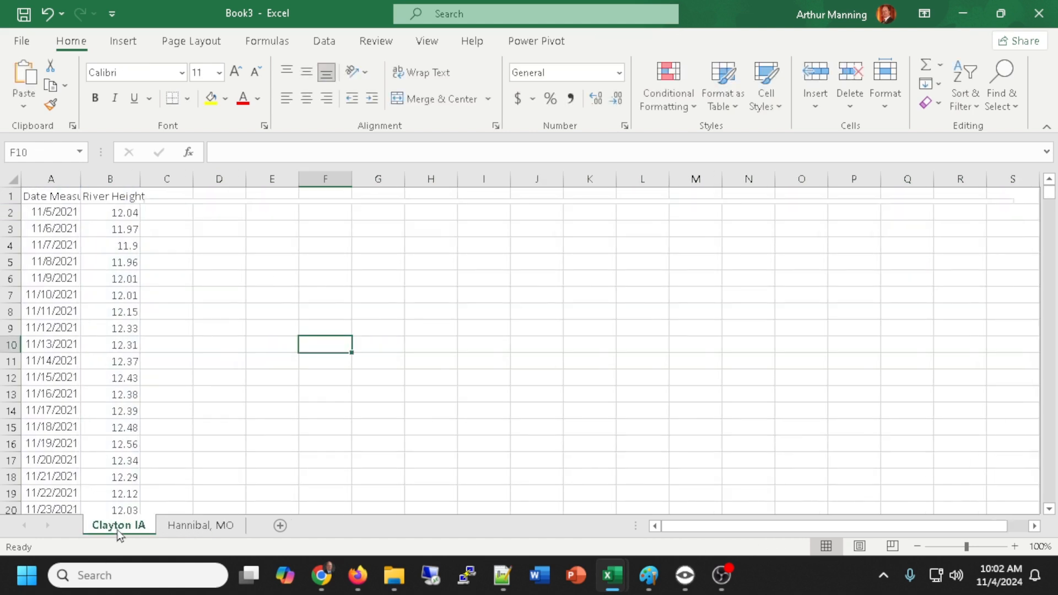
{"action": "left_click", "coordinate": [13, 211]}
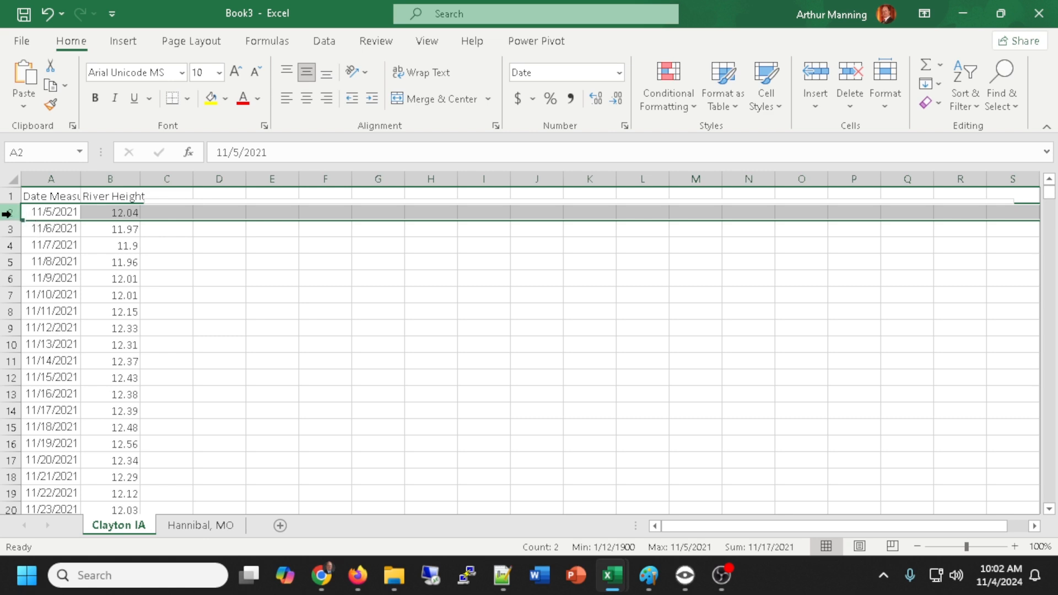
{"action": "left_click", "coordinate": [201, 527]}
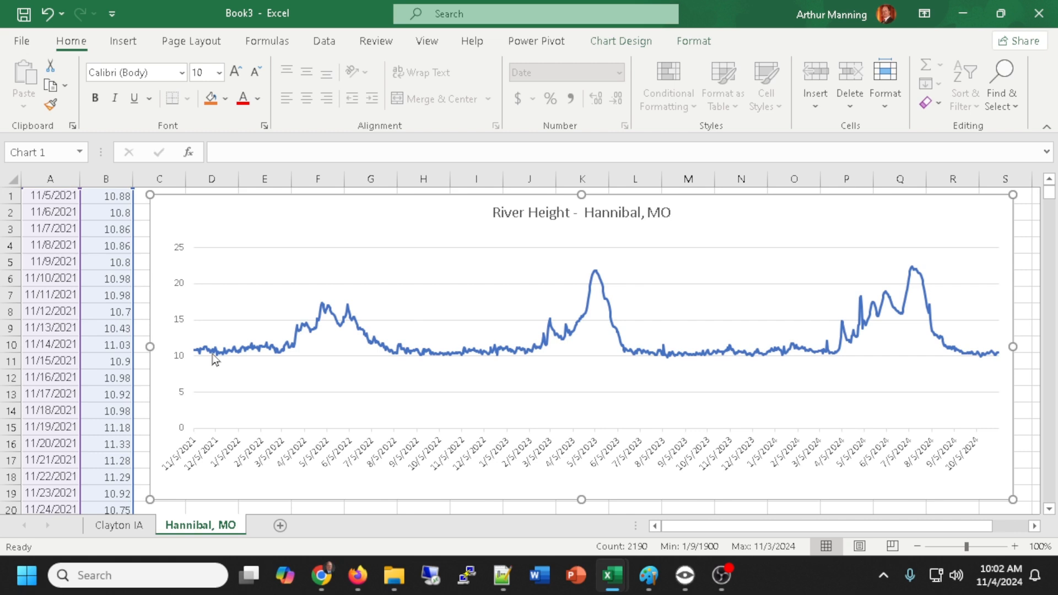
{"action": "left_click", "coordinate": [112, 528]}
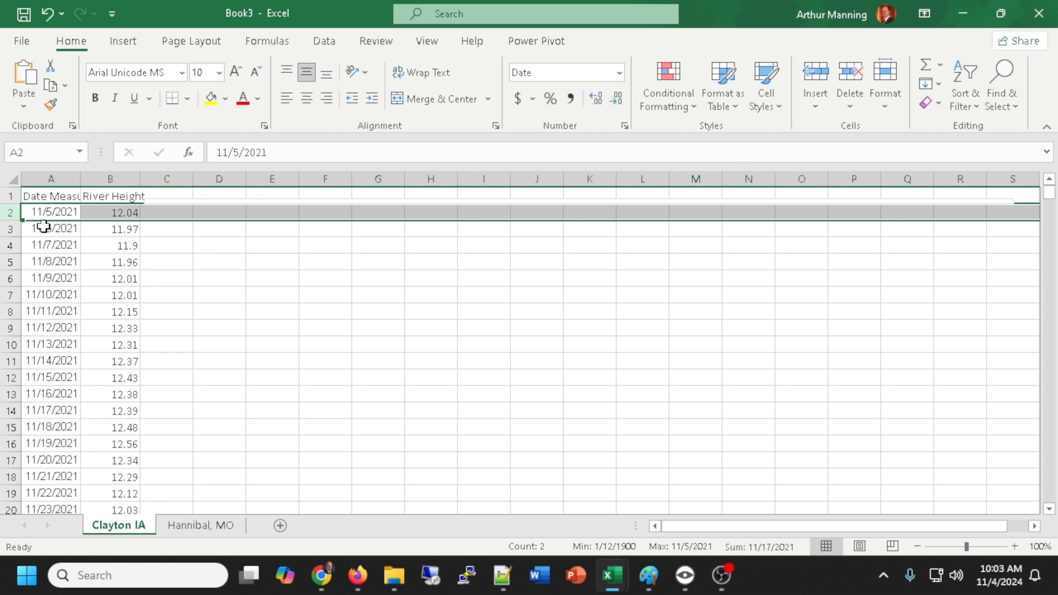
{"action": "left_click", "coordinate": [212, 528]}
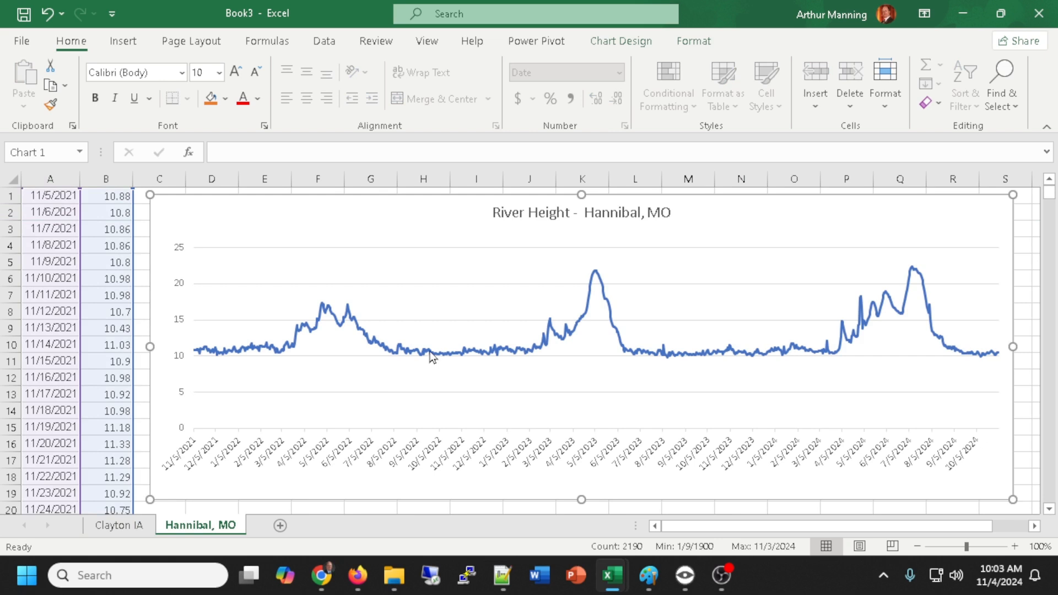
{"action": "left_click", "coordinate": [119, 526]}
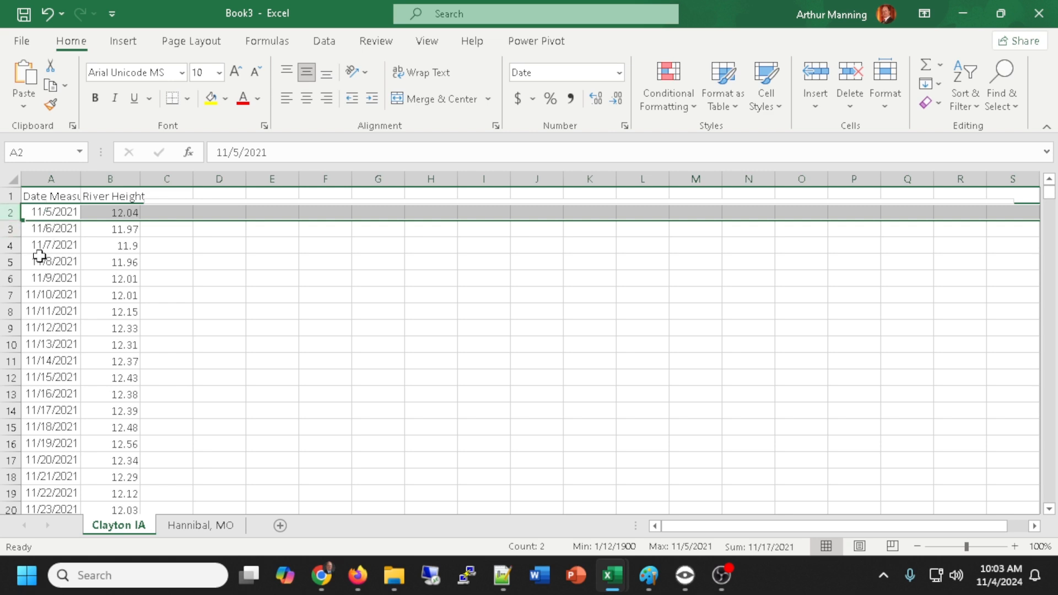
{"action": "left_click", "coordinate": [8, 230]}
{"action": "scroll", "coordinate": [126, 391], "scroll_direction": "down", "scroll_amount": 10}
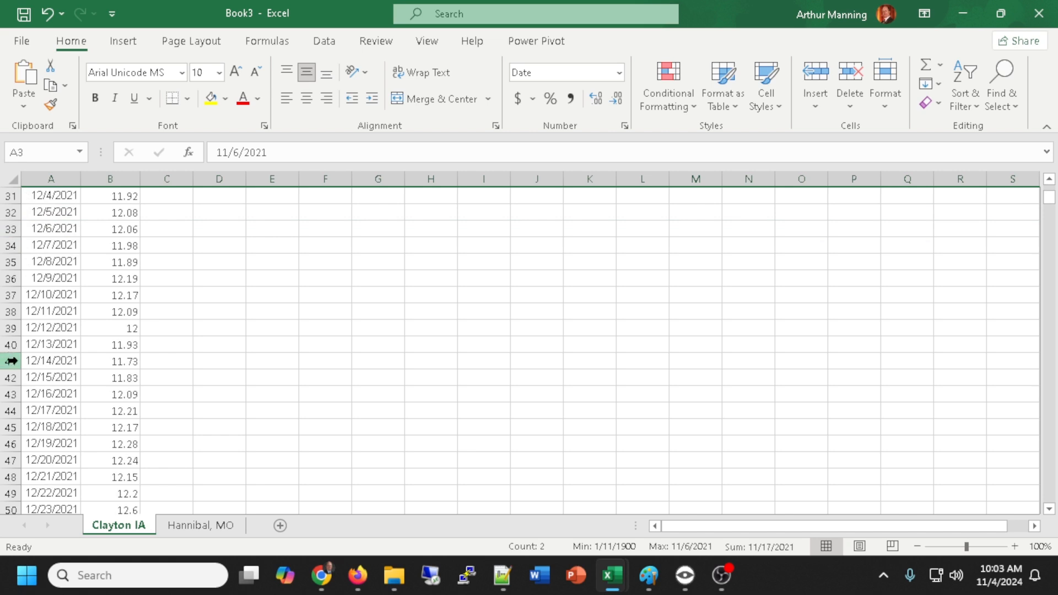
{"action": "left_click", "coordinate": [8, 361], "text": "shift"}
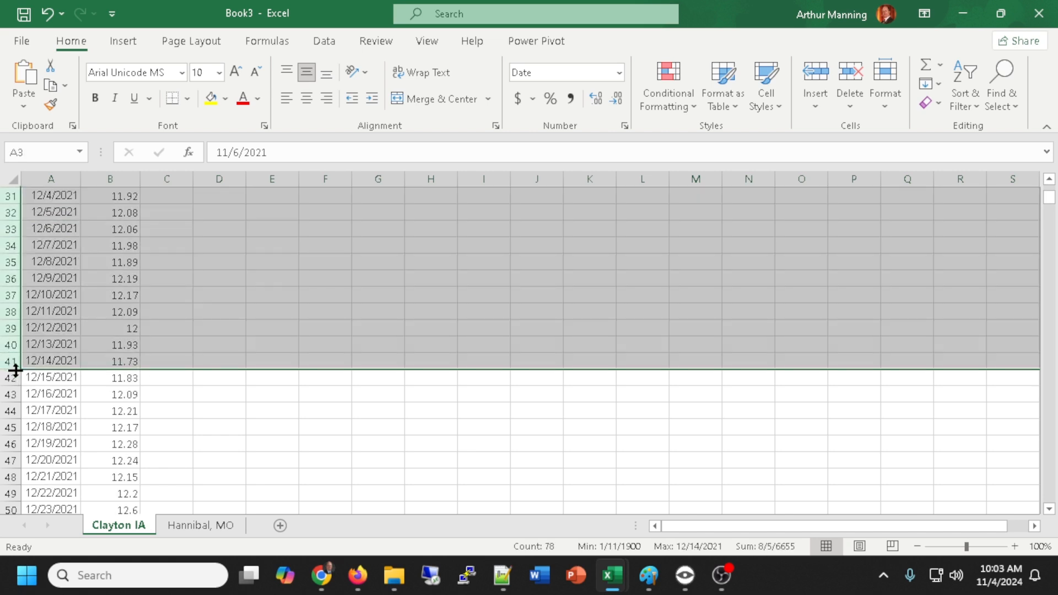
{"action": "left_click", "coordinate": [142, 293]}
Undo the row deletions on the Clayton IA sheet to restore the readings from 11/4/2019 onward and the chart.
{"action": "scroll", "coordinate": [799, 321], "scroll_direction": "up", "scroll_amount": 1}
{"action": "scroll", "coordinate": [575, 341], "scroll_direction": "up", "scroll_amount": 3}
{"action": "key", "text": "ctrl+z"}
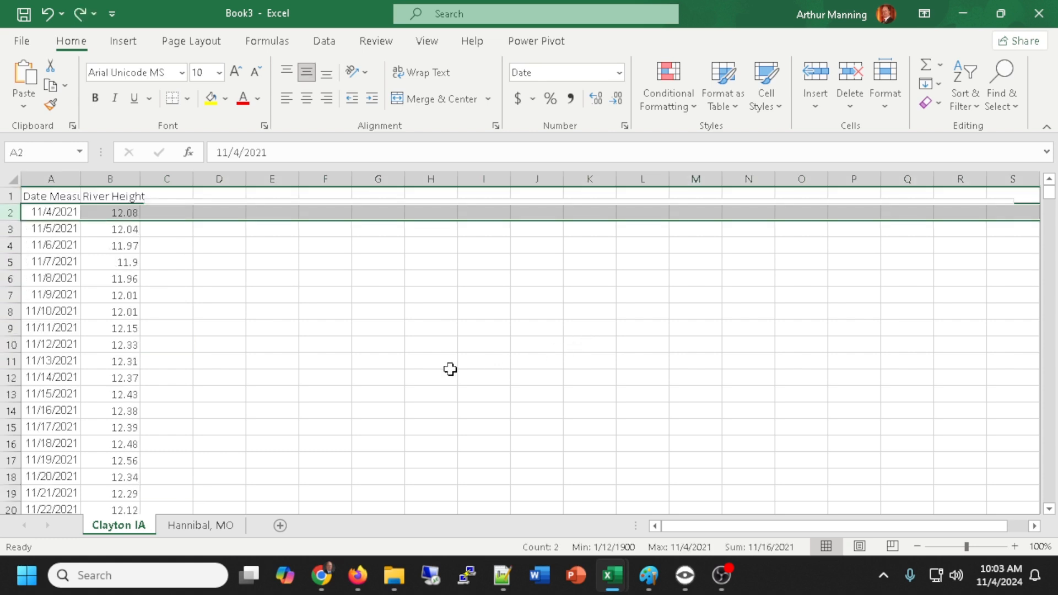
{"action": "key", "text": "ctrl+z"}
{"action": "key", "text": "ctrl+z"}
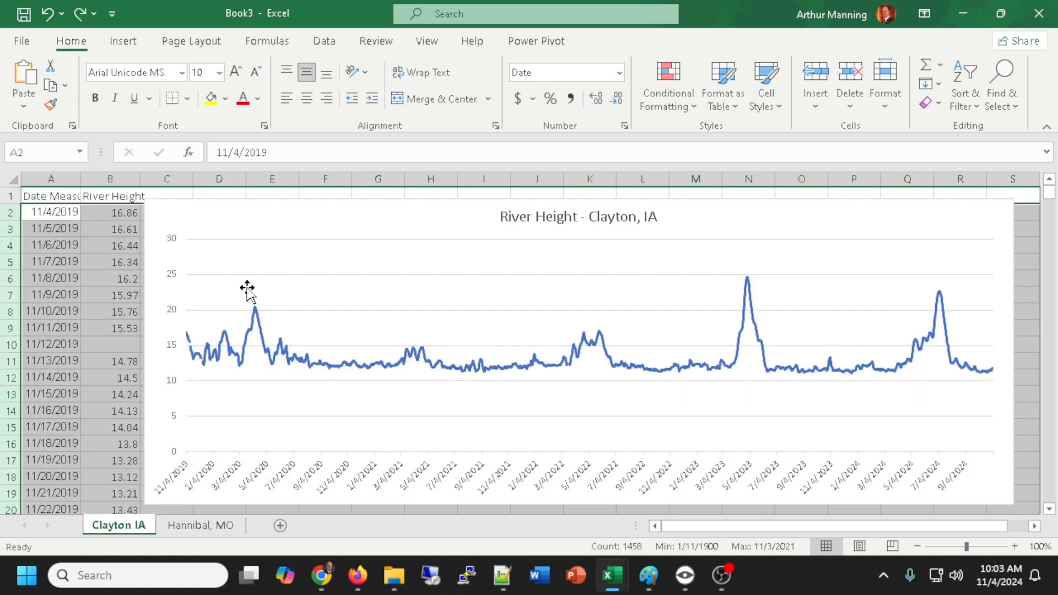
{"action": "left_click", "coordinate": [61, 312]}
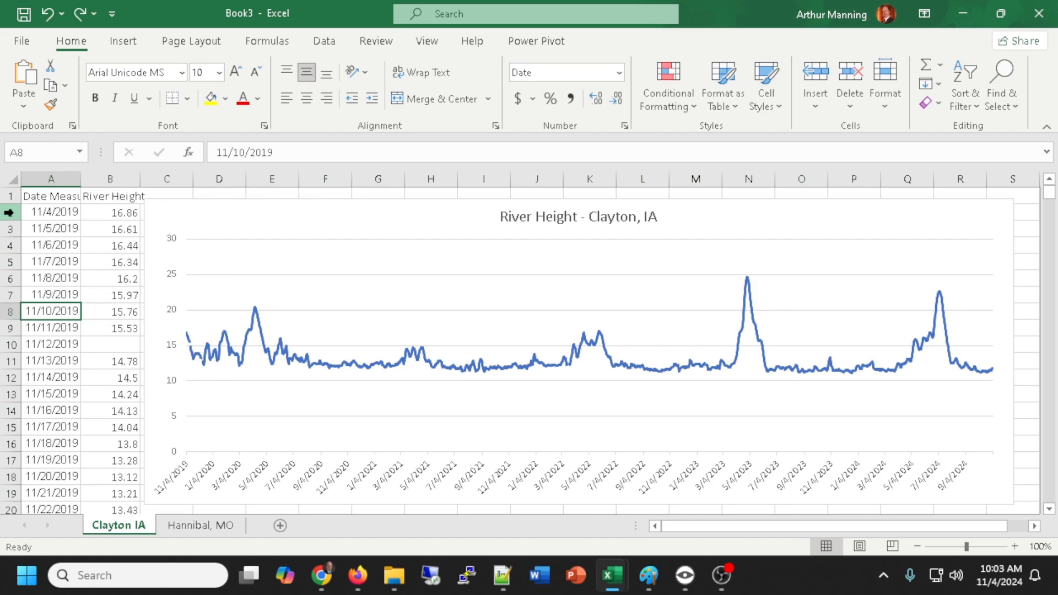
Delete the Clayton IA rows dated 11/4/2019 through 11/4/2021, rows 2 to 733, so the readings start on 11/5/2021.
{"action": "left_click", "coordinate": [8, 212]}
{"action": "left_click_drag", "start_coordinate": [1051, 202], "coordinate": [1049, 313]}
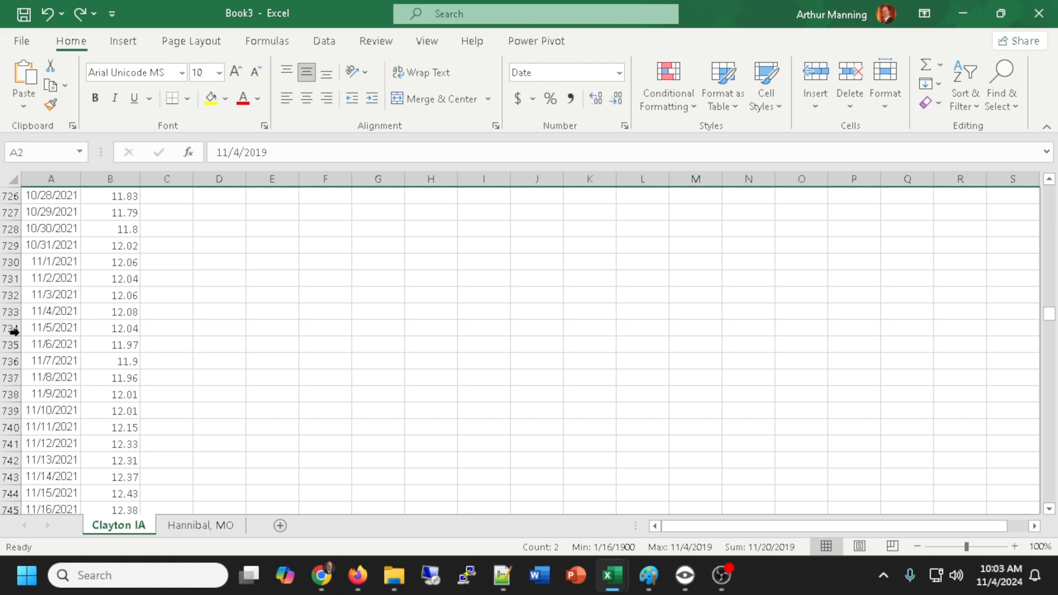
{"action": "left_click", "coordinate": [10, 312], "text": "shift"}
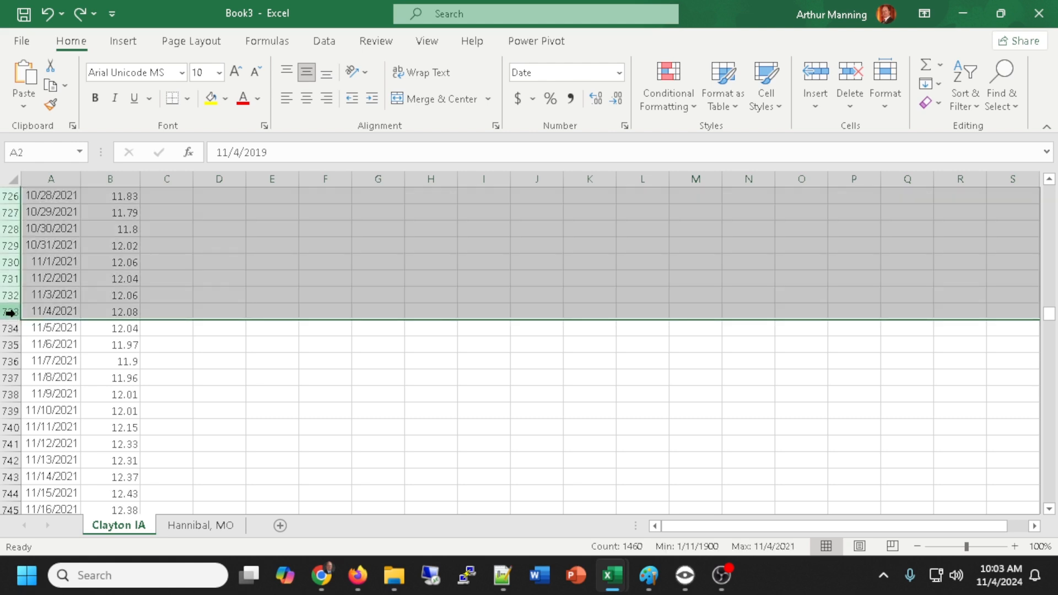
{"action": "right_click", "coordinate": [10, 312]}
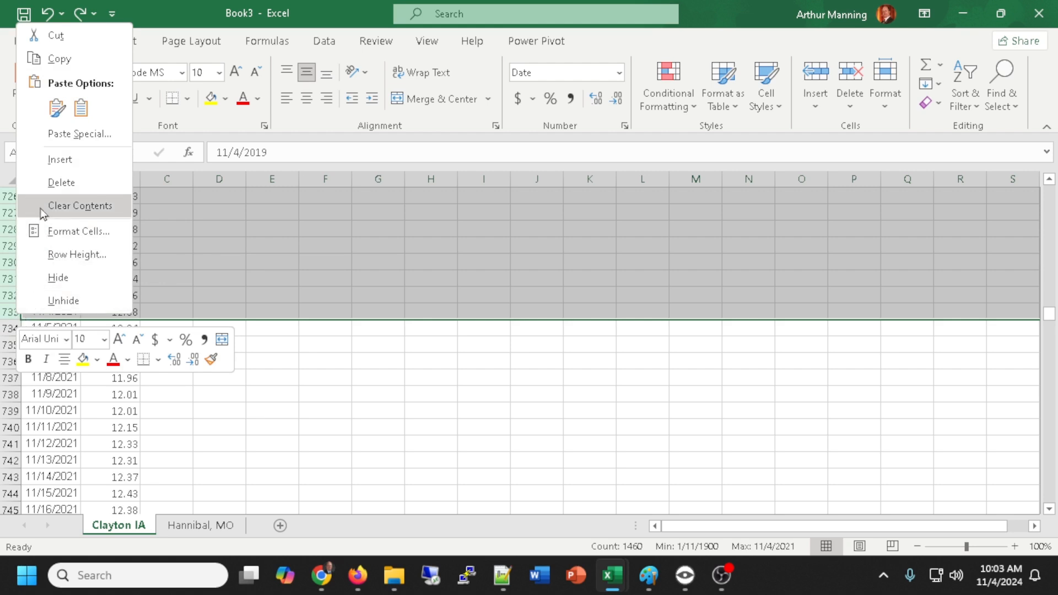
{"action": "left_click", "coordinate": [64, 183]}
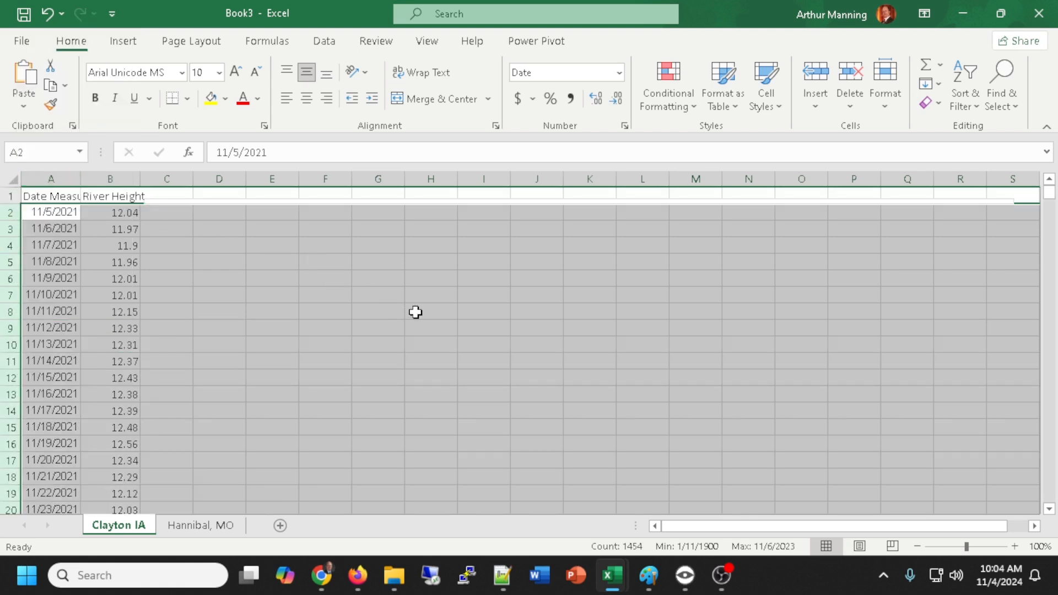
{"action": "left_click", "coordinate": [247, 243]}
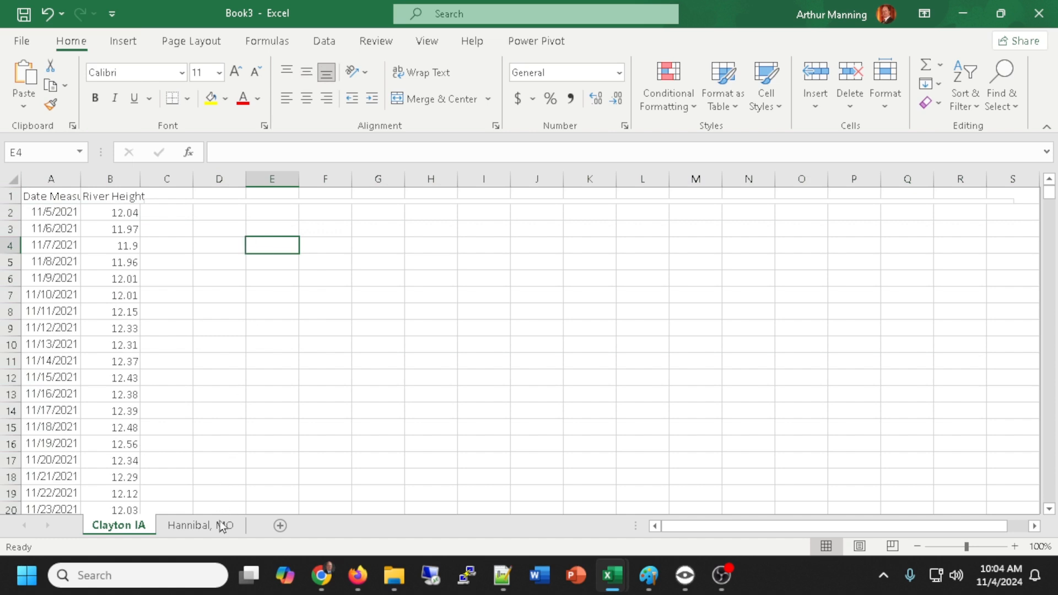
Insert a recommended line chart of the Date Measured and River Height columns on the Clayton IA sheet.
{"action": "left_click_drag", "start_coordinate": [50, 178], "coordinate": [95, 171]}
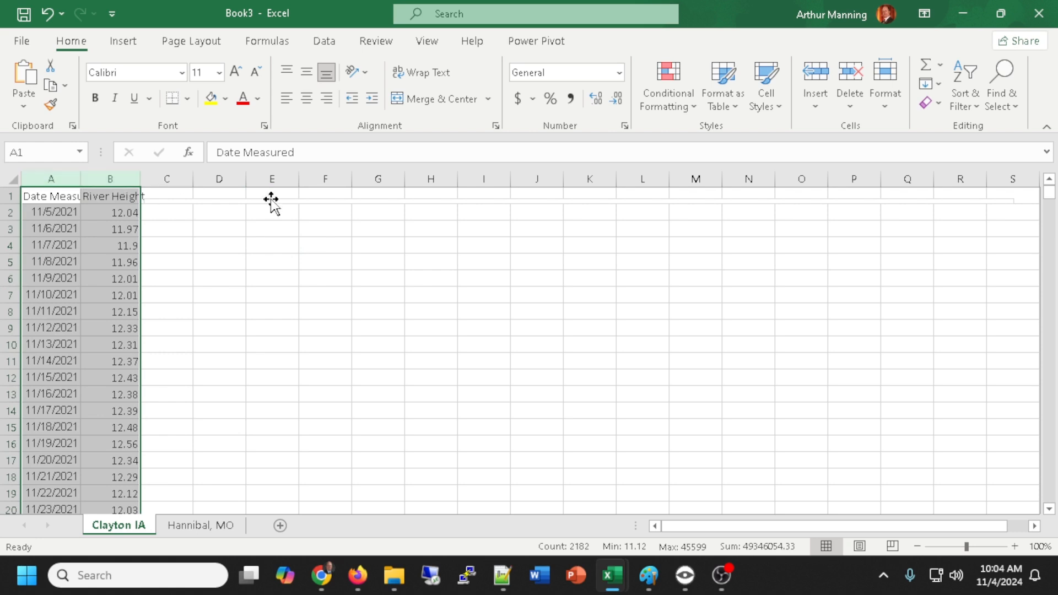
{"action": "left_click", "coordinate": [121, 44]}
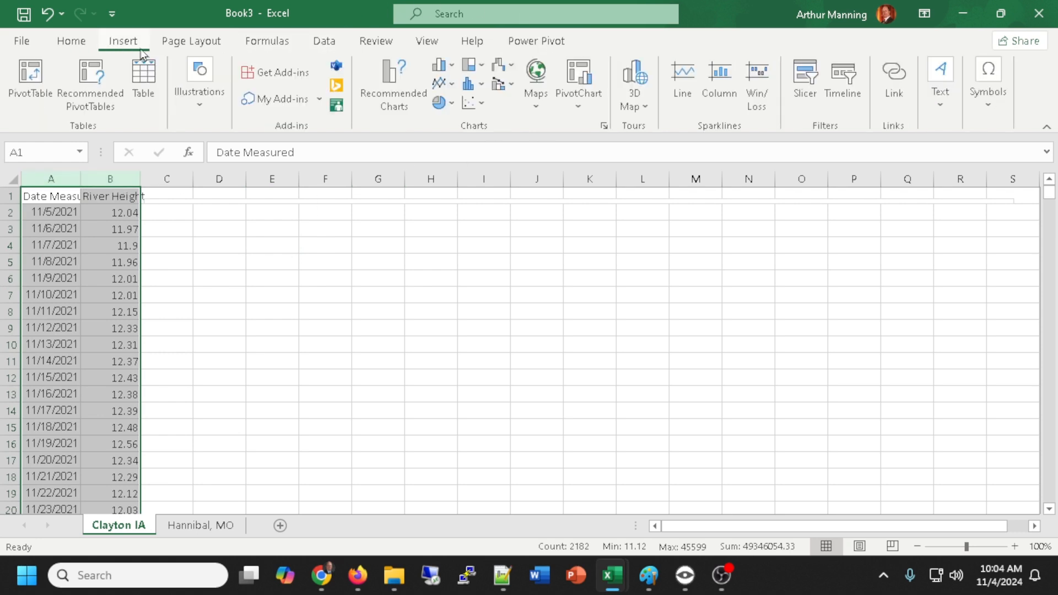
{"action": "left_click", "coordinate": [388, 85]}
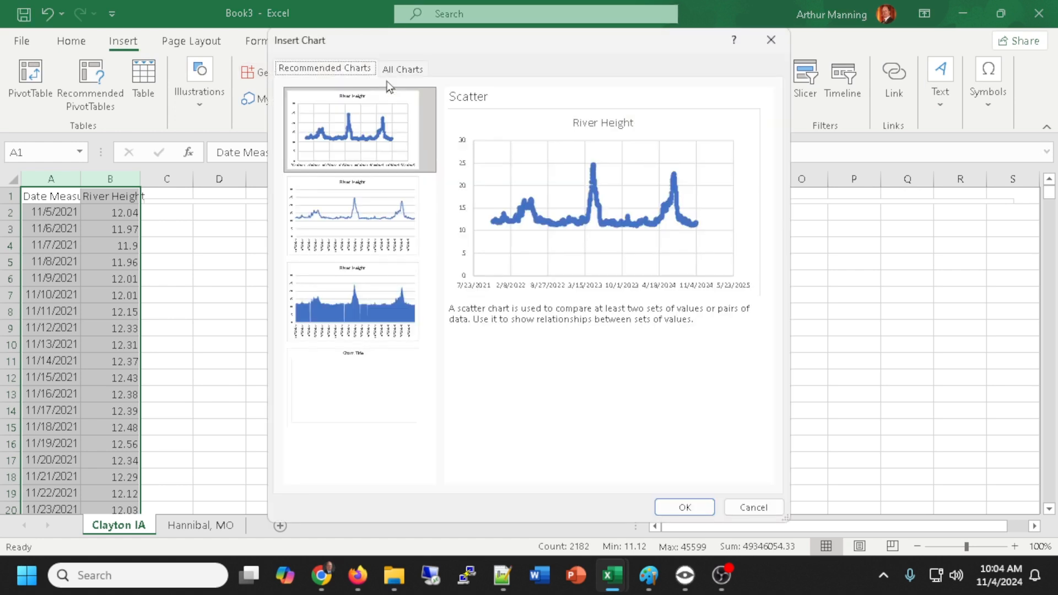
{"action": "left_click", "coordinate": [352, 222]}
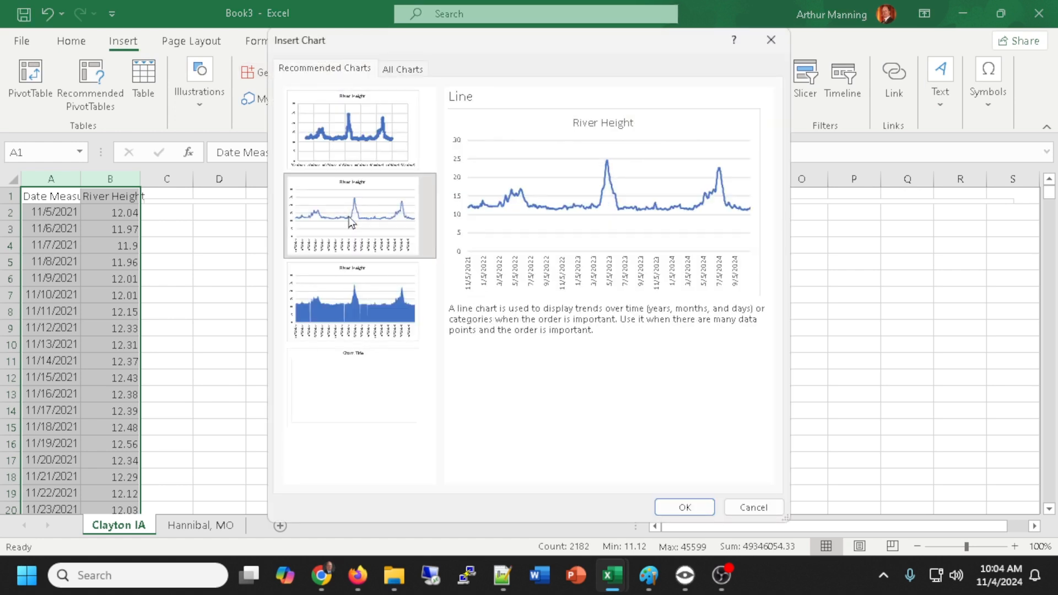
{"action": "left_click", "coordinate": [684, 507]}
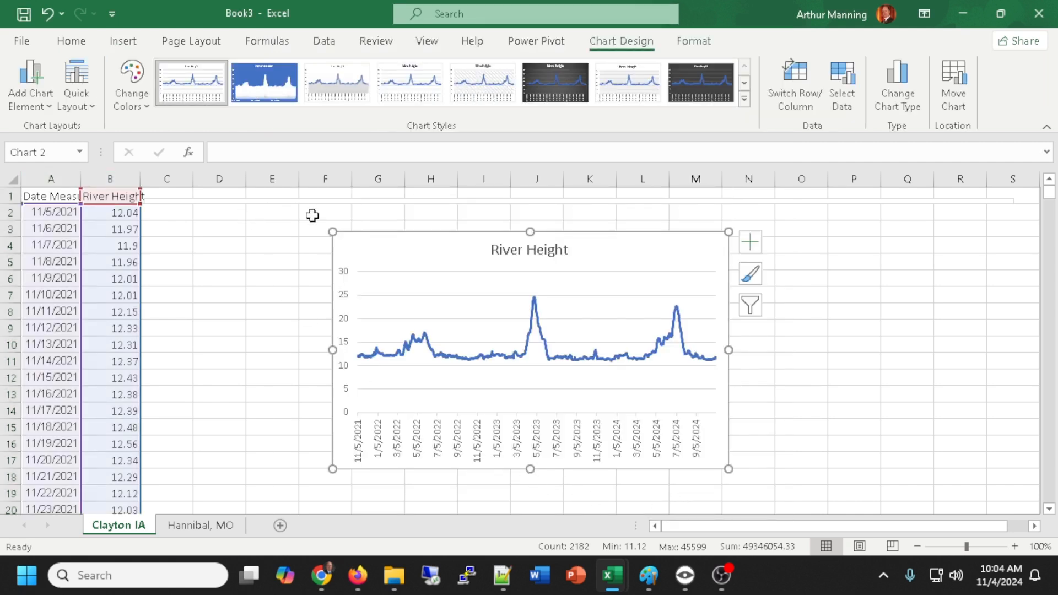
Place the new River Height chart beside the Clayton data and resize it to span columns C to S down to row 20.
{"action": "left_click_drag", "start_coordinate": [378, 265], "coordinate": [207, 234]}
{"action": "left_click_drag", "start_coordinate": [553, 443], "coordinate": [1025, 498]}
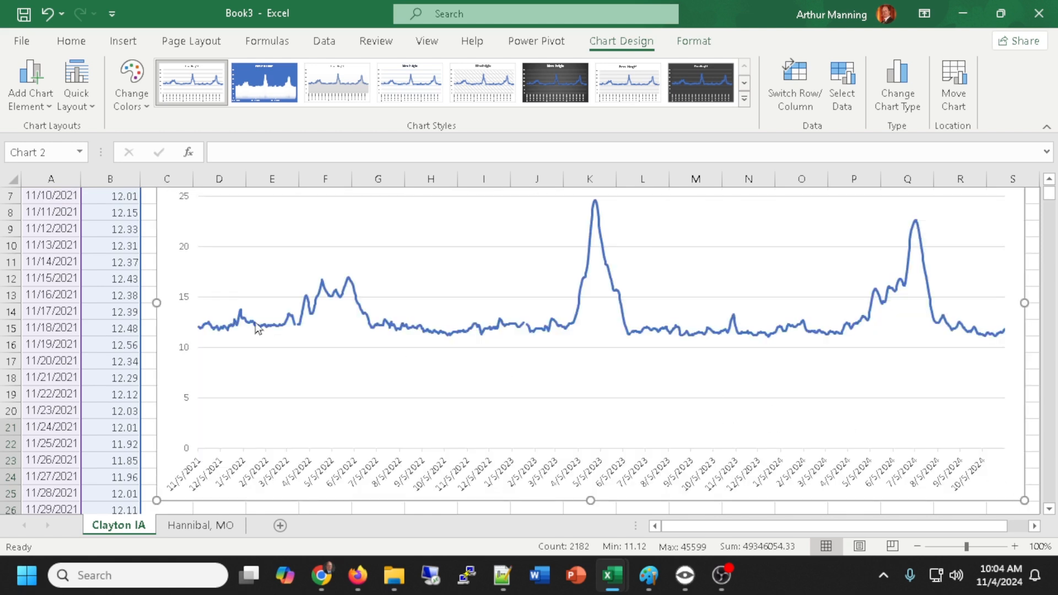
{"action": "left_click", "coordinate": [190, 526]}
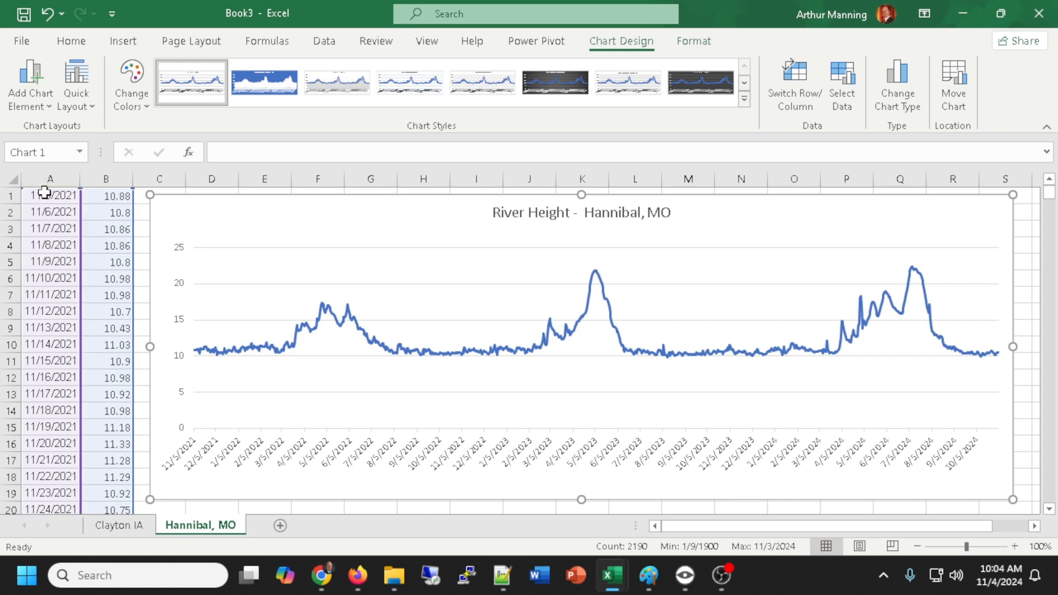
{"action": "left_click", "coordinate": [118, 528]}
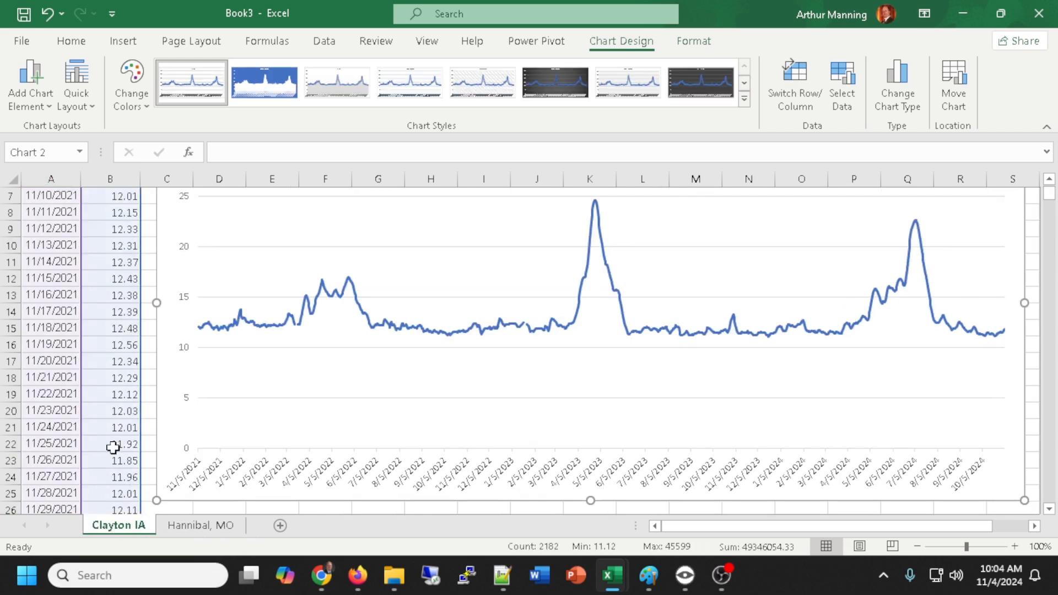
{"action": "scroll", "coordinate": [104, 302], "scroll_direction": "up", "scroll_amount": 2}
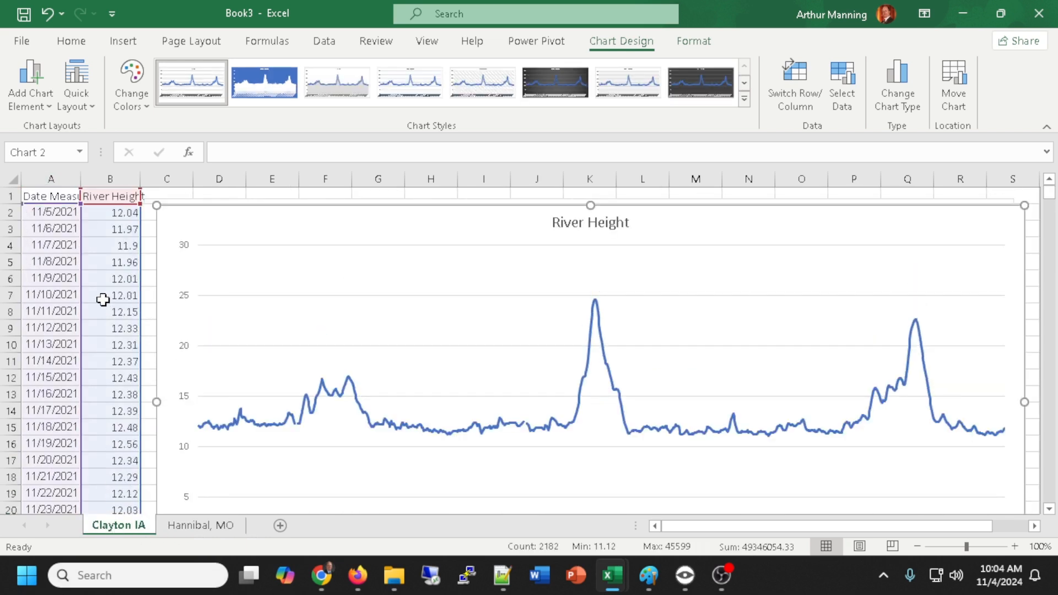
{"action": "scroll", "coordinate": [107, 298], "scroll_direction": "down", "scroll_amount": 3}
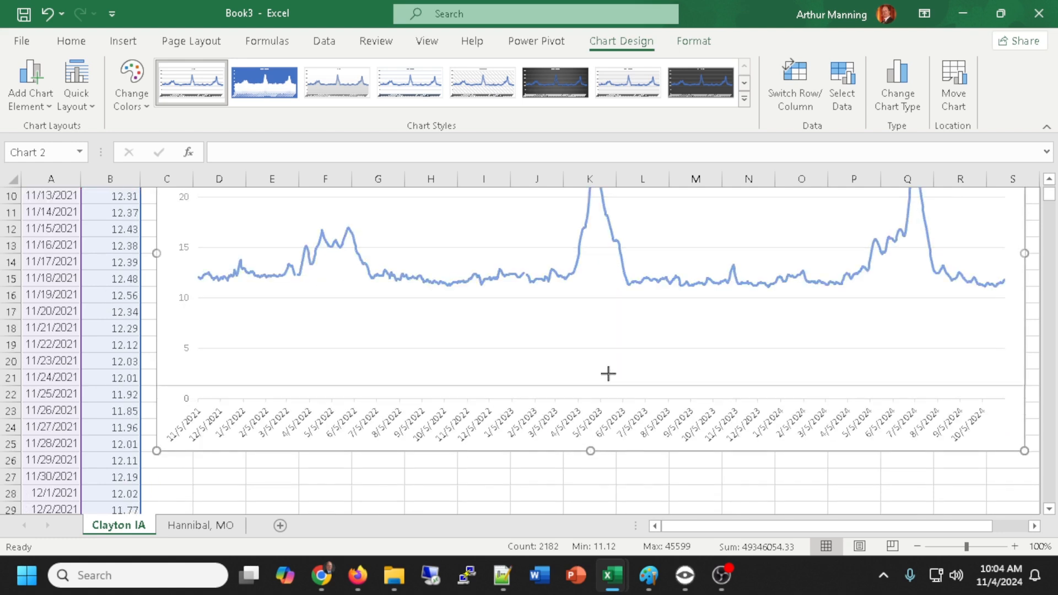
{"action": "scroll", "coordinate": [606, 383], "scroll_direction": "down", "scroll_amount": 1}
{"action": "scroll", "coordinate": [614, 380], "scroll_direction": "up", "scroll_amount": 4}
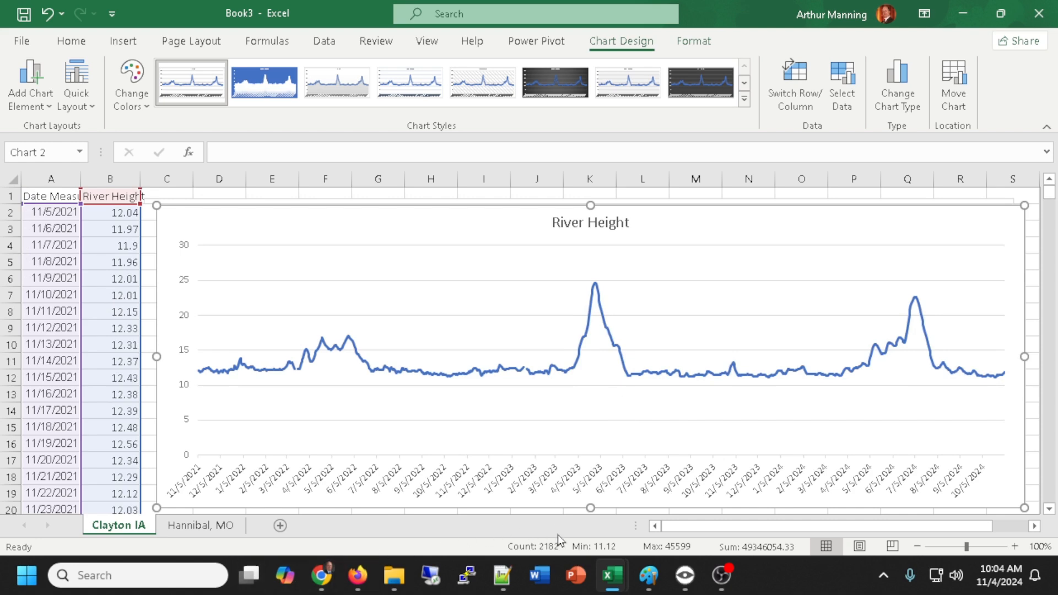
Compare the river height charts on the Clayton IA and Hannibal, MO sheets.
{"action": "left_click", "coordinate": [193, 530]}
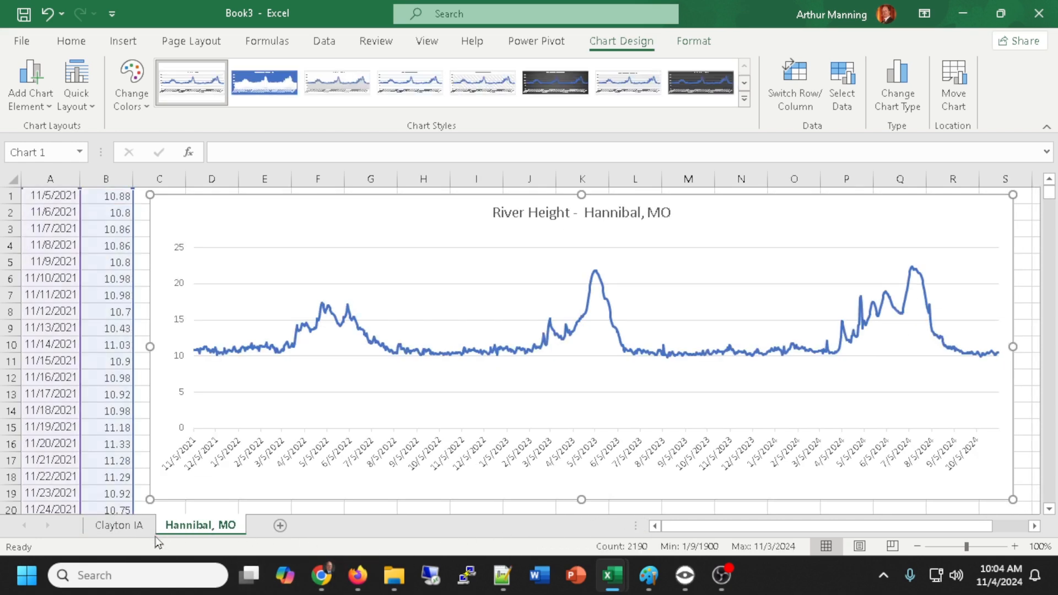
{"action": "left_click", "coordinate": [117, 531]}
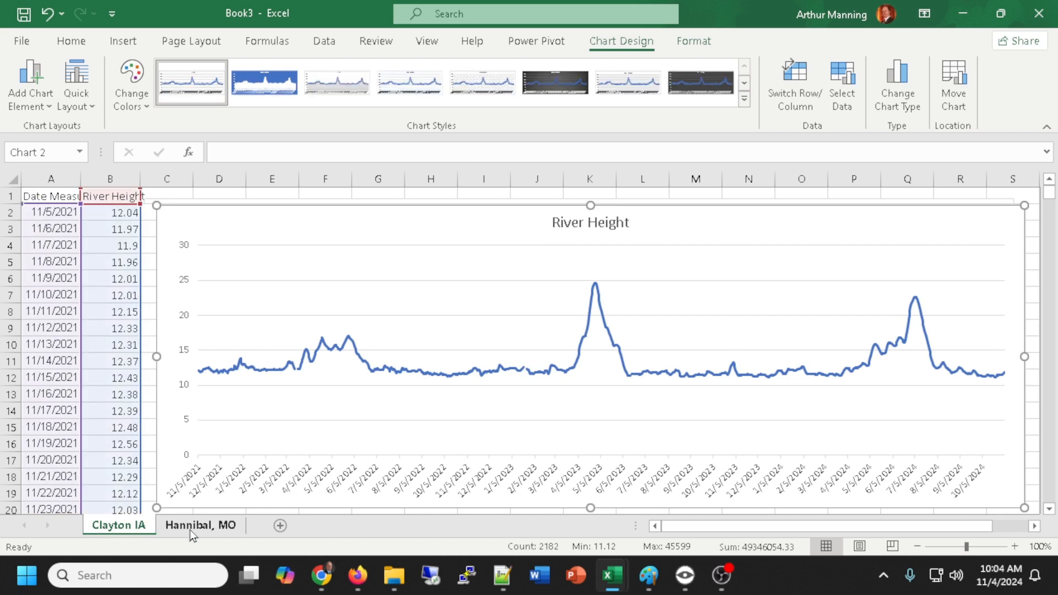
{"action": "left_click", "coordinate": [191, 531]}
{"action": "left_click", "coordinate": [131, 531]}
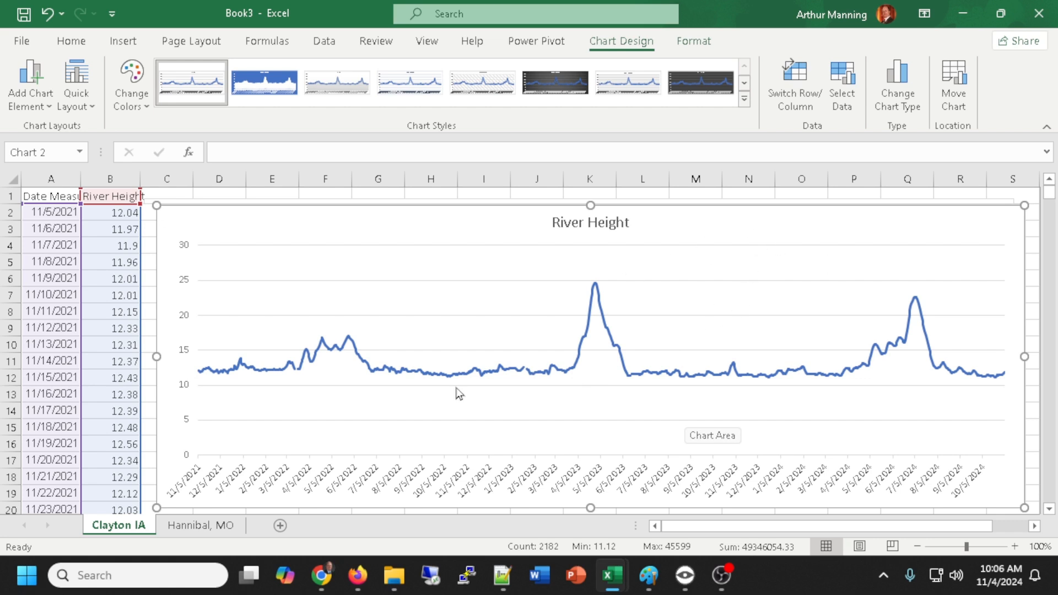
Create a copy of the Clayton IA sheet ahead of the original in Book3 and rename it Combined.
{"action": "right_click", "coordinate": [112, 531]}
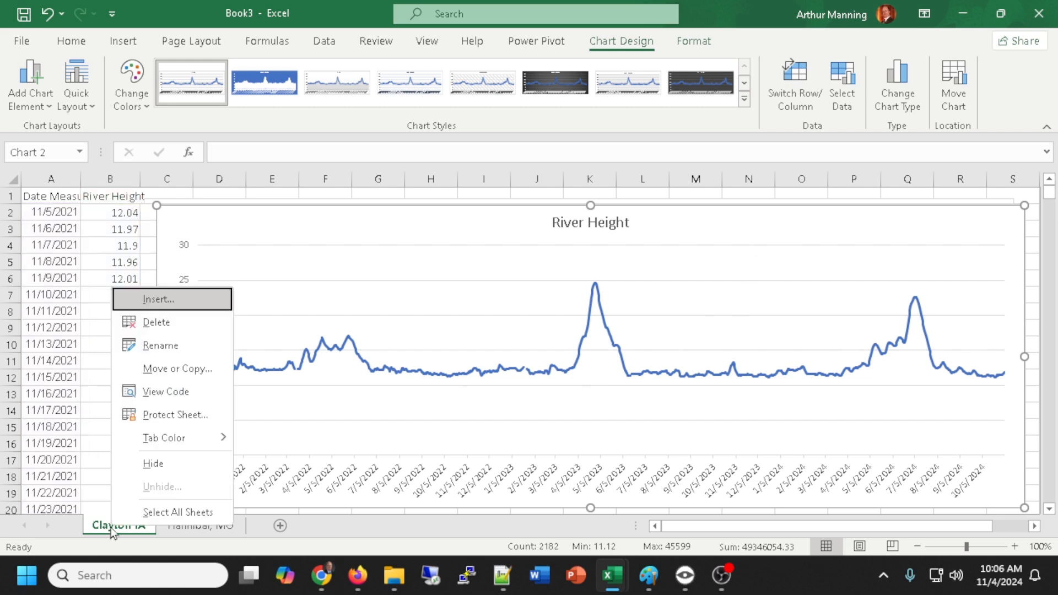
{"action": "left_click", "coordinate": [165, 369]}
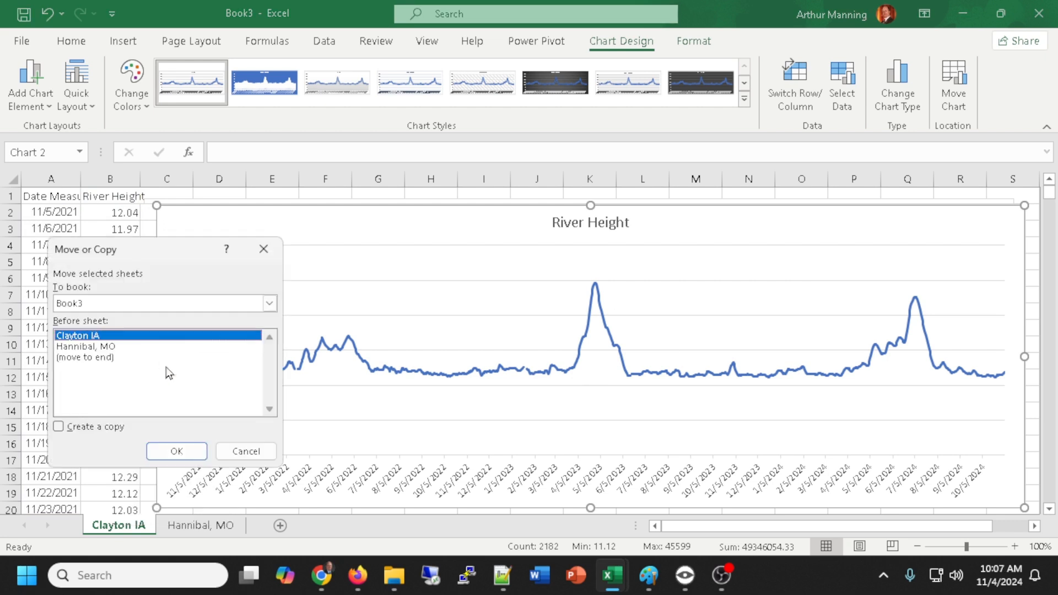
{"action": "left_click", "coordinate": [58, 427]}
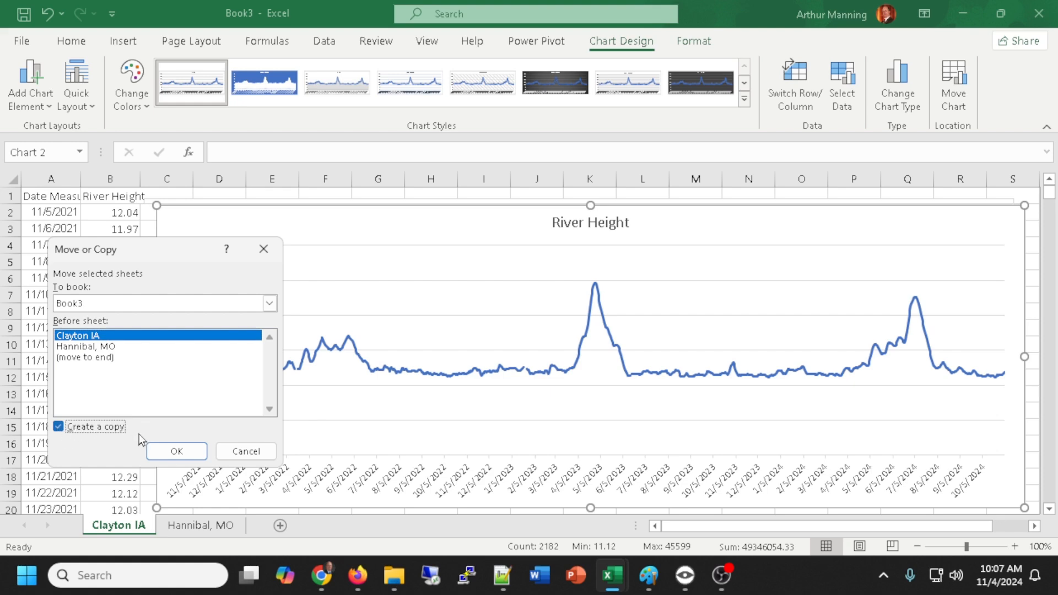
{"action": "left_click", "coordinate": [176, 452]}
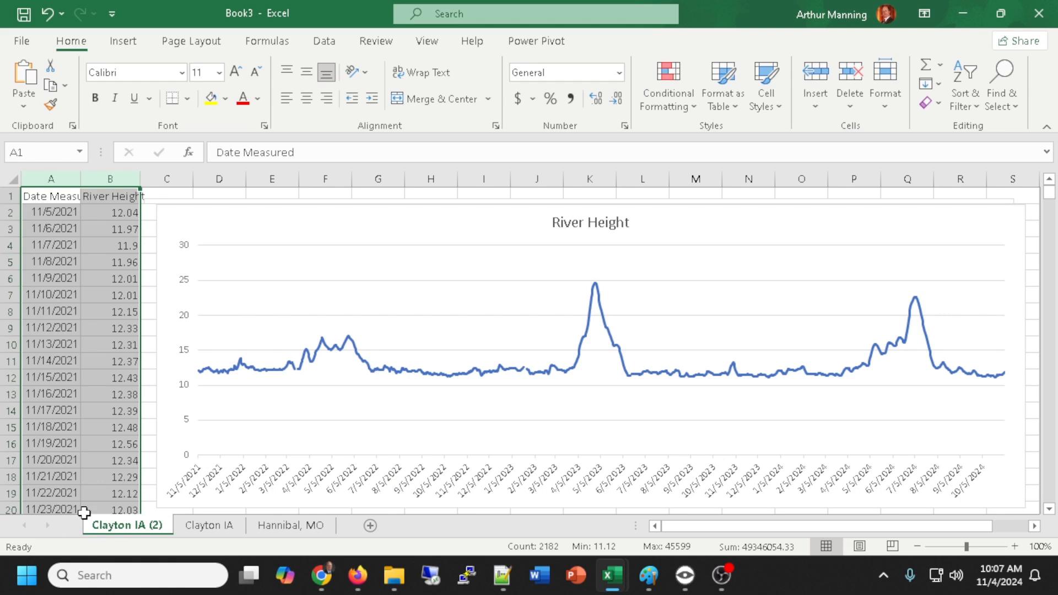
{"action": "double_click", "coordinate": [123, 525]}
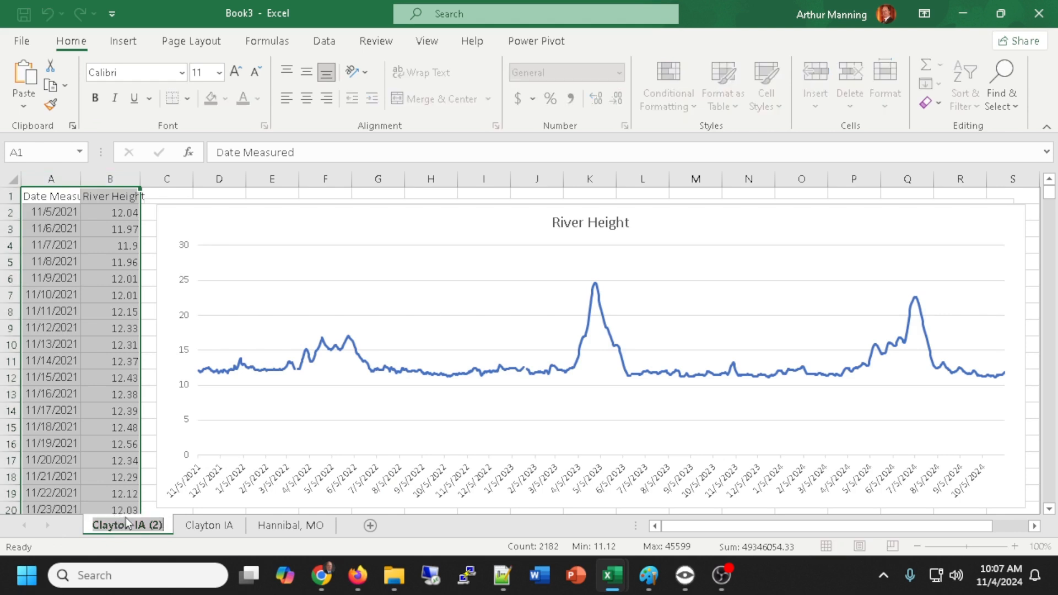
{"action": "type", "text": "Combined"}
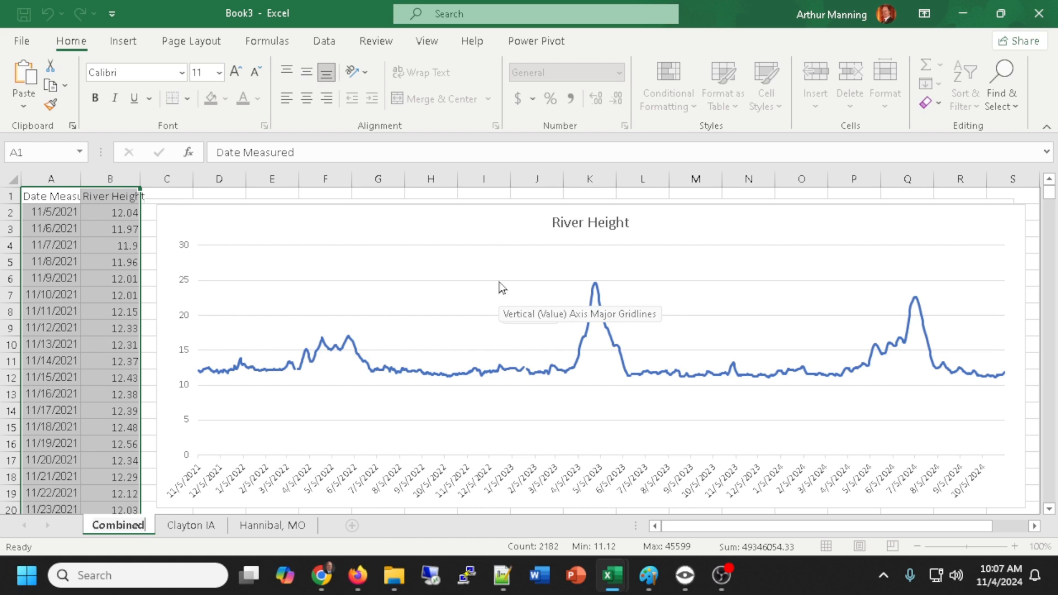
{"action": "left_click", "coordinate": [448, 262]}
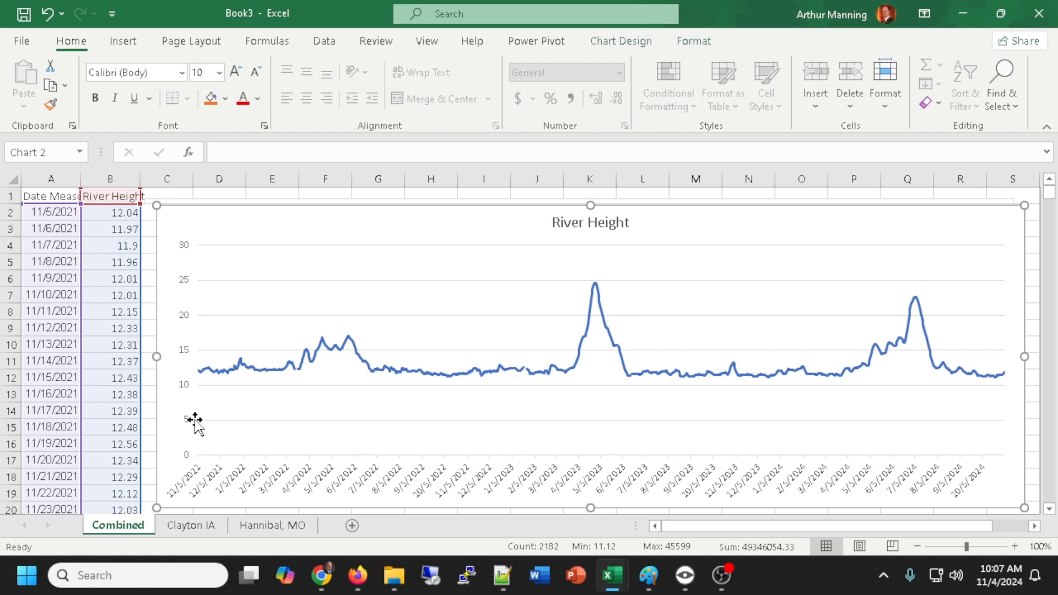
{"action": "right_click", "coordinate": [371, 221]}
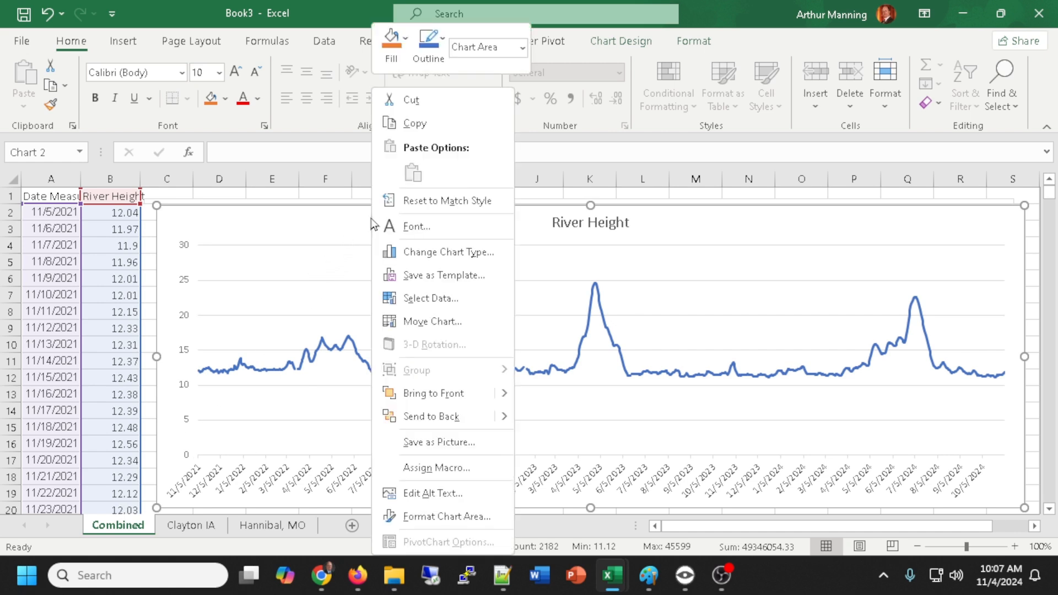
{"action": "left_click", "coordinate": [441, 297]}
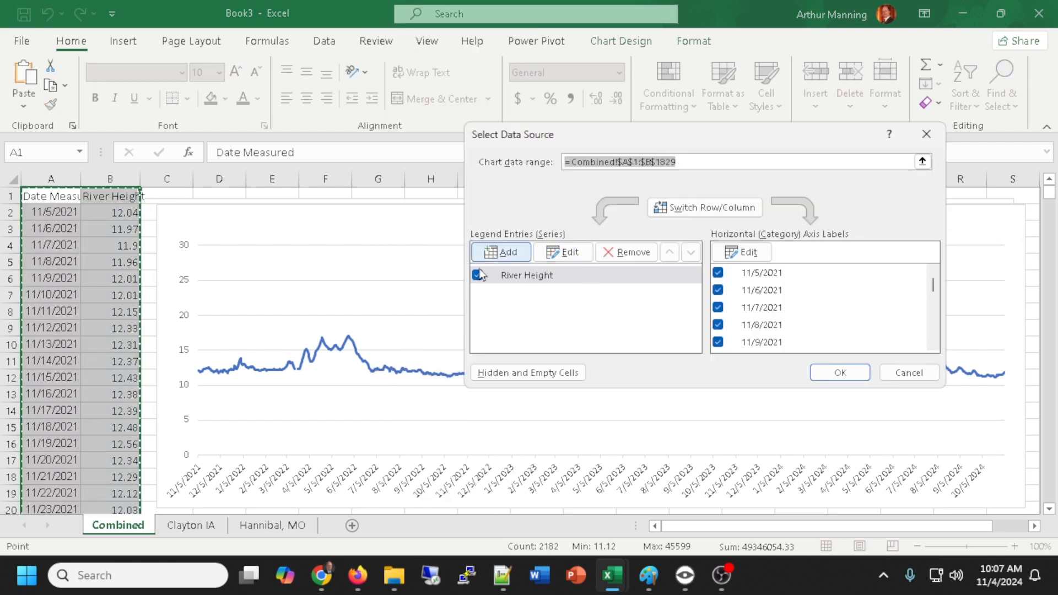
{"action": "left_click", "coordinate": [507, 253]}
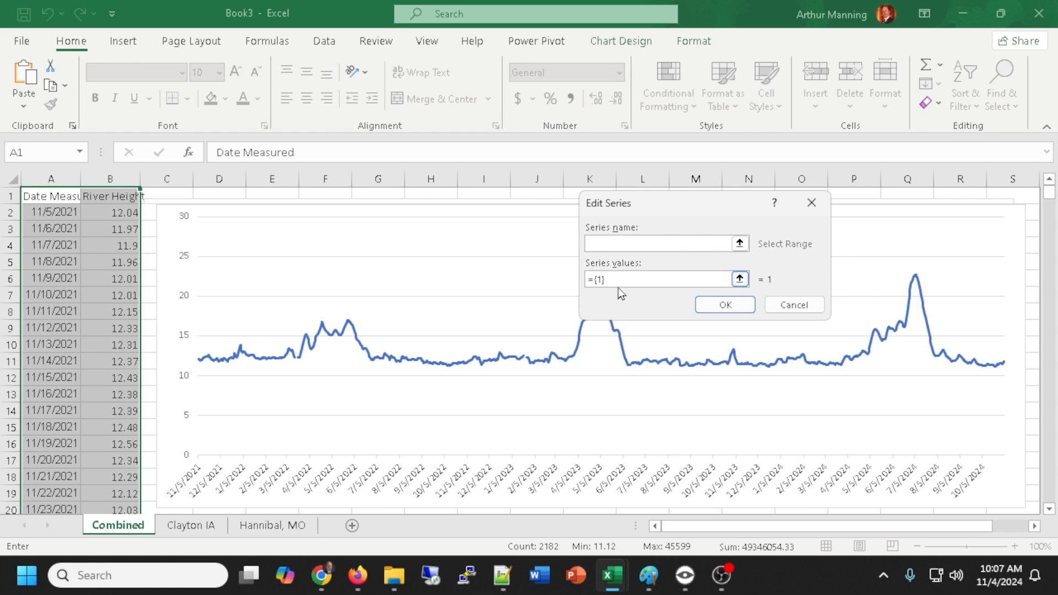
{"action": "double_click", "coordinate": [600, 282]}
{"action": "key", "text": "BackSpace"}
{"action": "left_click", "coordinate": [801, 304]}
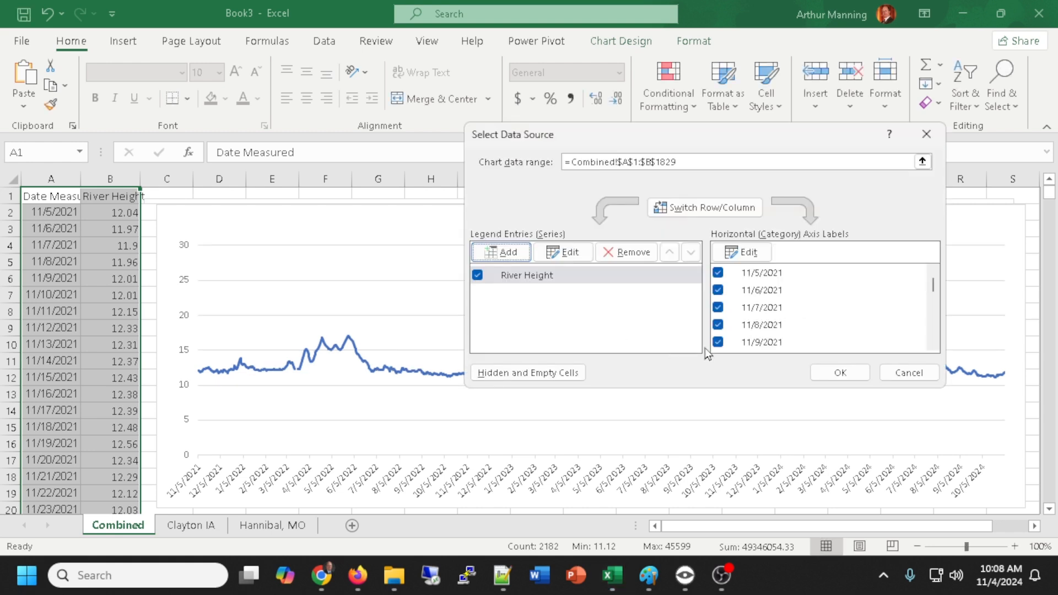
{"action": "left_click", "coordinate": [907, 373]}
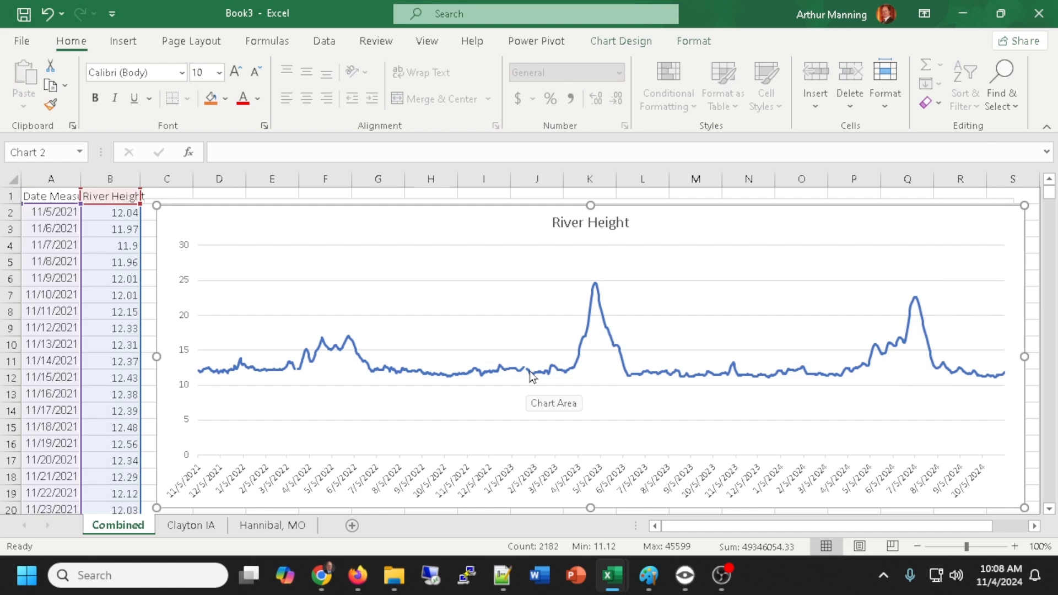
Add a second data series to the Combined sheet's chart, using column B of the Hannibal, MO sheet as its values.
{"action": "right_click", "coordinate": [441, 265]}
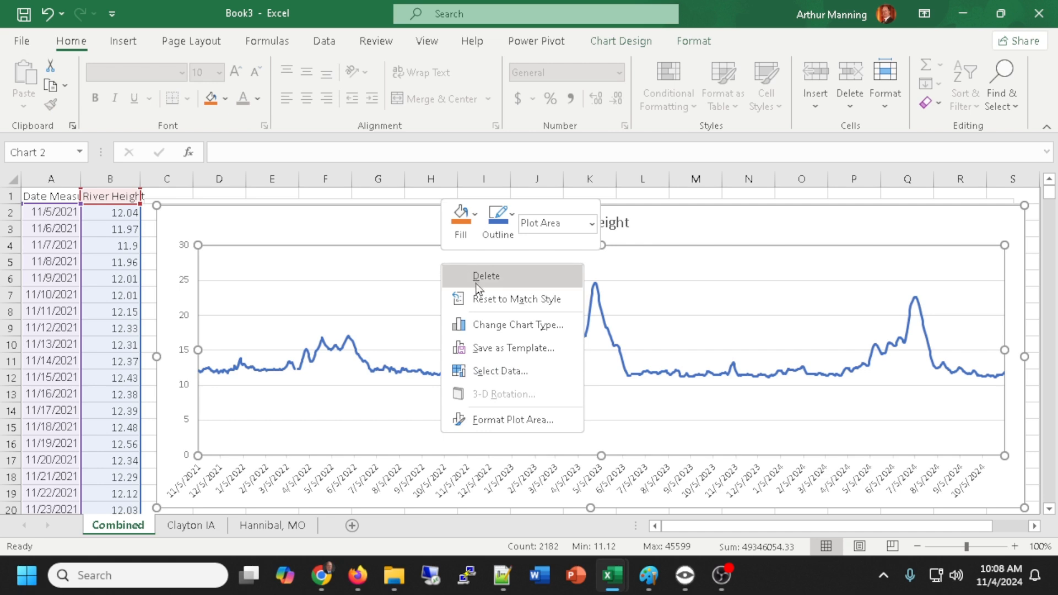
{"action": "left_click", "coordinate": [494, 372]}
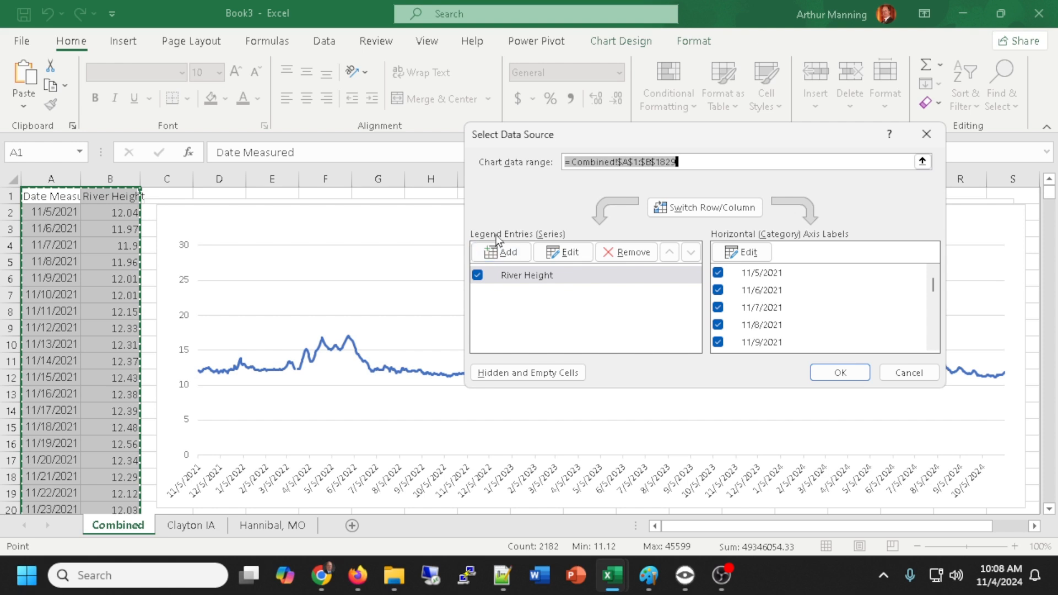
{"action": "left_click", "coordinate": [494, 254]}
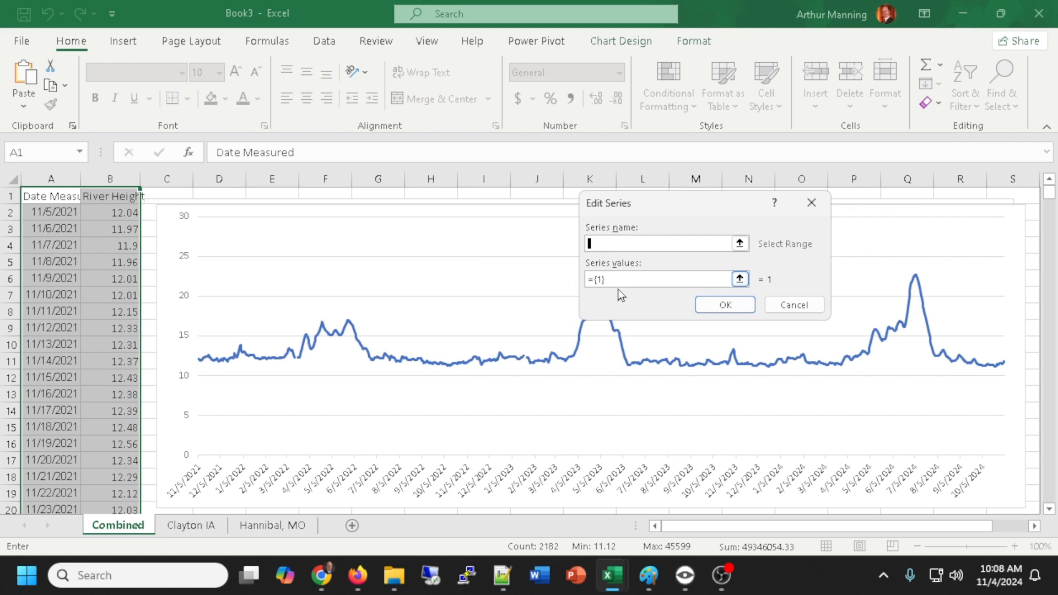
{"action": "left_click", "coordinate": [609, 279]}
{"action": "key", "text": "BackSpace"}
{"action": "key", "text": "BackSpace"}
{"action": "key", "text": "BackSpace"}
{"action": "key", "text": "BackSpace"}
{"action": "left_click", "coordinate": [740, 280]}
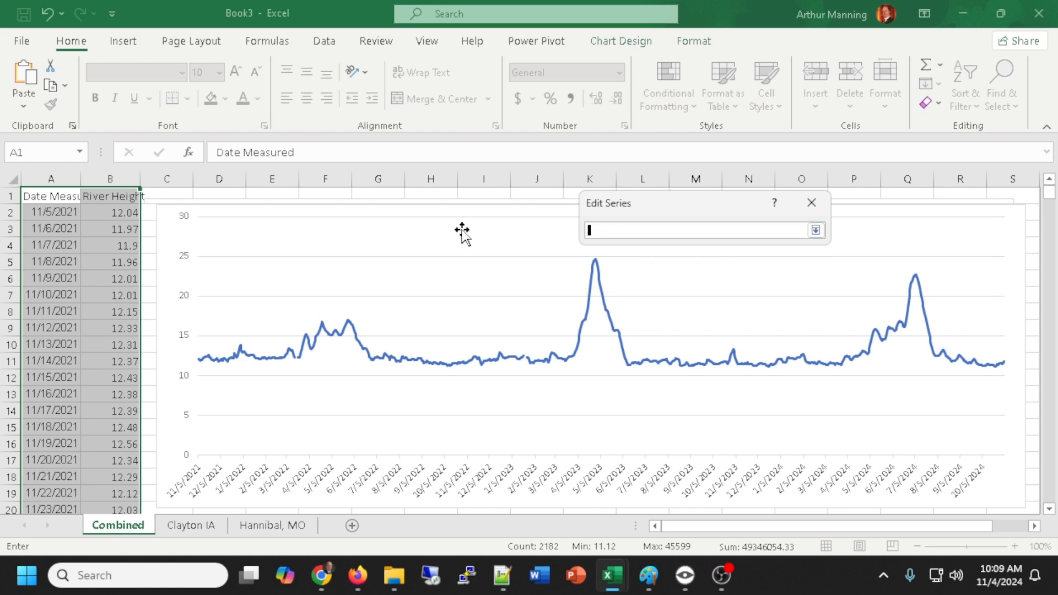
{"action": "left_click", "coordinate": [269, 524]}
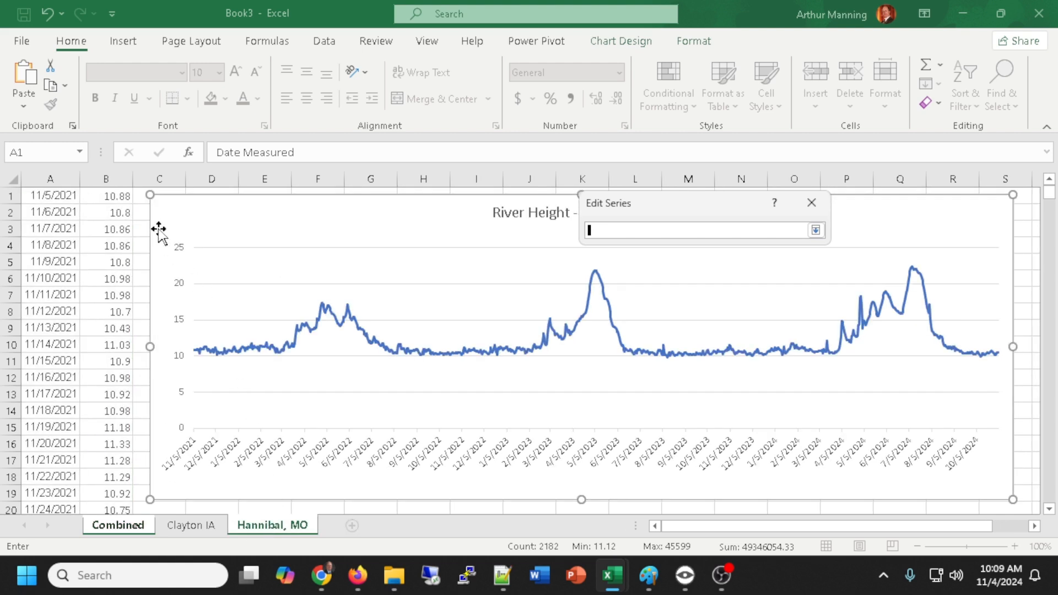
{"action": "left_click", "coordinate": [107, 180]}
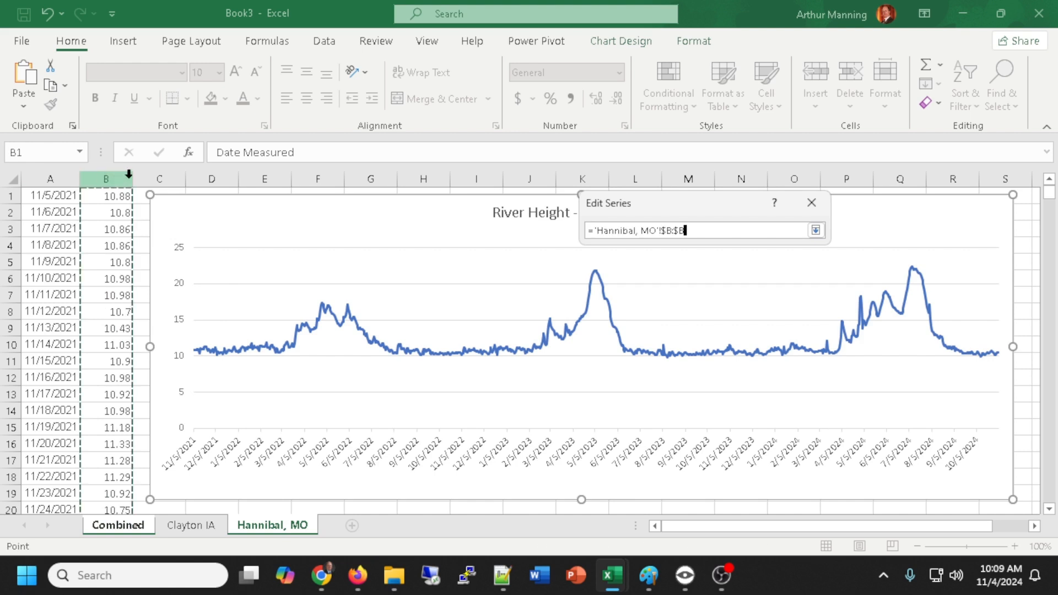
{"action": "key", "text": "Return"}
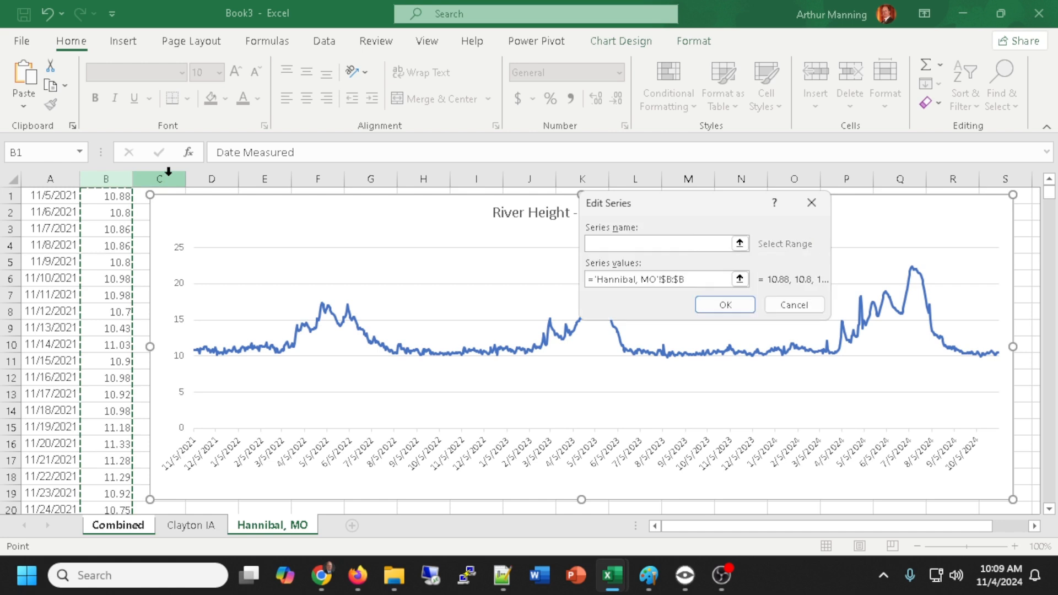
{"action": "left_click", "coordinate": [714, 306]}
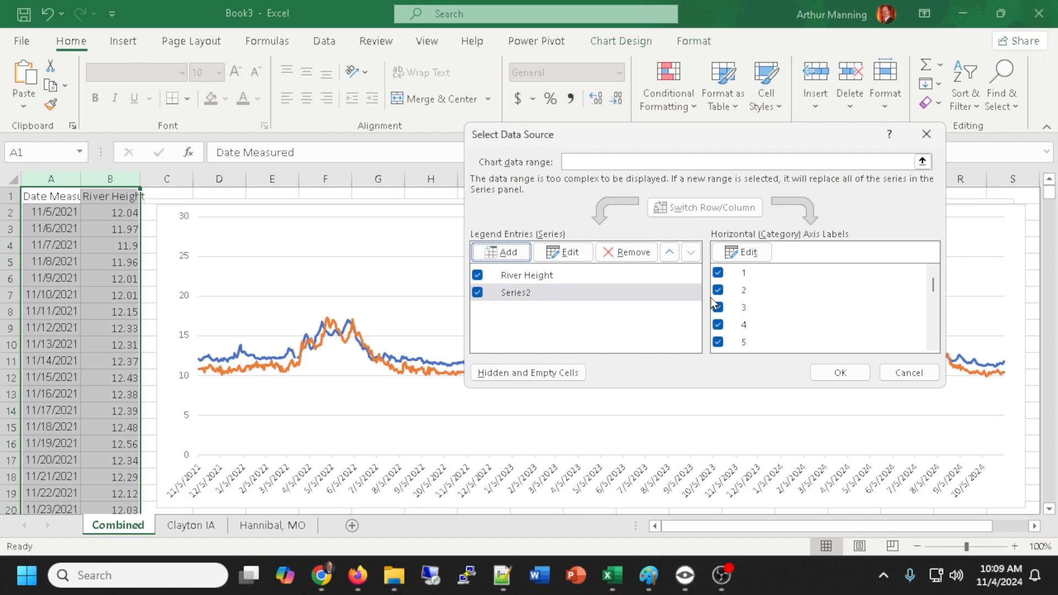
{"action": "left_click", "coordinate": [840, 373]}
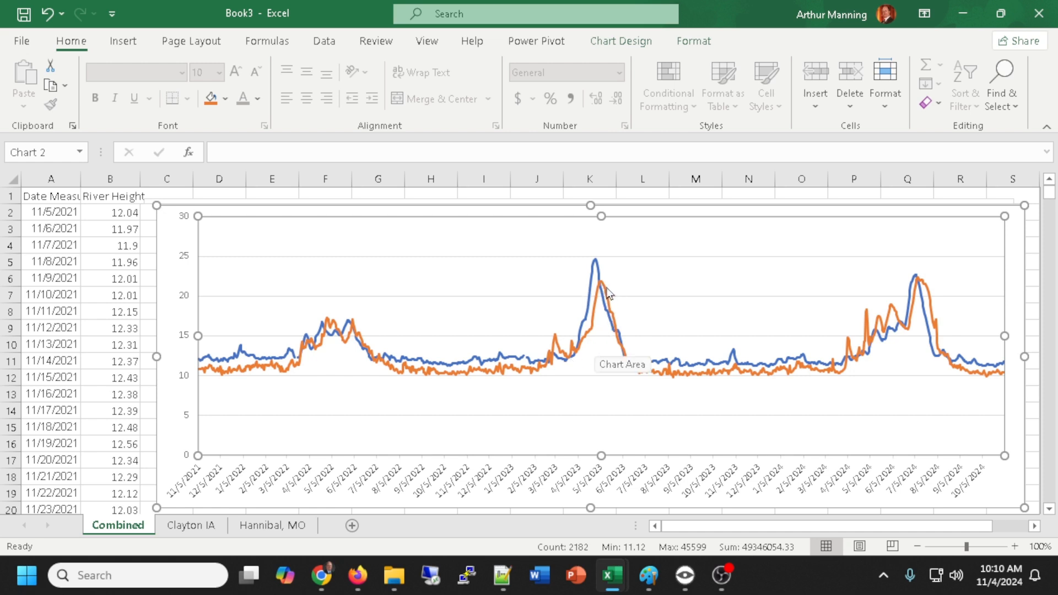
Inspect the dates and heights of the spring 2023 peaks on both lines of the combined chart.
{"action": "mouse_move", "coordinate": [606, 292]}
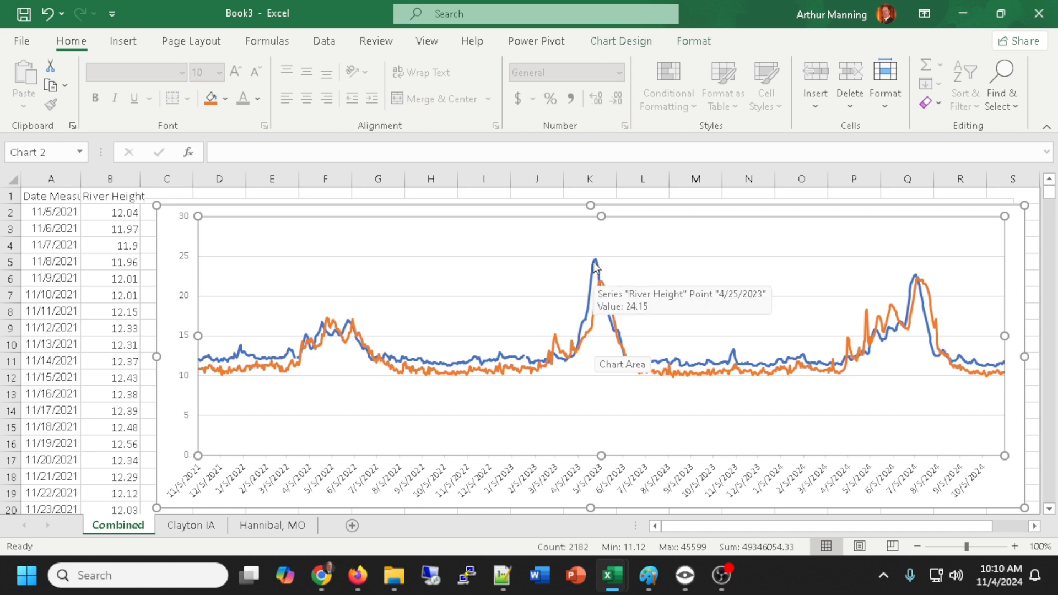
{"action": "left_click", "coordinate": [596, 264]}
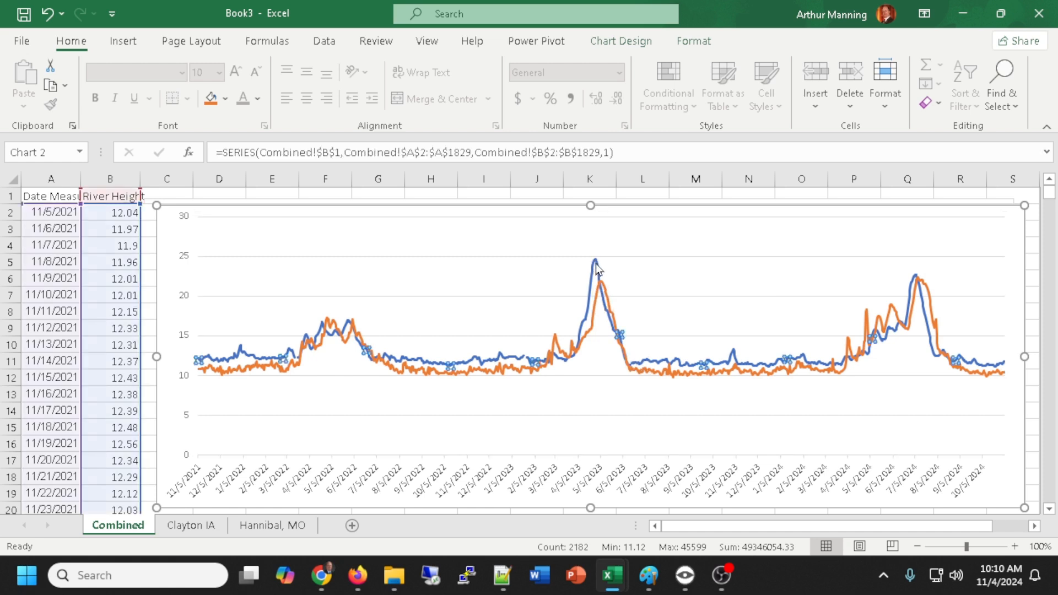
{"action": "mouse_move", "coordinate": [596, 264]}
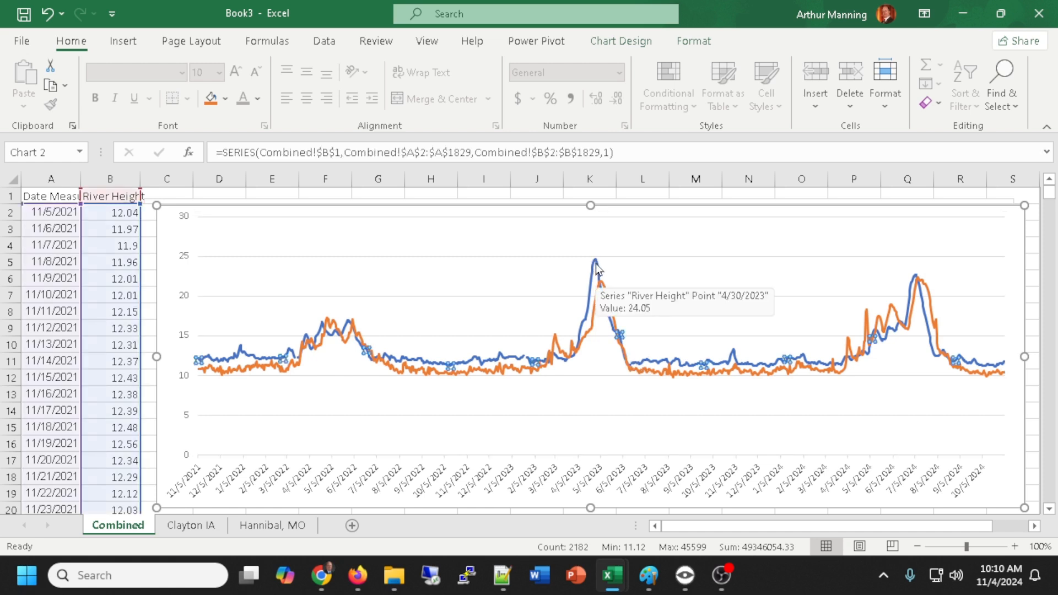
{"action": "left_click", "coordinate": [632, 289]}
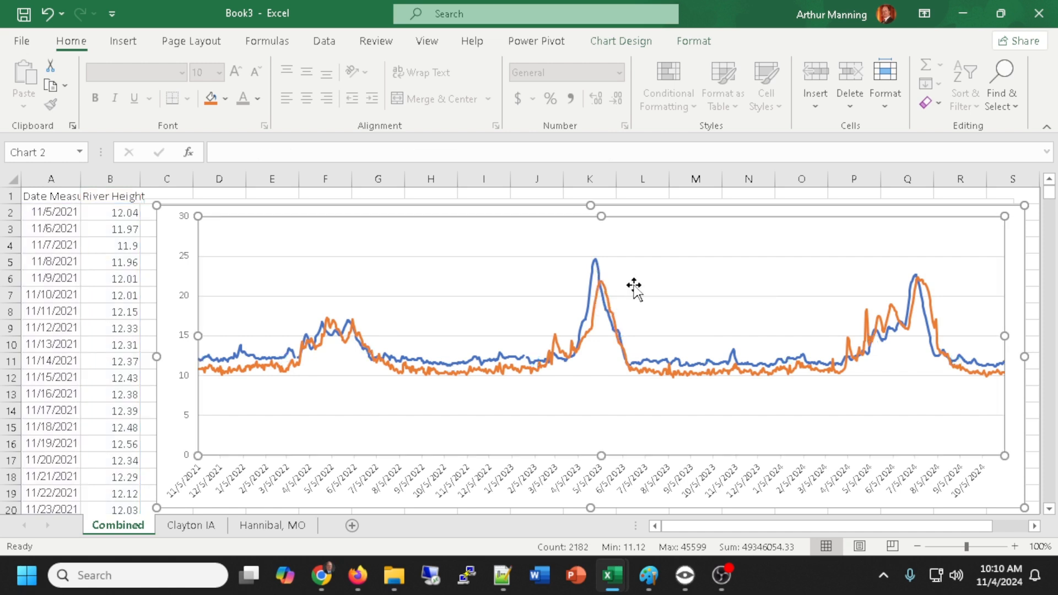
{"action": "mouse_move", "coordinate": [595, 265]}
{"action": "mouse_move", "coordinate": [606, 288]}
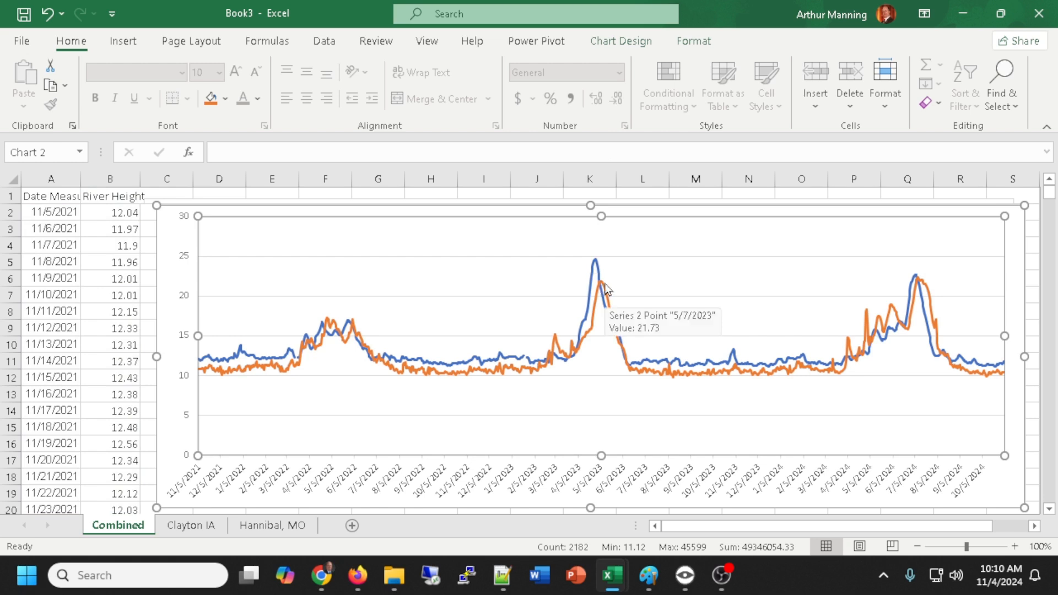